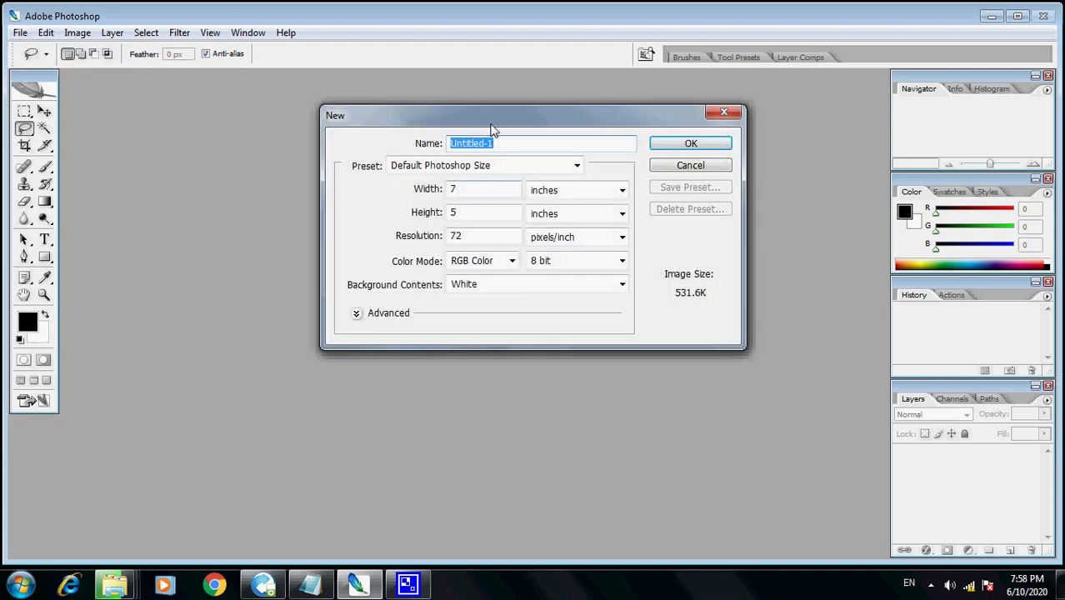
# Step: Create a new RGB document 14 inches wide and 6 inches high at 300 pixels/inch with a white background
pyautogui.moveTo(492, 129); pyautogui.dragTo(492, 212)
pyautogui.click(412, 322)
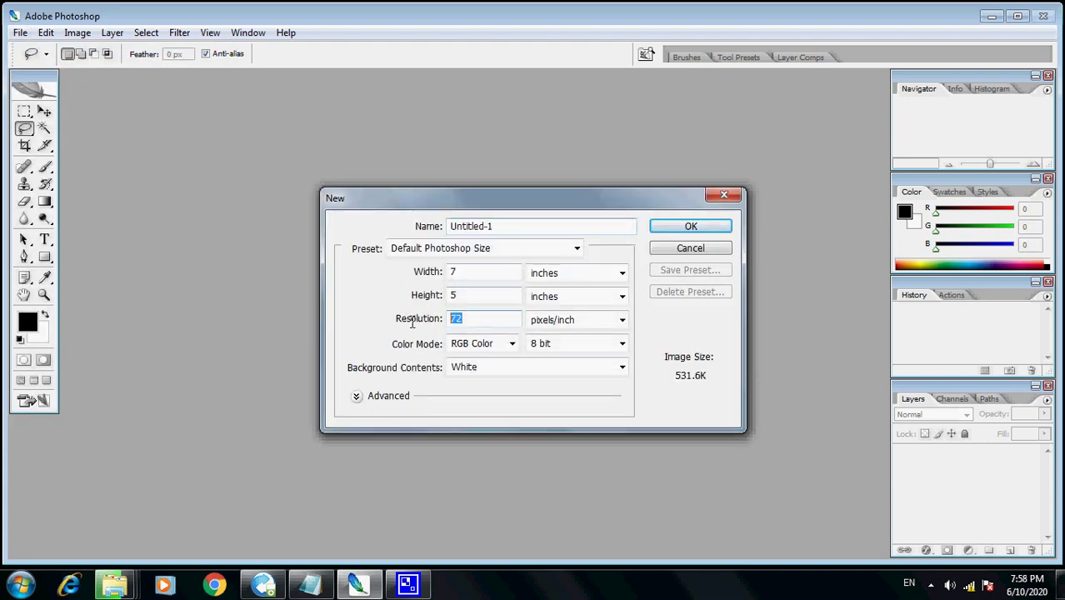
pyautogui.write('300')
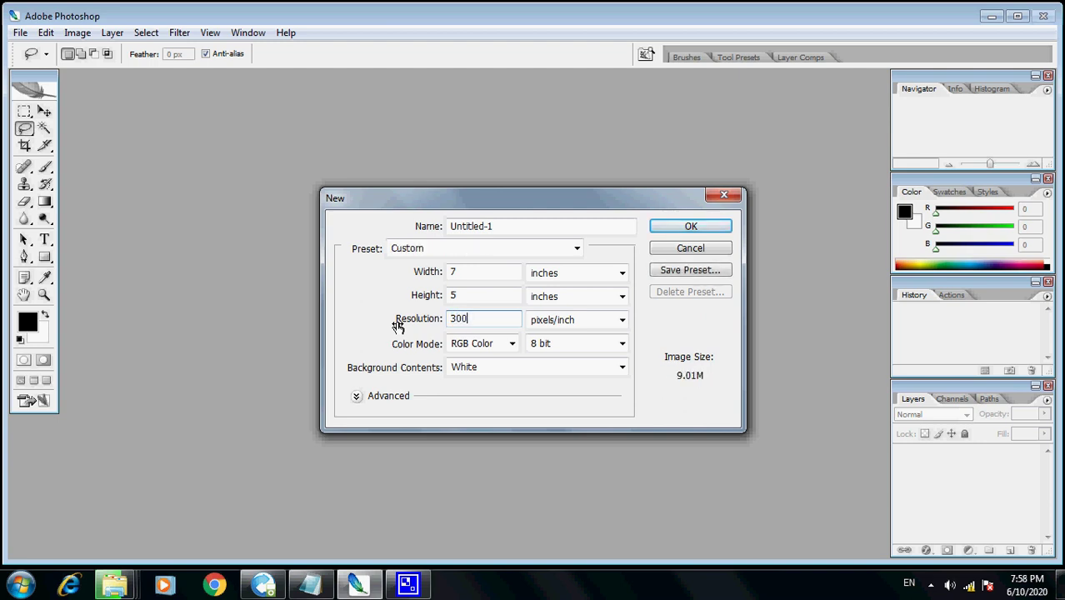
pyautogui.click(425, 271)
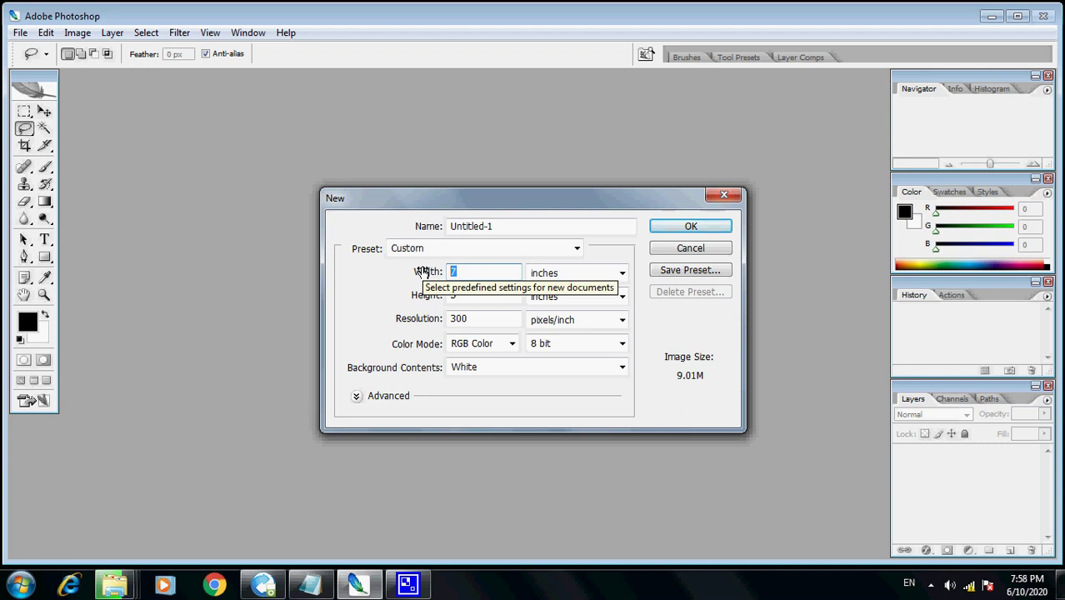
pyautogui.press('Tab')
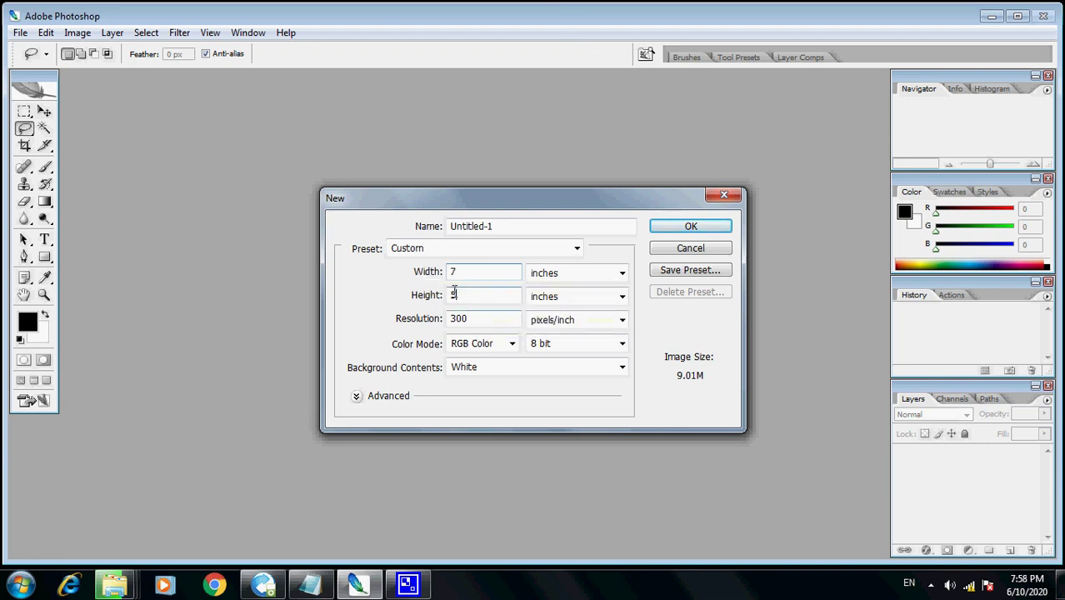
pyautogui.write('6')
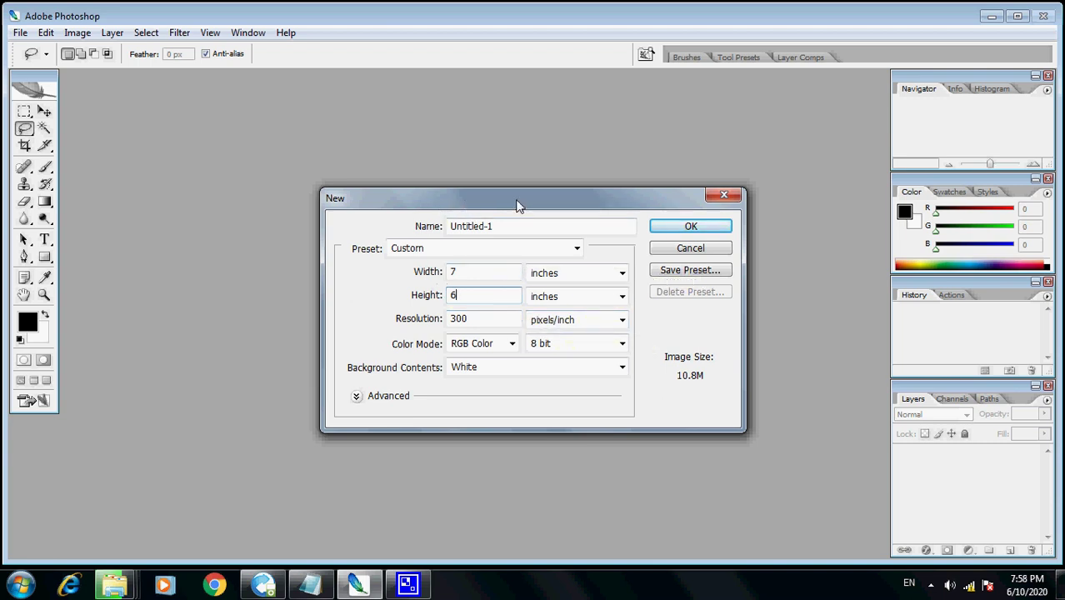
pyautogui.click(457, 272)
pyautogui.moveTo(456, 272); pyautogui.dragTo(417, 275)
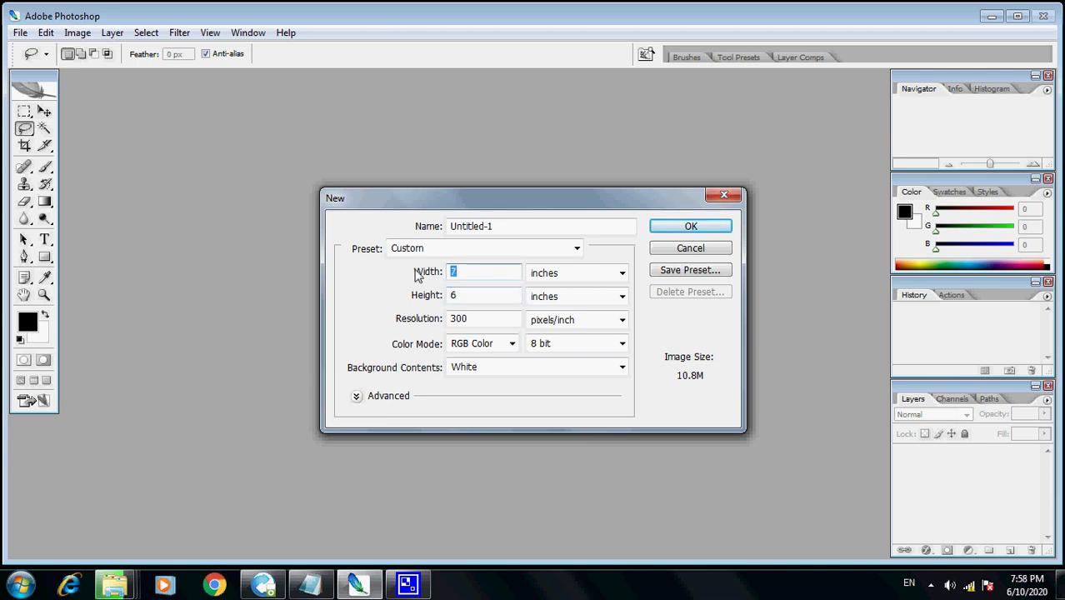
pyautogui.write('14')
pyautogui.click(714, 232)
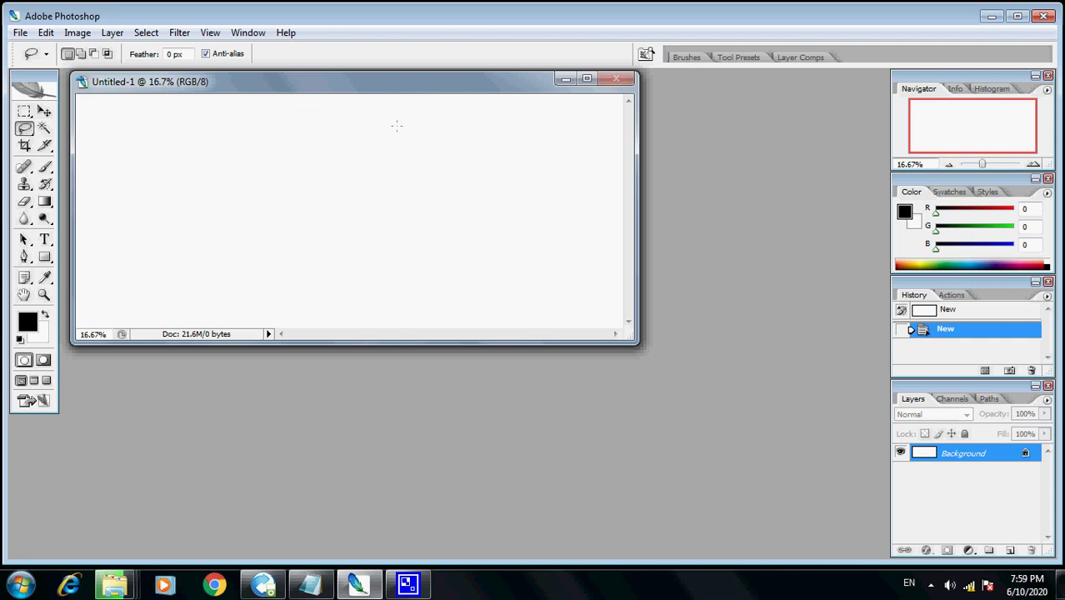
# Step: Reposition the blank document's window in the workspace and show its rulers
pyautogui.moveTo(406, 77); pyautogui.dragTo(410, 197)
pyautogui.click(210, 32)
pyautogui.click(235, 260)
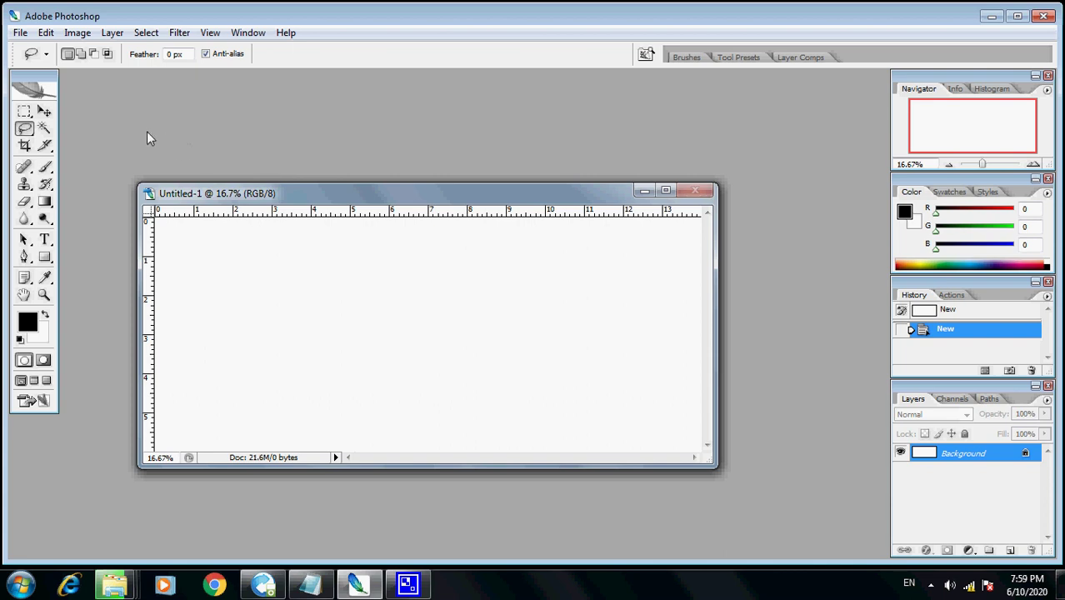
# Step: Add two vertical guides to the blank document, at 2 inches and 6 inches
pyautogui.click(210, 32)
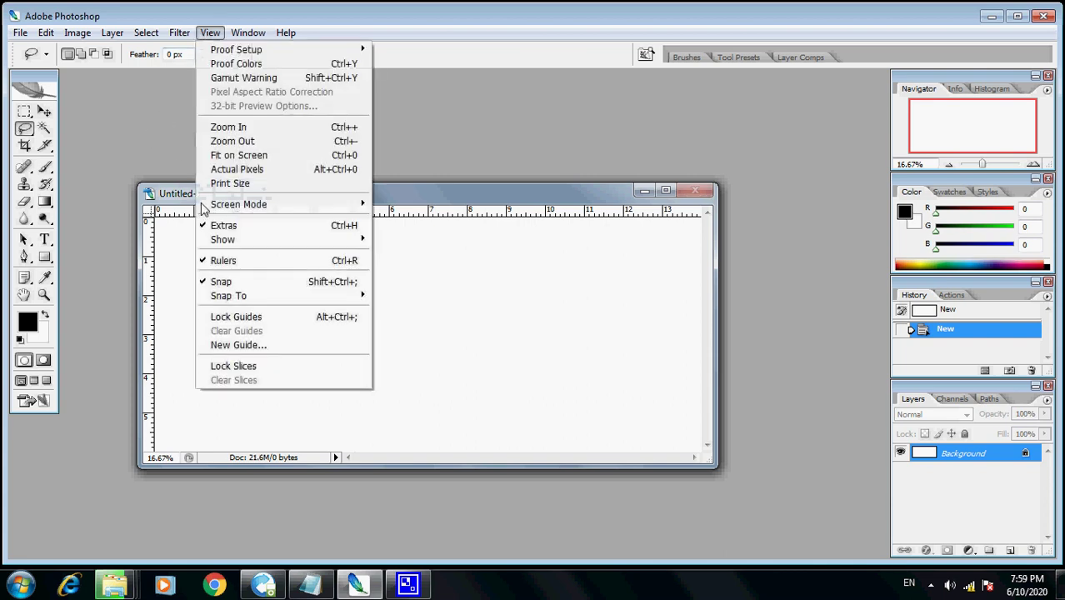
pyautogui.click(229, 345)
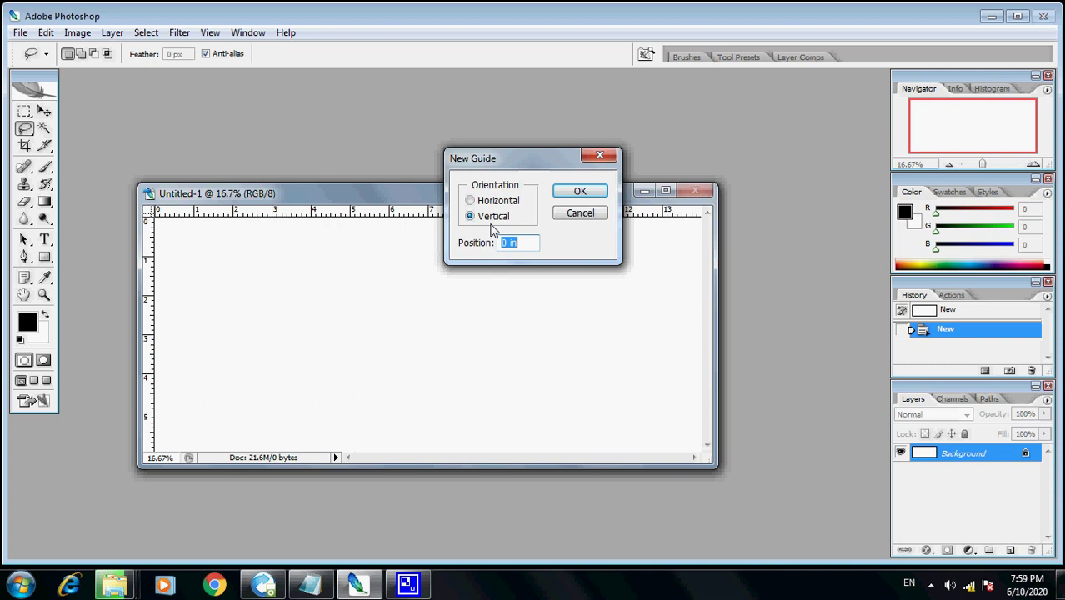
pyautogui.write('2')
pyautogui.click(578, 191)
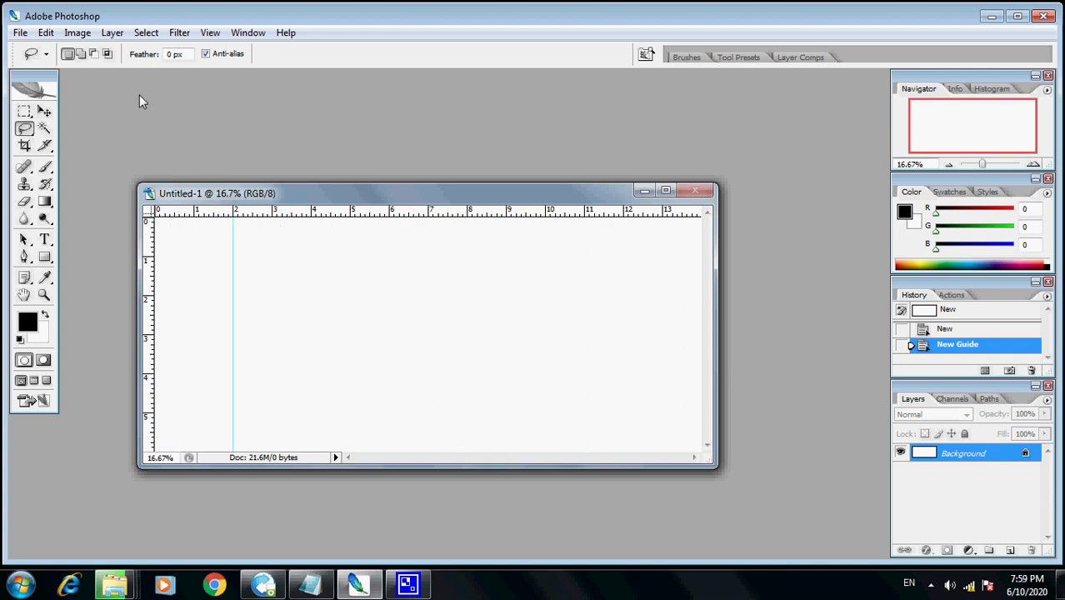
pyautogui.click(210, 33)
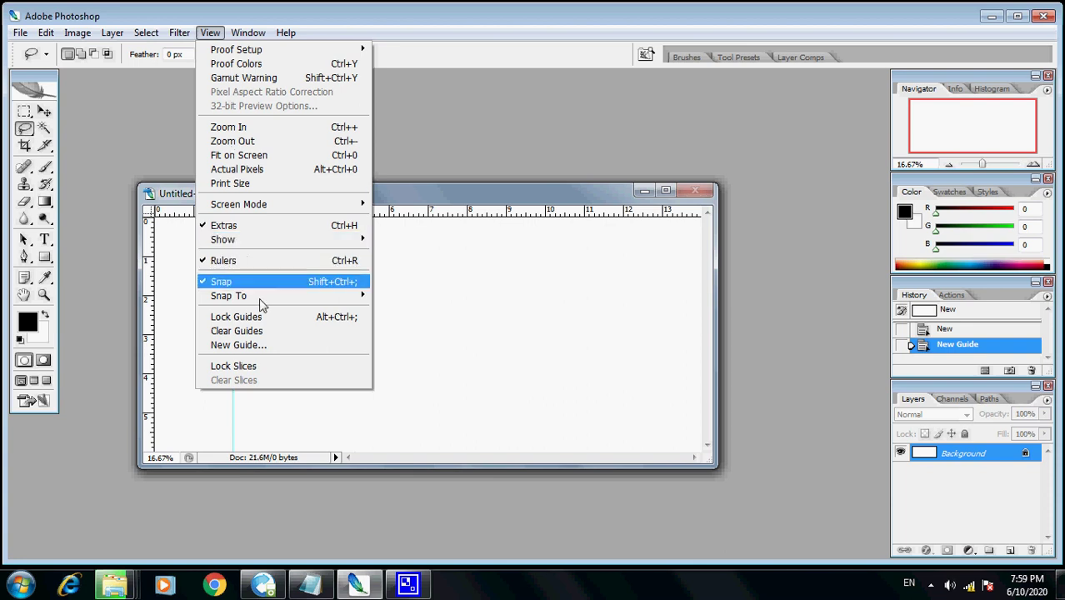
pyautogui.click(268, 345)
pyautogui.write('6')
pyautogui.press('Return')
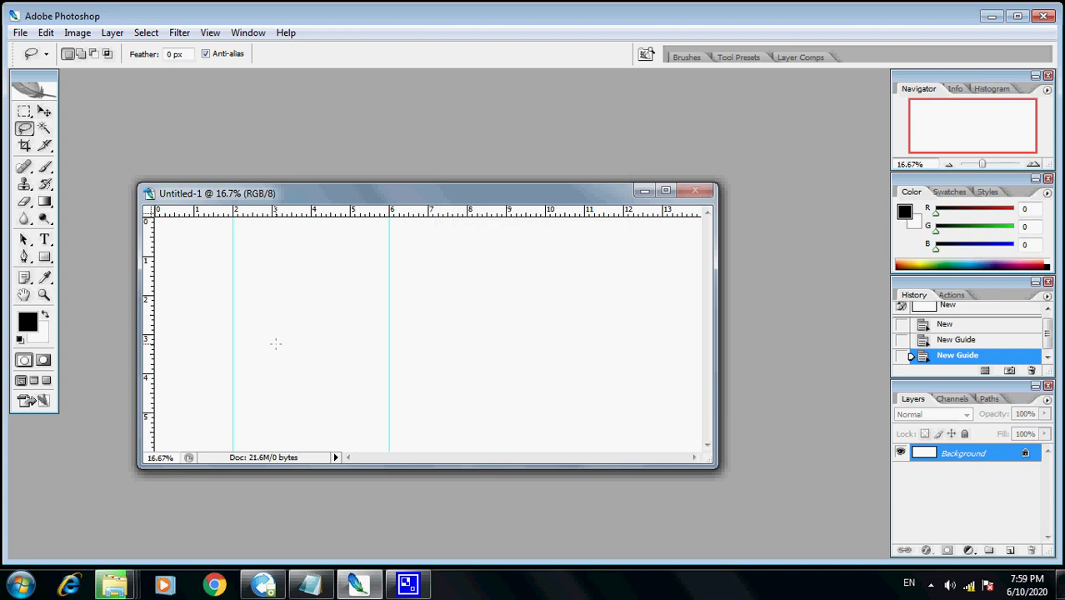
# Step: Add another vertical guide at 2 inches
pyautogui.click(210, 32)
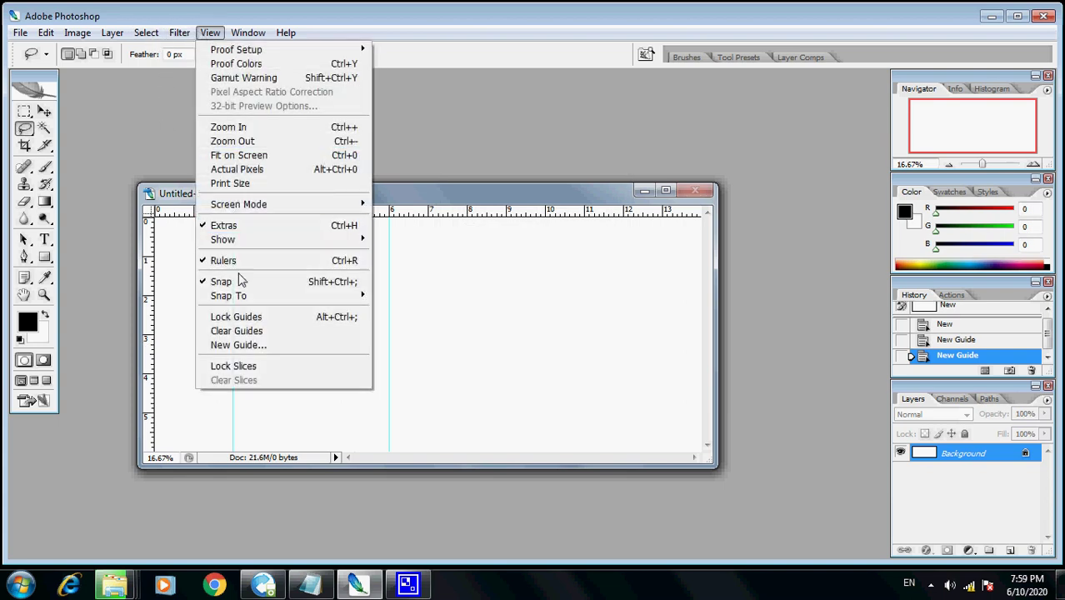
pyautogui.click(252, 345)
pyautogui.write('2')
pyautogui.press('Return')
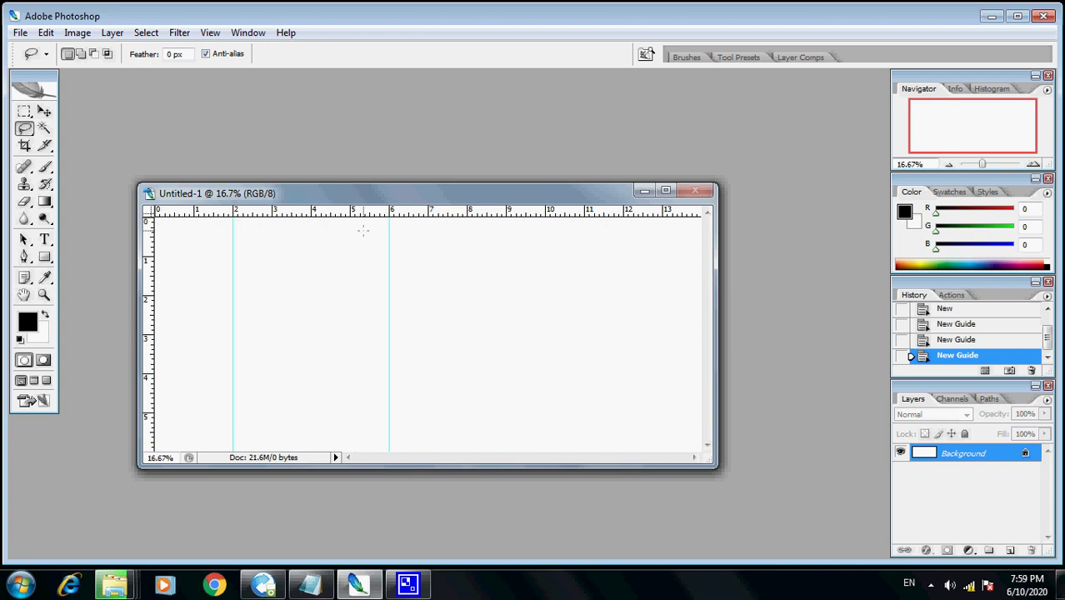
# Step: Add two more vertical guides to the blank document, at 8 inches and 12 inches
pyautogui.click(209, 33)
pyautogui.click(239, 349)
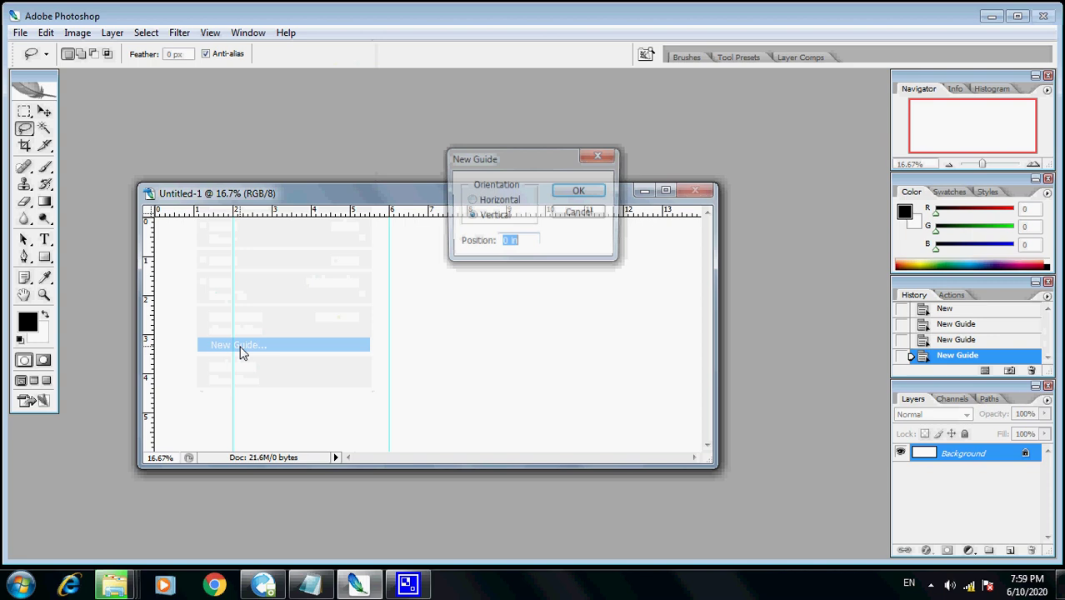
pyautogui.write('8')
pyautogui.press('Return')
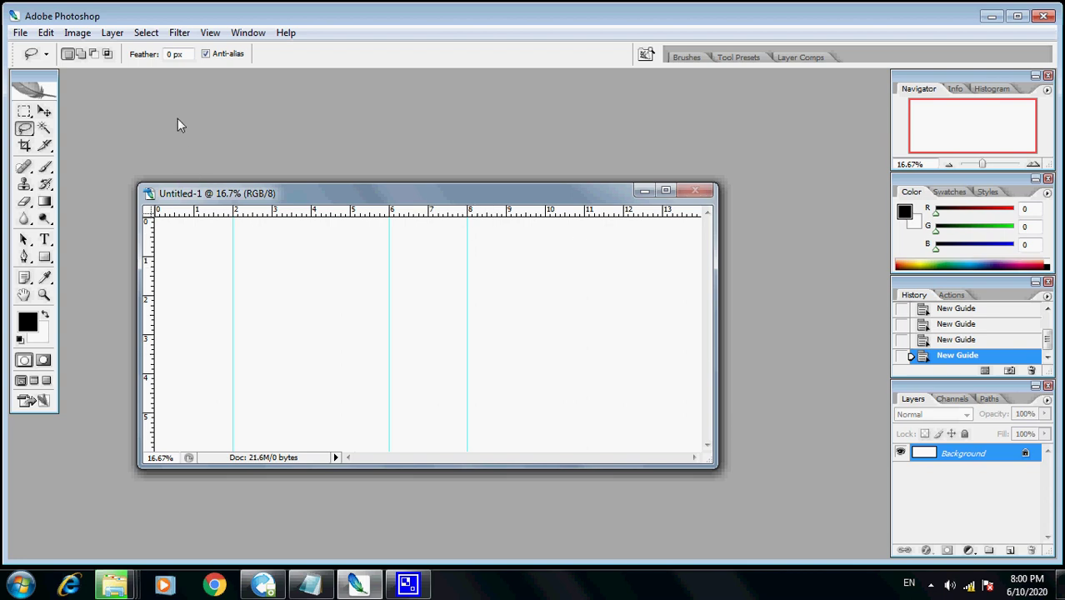
pyautogui.click(211, 34)
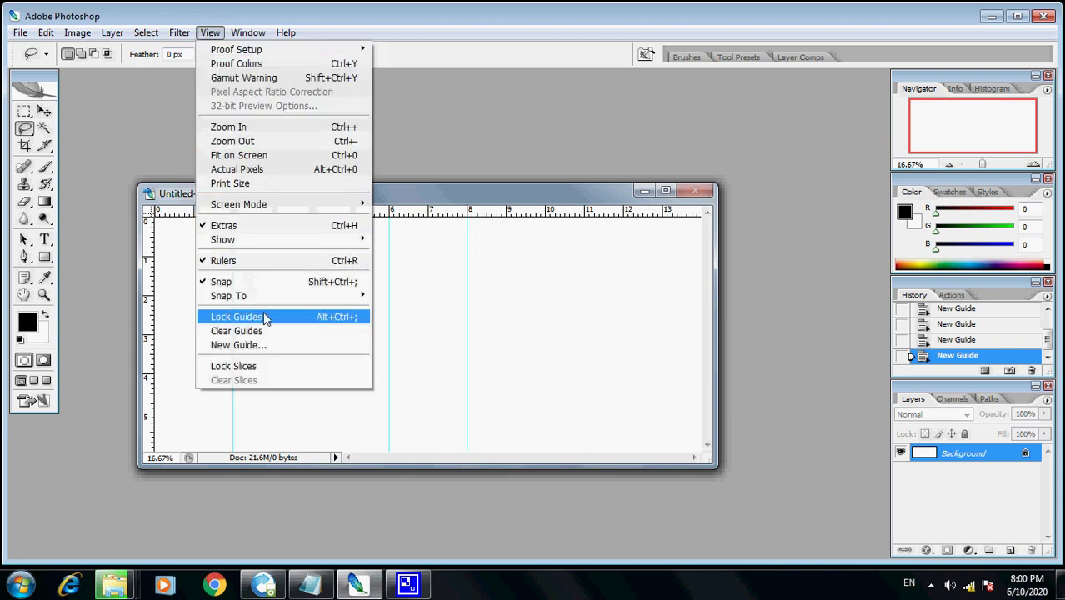
pyautogui.click(260, 348)
pyautogui.write('12')
pyautogui.press('Return')
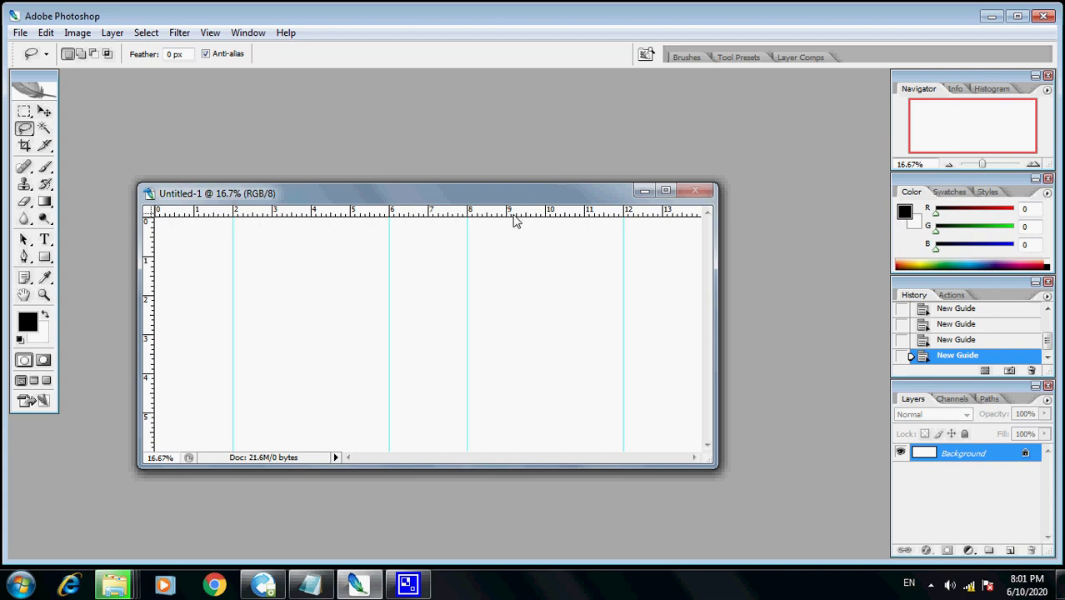
# Step: Enlarge the blank document's window and zoom its canvas to 25%
pyautogui.moveTo(520, 196); pyautogui.dragTo(481, 101)
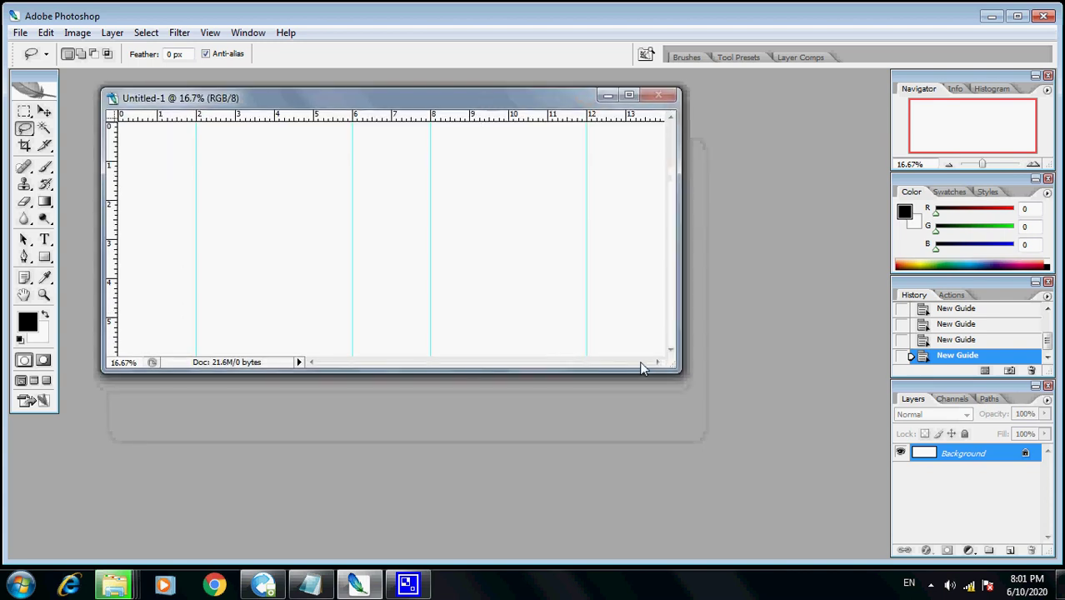
pyautogui.moveTo(680, 371); pyautogui.dragTo(865, 523)
pyautogui.hotkey('ctrl', '+')
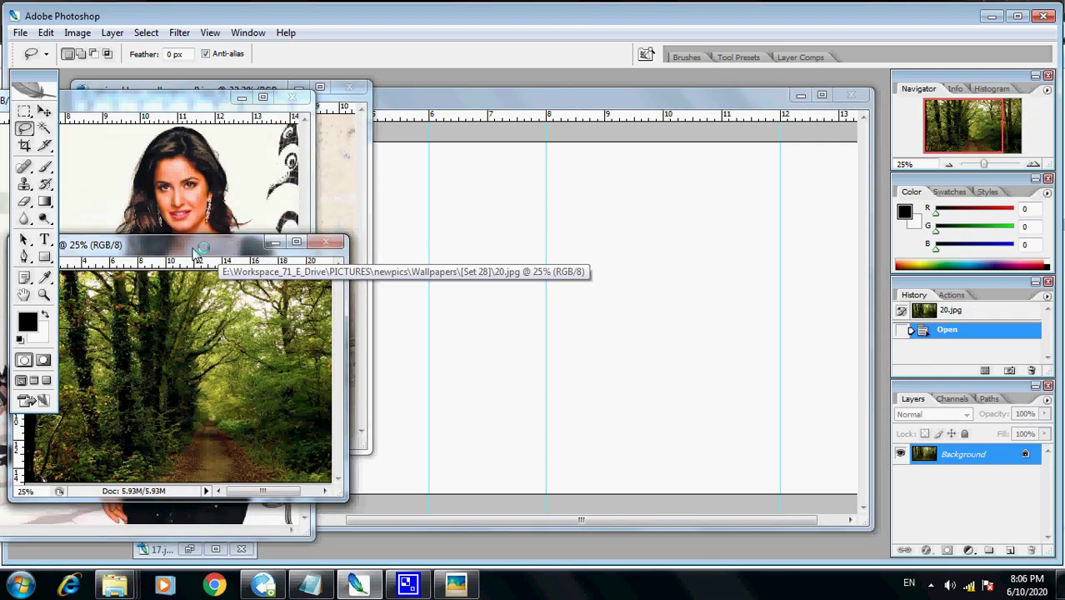
# Step: Restore 17.jpg to a floating window, arrange the opened photo windows to uncover the blank document, and bring that document forward
pyautogui.moveTo(195, 250); pyautogui.dragTo(644, 150)
pyautogui.moveTo(201, 100); pyautogui.dragTo(434, 262)
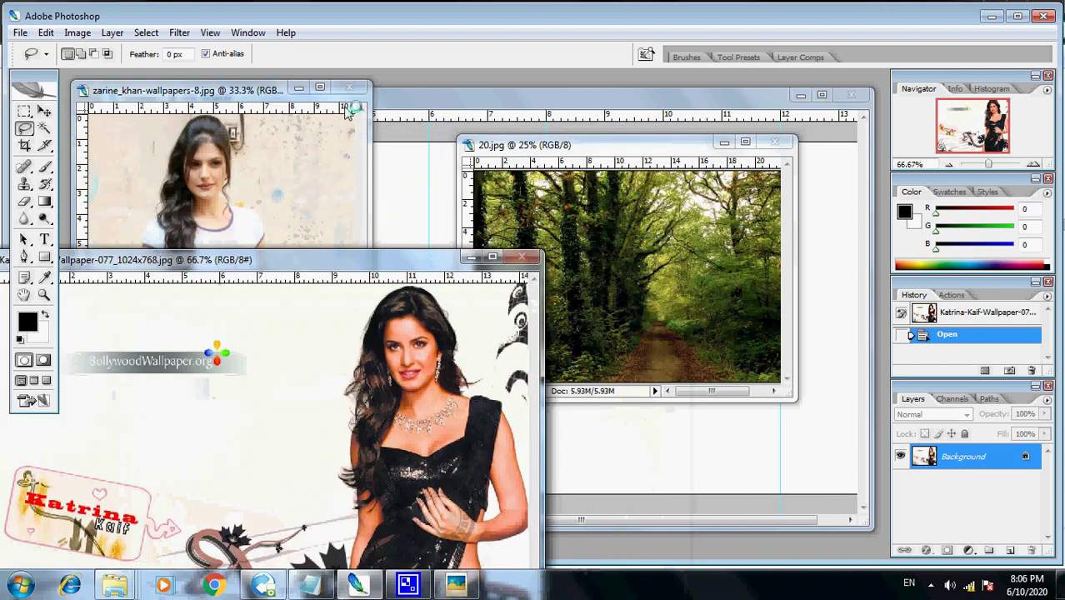
pyautogui.moveTo(325, 93); pyautogui.dragTo(360, 93)
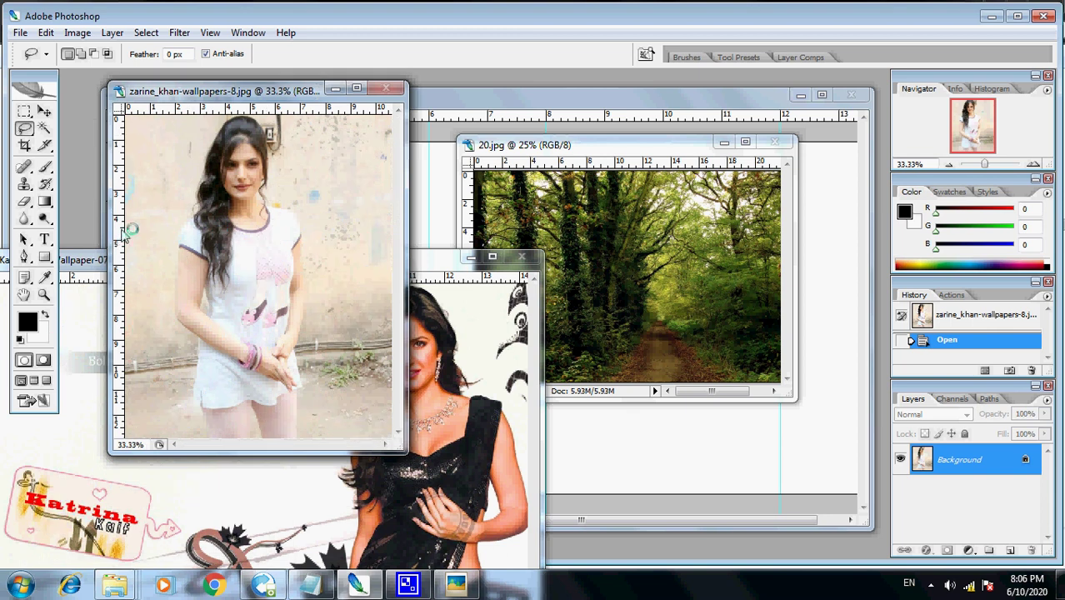
pyautogui.moveTo(94, 255); pyautogui.dragTo(133, 17)
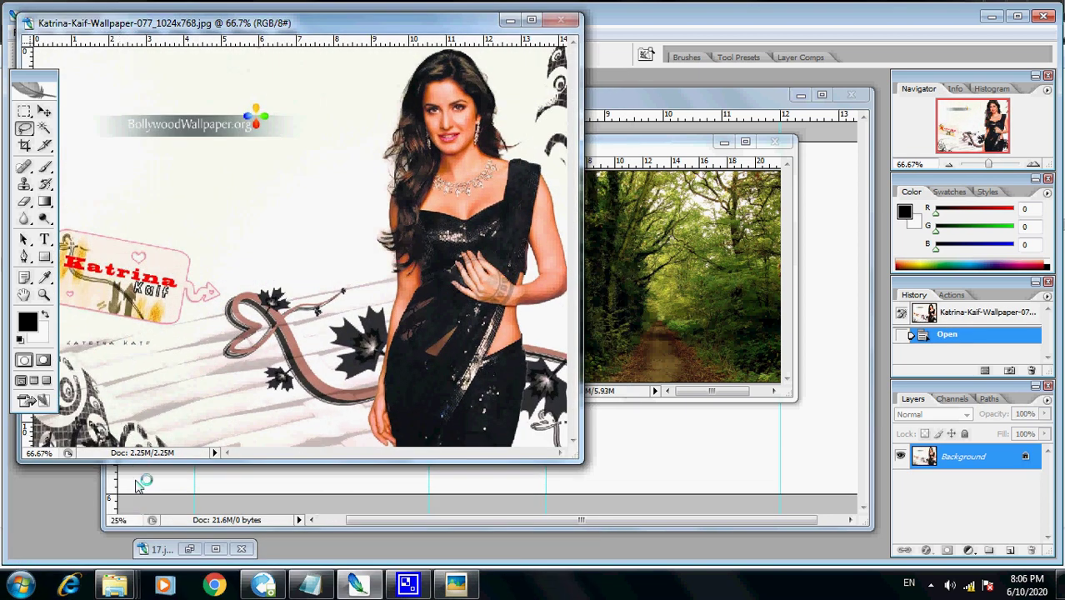
pyautogui.click(215, 549)
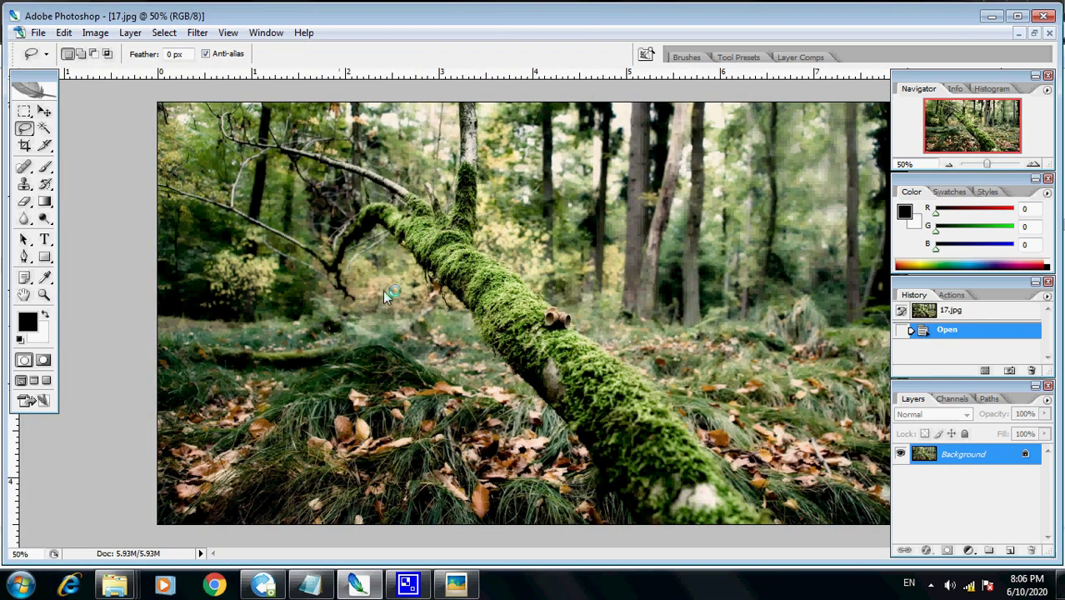
pyautogui.click(1033, 33)
pyautogui.moveTo(689, 94); pyautogui.dragTo(392, 121)
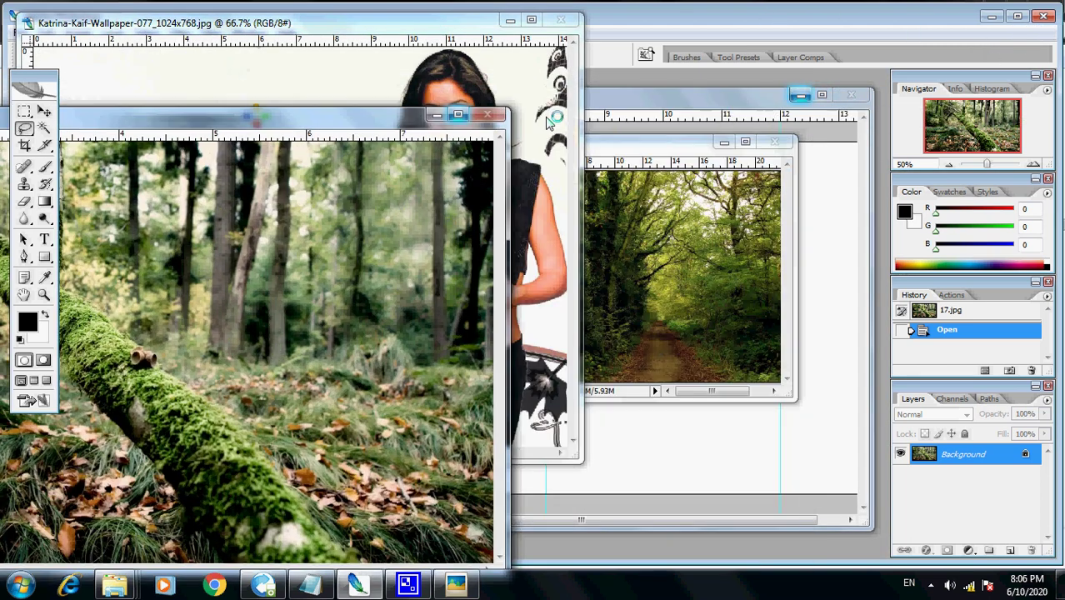
pyautogui.moveTo(667, 144); pyautogui.dragTo(163, 195)
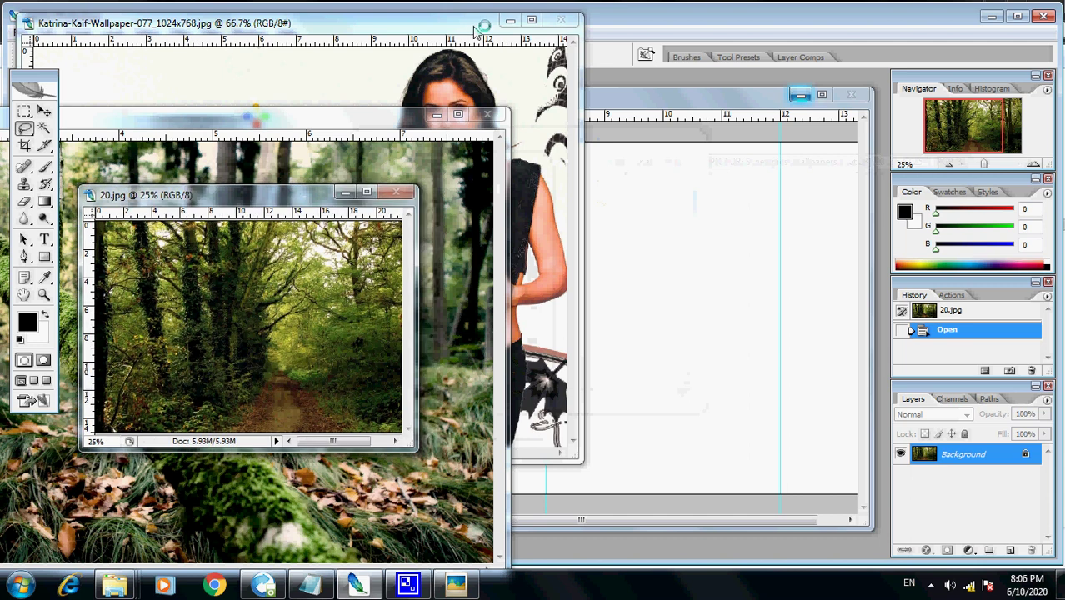
pyautogui.moveTo(469, 26); pyautogui.dragTo(324, 50)
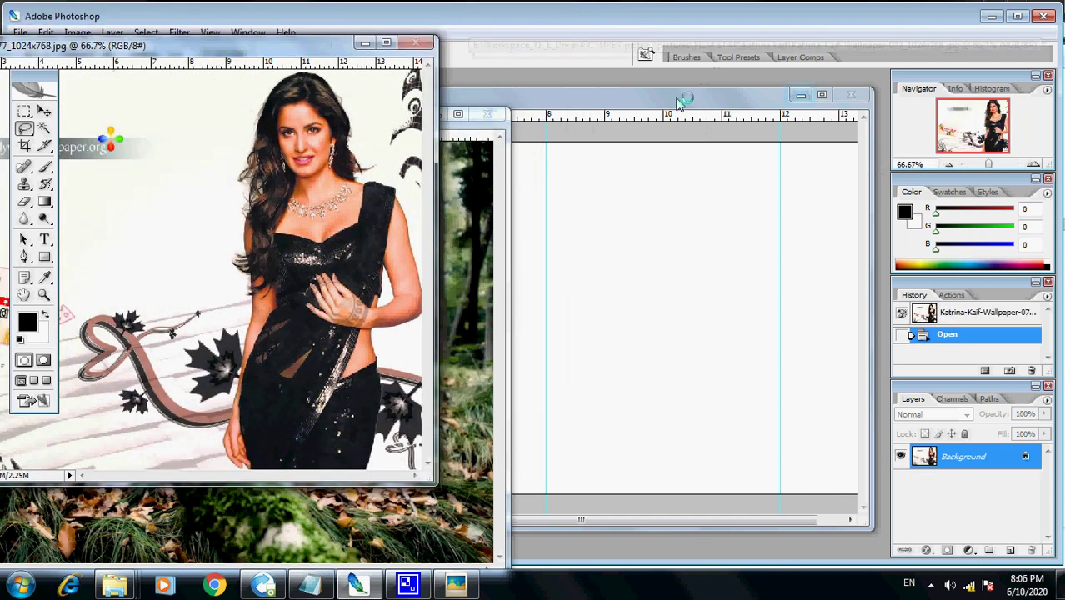
pyautogui.click(680, 101)
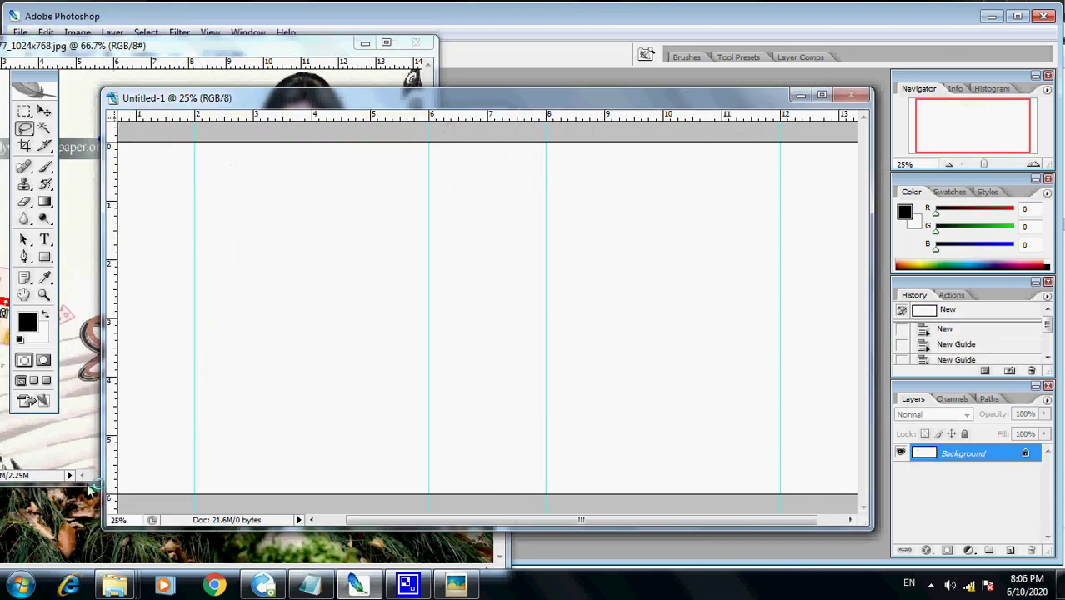
# Step: Copy a full-height rectangular portion of the right side of 17.jpg and paste it into Untitled-1
pyautogui.click(94, 513)
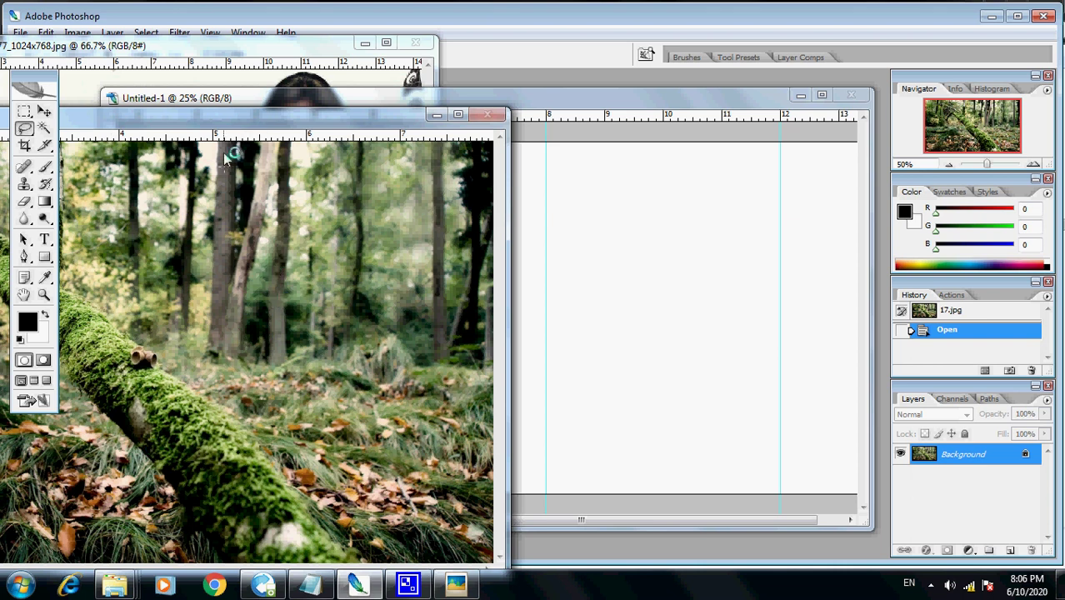
pyautogui.click(24, 111)
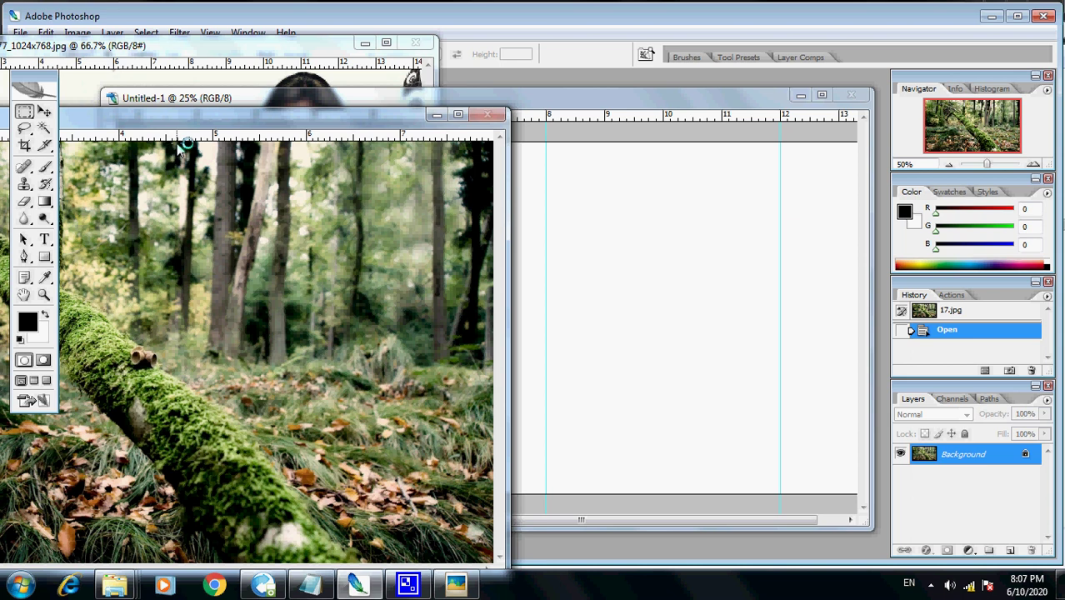
pyautogui.moveTo(323, 271); pyautogui.dragTo(495, 544)
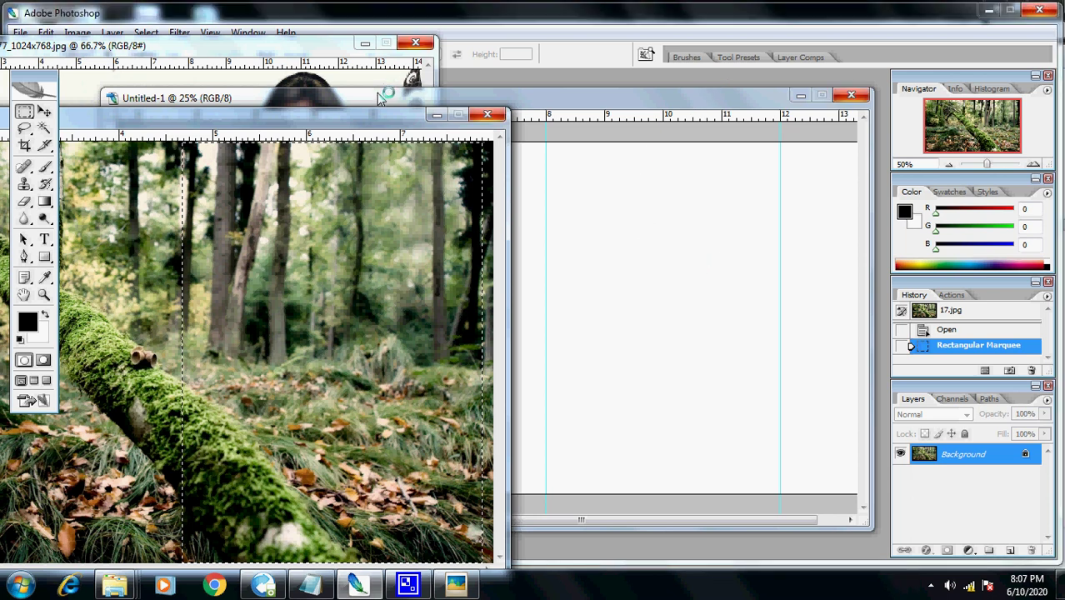
pyautogui.click(542, 101)
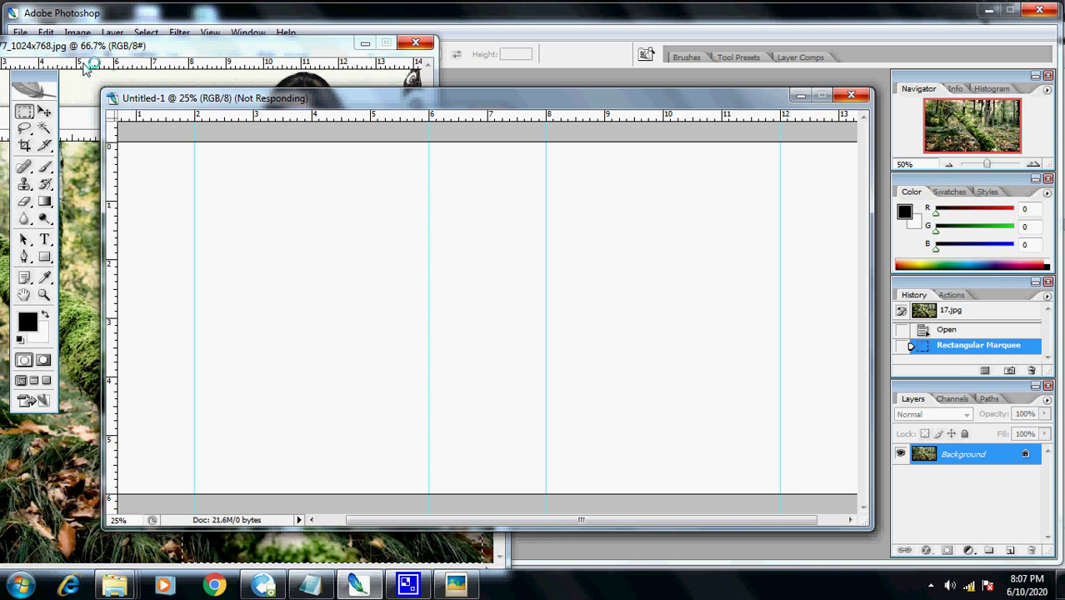
pyautogui.click(46, 33)
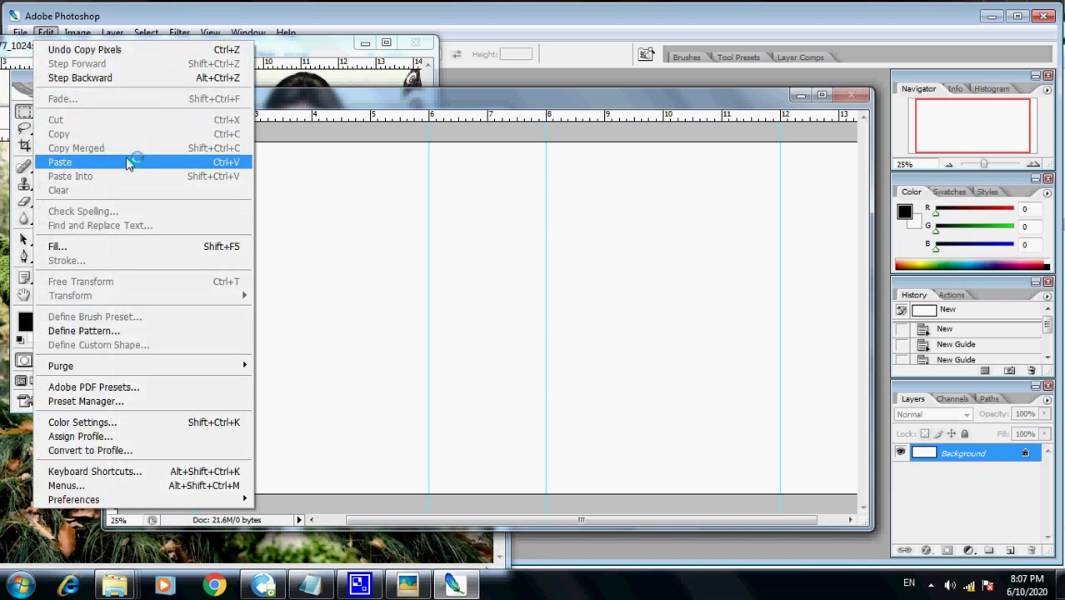
pyautogui.click(126, 159)
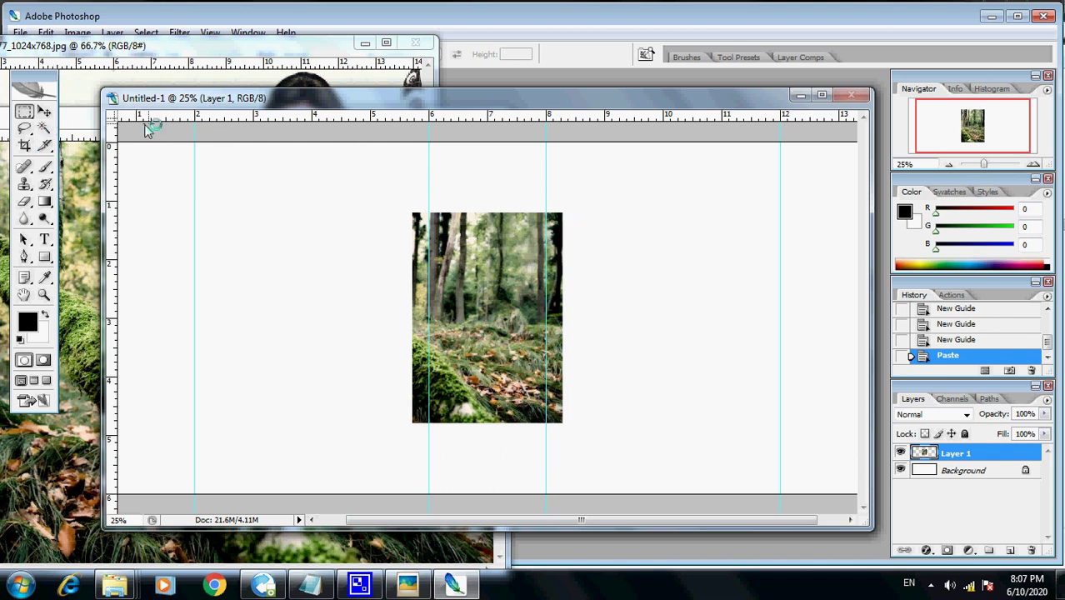
# Step: Move the pasted forest picture to the document's top edge and scale it to fill the full height between the 8 and 12 inch guides
pyautogui.click(44, 111)
pyautogui.moveTo(513, 263); pyautogui.dragTo(646, 194)
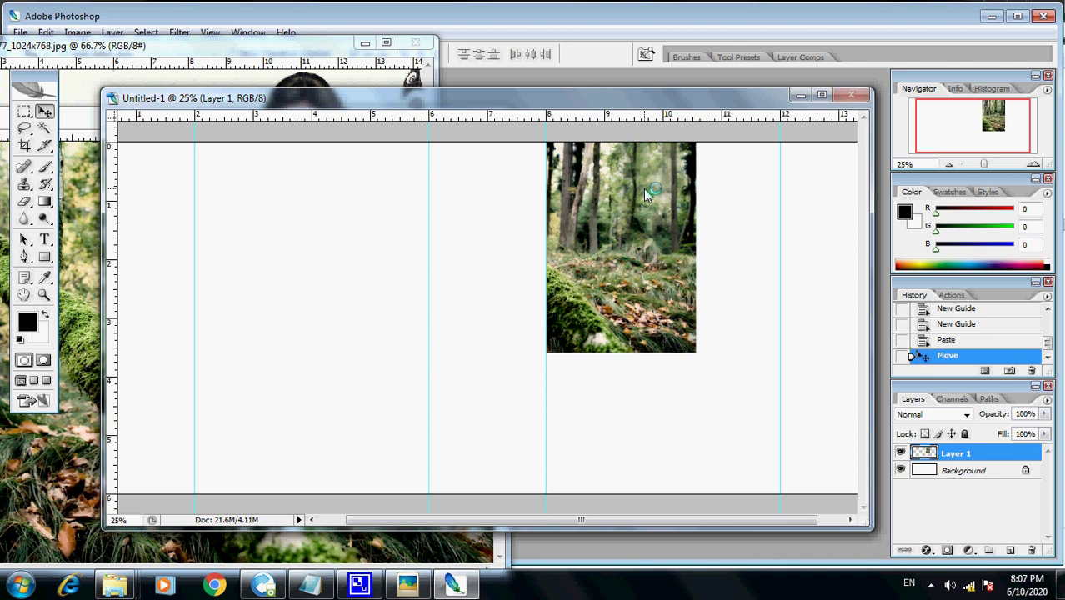
pyautogui.click(46, 32)
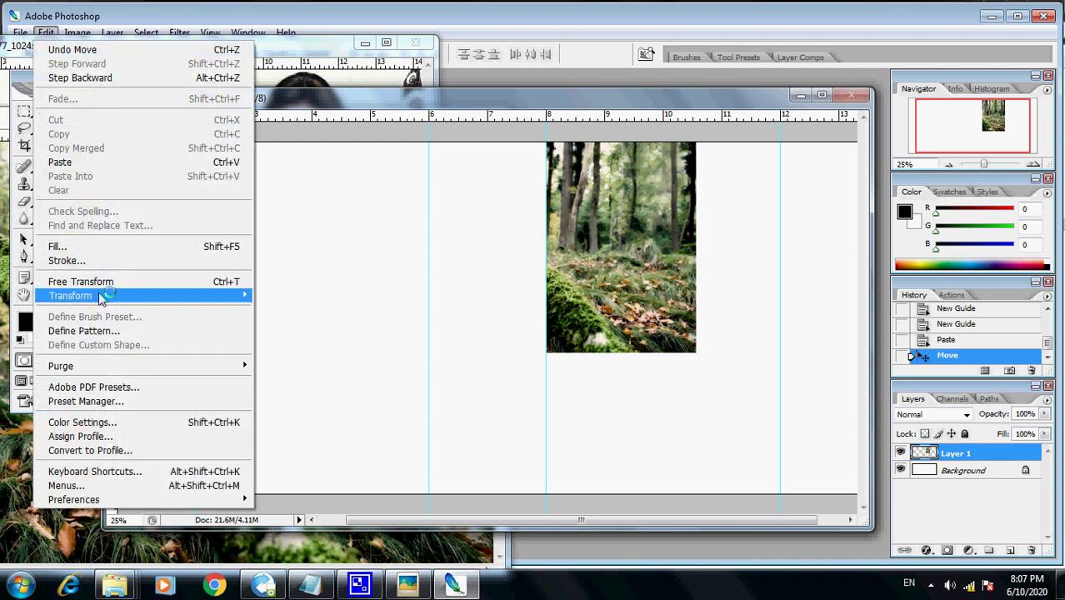
pyautogui.moveTo(101, 298)
pyautogui.click(125, 282)
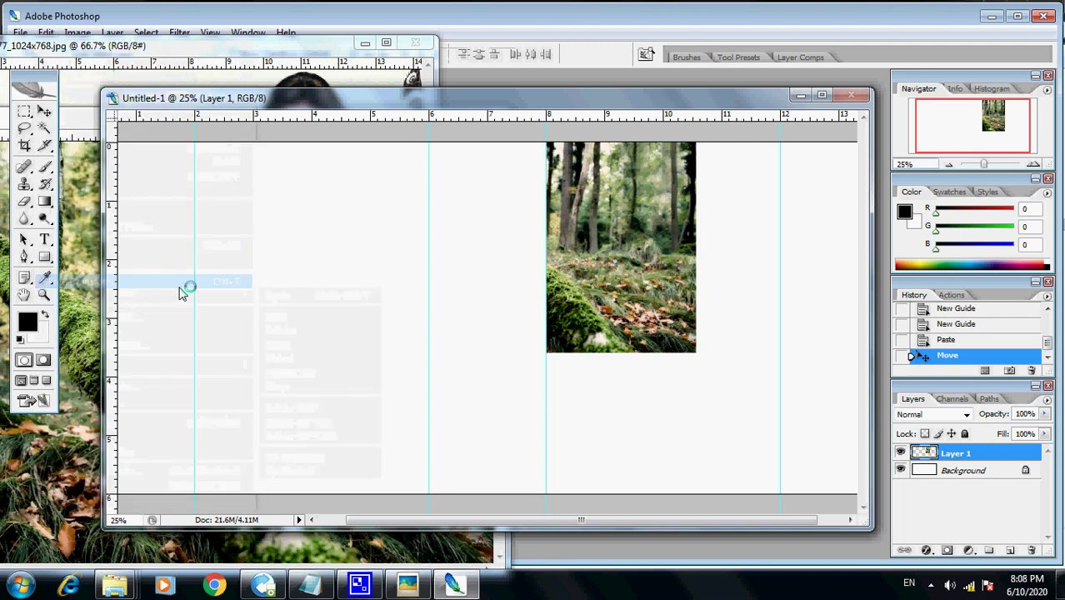
pyautogui.moveTo(698, 358); pyautogui.dragTo(739, 498)
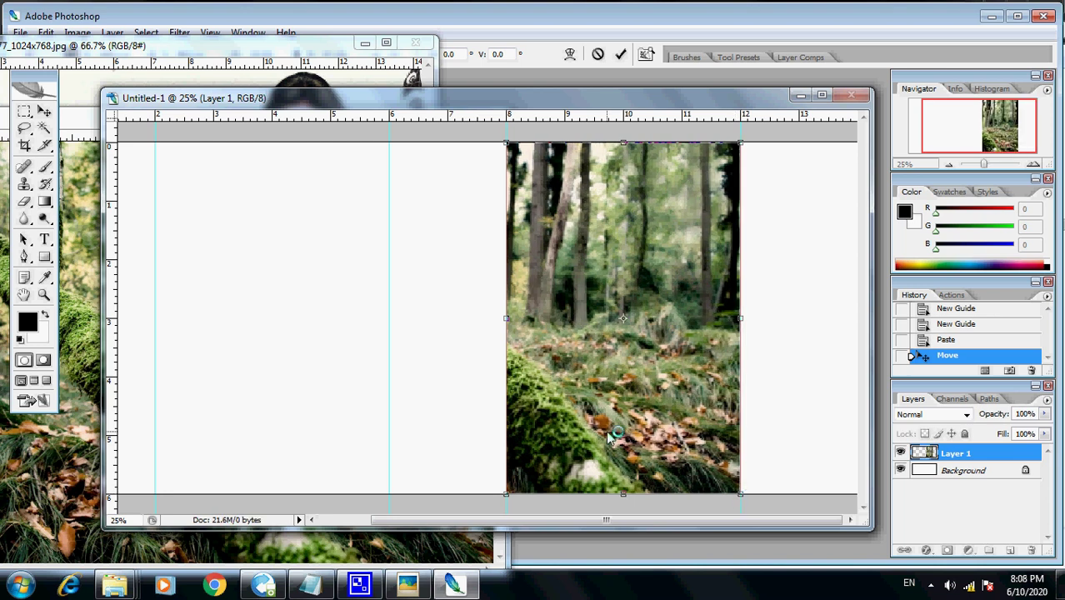
pyautogui.press('Return')
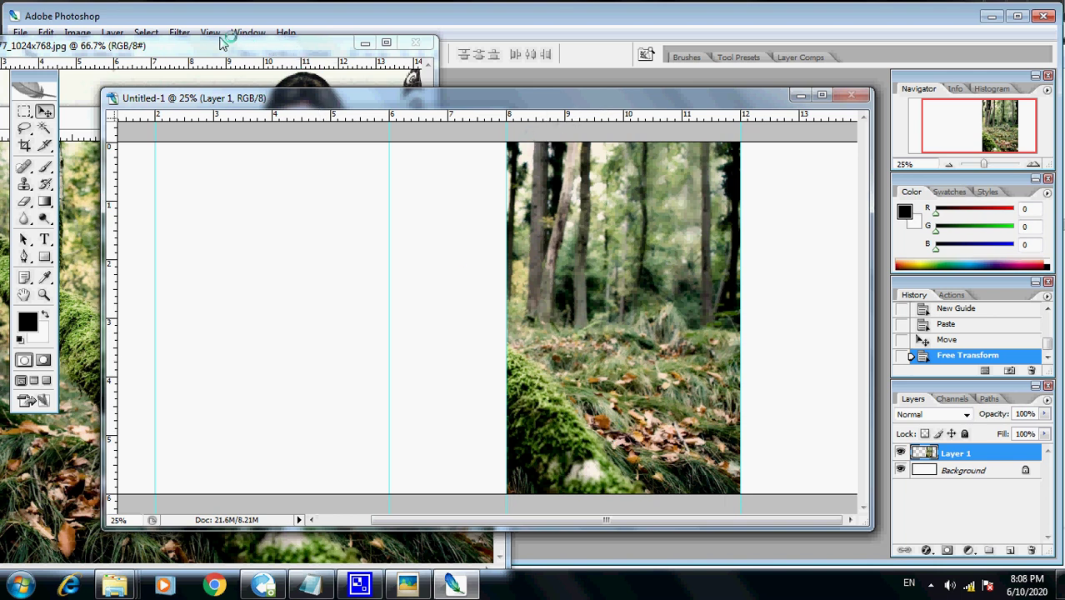
# Step: Minimize all the open photo windows and reposition the Untitled-1 window so its whole canvas height is uncovered
pyautogui.click(179, 32)
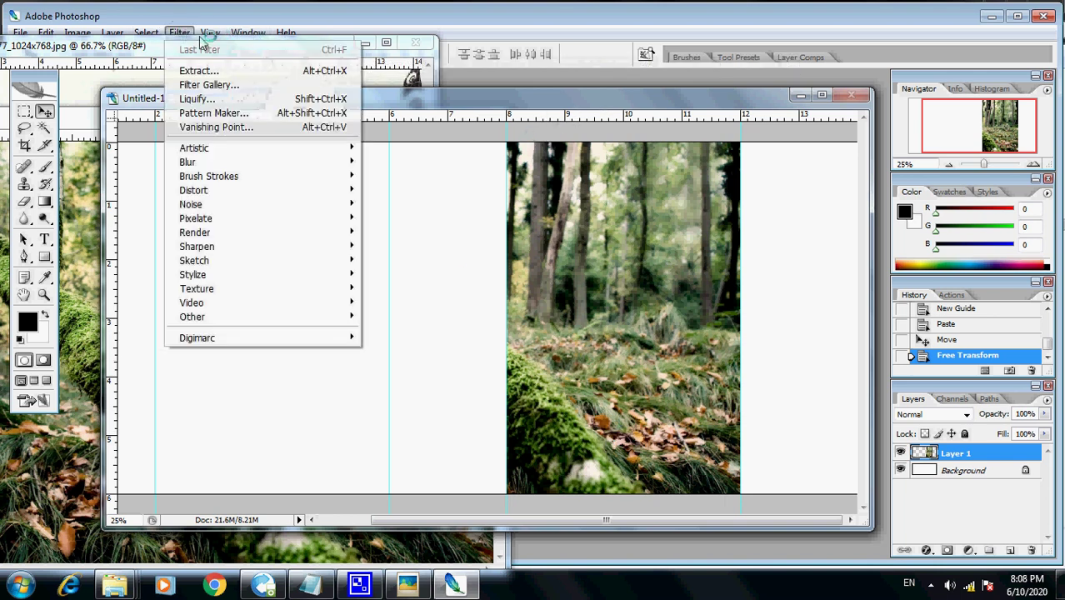
pyautogui.moveTo(247, 32)
pyautogui.moveTo(158, 48); pyautogui.dragTo(167, 107)
pyautogui.click(373, 102)
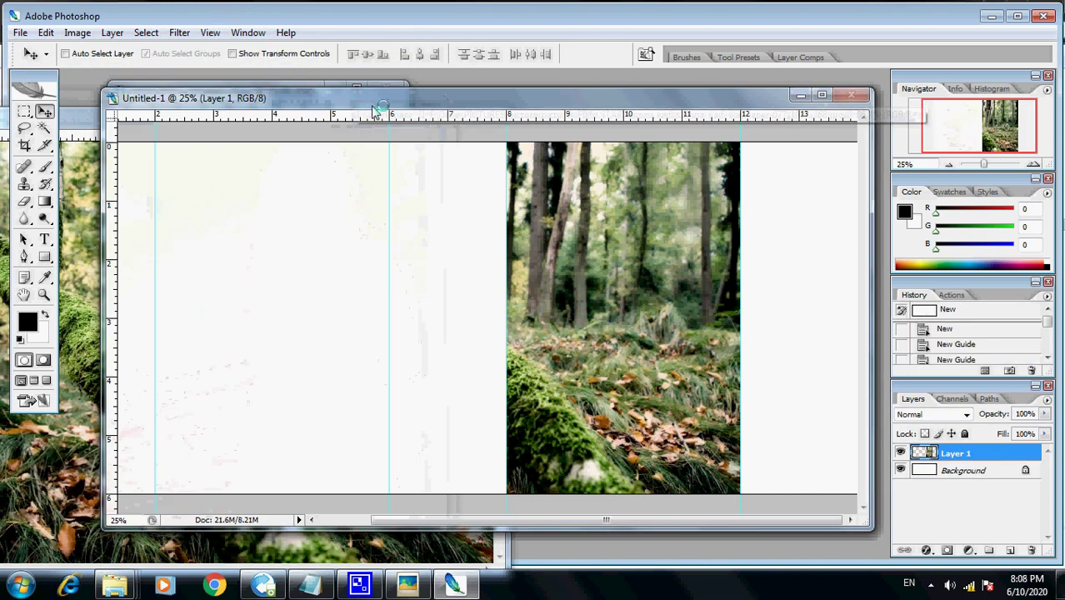
pyautogui.moveTo(296, 104); pyautogui.dragTo(329, 154)
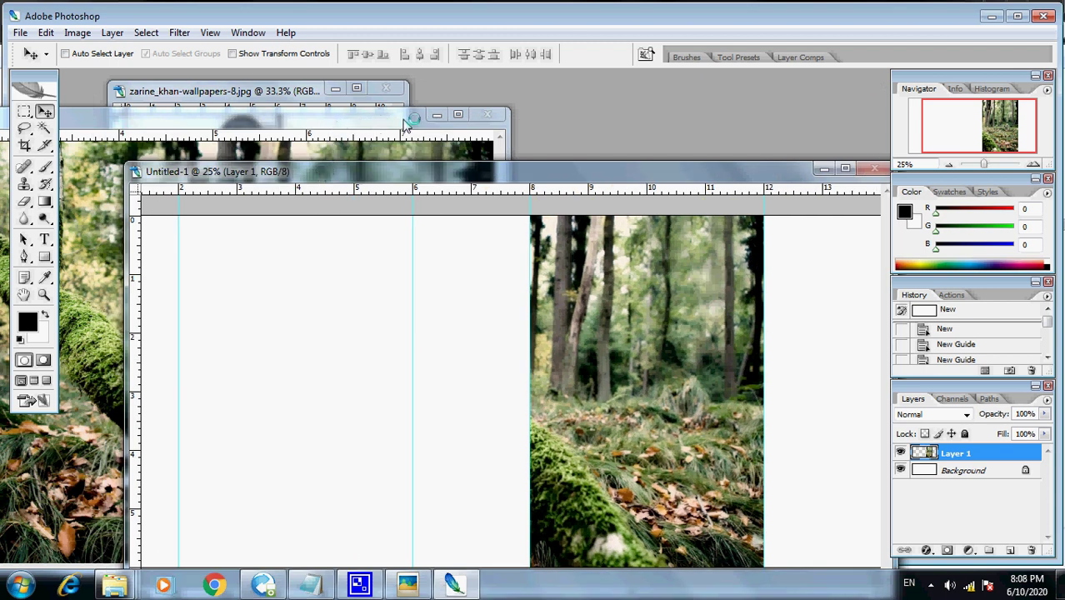
pyautogui.click(436, 117)
pyautogui.click(334, 90)
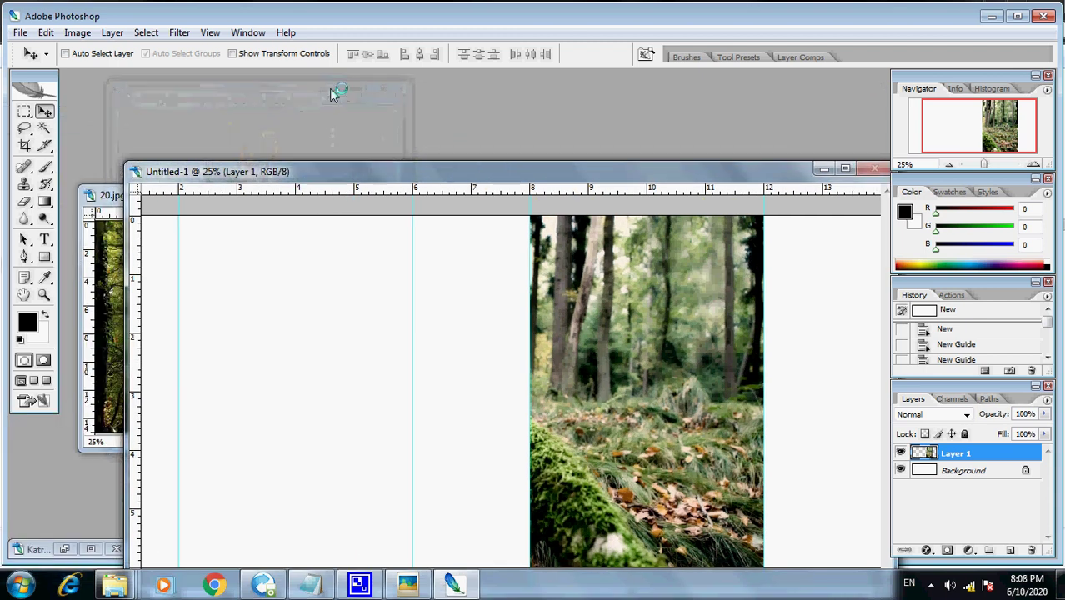
pyautogui.moveTo(369, 171); pyautogui.dragTo(560, 169)
pyautogui.click(241, 213)
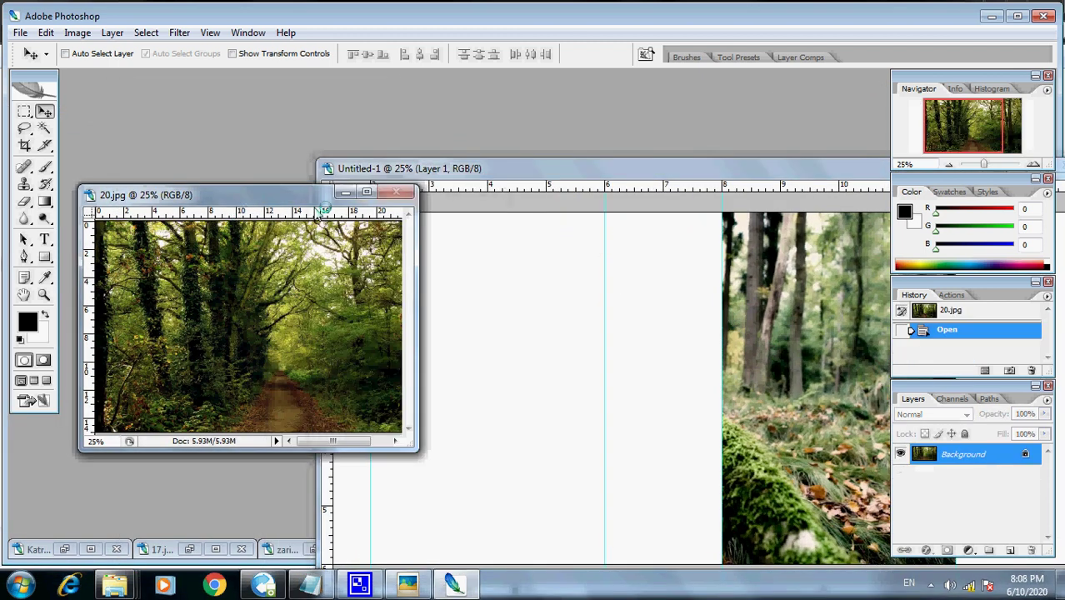
pyautogui.click(345, 193)
pyautogui.moveTo(405, 171); pyautogui.dragTo(241, 97)
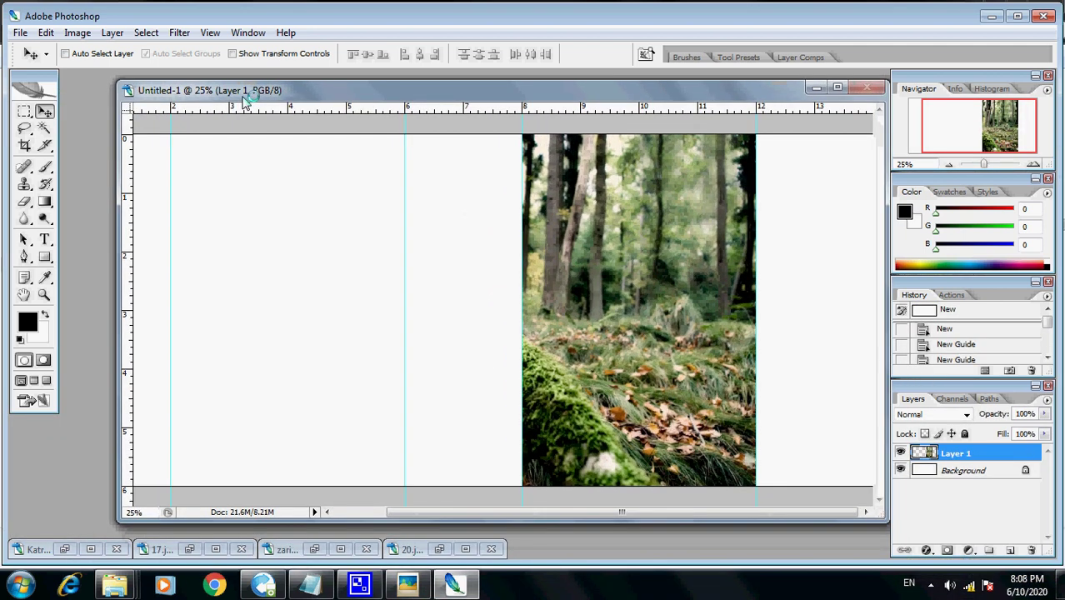
# Step: Open the Colored Pencil filter for the forest layer and reduce the preview to 12.5% to show the whole picture
pyautogui.click(179, 33)
pyautogui.moveTo(236, 153)
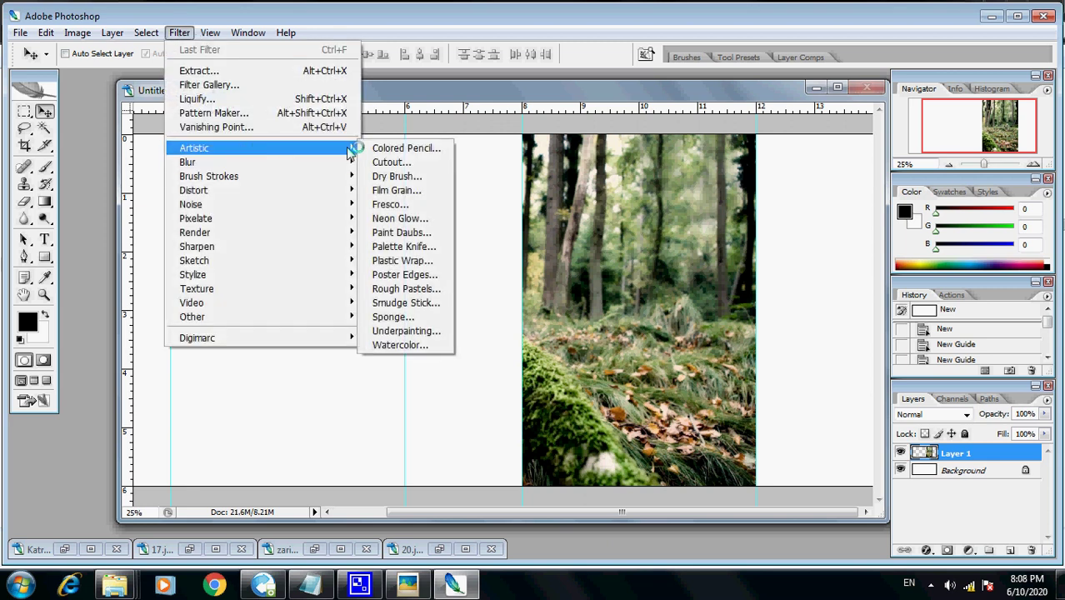
pyautogui.click(385, 148)
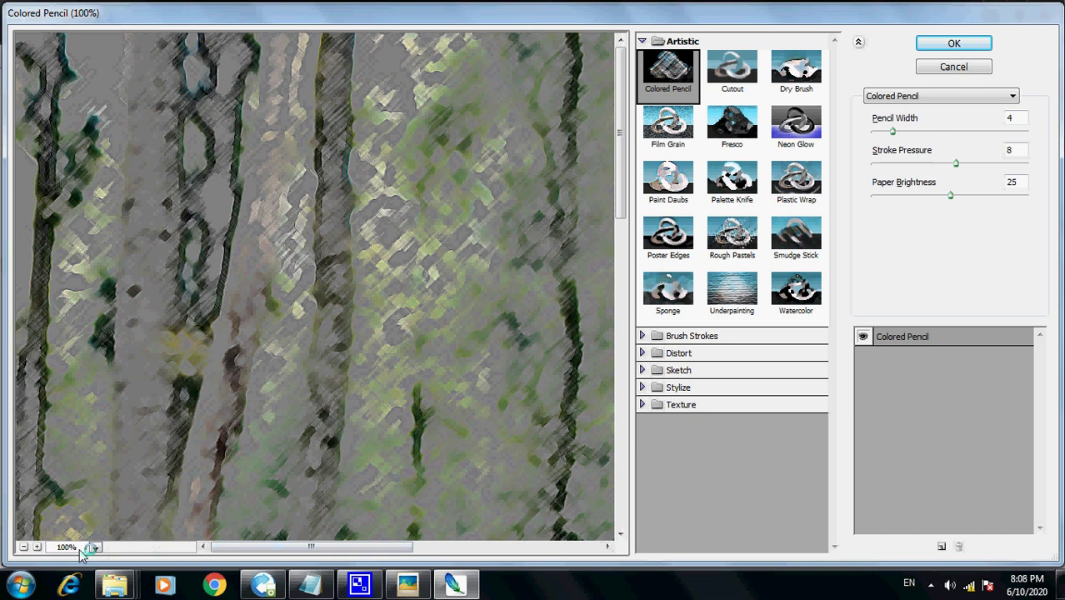
pyautogui.click(24, 548)
pyautogui.click(24, 547)
pyautogui.click(24, 548)
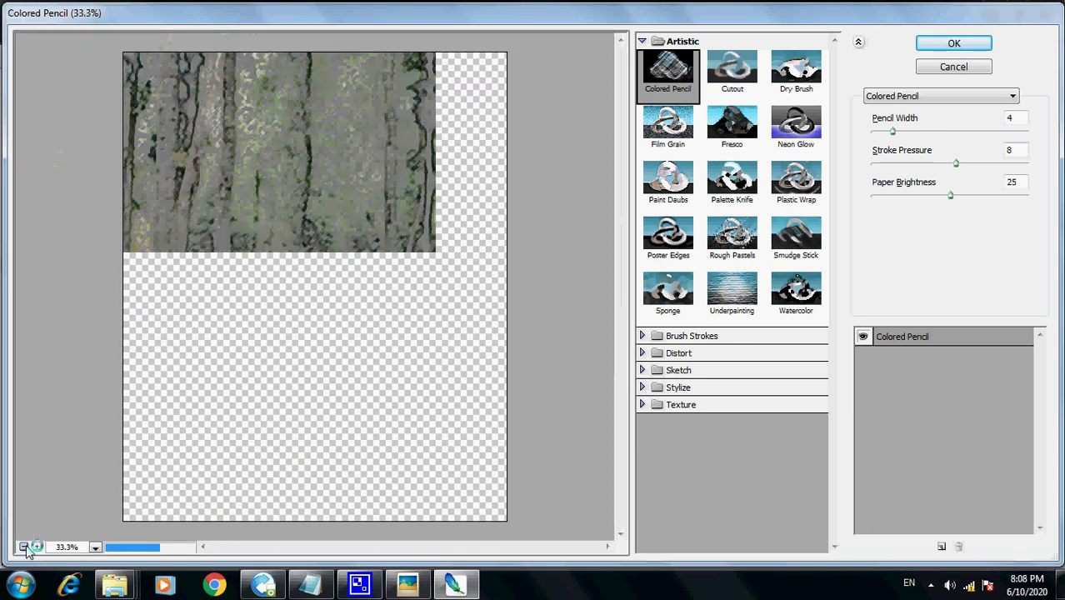
pyautogui.click(24, 548)
pyautogui.click(24, 547)
pyautogui.click(24, 548)
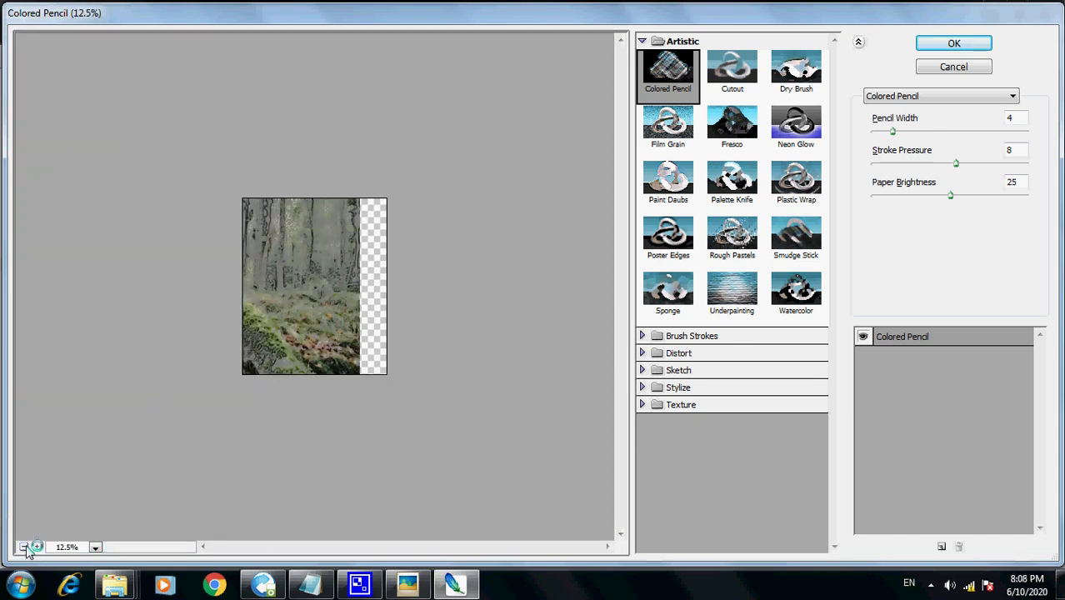
# Step: Try the Bas Relief and Chalk & Charcoal sketch effects on the forest picture in the filter preview
pyautogui.click(677, 336)
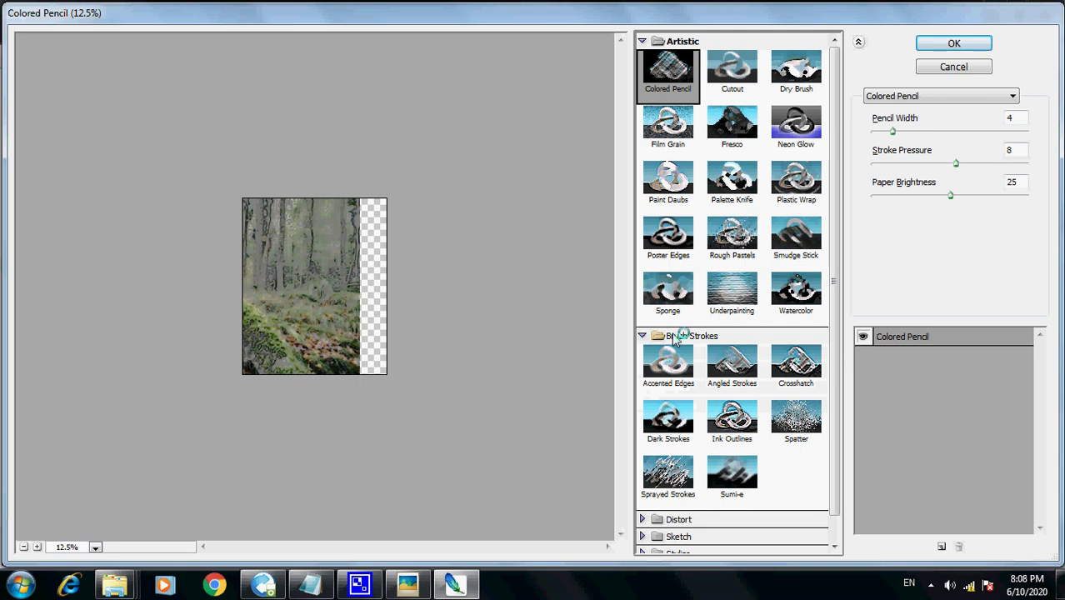
pyautogui.click(686, 538)
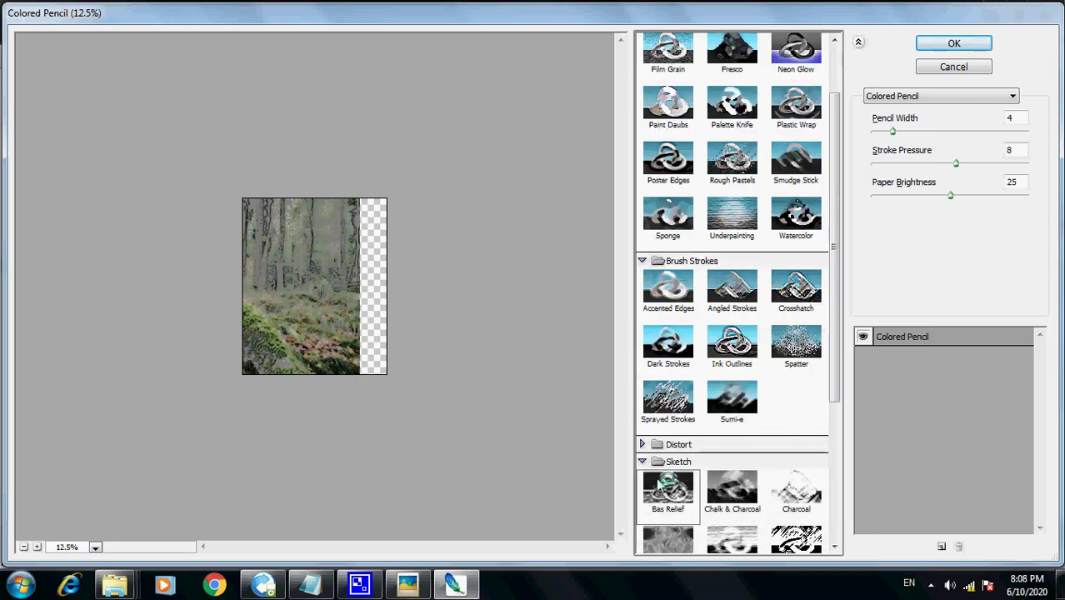
pyautogui.click(663, 485)
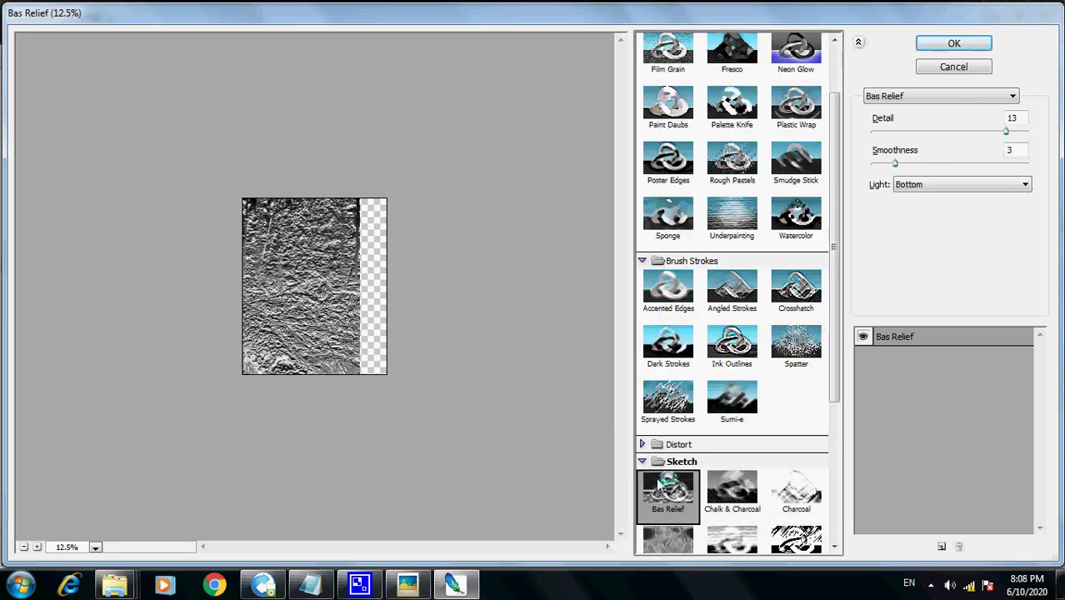
pyautogui.click(731, 492)
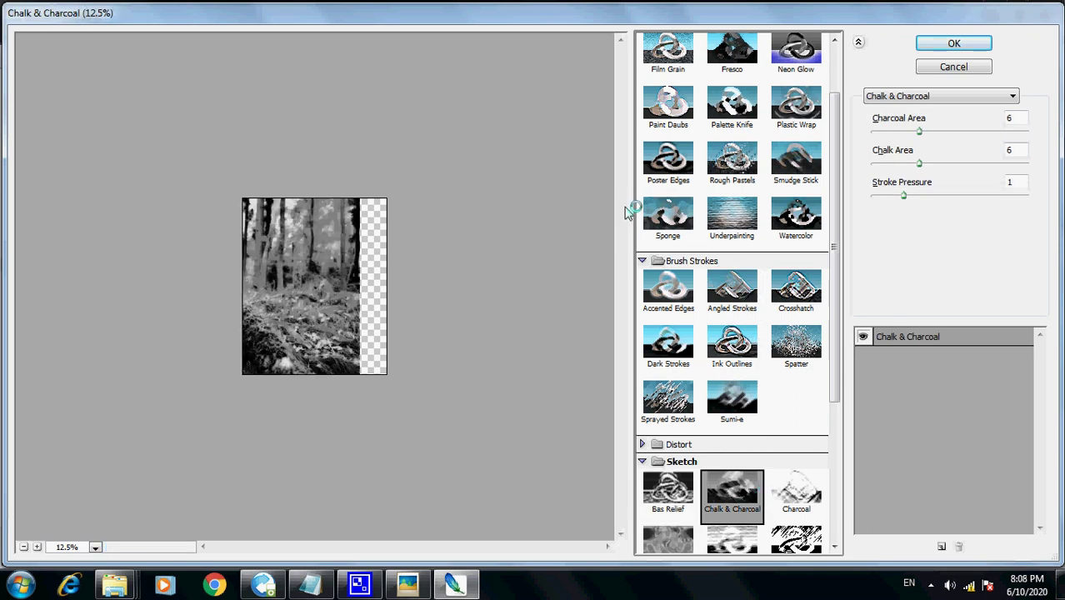
pyautogui.scroll(2, 700, 267)
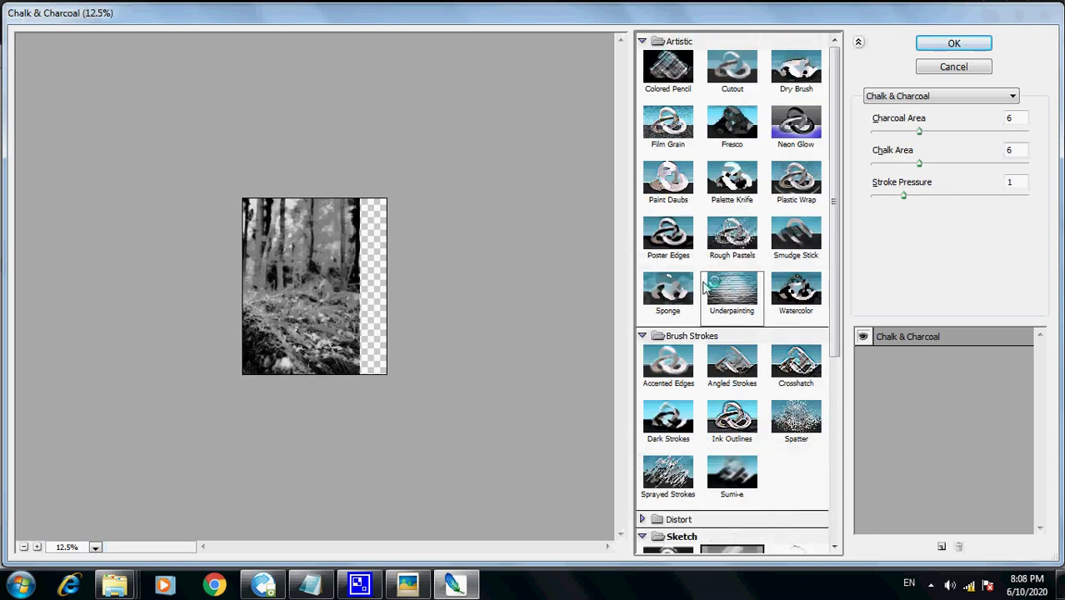
# Step: Try the Paint Daubs effect on the forest picture with brush size 24 and sharpness 16
pyautogui.click(670, 186)
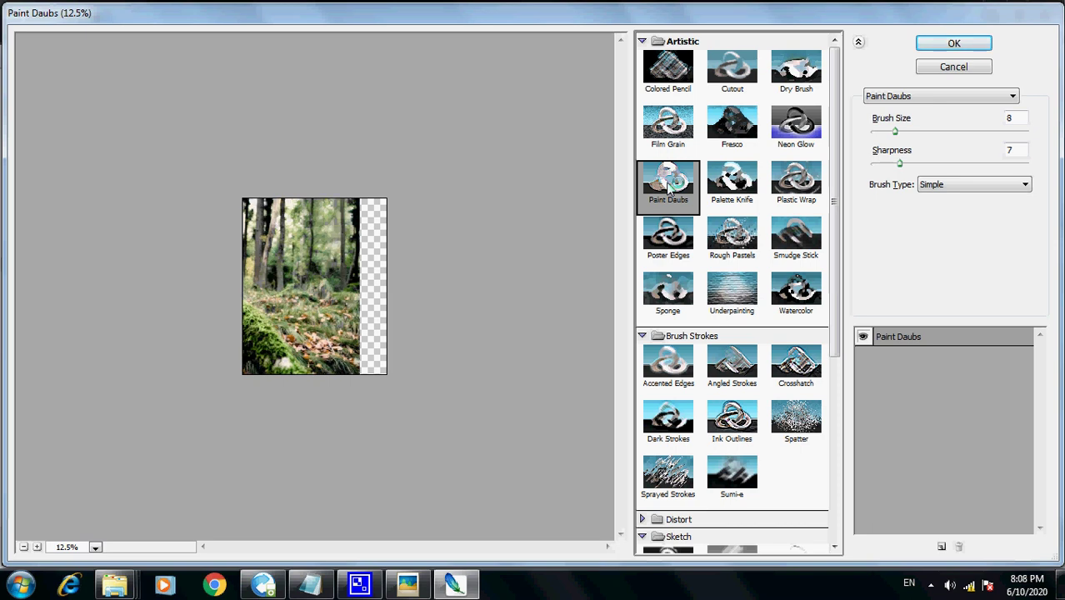
pyautogui.moveTo(895, 130); pyautogui.dragTo(948, 136)
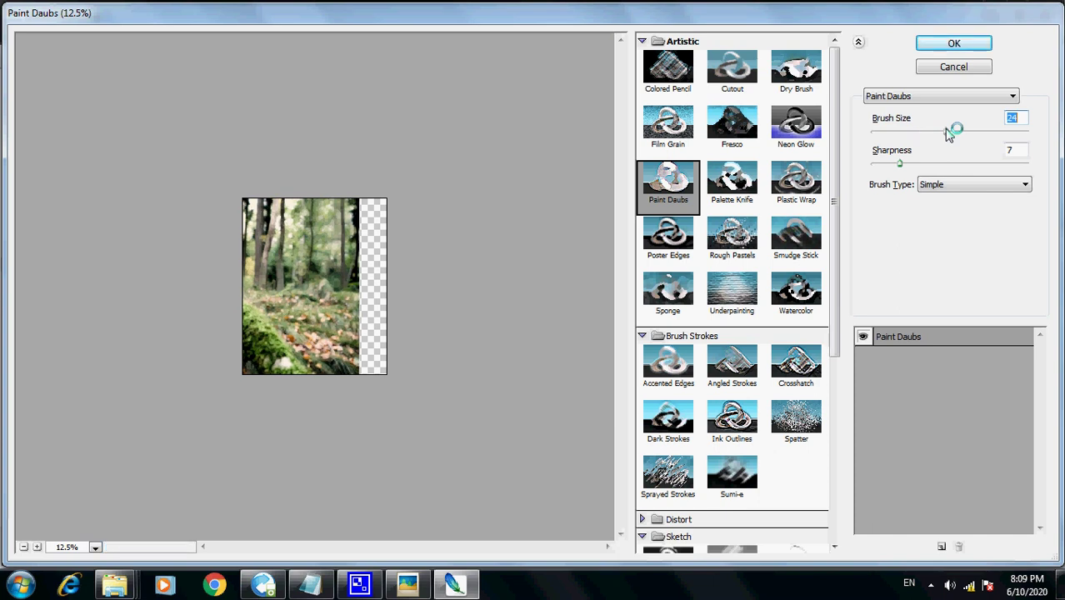
pyautogui.moveTo(899, 163); pyautogui.dragTo(920, 165)
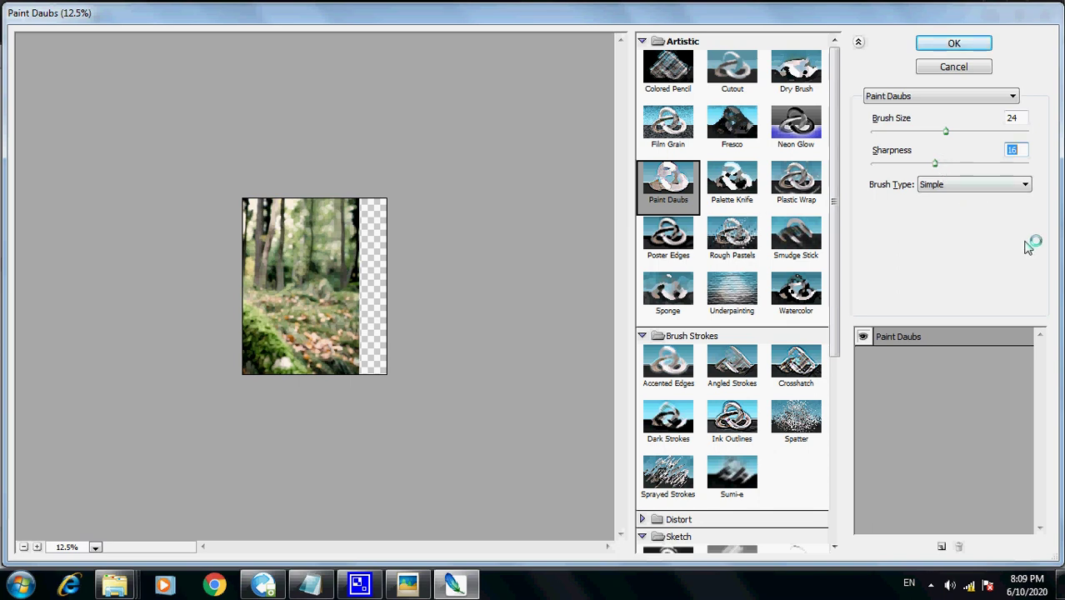
# Step: Preview the Dry Brush effect, and apply the Watercolor filter to the forest layer with shadow intensity 3
pyautogui.click(797, 74)
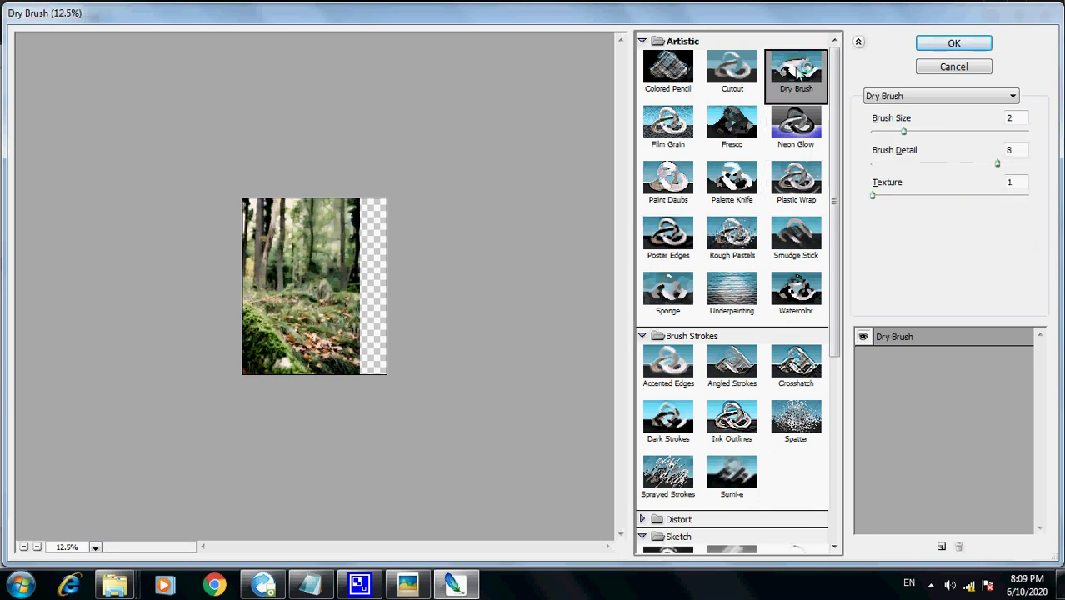
pyautogui.scroll(-2, 829, 202)
pyautogui.click(773, 227)
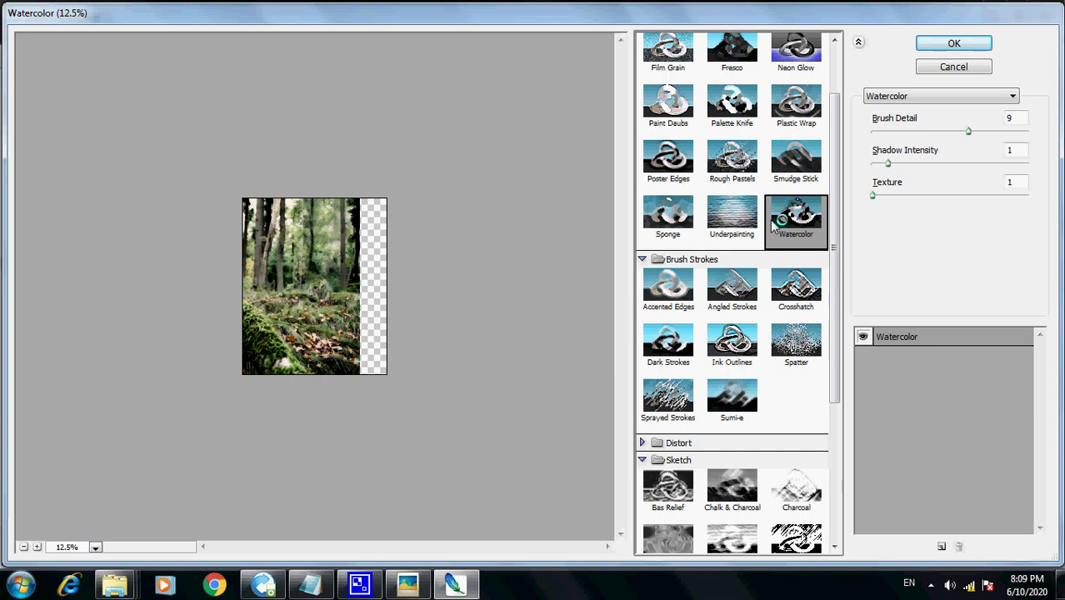
pyautogui.click(921, 163)
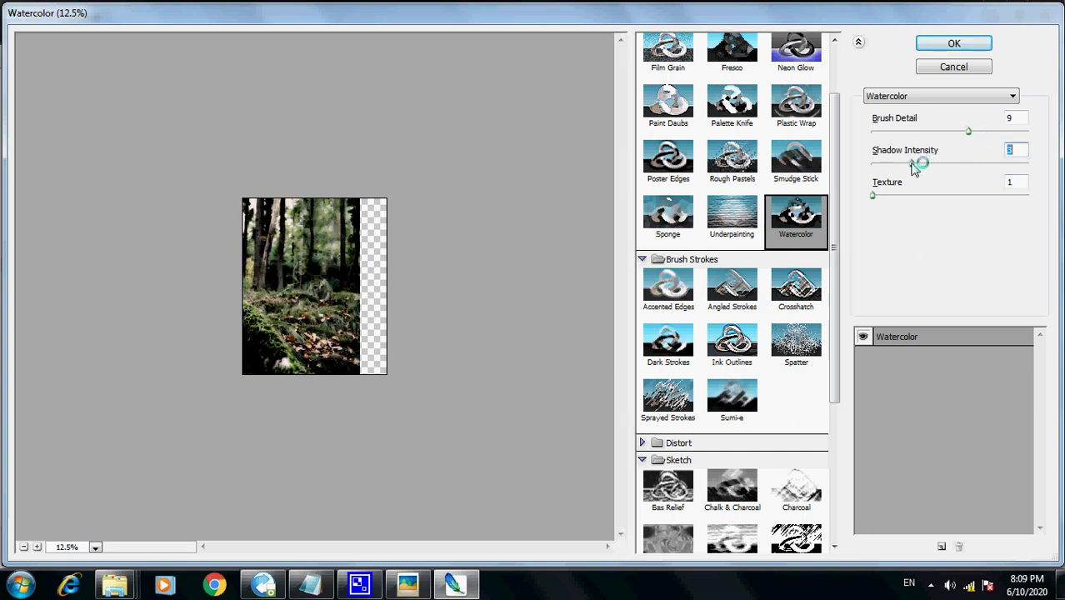
pyautogui.click(967, 49)
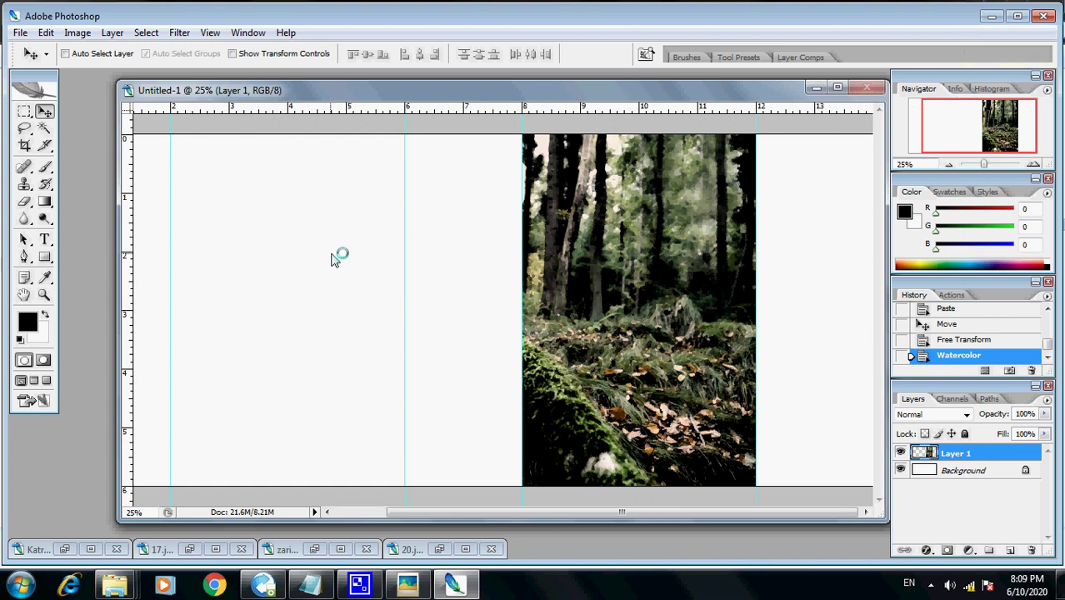
# Step: Restore the Katrina Kaif wallpaper to a floating window and select the woman's figure along its outline with the Polygonal Lasso
pyautogui.click(91, 548)
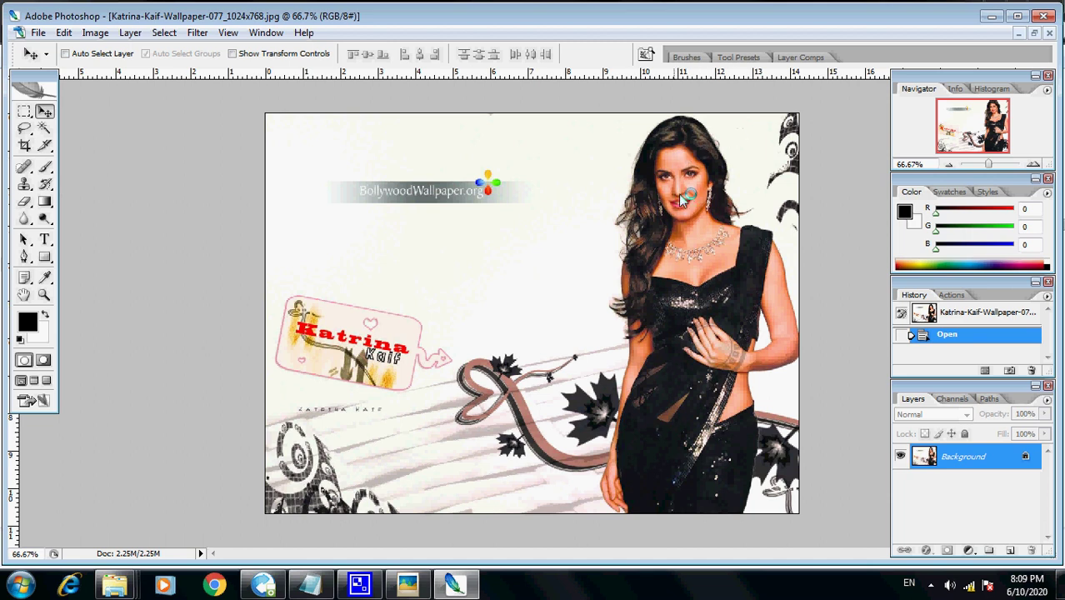
pyautogui.click(1033, 36)
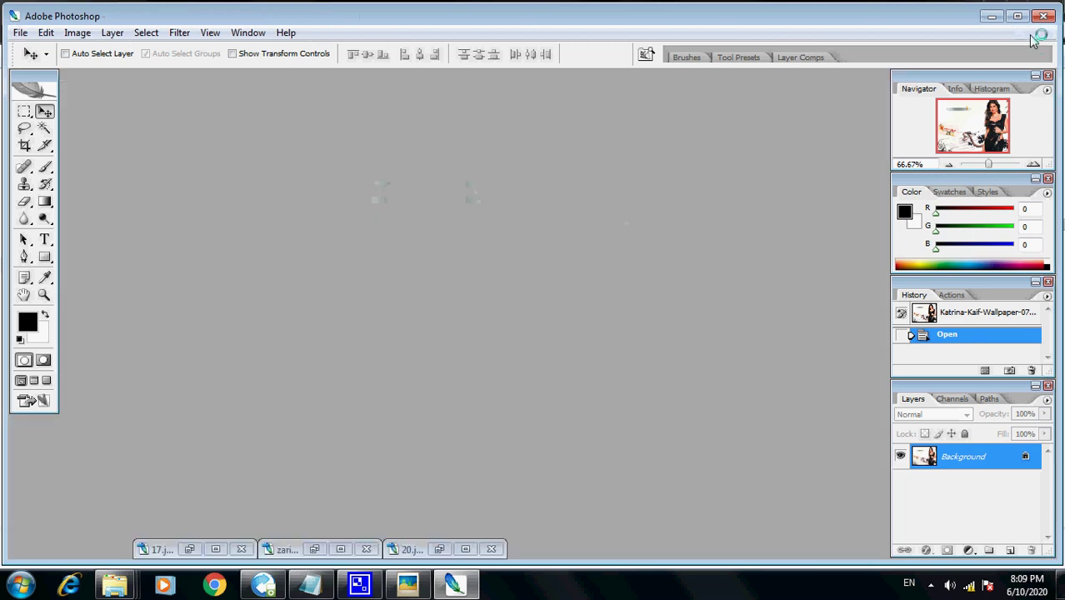
pyautogui.click(25, 127)
pyautogui.click(74, 145)
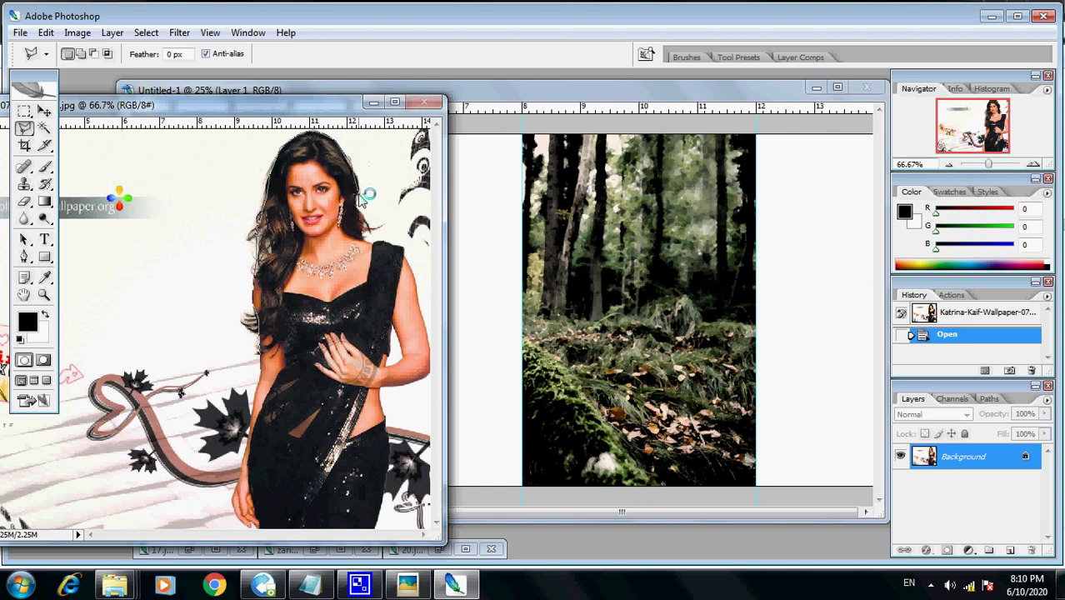
pyautogui.click(375, 248)
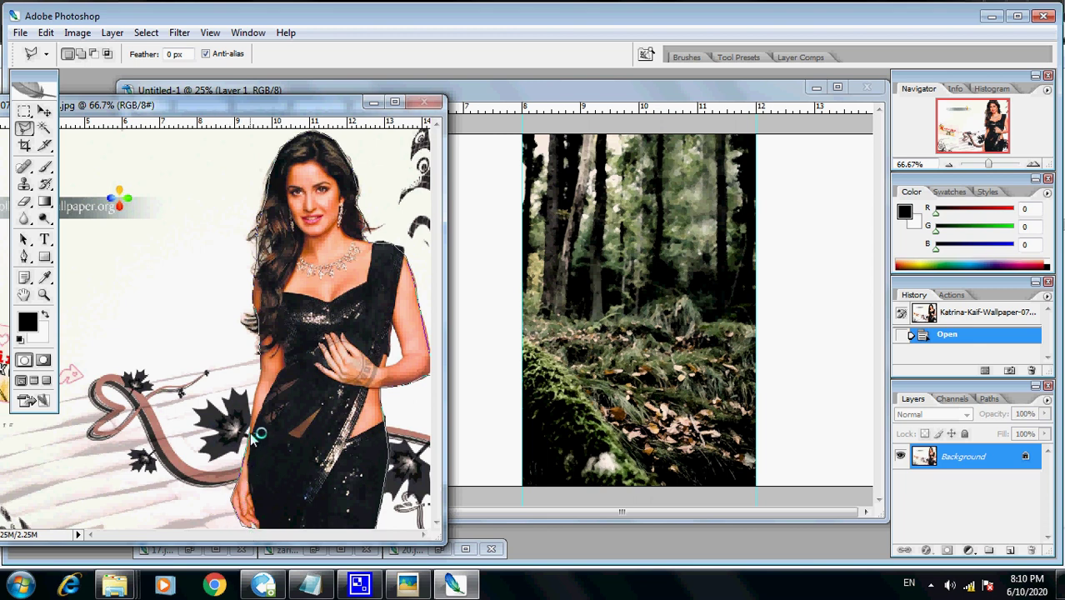
pyautogui.doubleClick(260, 375)
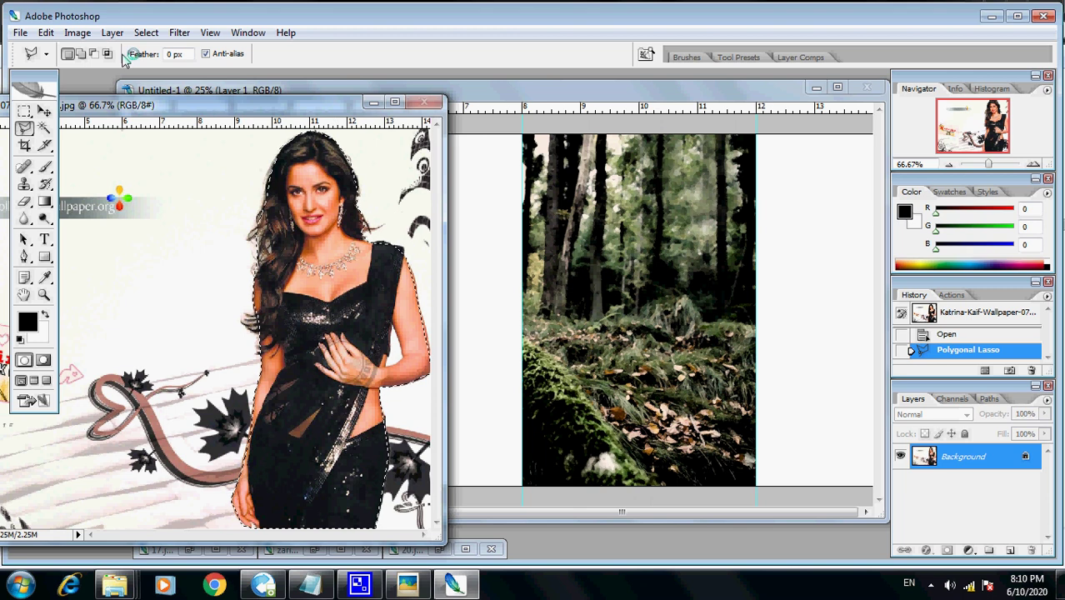
# Step: Copy the selected woman's figure from the wallpaper and paste it into the Untitled-1 layout
pyautogui.click(46, 33)
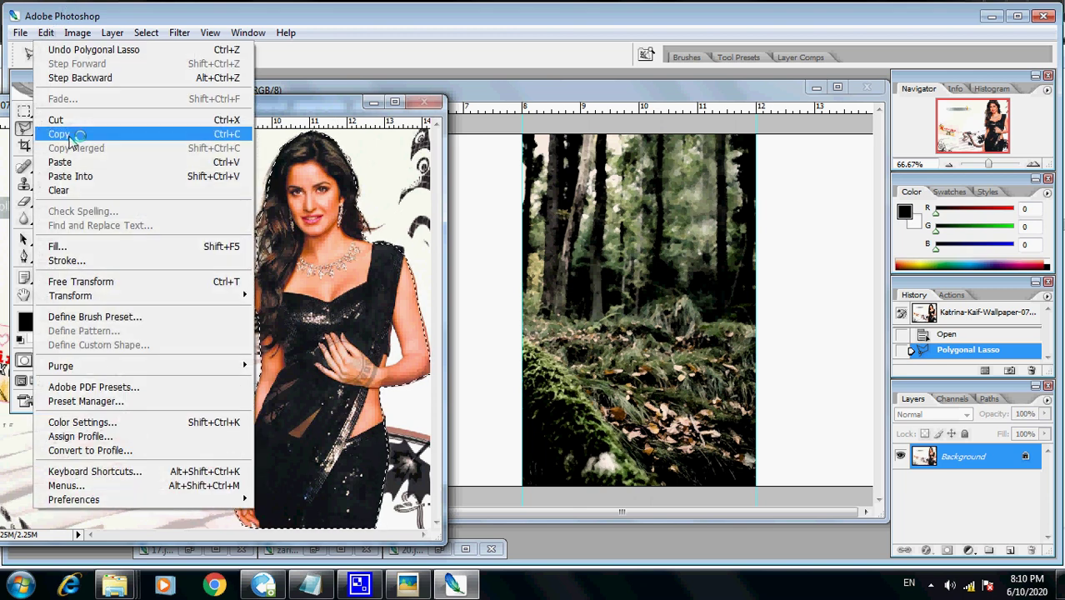
pyautogui.click(77, 134)
pyautogui.click(527, 92)
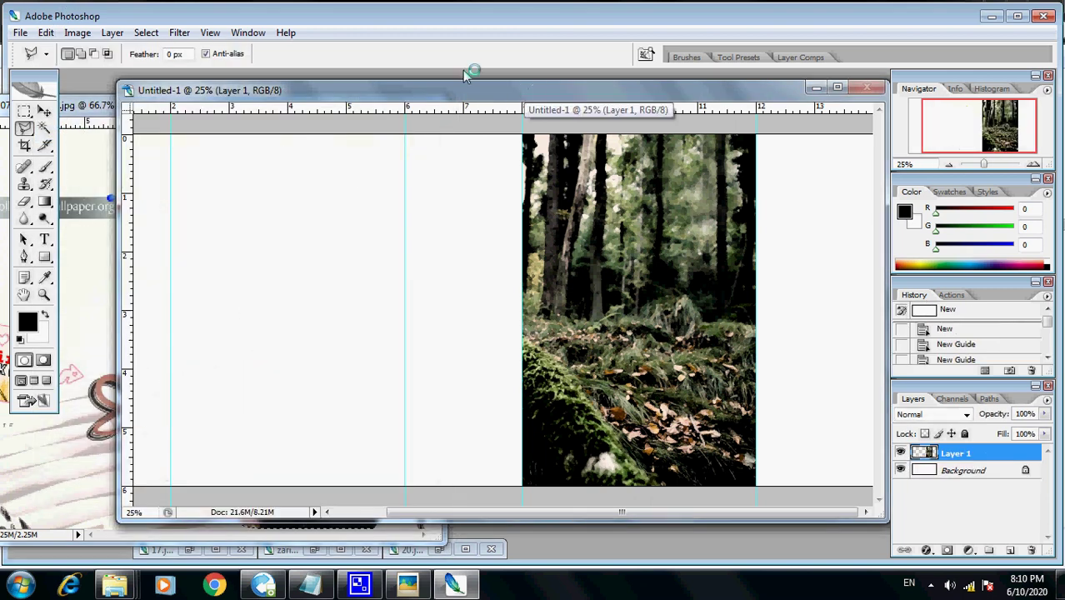
pyautogui.click(48, 34)
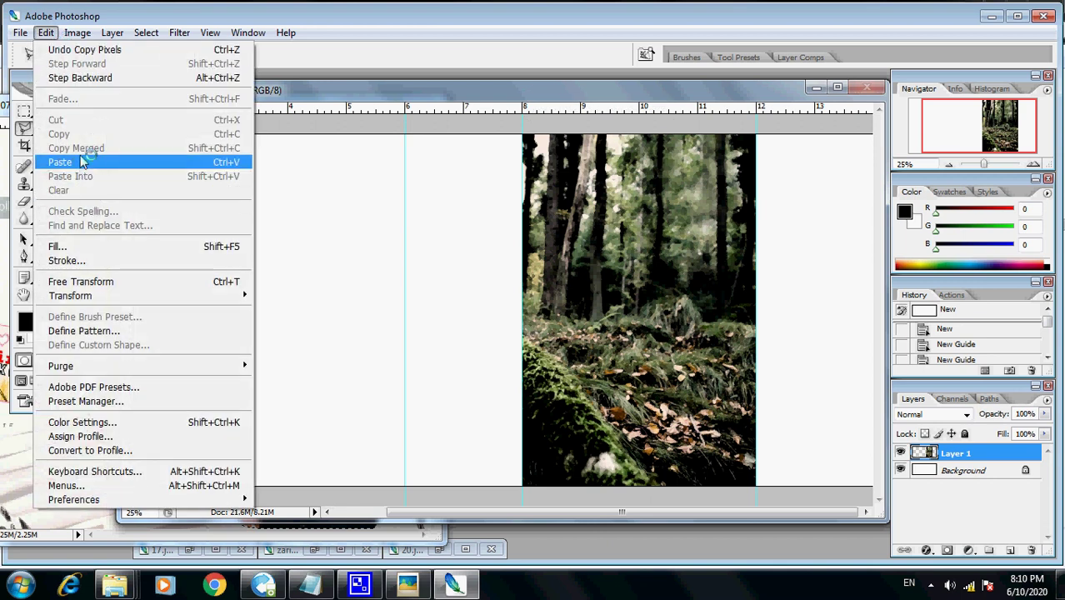
pyautogui.click(83, 163)
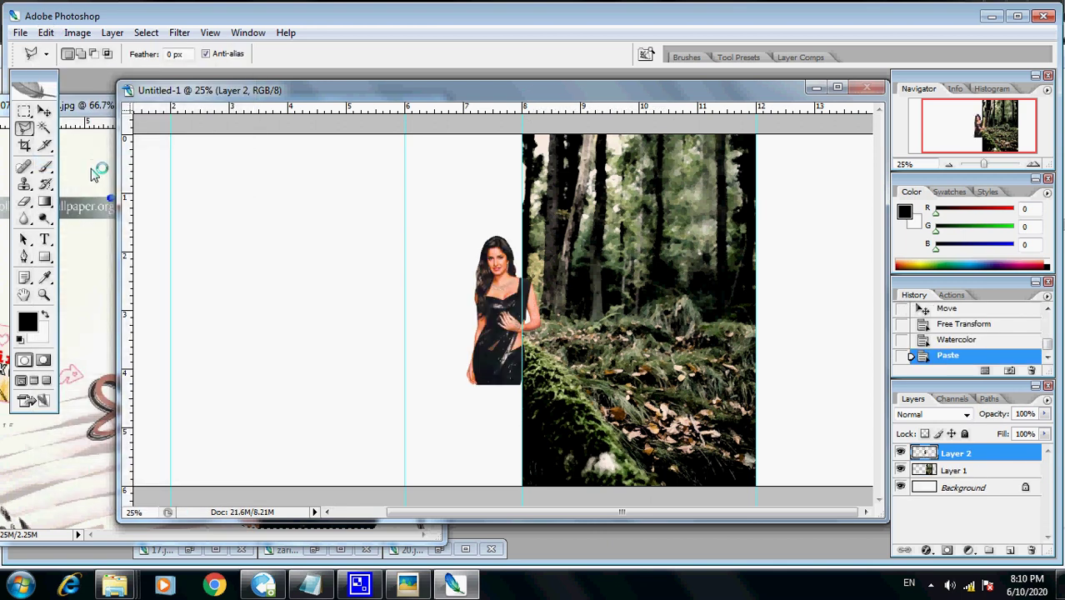
# Step: Move the pasted woman onto the forest picture and scale her proportionally to about 199%, flush with the 12-inch guide and the canvas's lower edge
pyautogui.click(44, 111)
pyautogui.moveTo(504, 308); pyautogui.dragTo(685, 265)
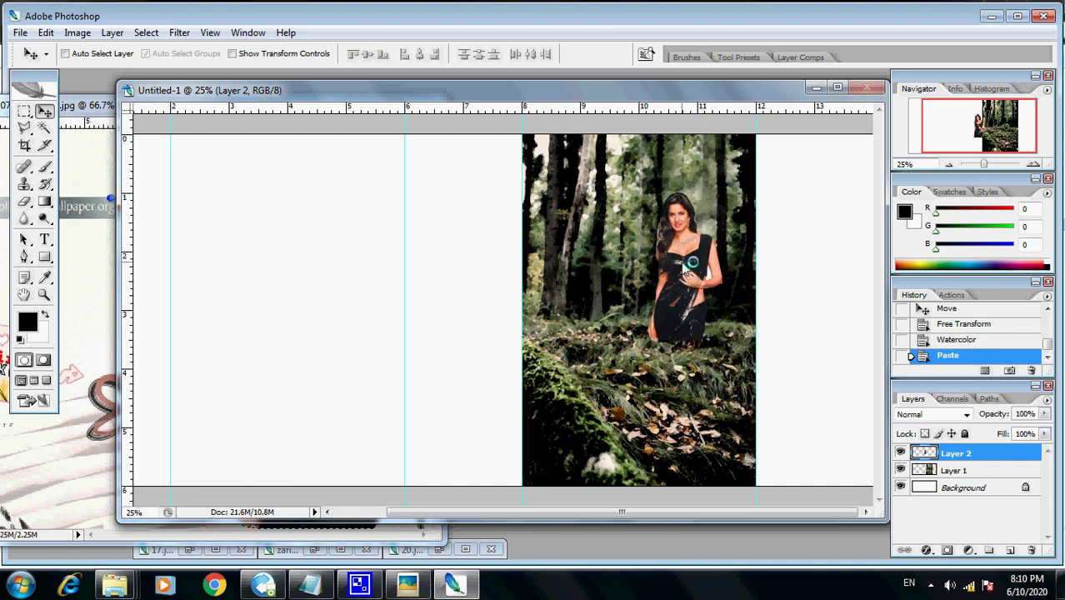
pyautogui.click(46, 32)
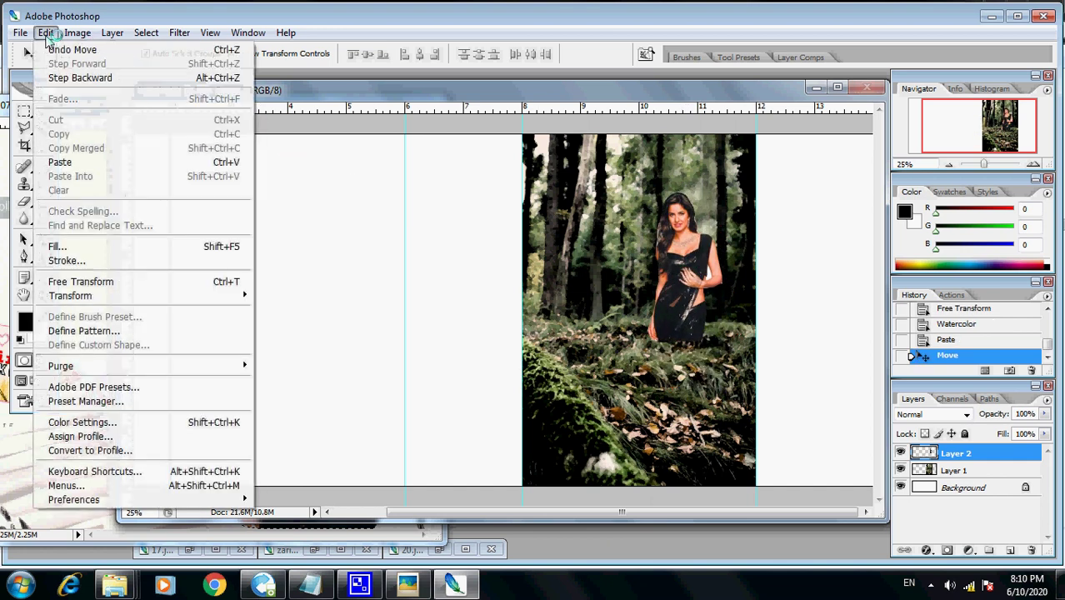
pyautogui.click(88, 286)
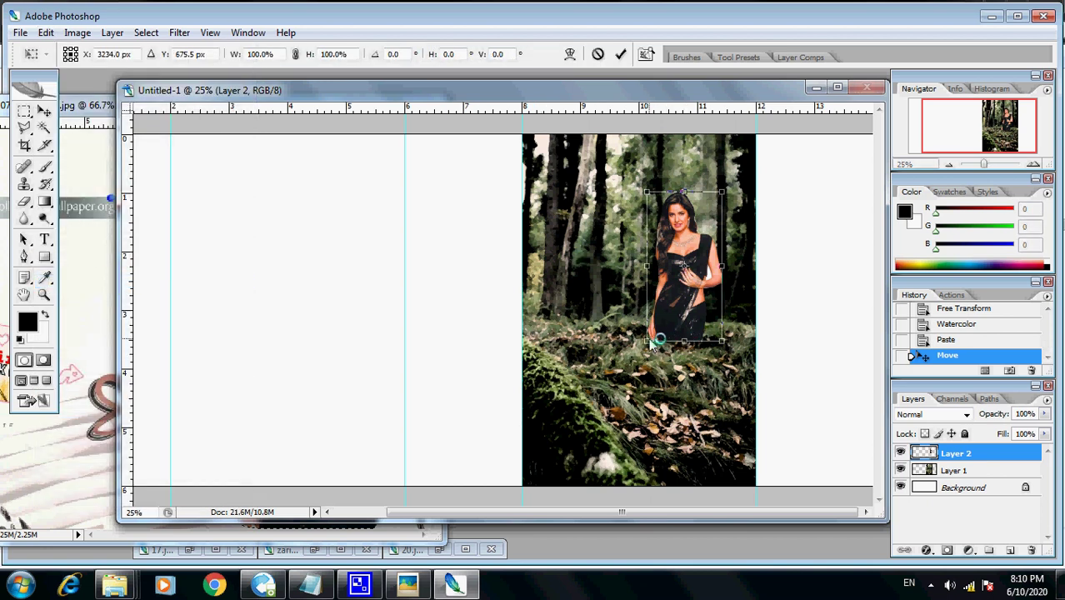
pyautogui.moveTo(650, 341); pyautogui.dragTo(593, 491)
pyautogui.moveTo(626, 378); pyautogui.dragTo(668, 379)
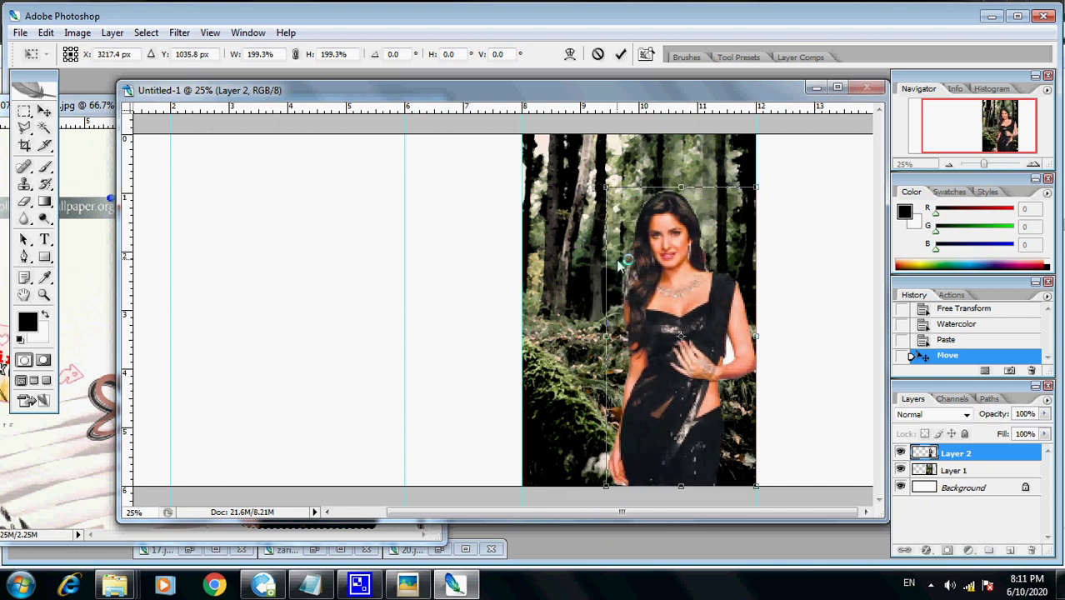
pyautogui.press('Return')
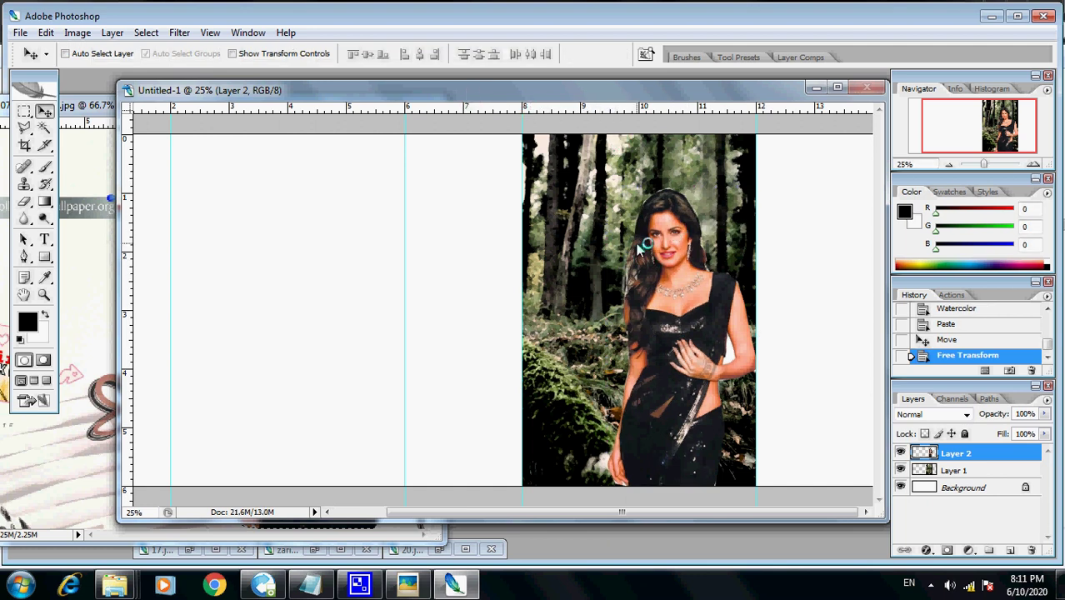
# Step: Apply the Watercolor filter to the woman's layer with brush detail 13, shadow intensity 5 and texture 2
pyautogui.click(183, 33)
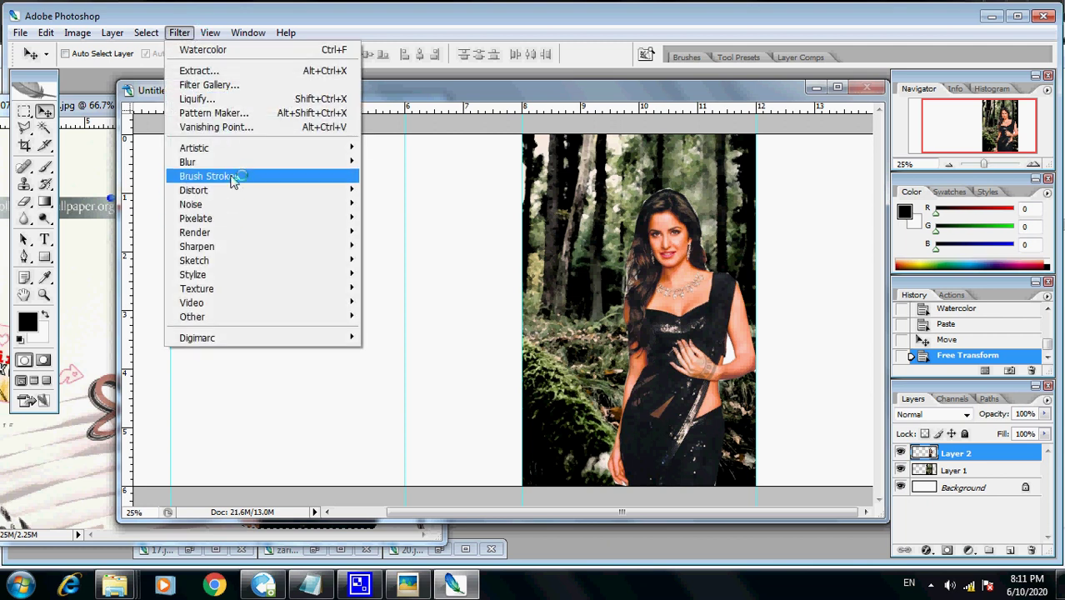
pyautogui.moveTo(235, 150)
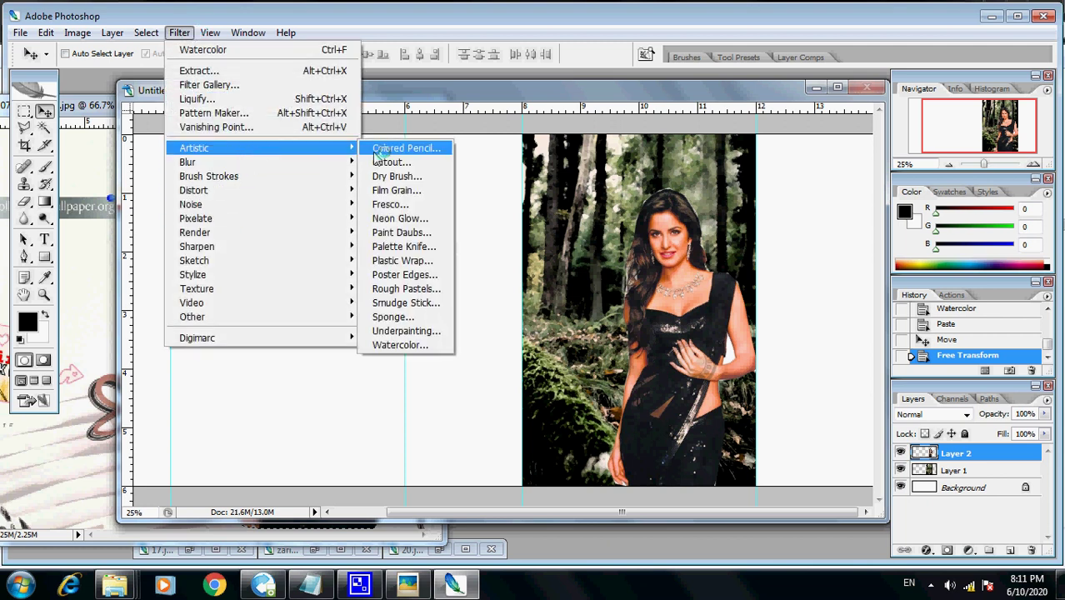
pyautogui.click(397, 346)
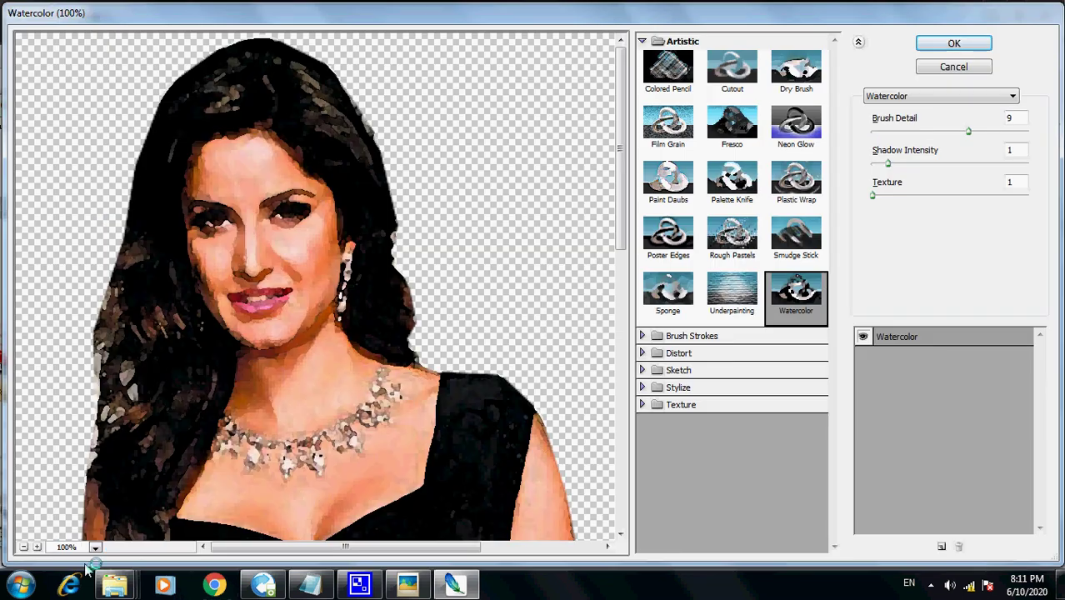
pyautogui.click(24, 547)
pyautogui.click(25, 546)
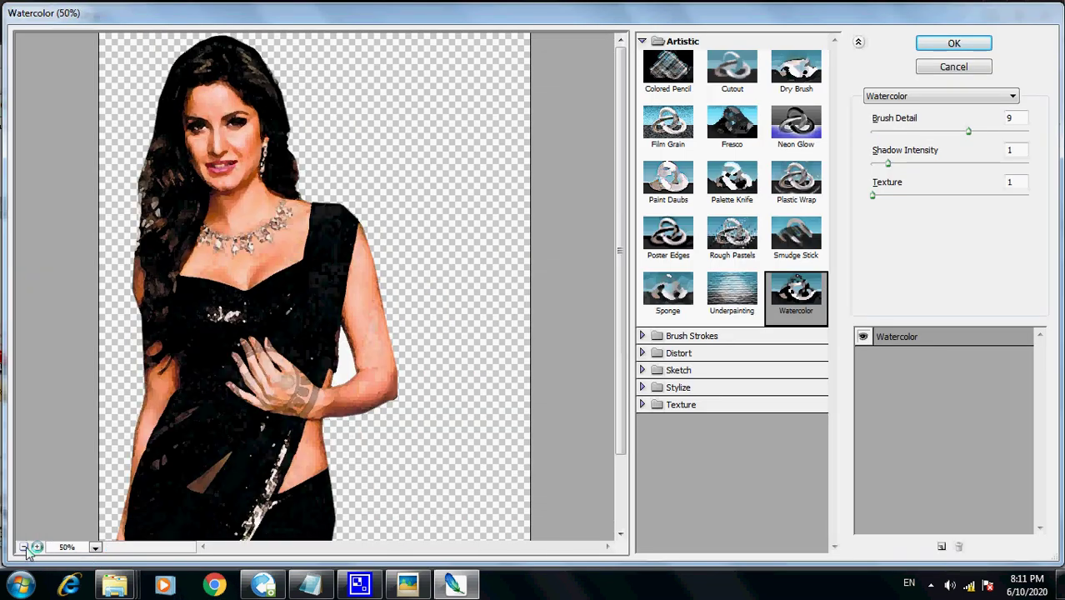
pyautogui.click(24, 547)
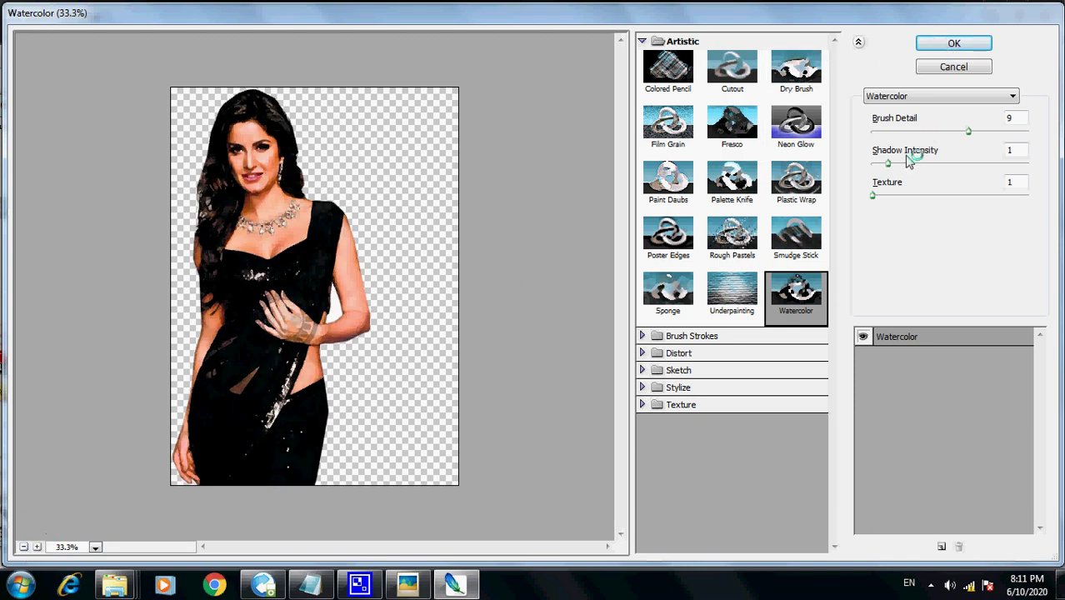
pyautogui.moveTo(890, 167); pyautogui.dragTo(944, 176)
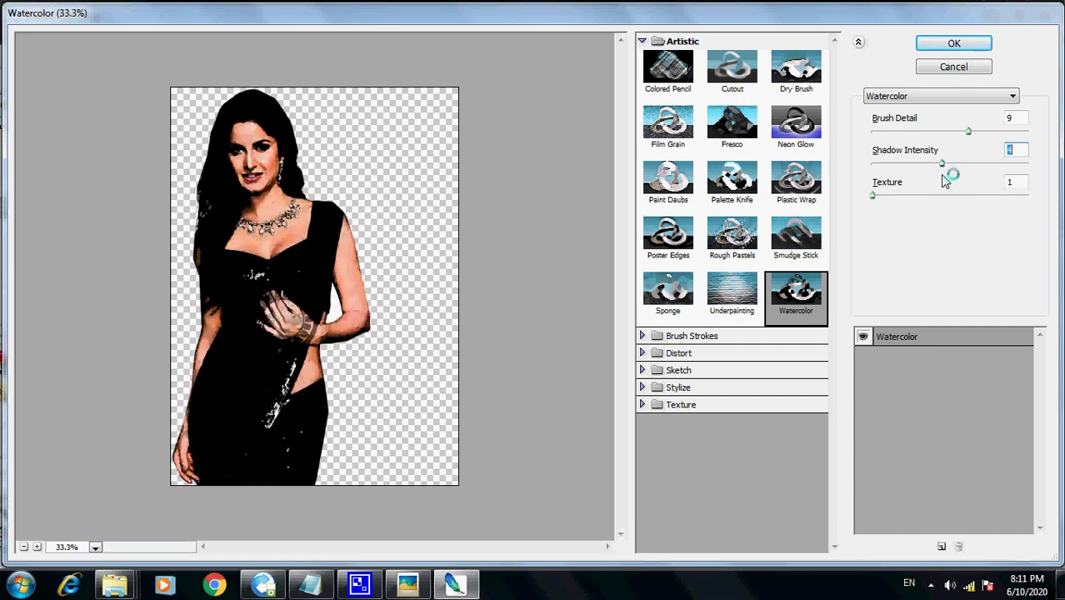
pyautogui.moveTo(968, 132)
pyautogui.mouseDown()
pyautogui.moveTo(999, 141)
pyautogui.moveTo(867, 147)
pyautogui.moveTo(879, 133)
pyautogui.moveTo(1022, 143)
pyautogui.mouseUp()
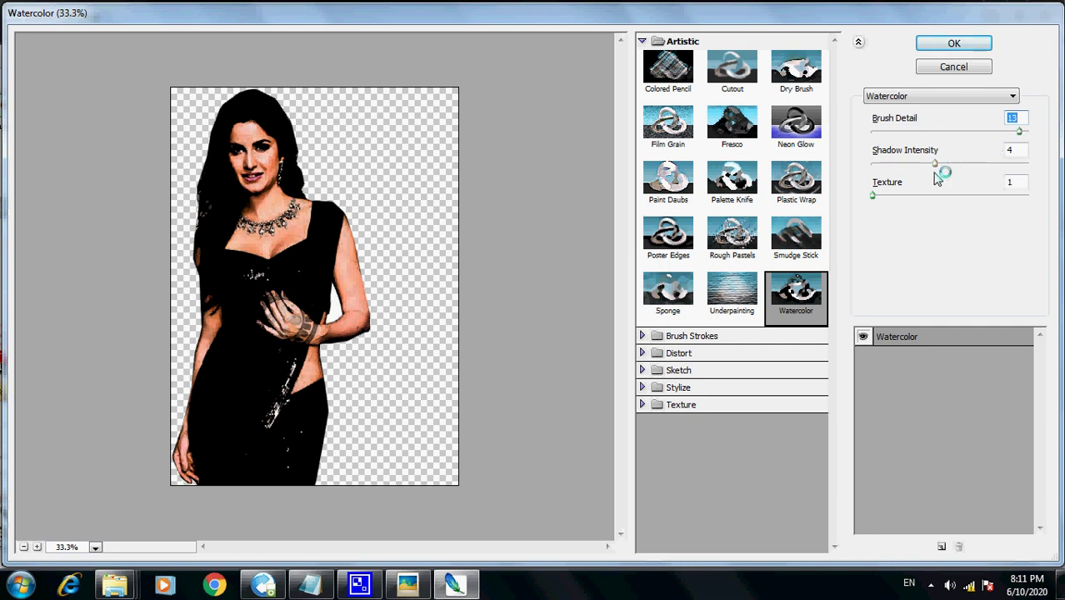
pyautogui.moveTo(894, 196); pyautogui.dragTo(975, 197)
pyautogui.moveTo(946, 165)
pyautogui.mouseDown()
pyautogui.moveTo(963, 165)
pyautogui.moveTo(946, 173)
pyautogui.mouseUp()
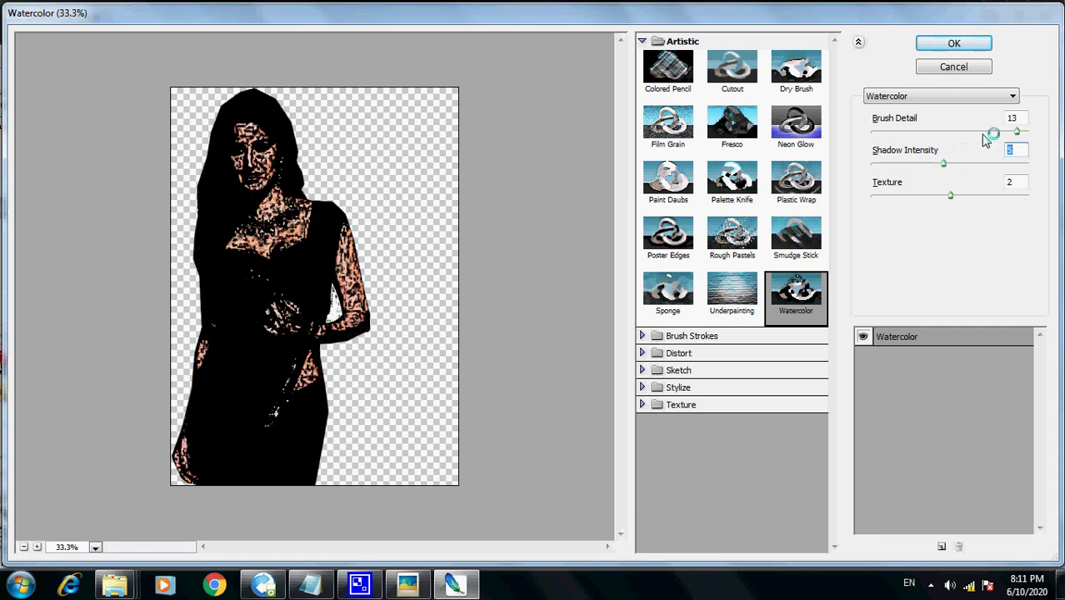
pyautogui.click(952, 43)
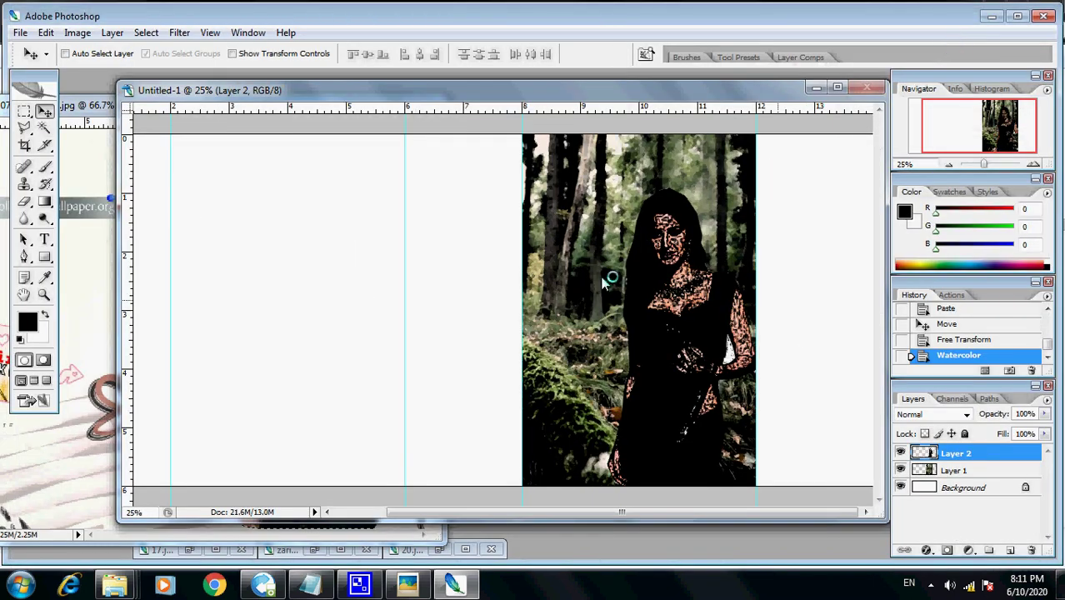
# Step: Apply the Palette Knife filter to the woman's layer with stroke size 25, stroke detail 3 and softness 0
pyautogui.moveTo(649, 92); pyautogui.dragTo(499, 123)
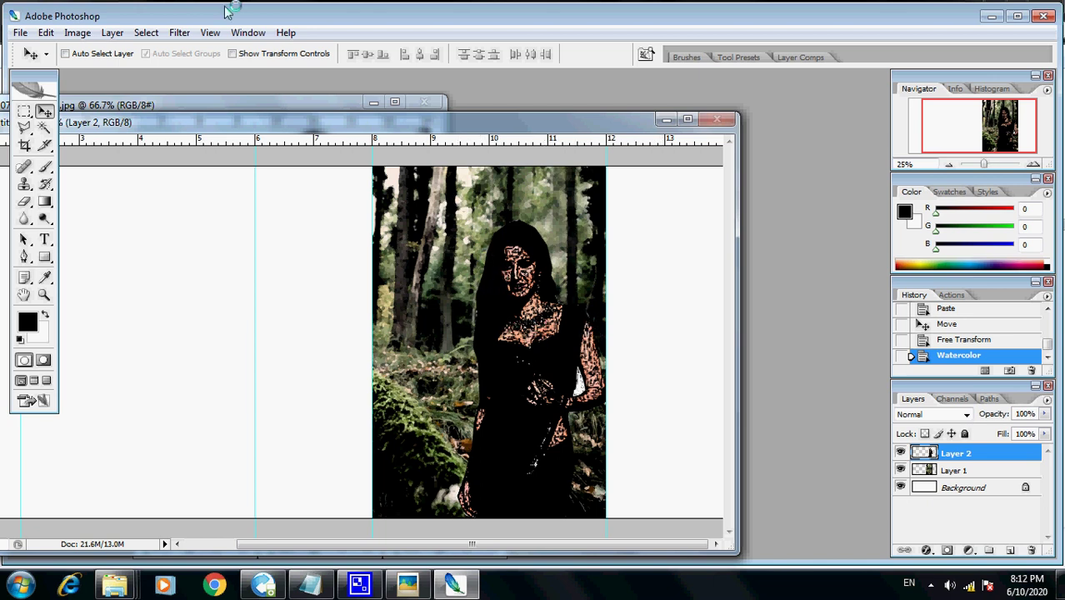
pyautogui.click(149, 33)
pyautogui.moveTo(179, 32)
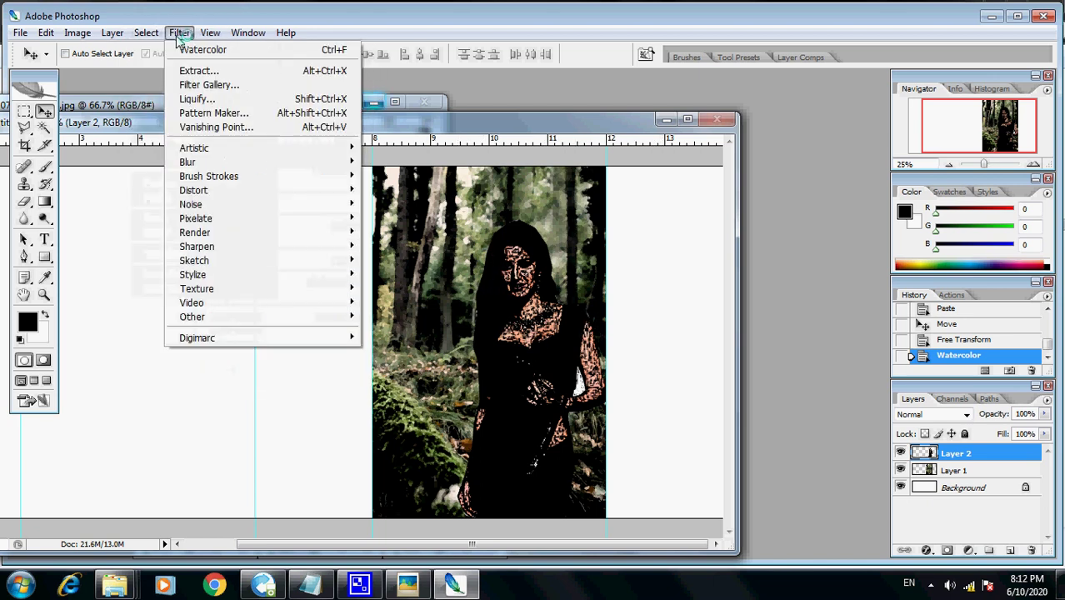
pyautogui.moveTo(200, 147)
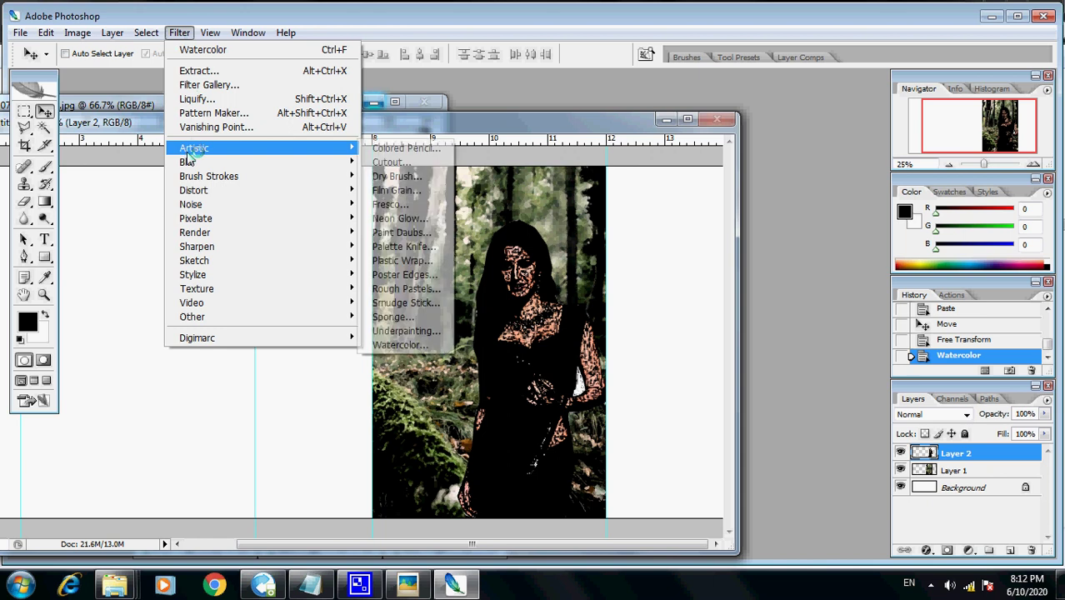
pyautogui.click(386, 177)
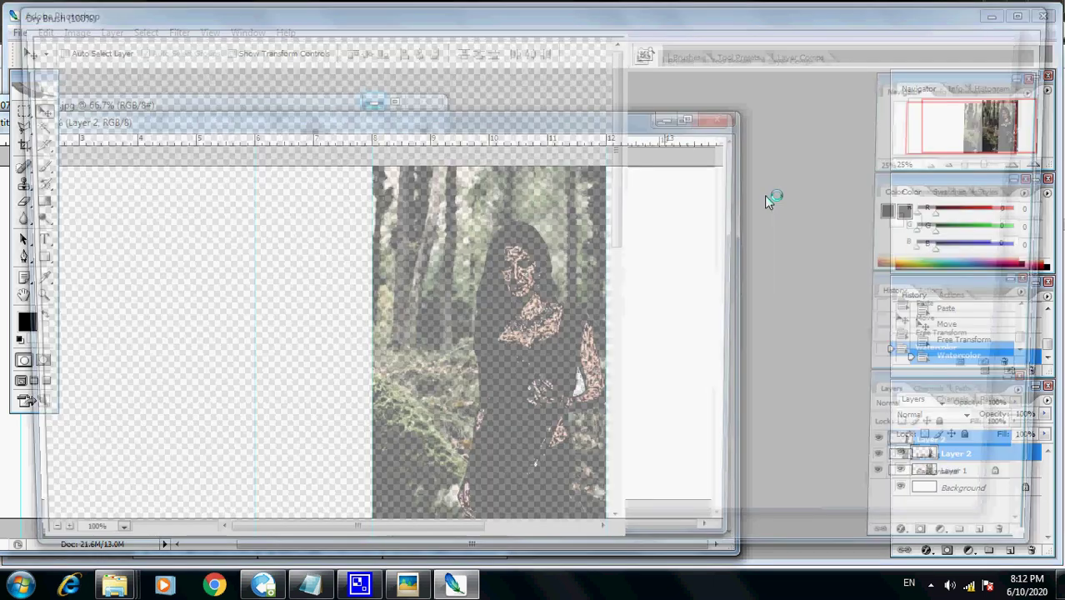
pyautogui.click(730, 176)
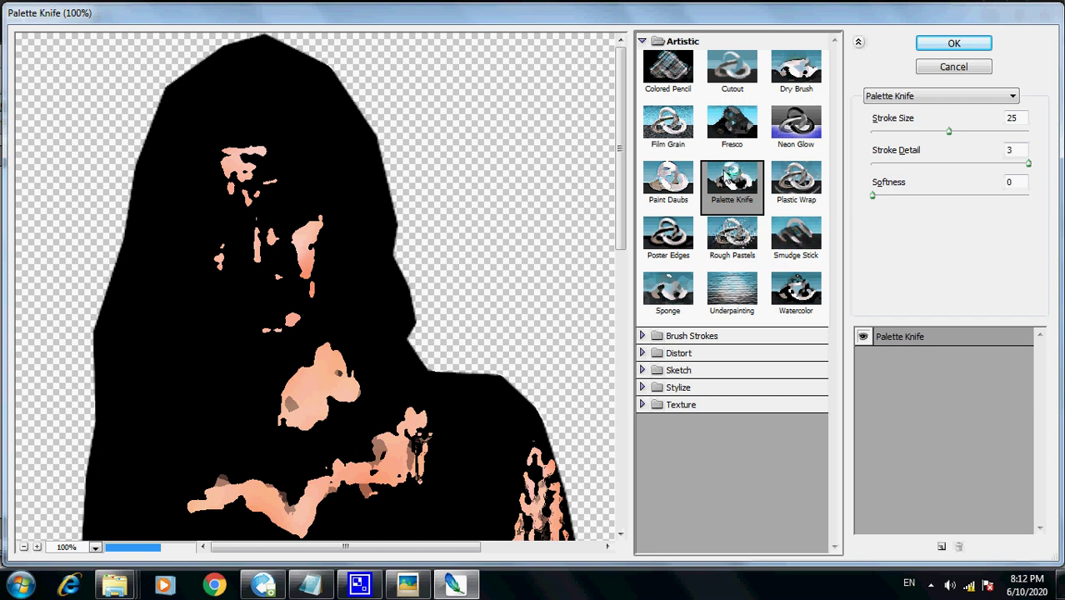
pyautogui.click(946, 43)
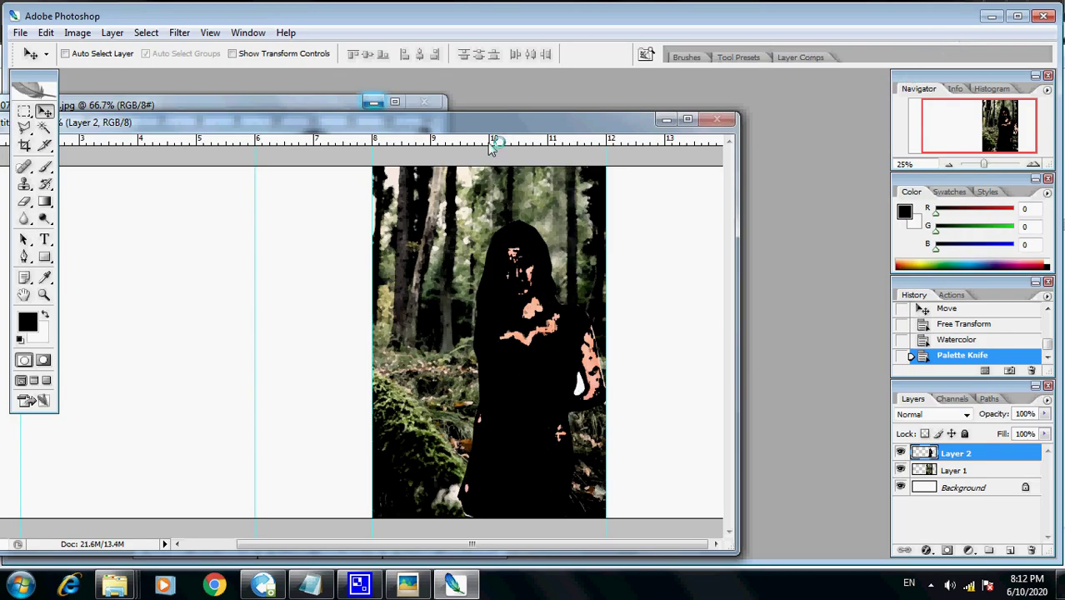
pyautogui.moveTo(513, 125); pyautogui.dragTo(571, 125)
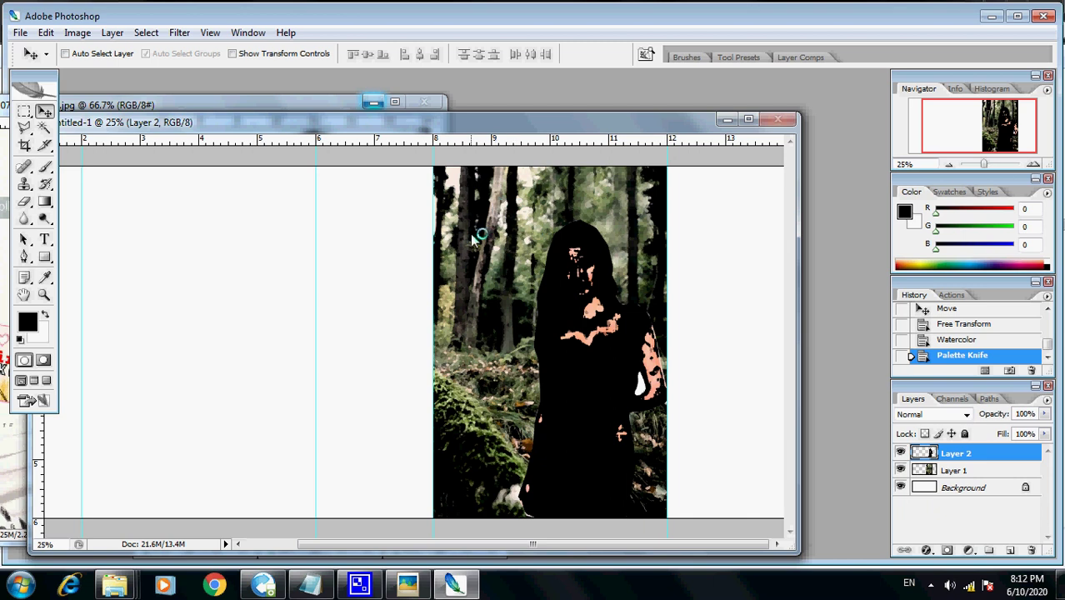
# Step: Switch to LEAP Office, continuing with the Default user profile, and dismiss the welcome tips to reach a blank document
pyautogui.click(26, 585)
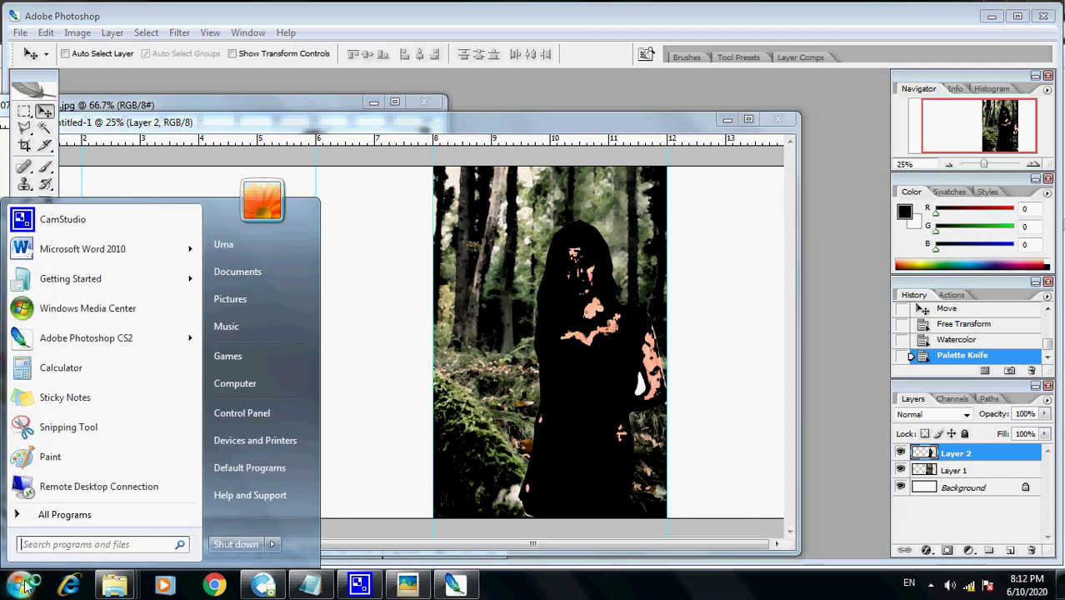
pyautogui.click(81, 515)
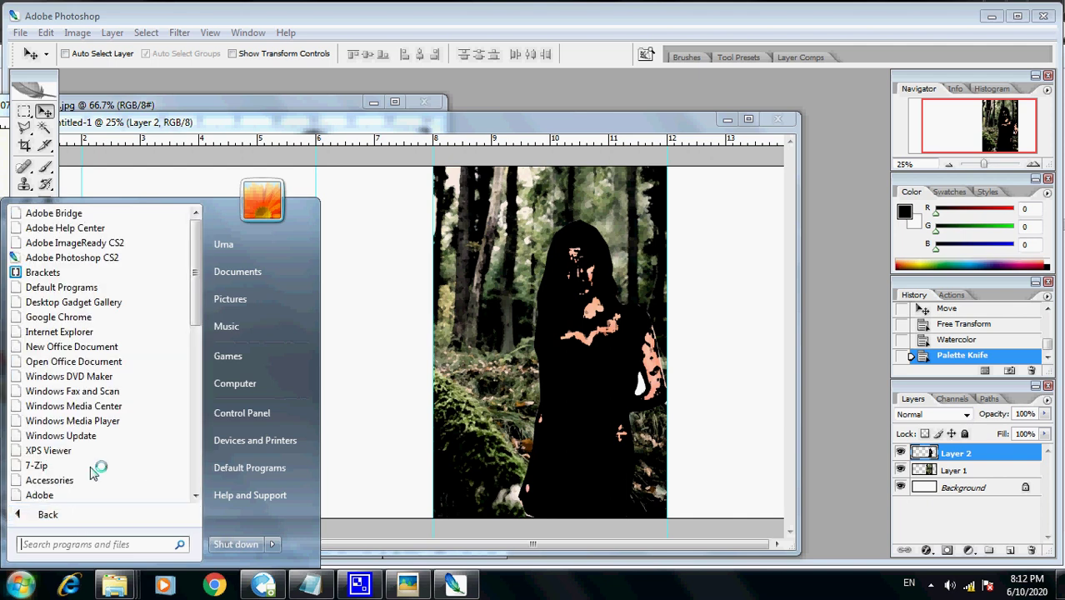
pyautogui.moveTo(192, 284); pyautogui.dragTo(196, 447)
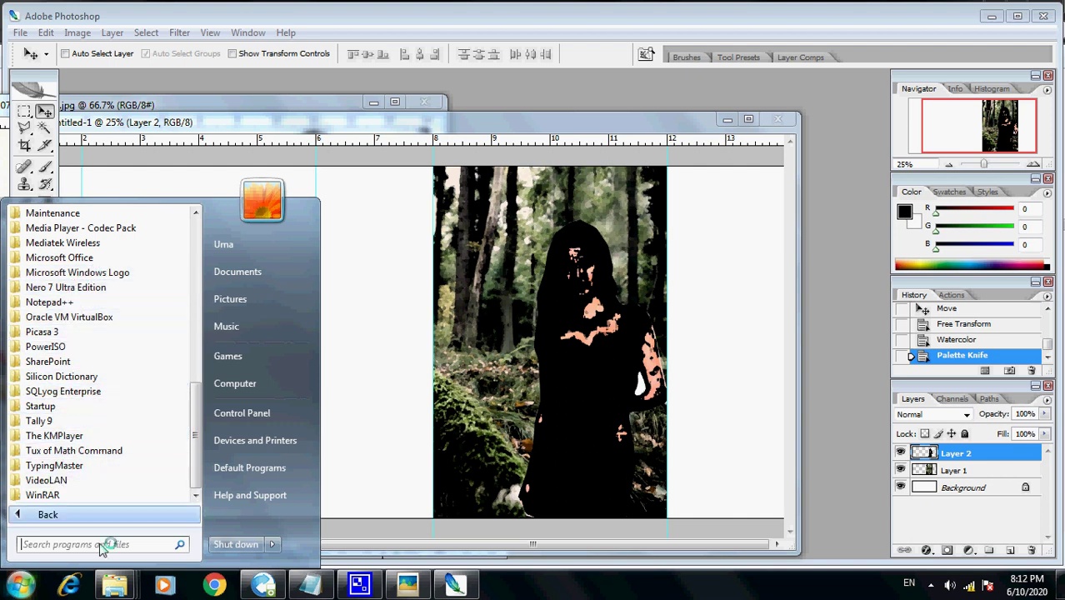
pyautogui.moveTo(198, 438); pyautogui.dragTo(200, 395)
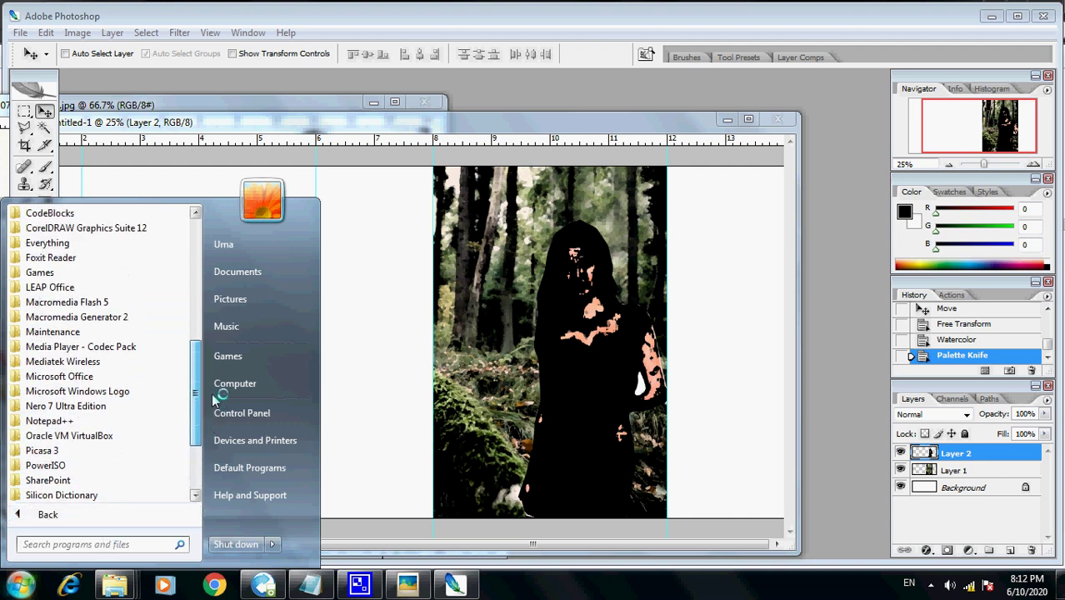
pyautogui.click(46, 287)
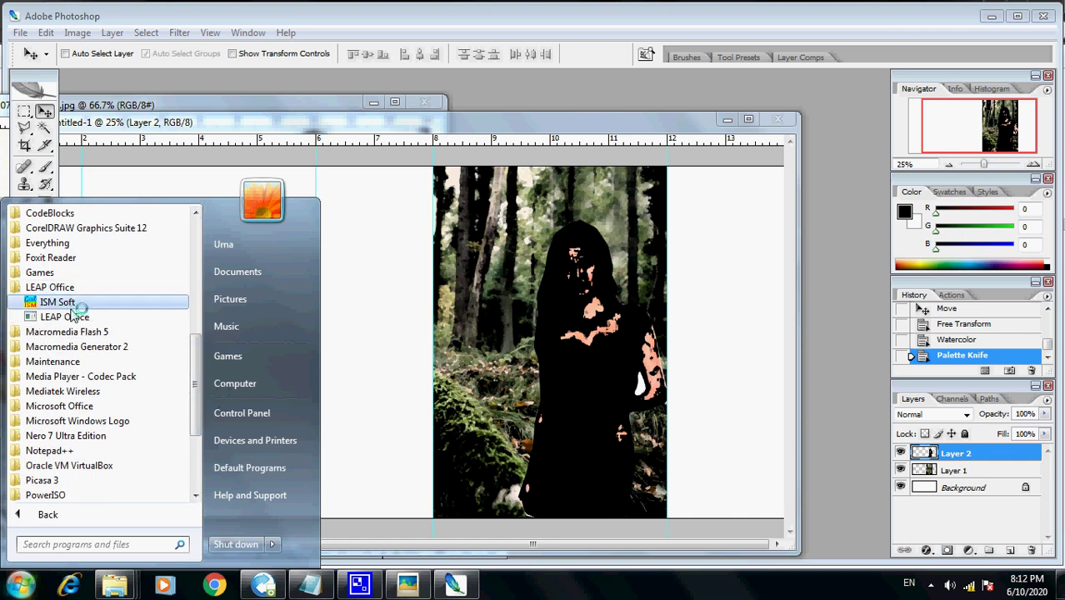
pyautogui.click(75, 316)
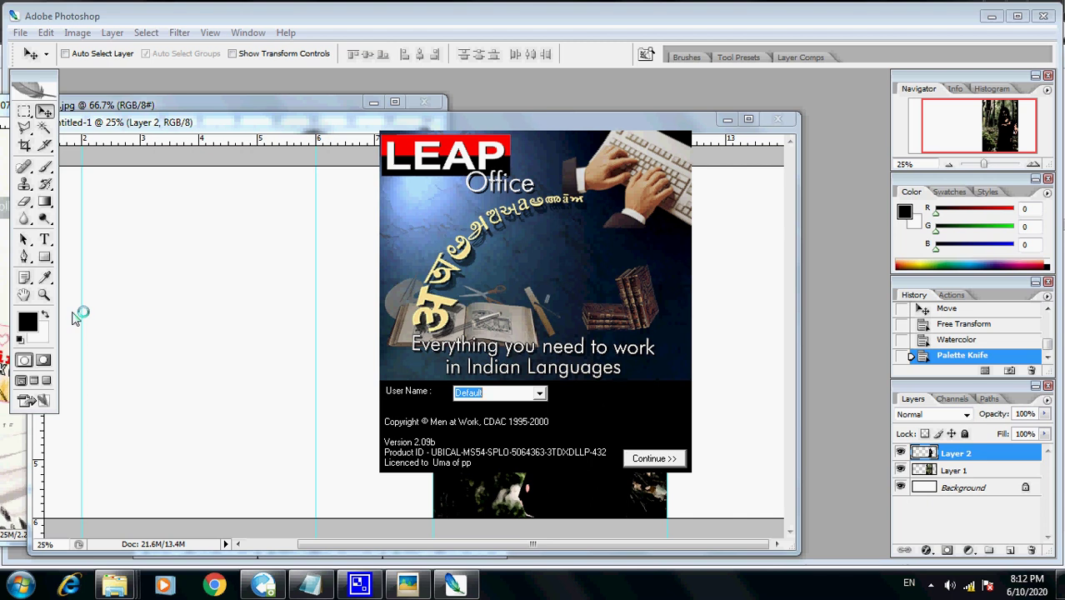
pyautogui.click(666, 461)
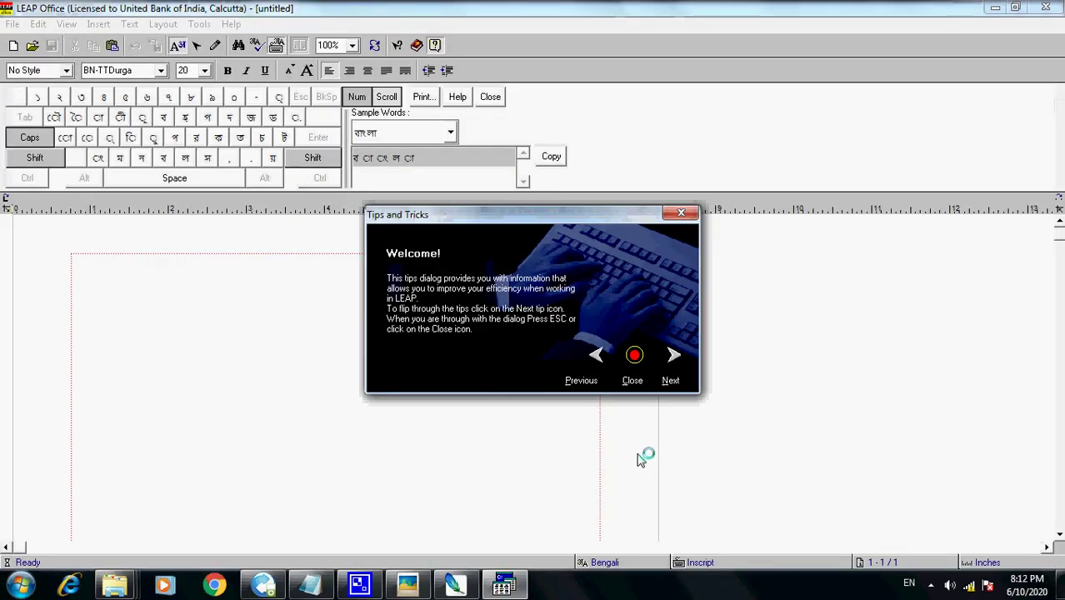
pyautogui.click(634, 355)
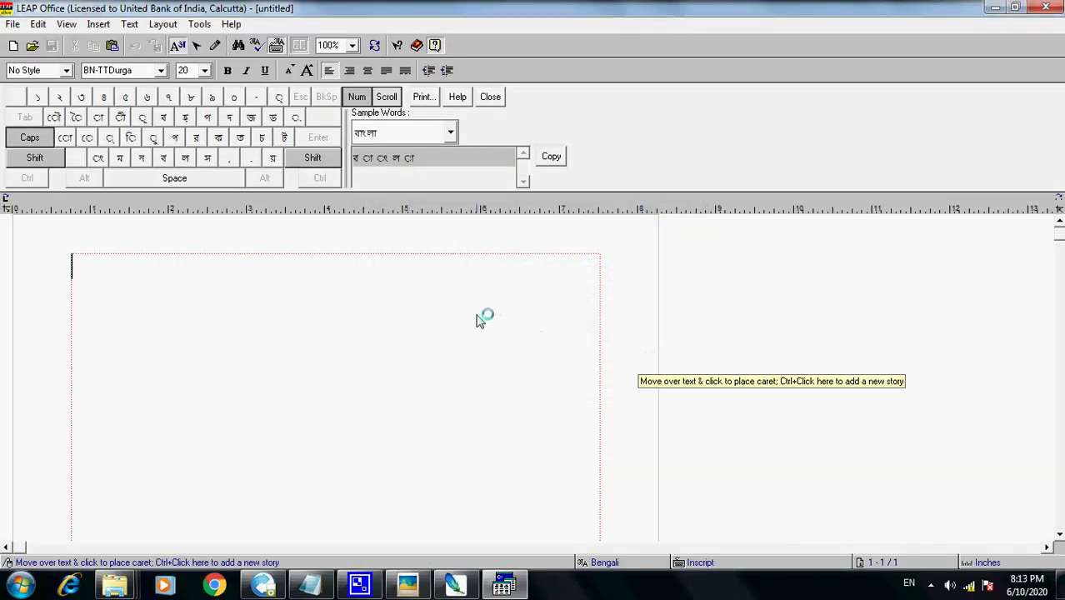
pyautogui.click(931, 585)
pyautogui.rightClick(954, 479)
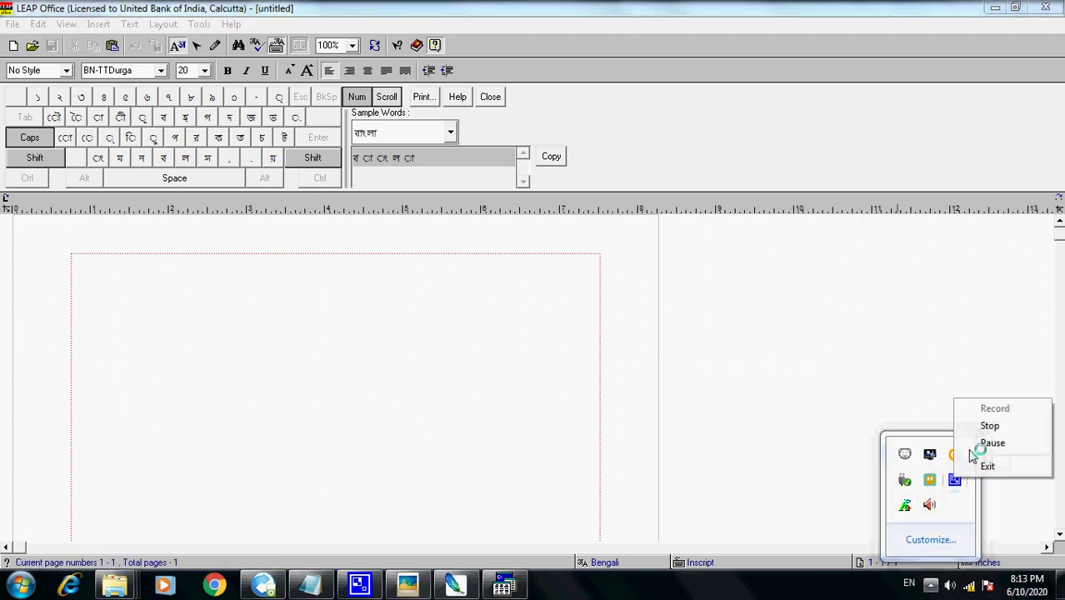
pyautogui.click(991, 426)
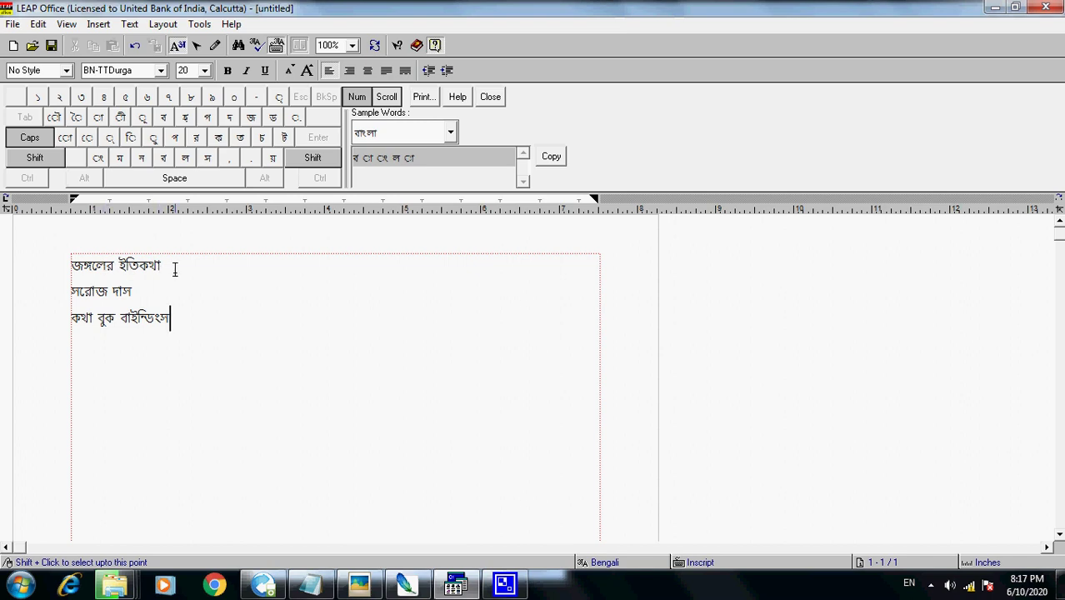
# Step: Copy the first line, জঙ্গলের ইতিকথা, from the LEAP Office document
pyautogui.moveTo(175, 269); pyautogui.dragTo(42, 271)
pyautogui.rightClick(116, 277)
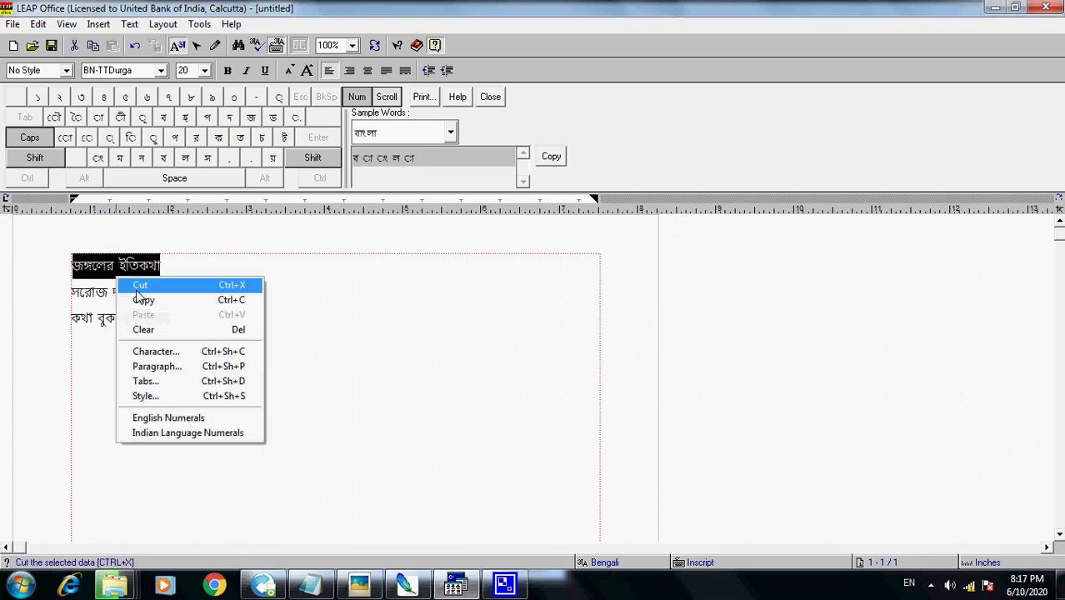
pyautogui.click(142, 299)
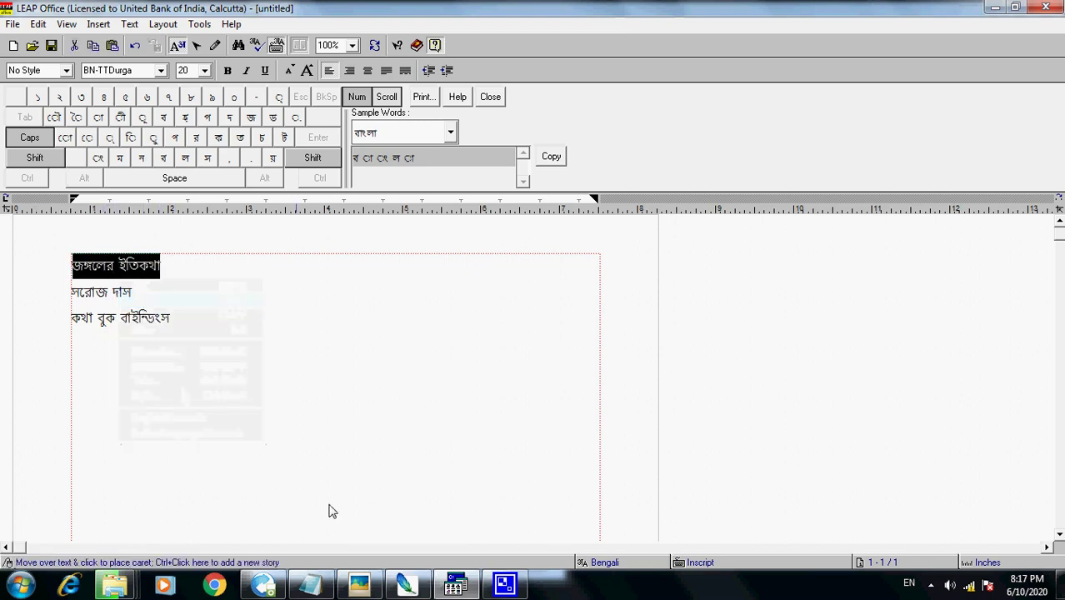
# Step: Switch to Photoshop and paste the copied title into a new horizontal text layer on the blank area beside the forest picture
pyautogui.click(408, 583)
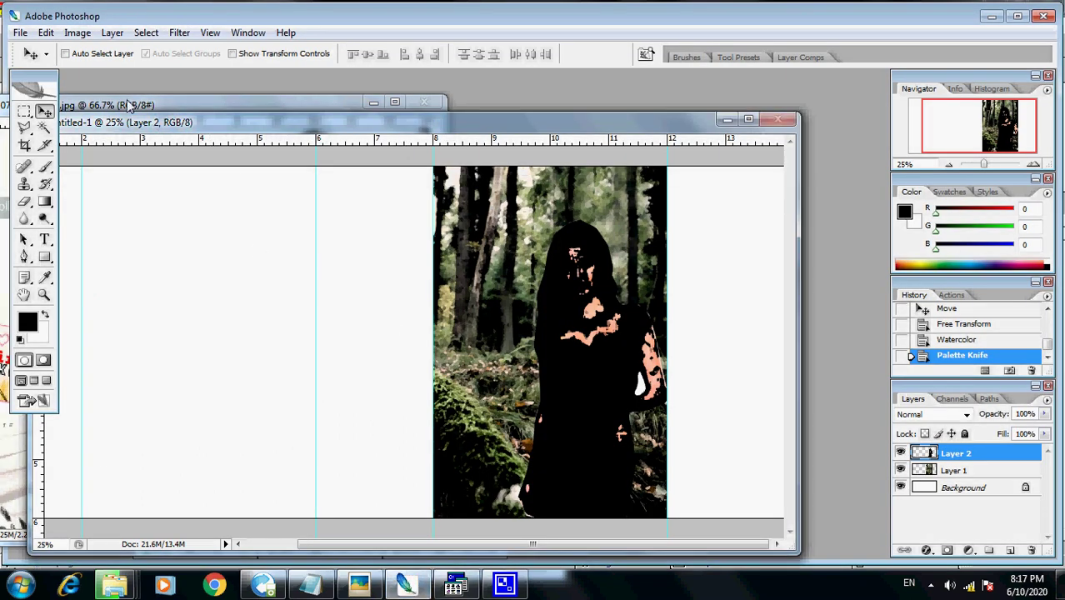
pyautogui.click(46, 33)
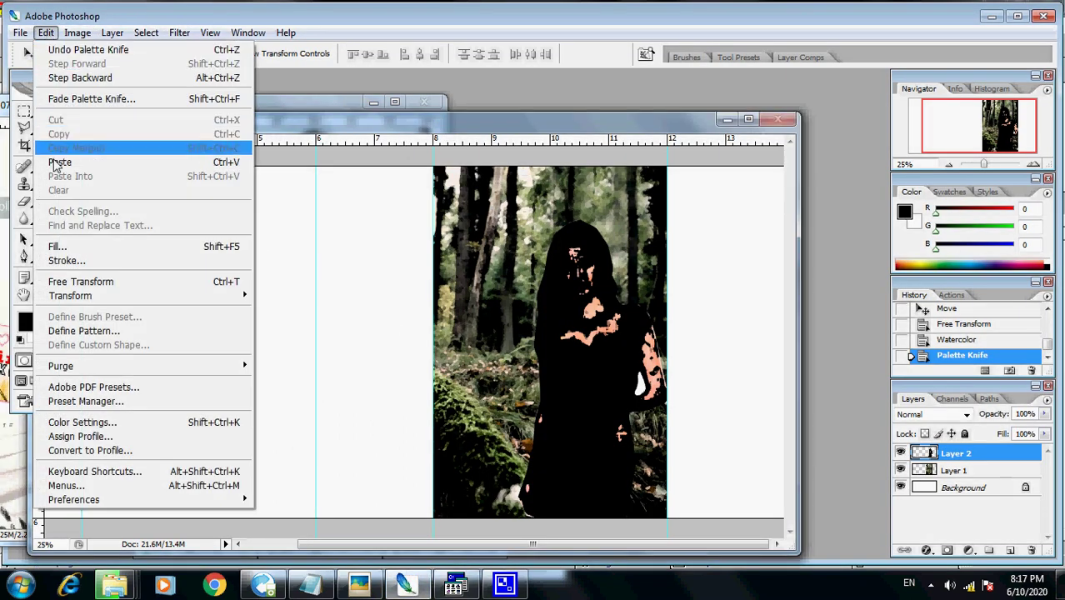
pyautogui.click(299, 119)
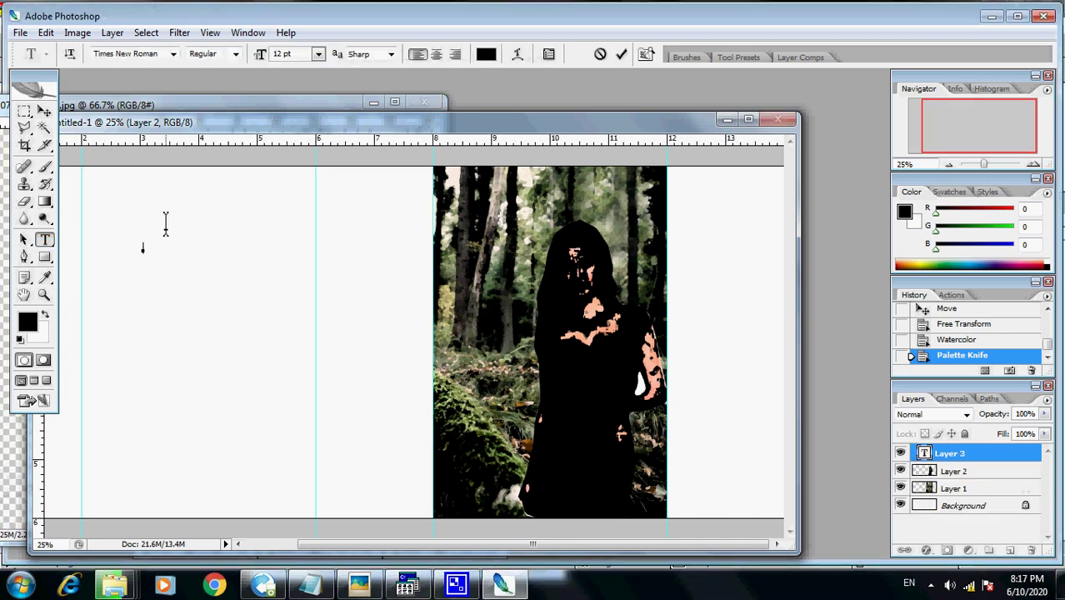
pyautogui.click(45, 33)
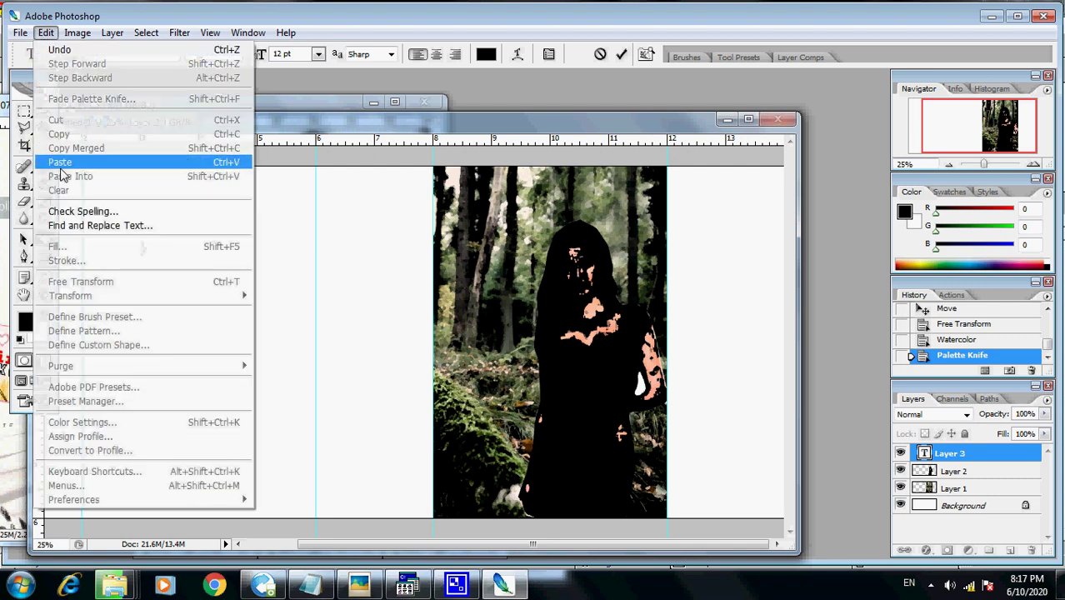
pyautogui.click(60, 162)
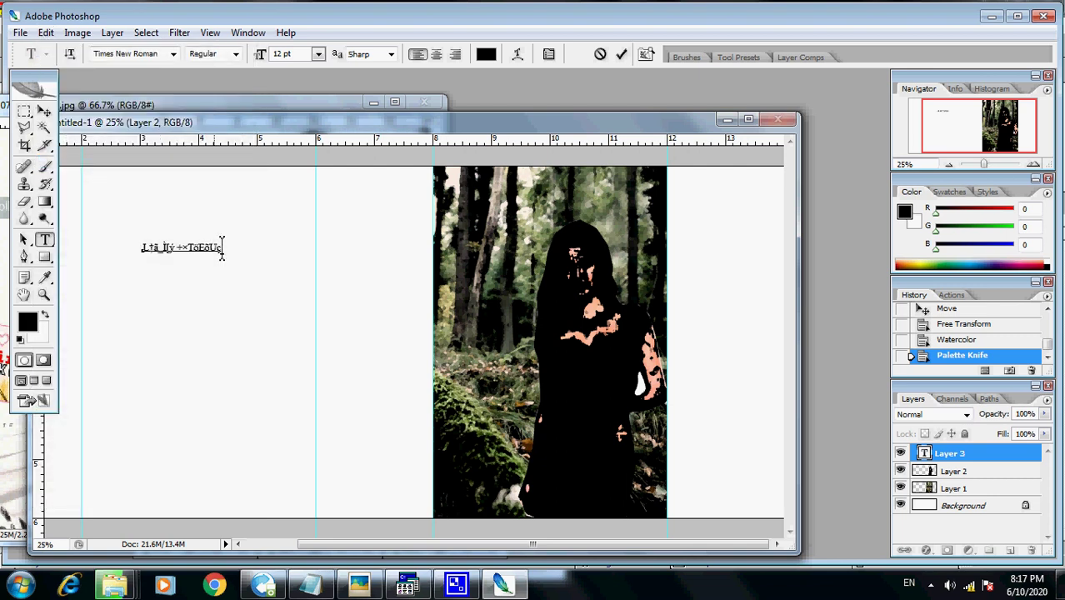
# Step: Set the whole pasted title in the BN-TTSushmita font and commit the text
pyautogui.moveTo(220, 247); pyautogui.dragTo(81, 261)
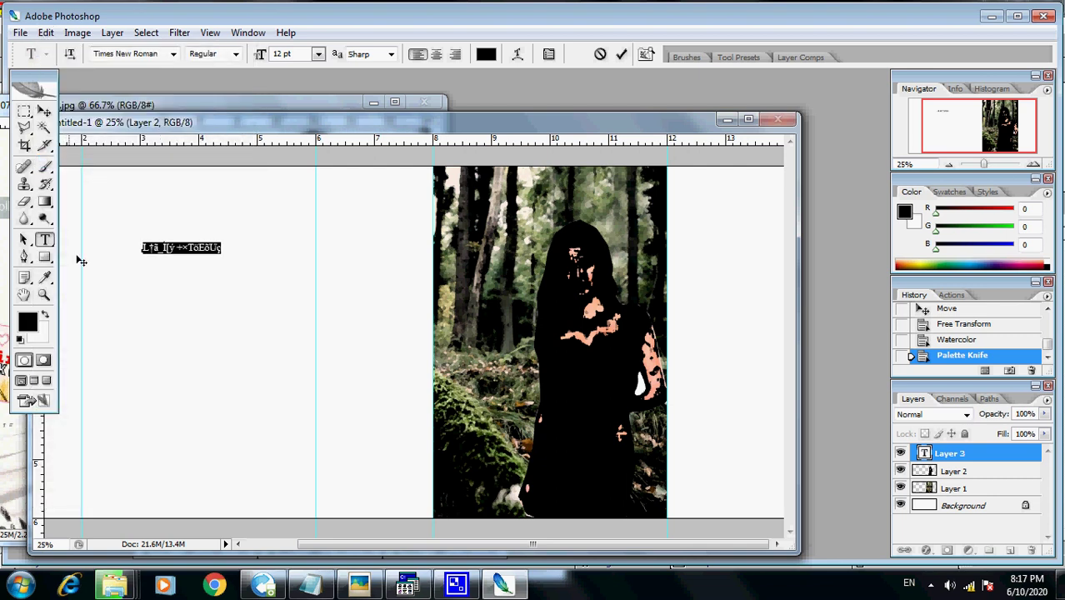
pyautogui.click(548, 55)
pyautogui.click(790, 108)
pyautogui.click(813, 105)
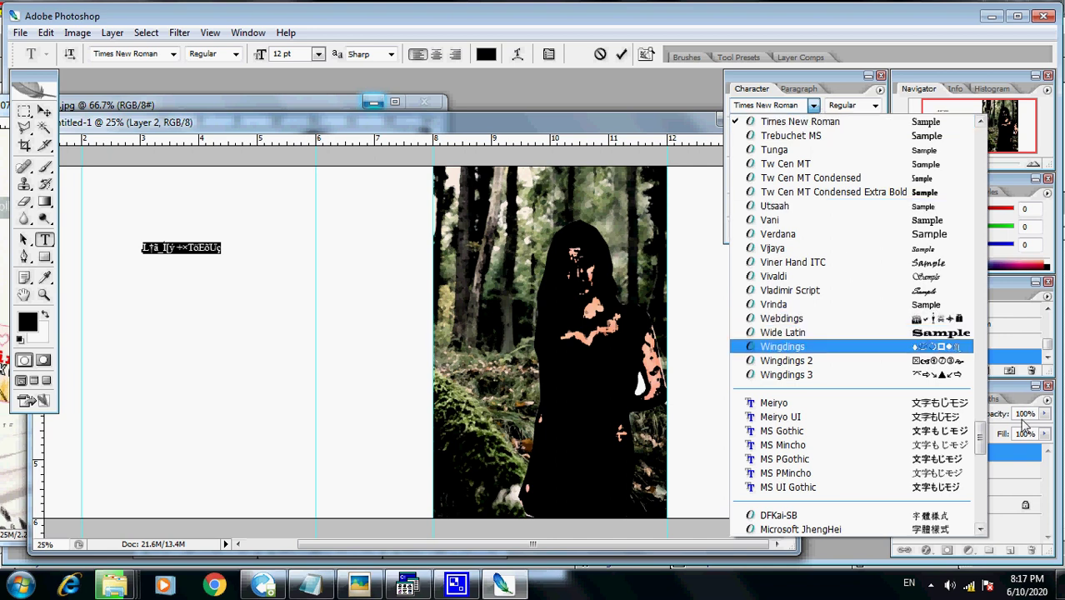
pyautogui.moveTo(980, 435); pyautogui.dragTo(947, 148)
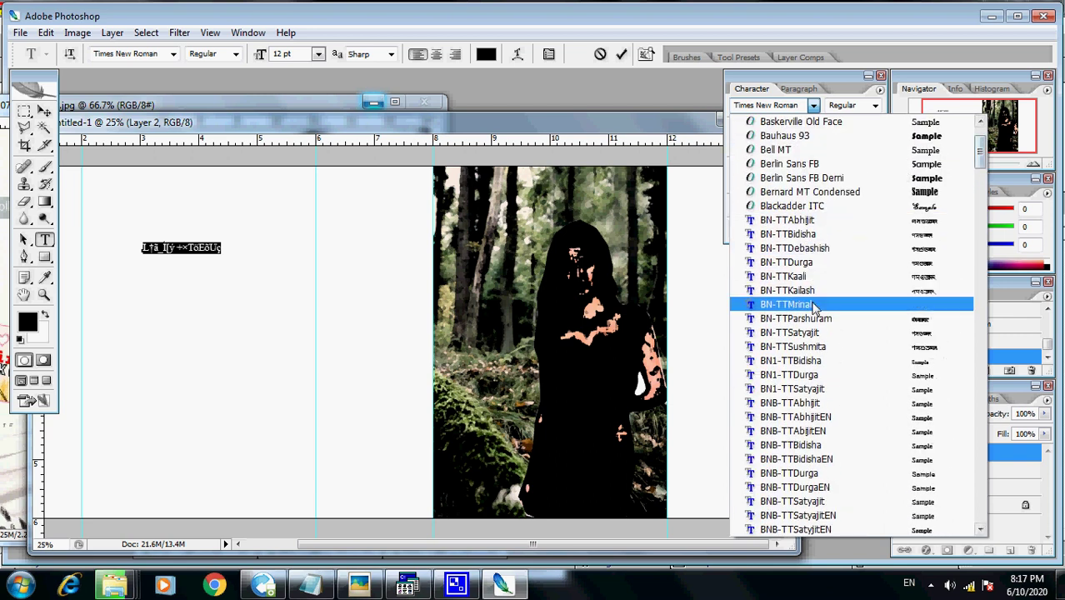
pyautogui.click(815, 347)
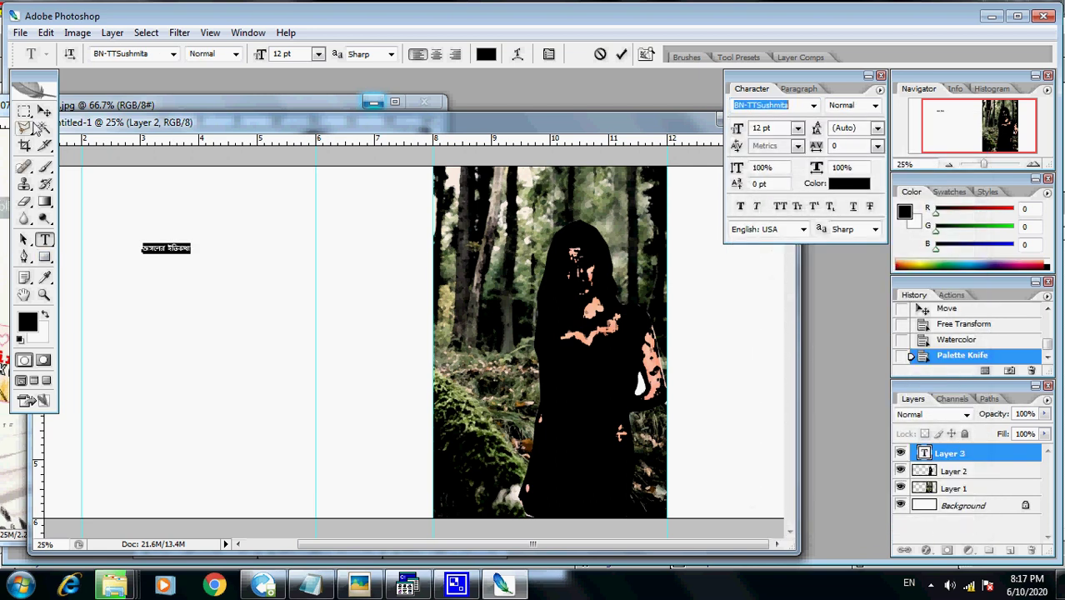
pyautogui.click(45, 110)
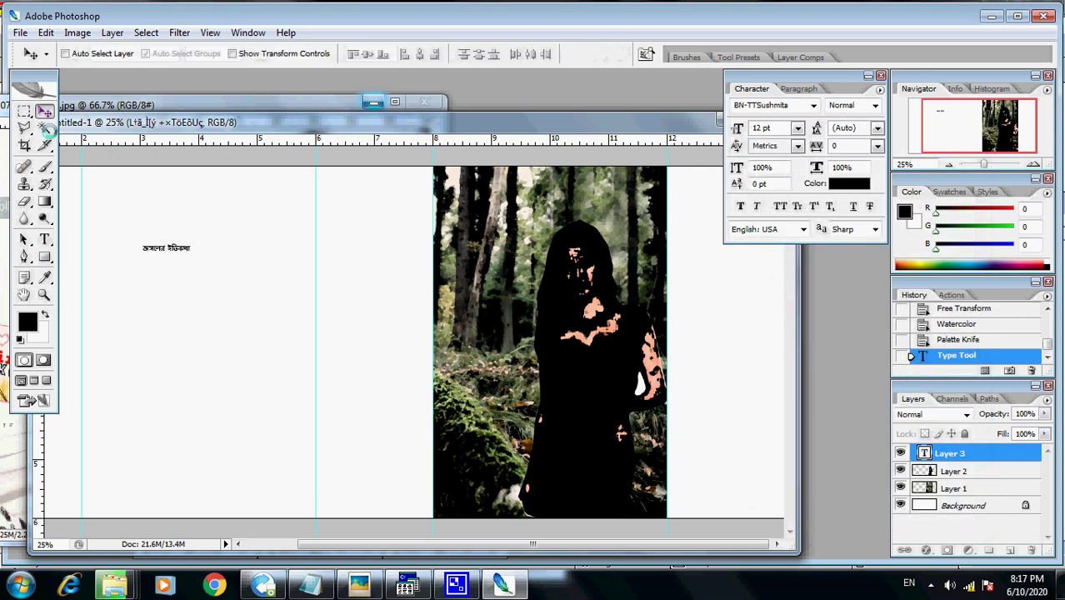
# Step: Free-transform the title text to about 521% width and 651% height and apply the transformation
pyautogui.click(45, 32)
pyautogui.click(83, 281)
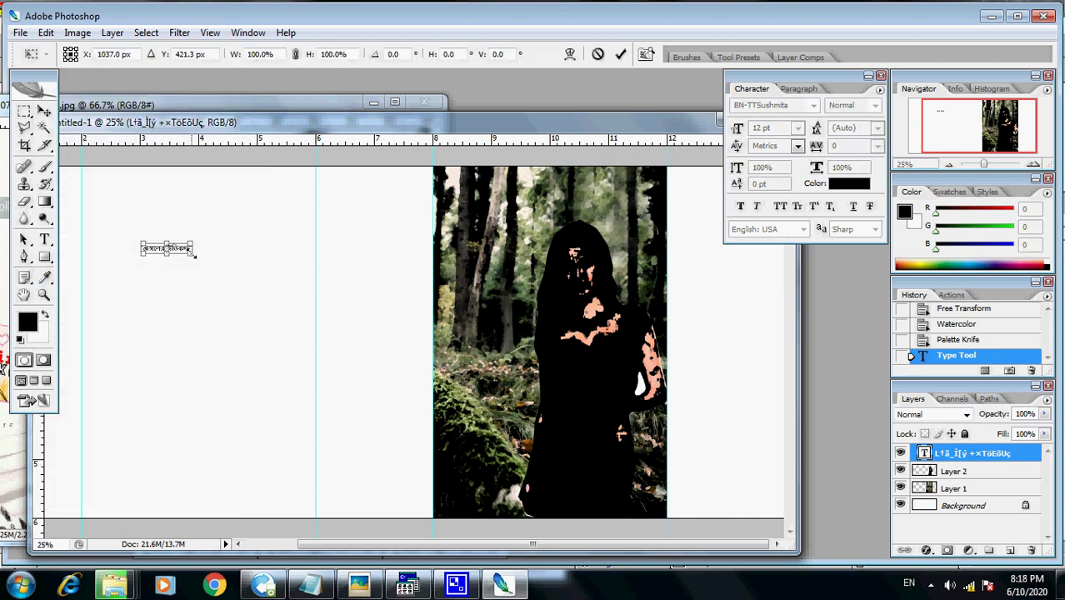
pyautogui.moveTo(198, 265); pyautogui.dragTo(391, 309)
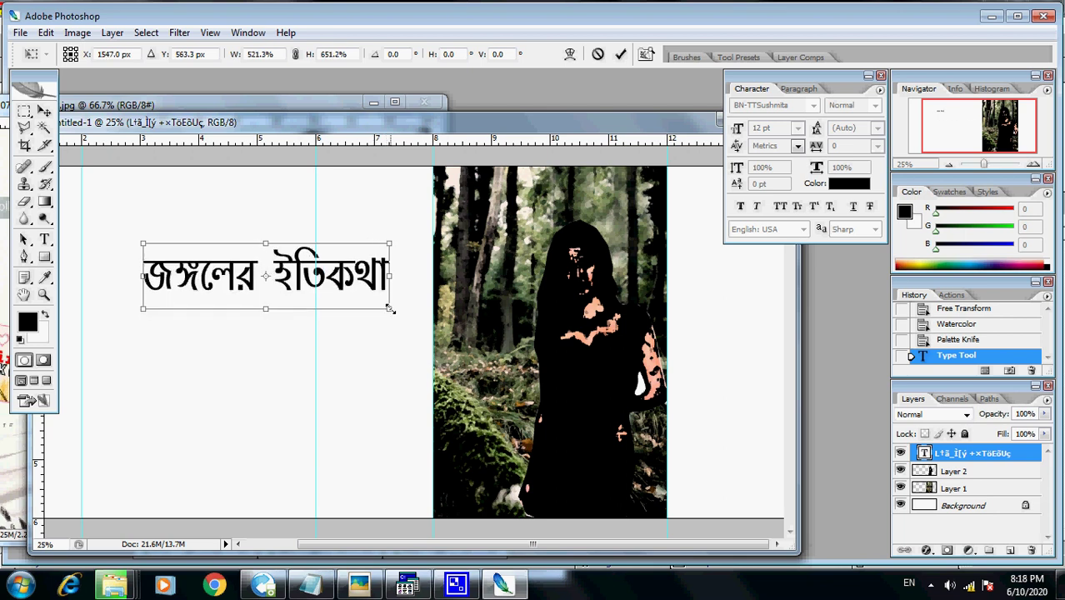
pyautogui.press('v')
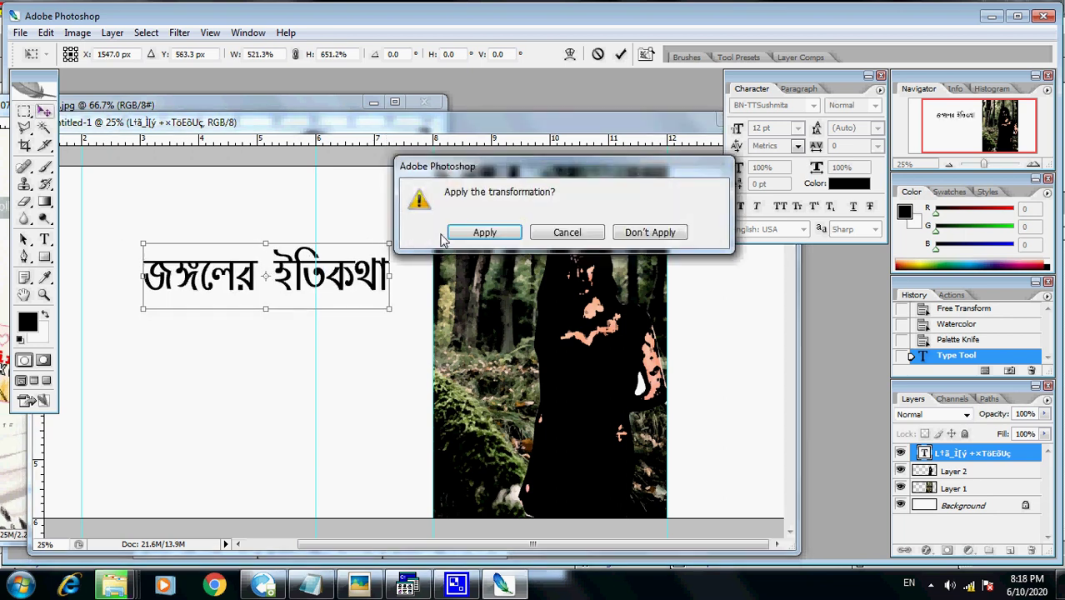
pyautogui.click(457, 234)
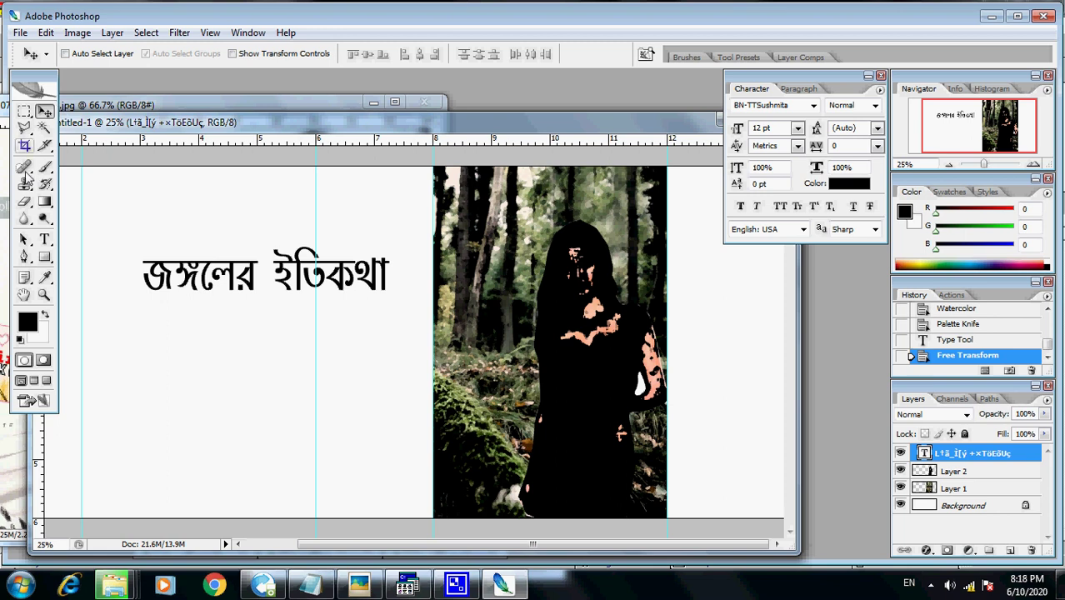
# Step: Try to break the title into two lines and copy its first word, discarding the text edit
pyautogui.click(44, 240)
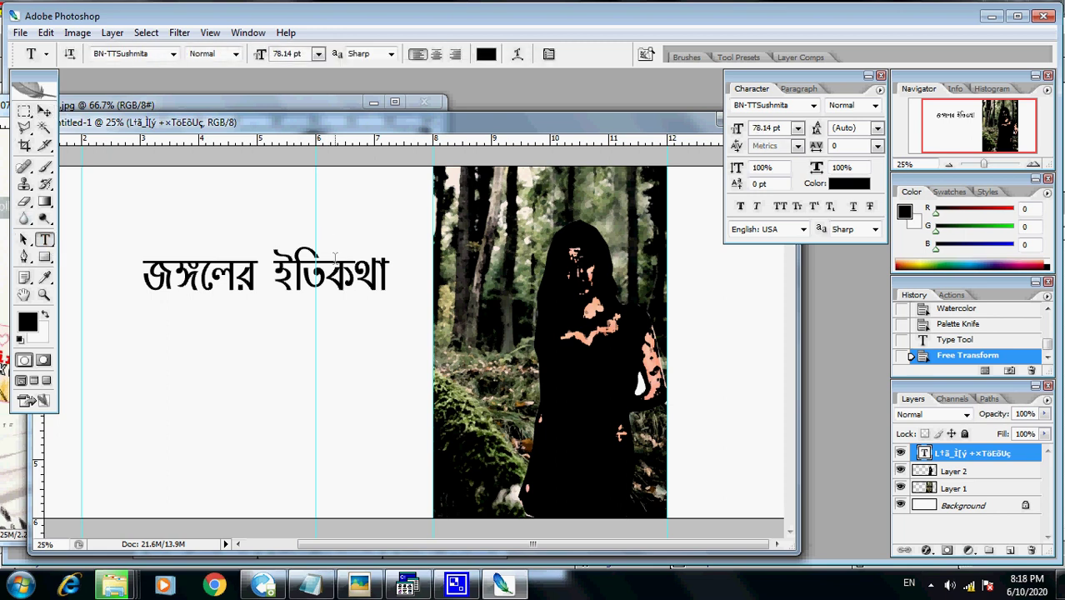
pyautogui.click(273, 275)
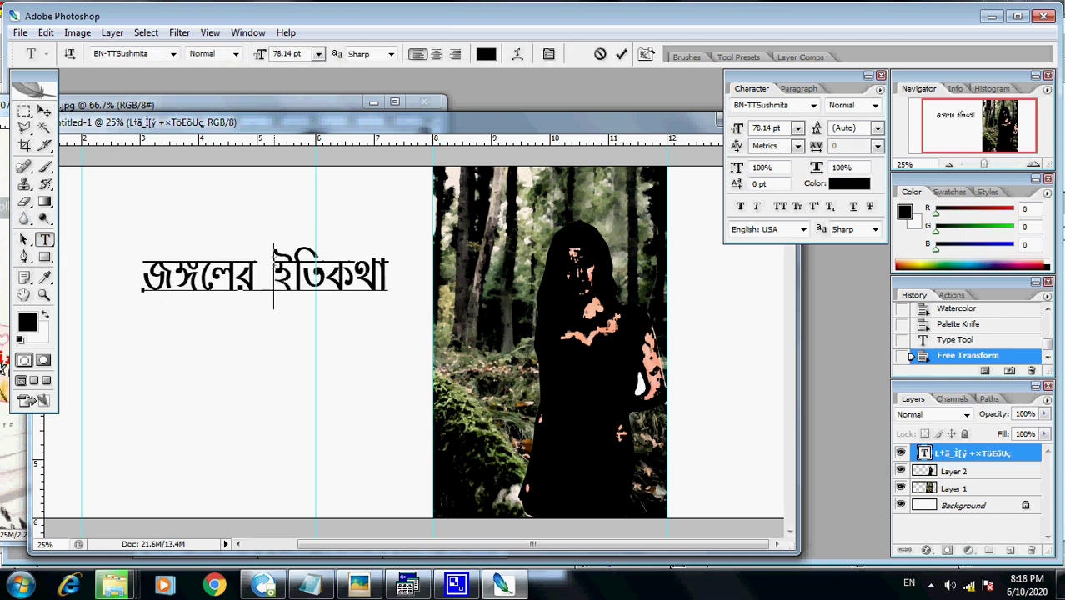
pyautogui.press('Return')
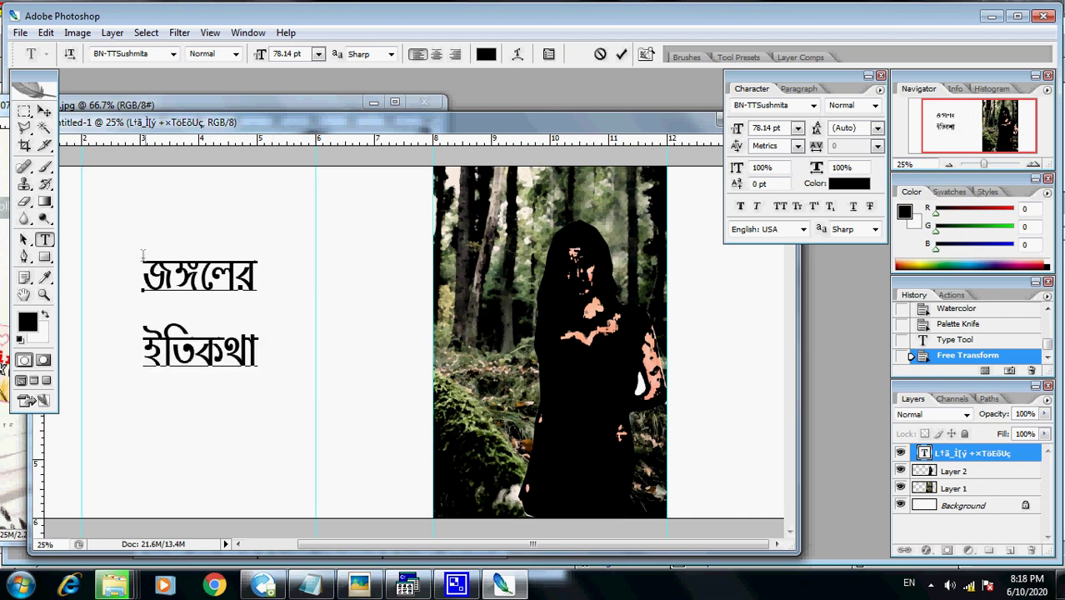
pyautogui.moveTo(273, 275); pyautogui.dragTo(76, 277)
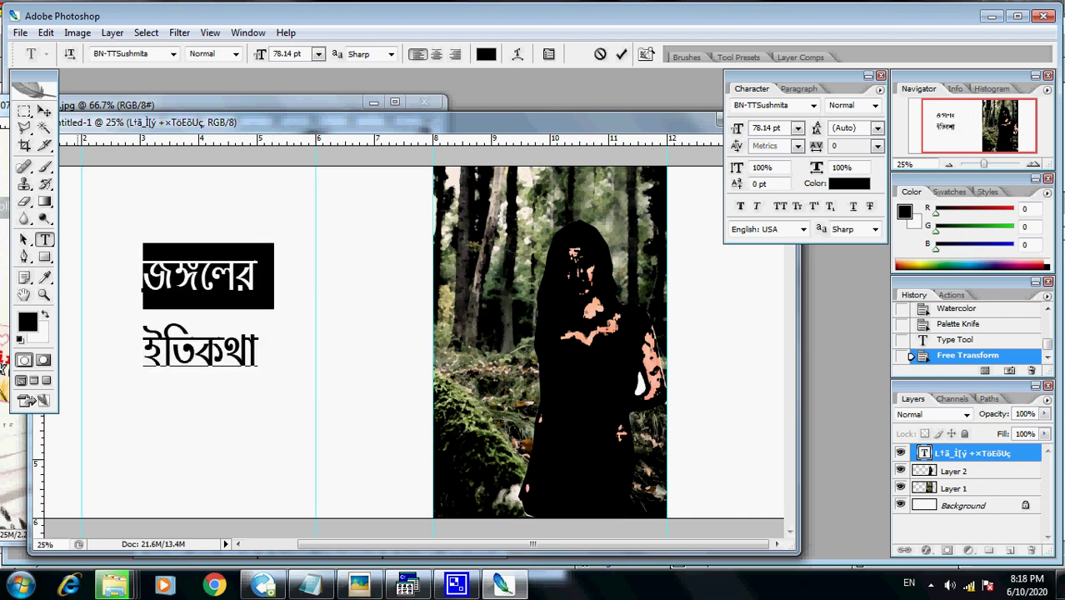
pyautogui.click(46, 33)
pyautogui.click(58, 135)
pyautogui.press('Escape')
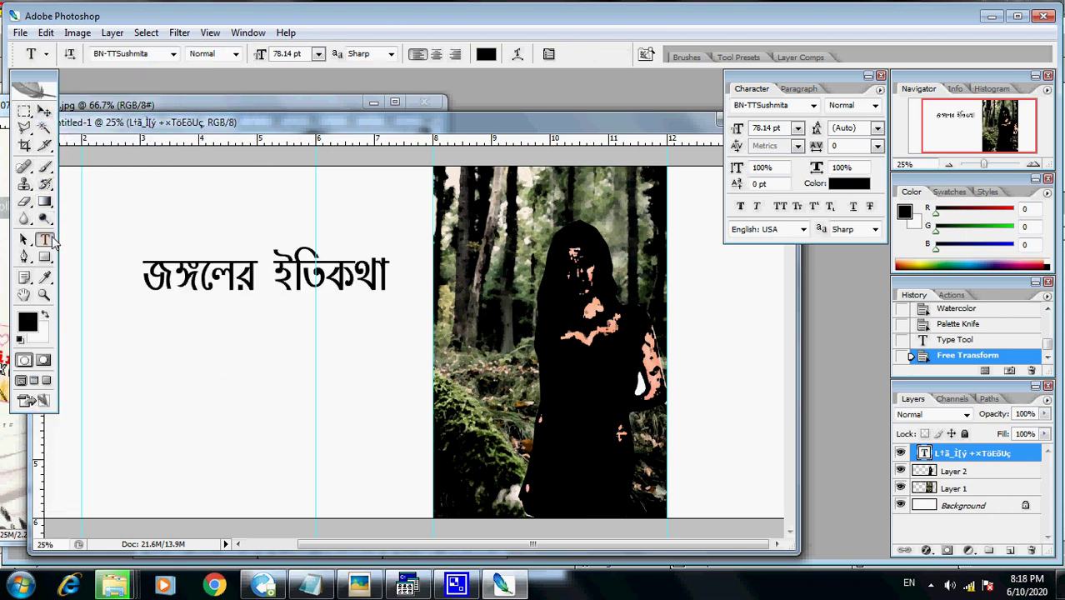
# Step: Try pasting the clipboard text into a new text layer above the title, then delete the pasted text
pyautogui.click(108, 208)
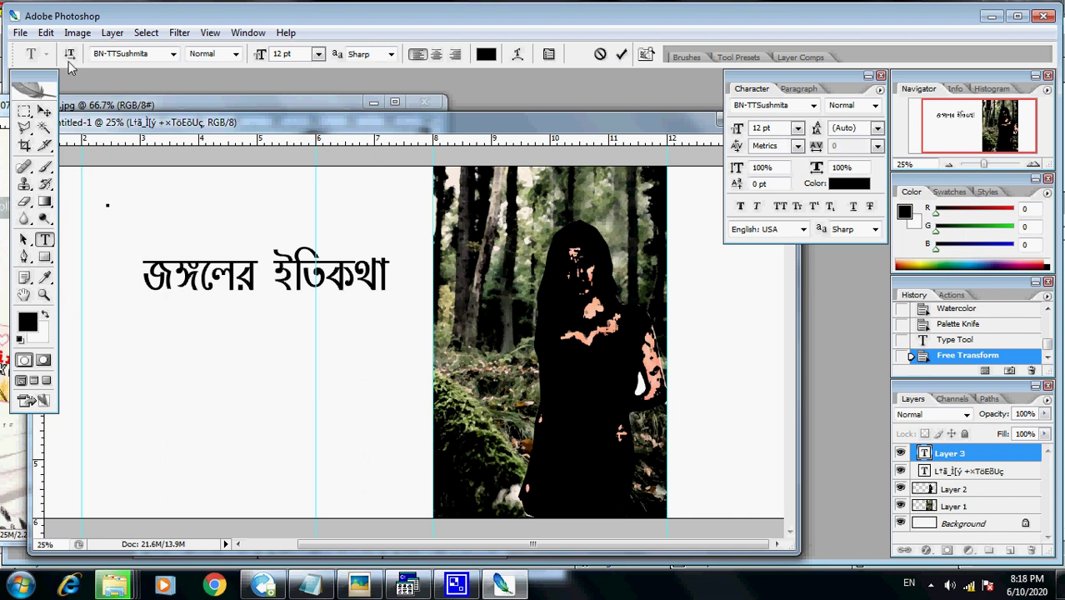
pyautogui.click(20, 32)
pyautogui.moveTo(46, 33)
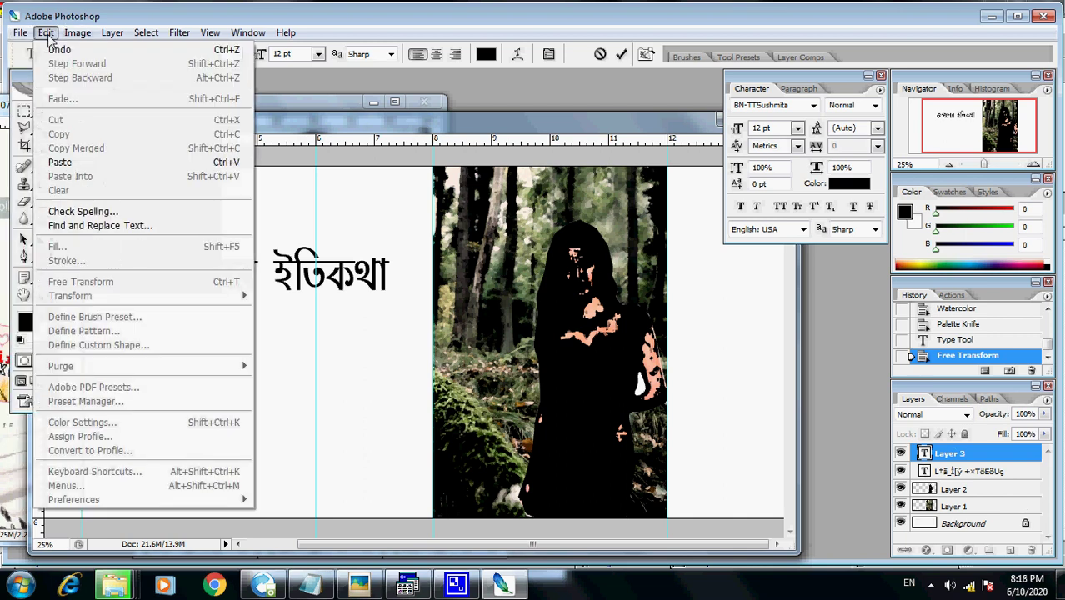
pyautogui.click(64, 163)
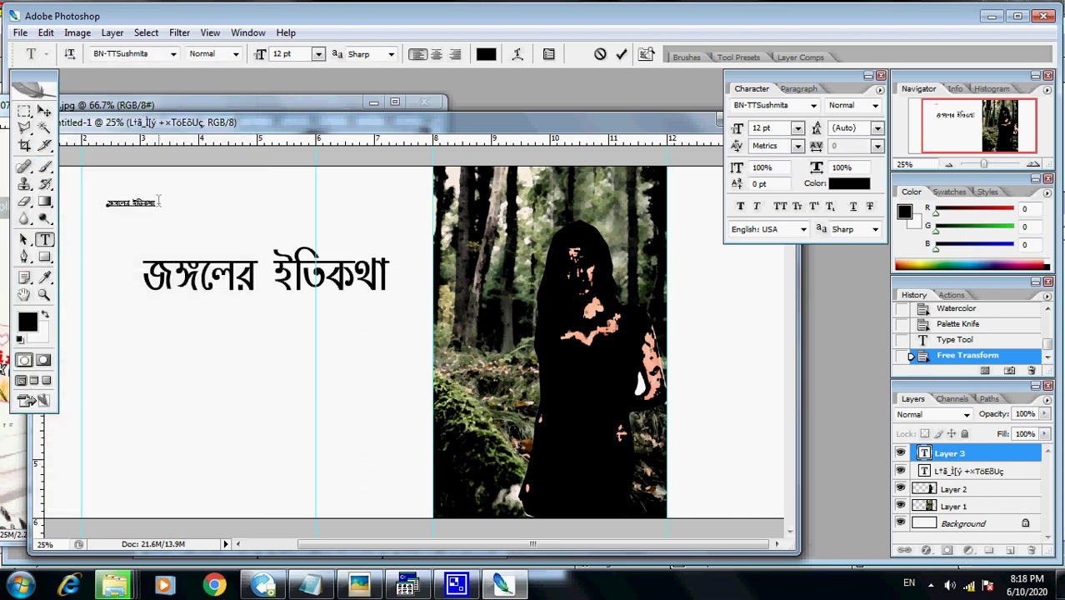
pyautogui.moveTo(160, 204); pyautogui.dragTo(68, 207)
pyautogui.press('BackSpace')
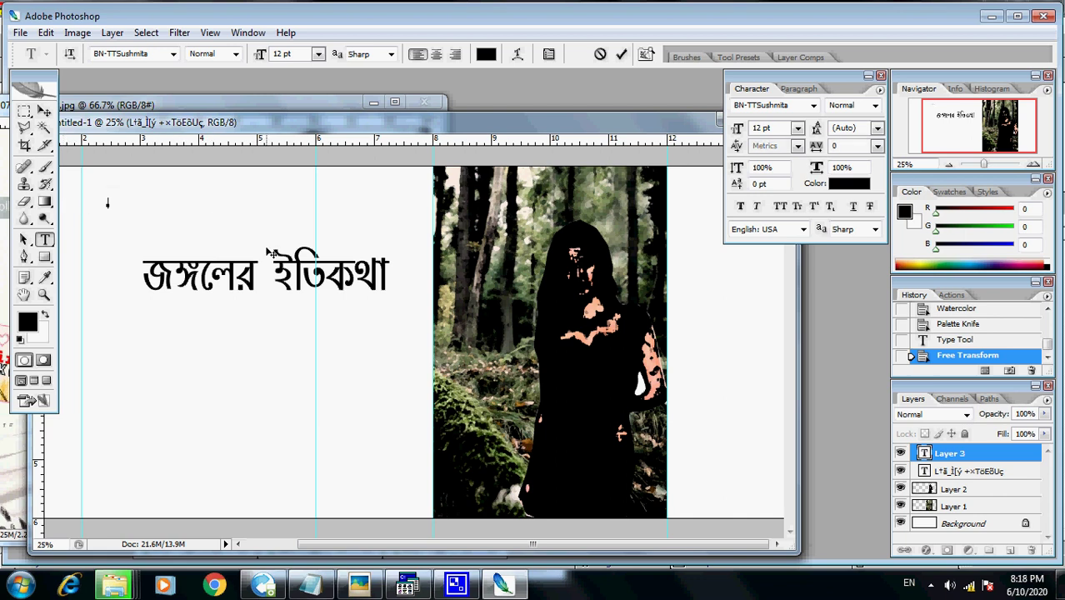
pyautogui.click(42, 110)
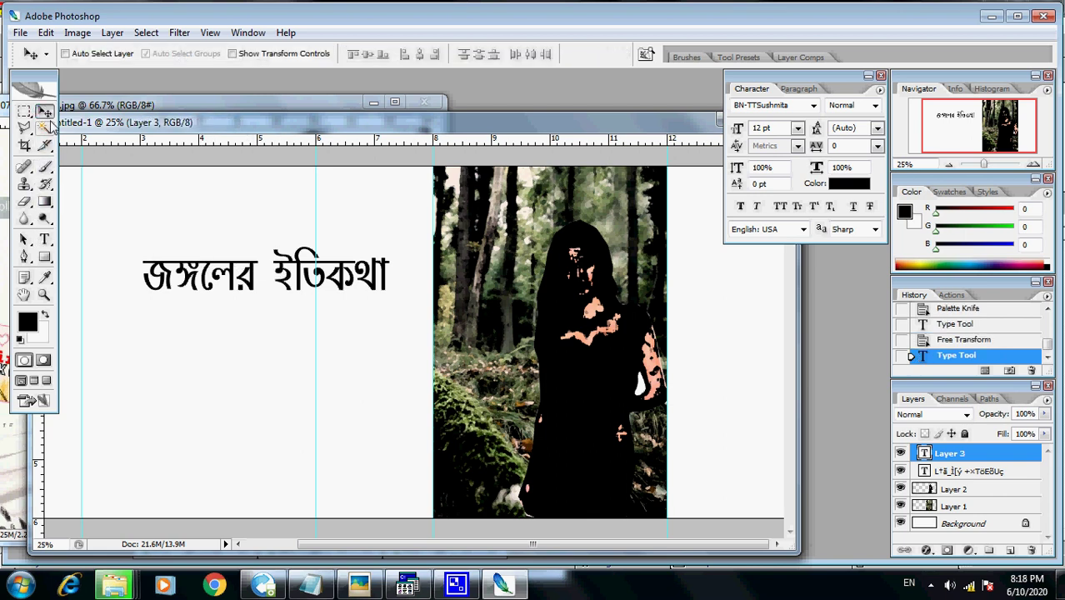
# Step: Delete the word ইতিকথা from the title and move the remaining জঙ্গলের to the top of the forest picture
pyautogui.click(45, 240)
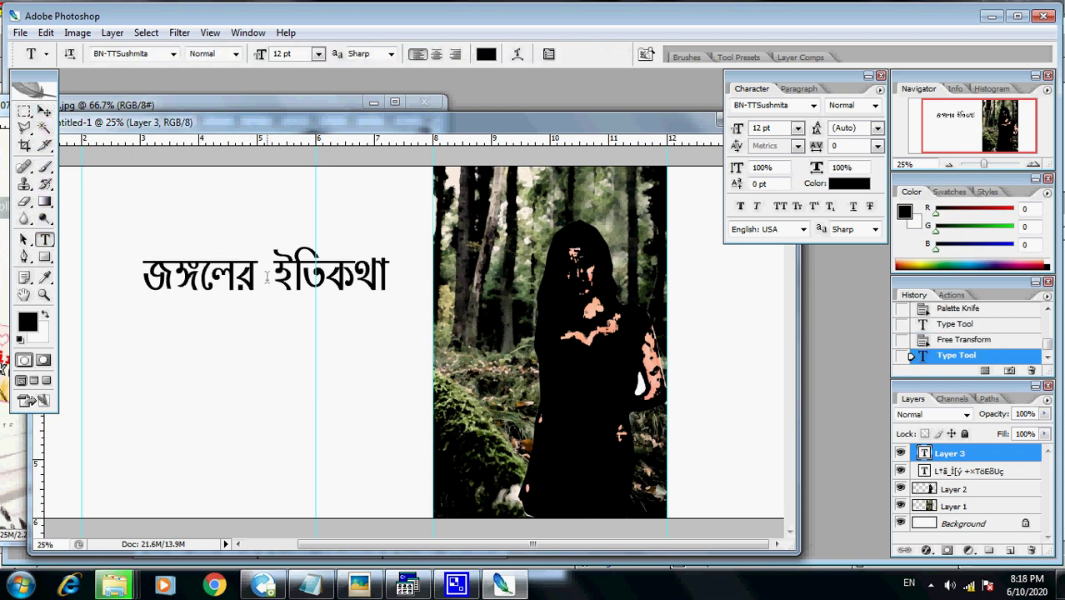
pyautogui.moveTo(266, 279); pyautogui.dragTo(415, 275)
pyautogui.press('BackSpace')
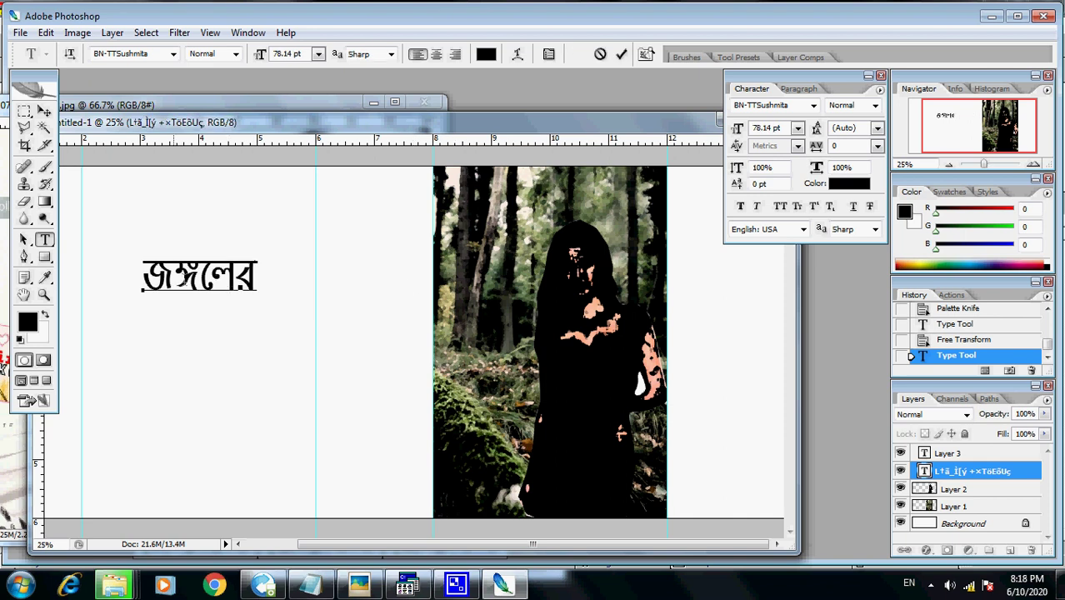
pyautogui.click(44, 111)
pyautogui.moveTo(226, 282); pyautogui.dragTo(499, 204)
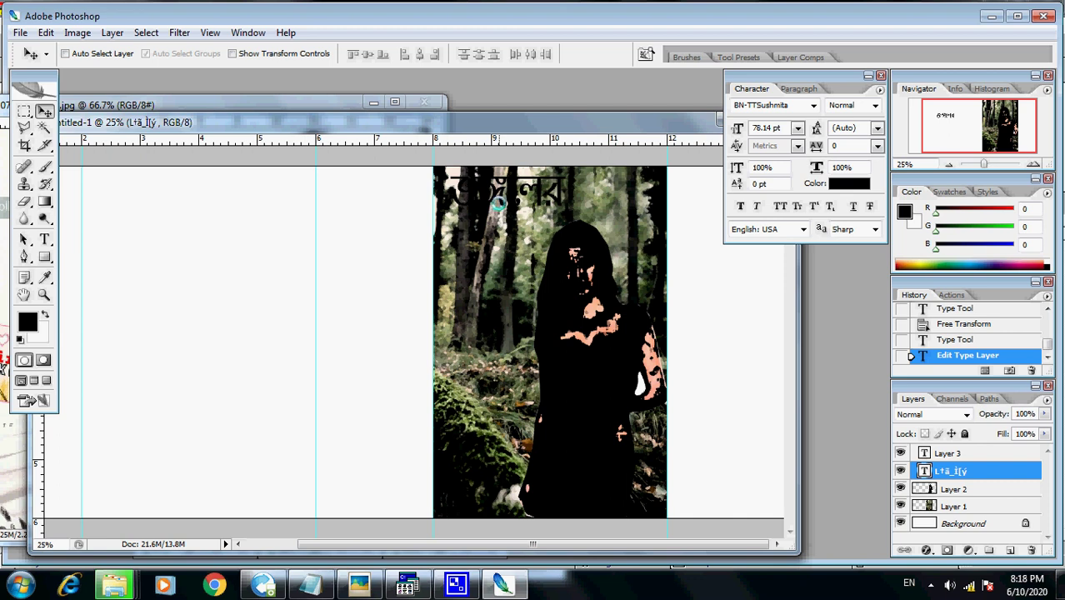
# Step: Give the title word জঙ্গলের a linear Gradient Overlay with the Blue, Red, Yellow preset, leaving Color Overlay off
pyautogui.click(146, 32)
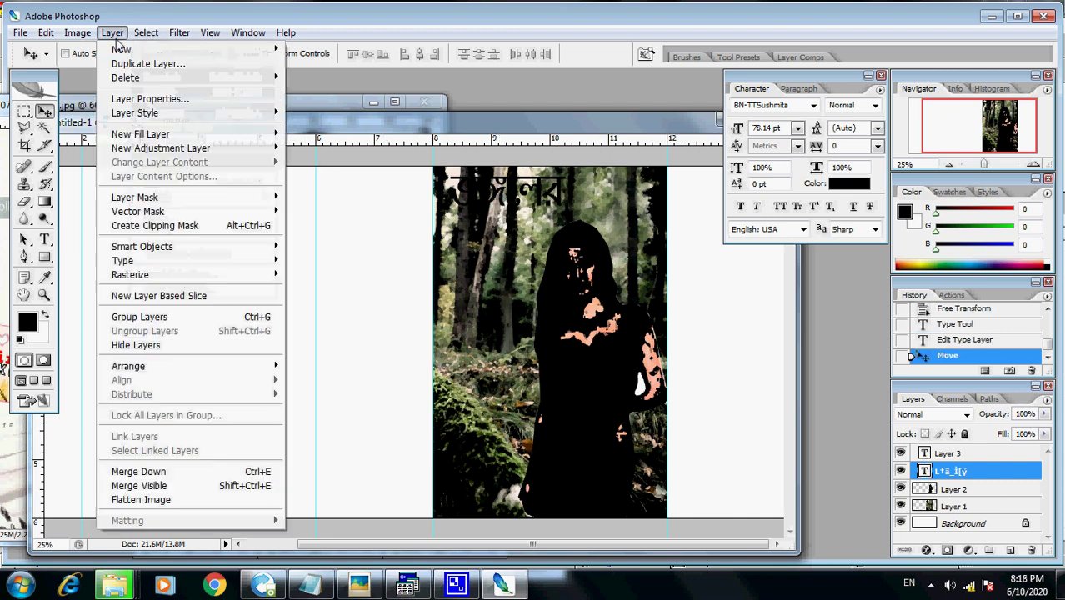
pyautogui.moveTo(153, 114)
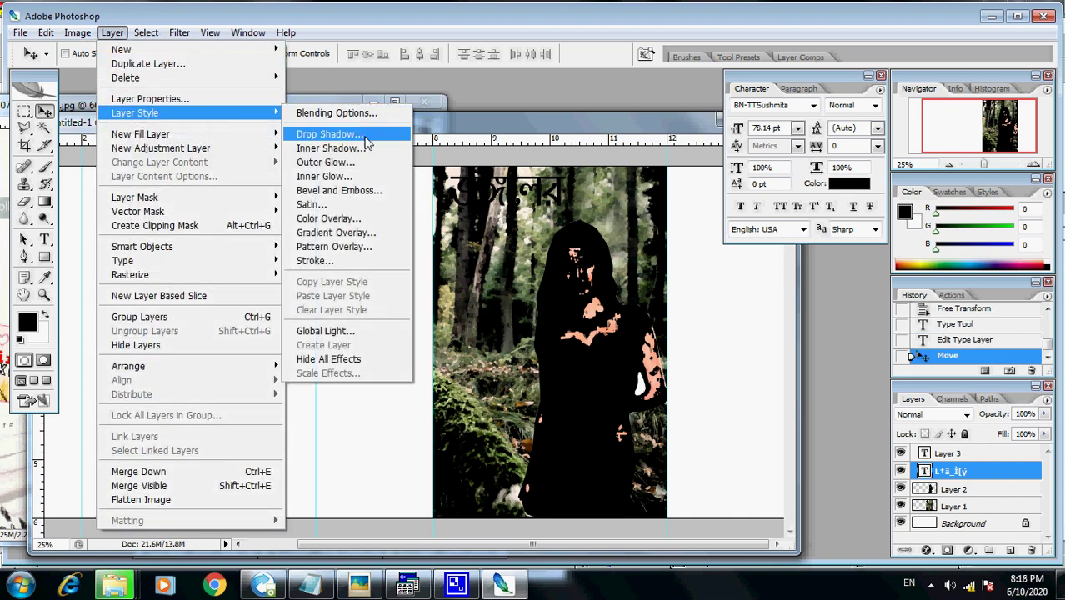
pyautogui.click(365, 221)
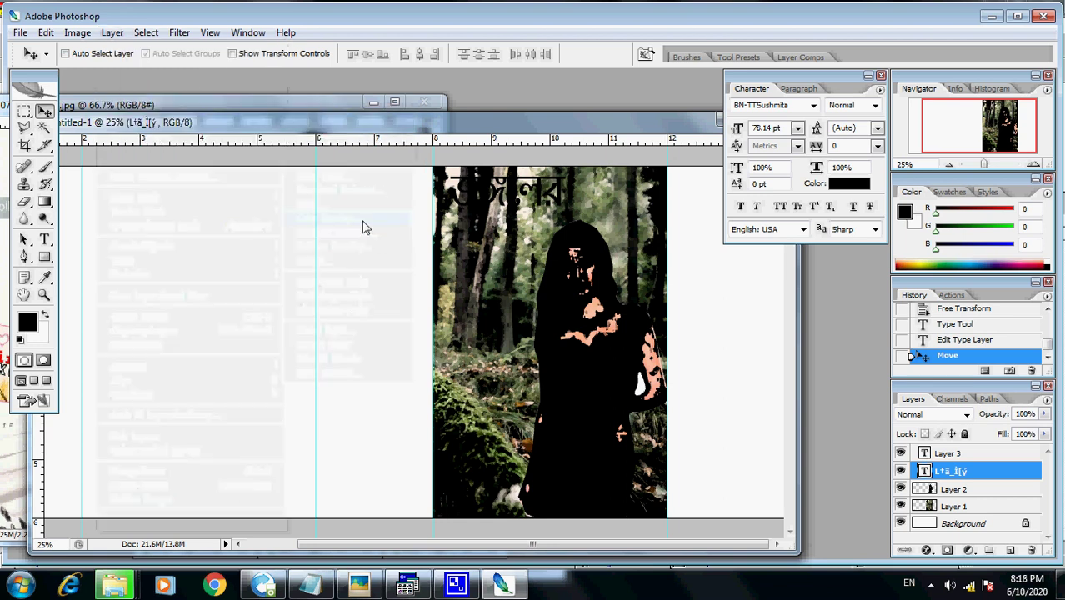
pyautogui.moveTo(512, 76); pyautogui.dragTo(794, 127)
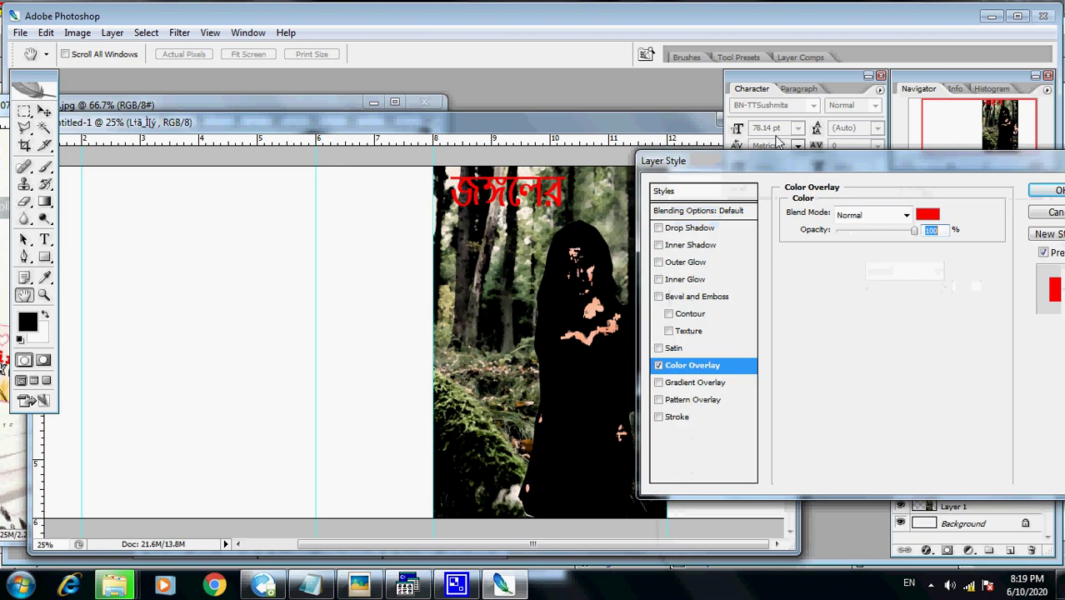
pyautogui.click(637, 327)
pyautogui.click(600, 310)
pyautogui.click(819, 196)
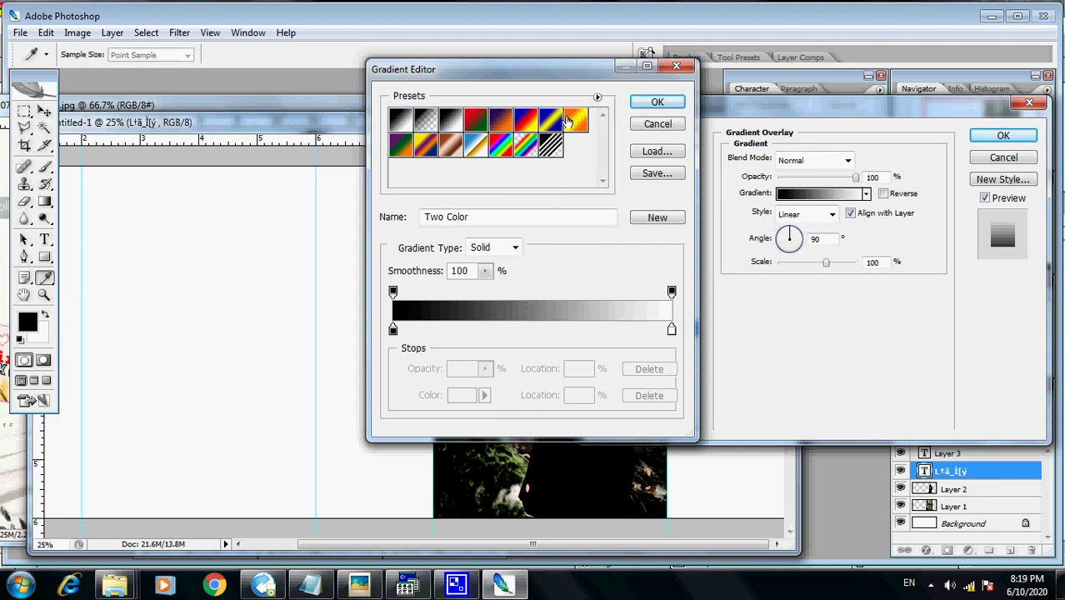
pyautogui.click(526, 123)
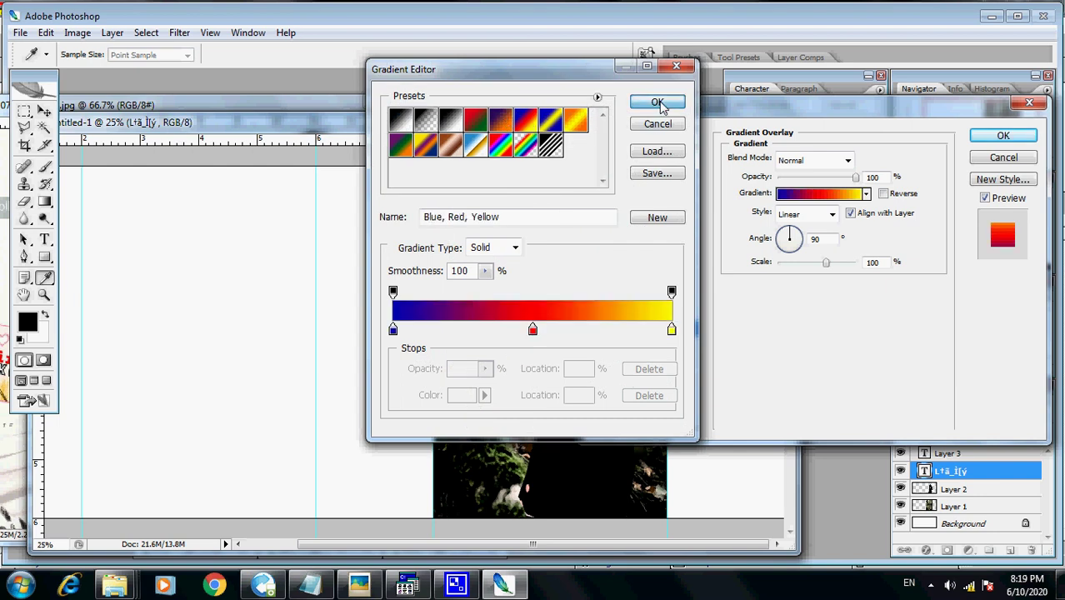
pyautogui.click(659, 101)
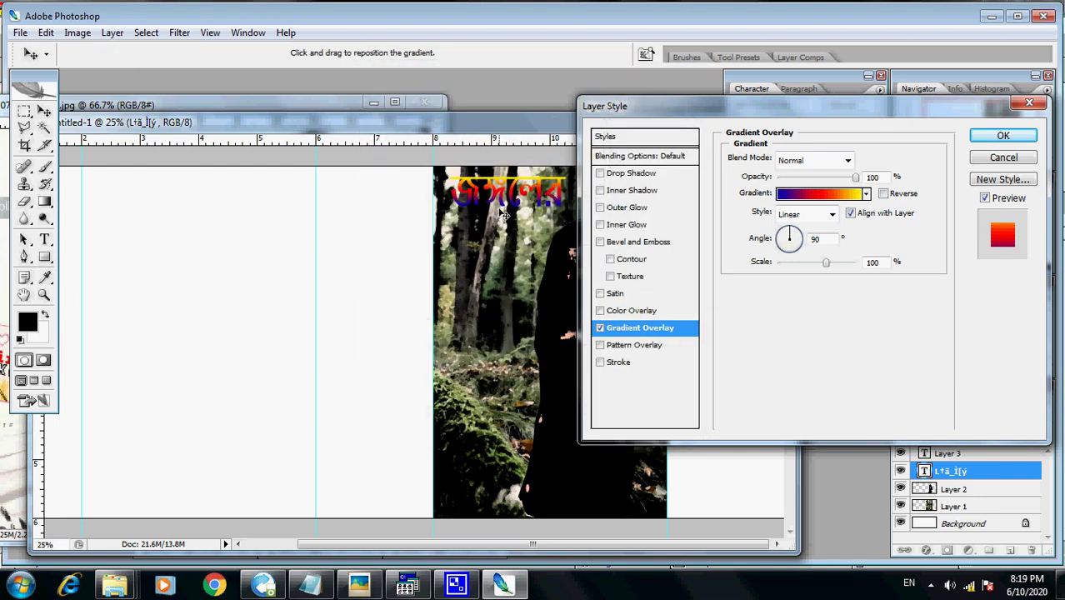
# Step: Add an Outer Glow to the title with a spread of 12% and a size of 49 px
pyautogui.click(623, 208)
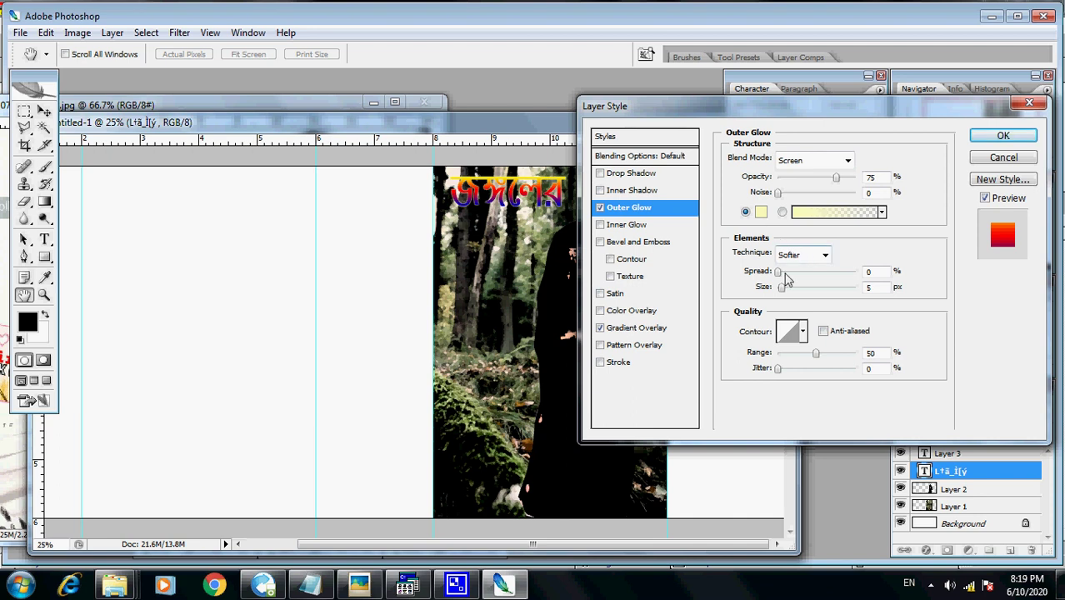
pyautogui.moveTo(784, 288)
pyautogui.mouseDown()
pyautogui.moveTo(797, 289)
pyautogui.moveTo(790, 276)
pyautogui.mouseUp()
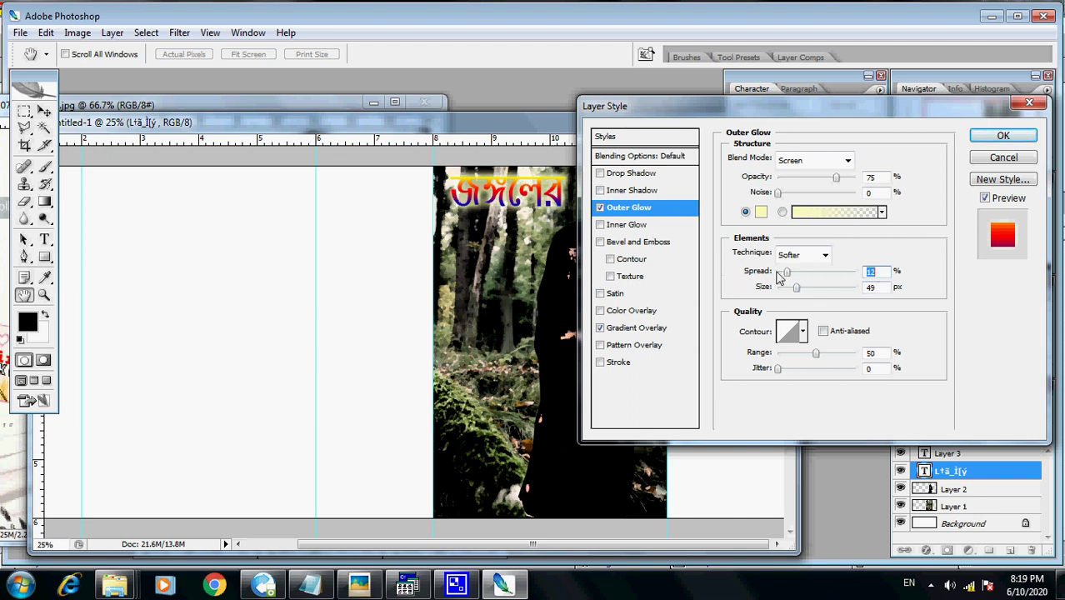
# Step: Recolor the starting stop of the title's Gradient Overlay to green #397a1c
pyautogui.click(633, 327)
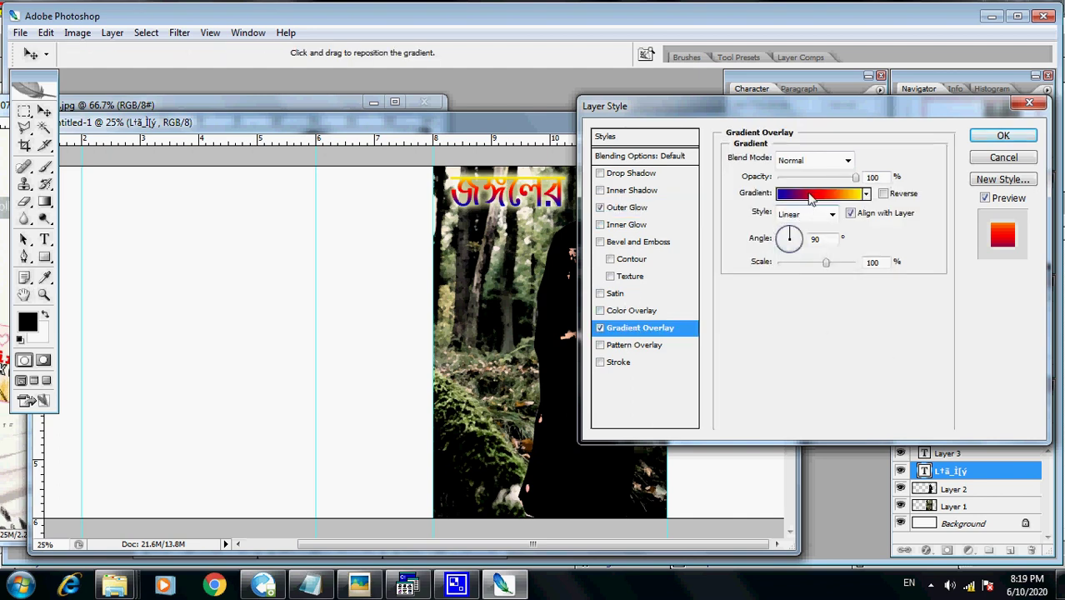
pyautogui.click(818, 193)
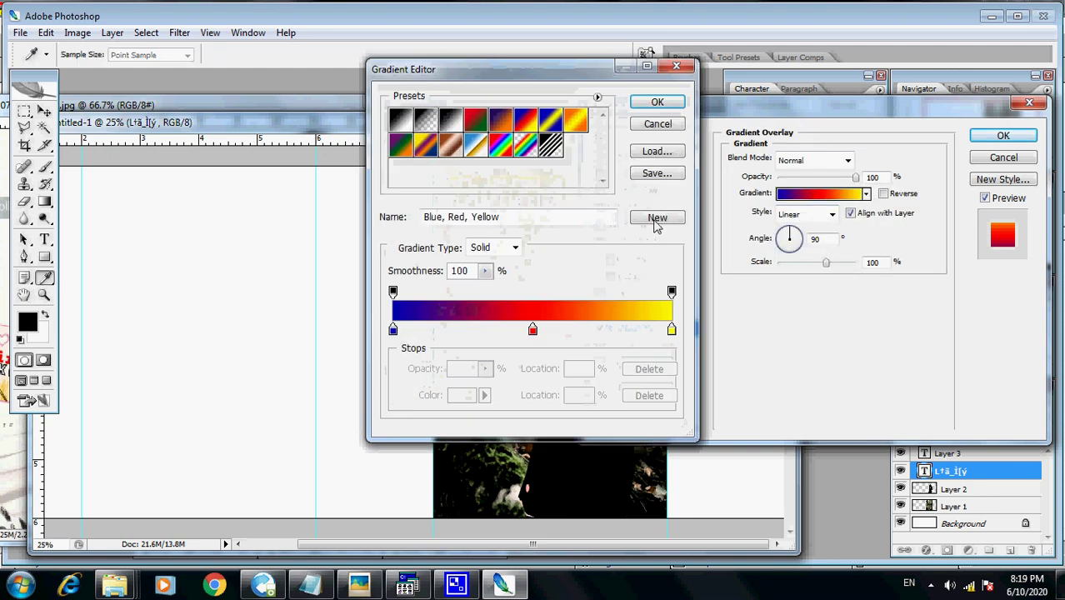
pyautogui.click(394, 331)
pyautogui.click(463, 396)
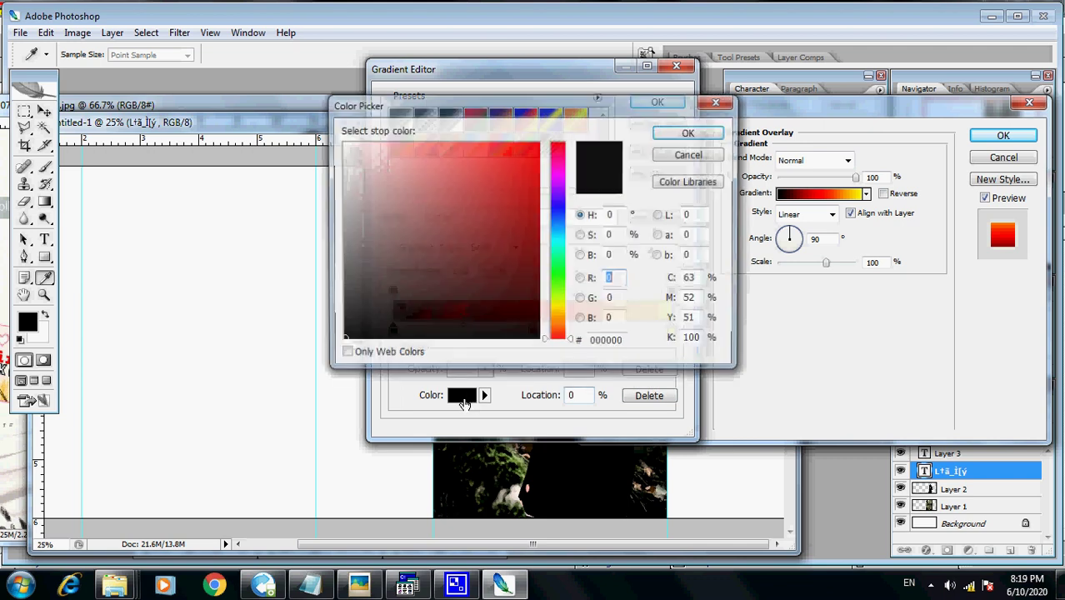
pyautogui.click(558, 285)
pyautogui.click(494, 245)
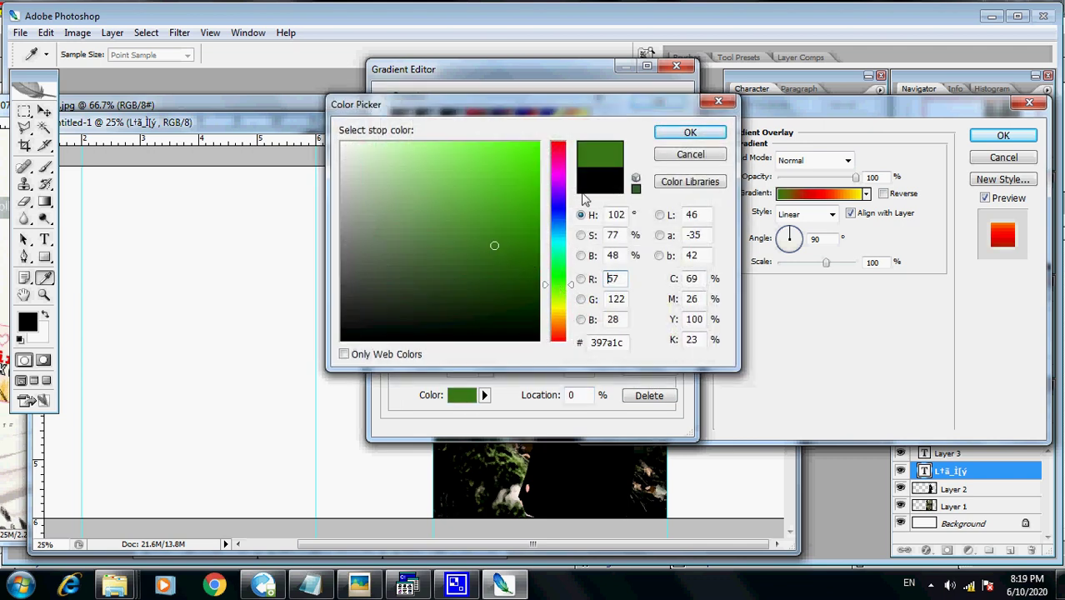
pyautogui.click(671, 136)
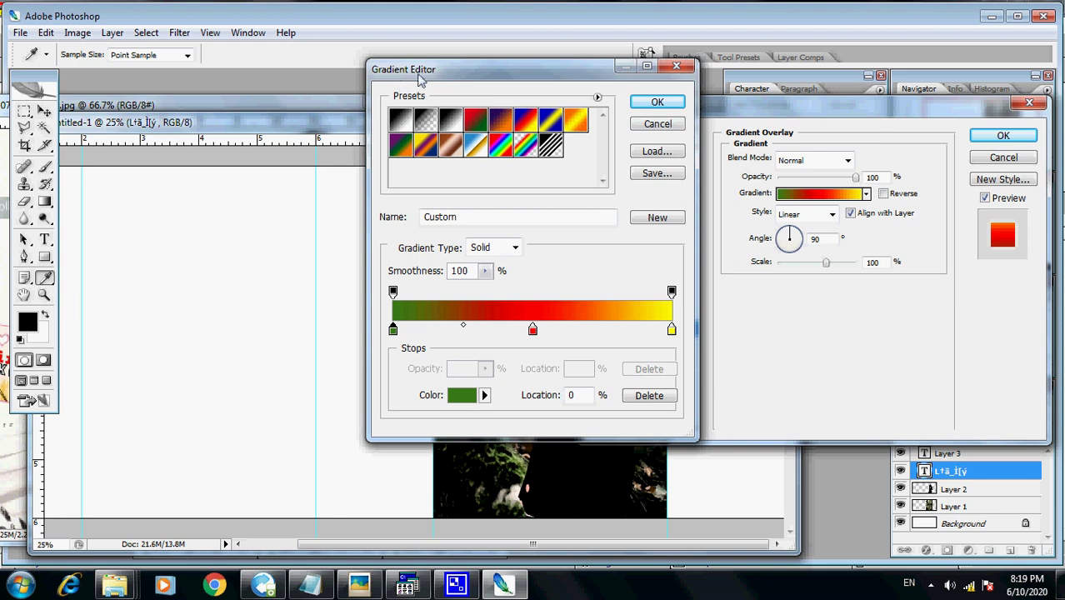
# Step: Recolor the end stop of the title's gradient, at location 100%, to dark green #34590c
pyautogui.moveTo(454, 58); pyautogui.dragTo(778, 117)
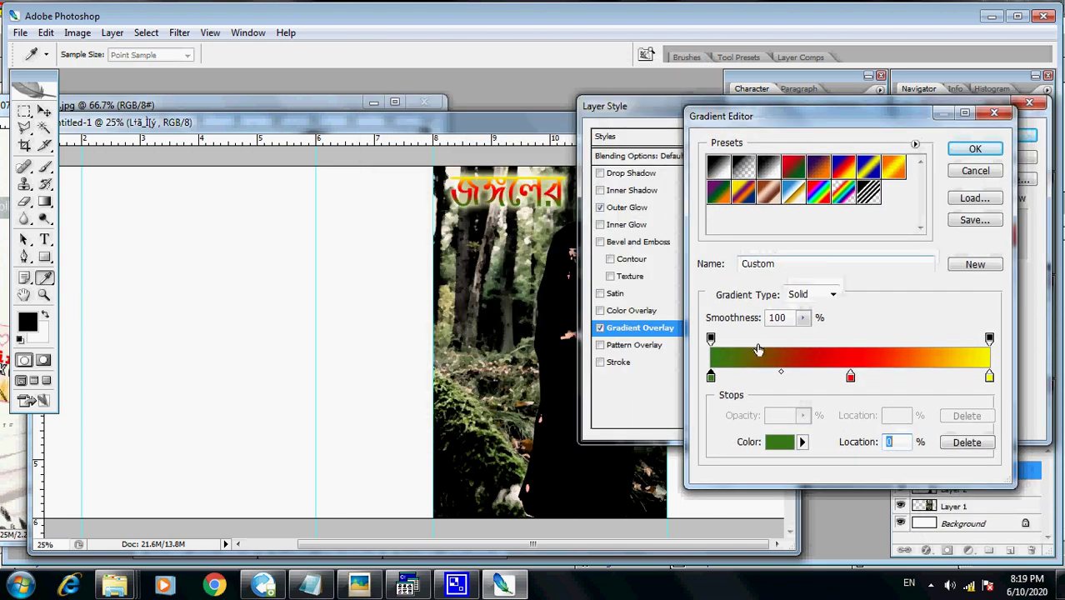
pyautogui.click(990, 376)
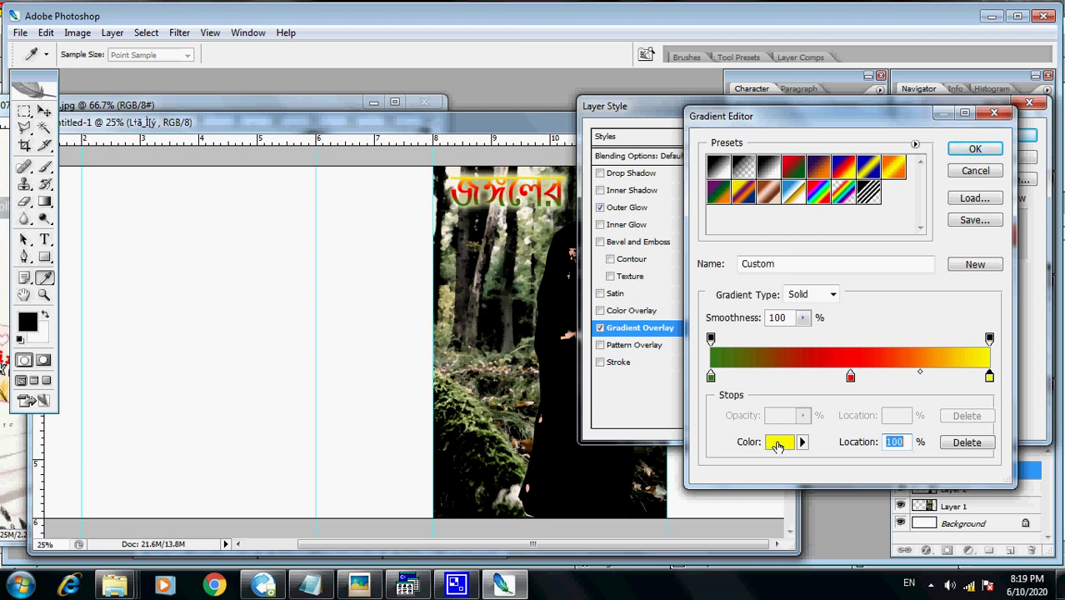
pyautogui.click(777, 446)
pyautogui.click(501, 257)
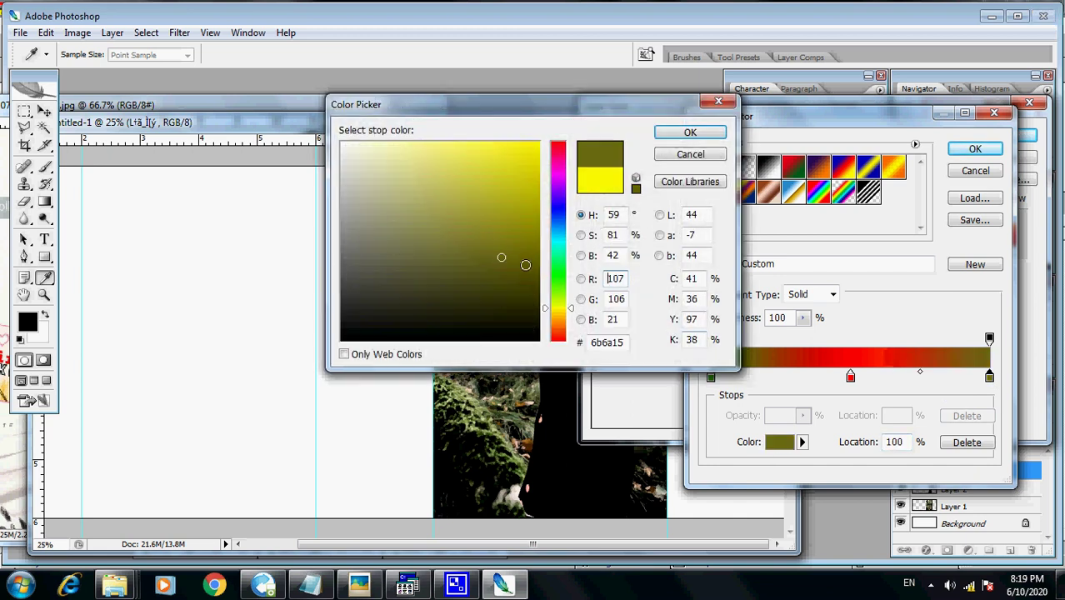
pyautogui.click(559, 292)
pyautogui.click(518, 304)
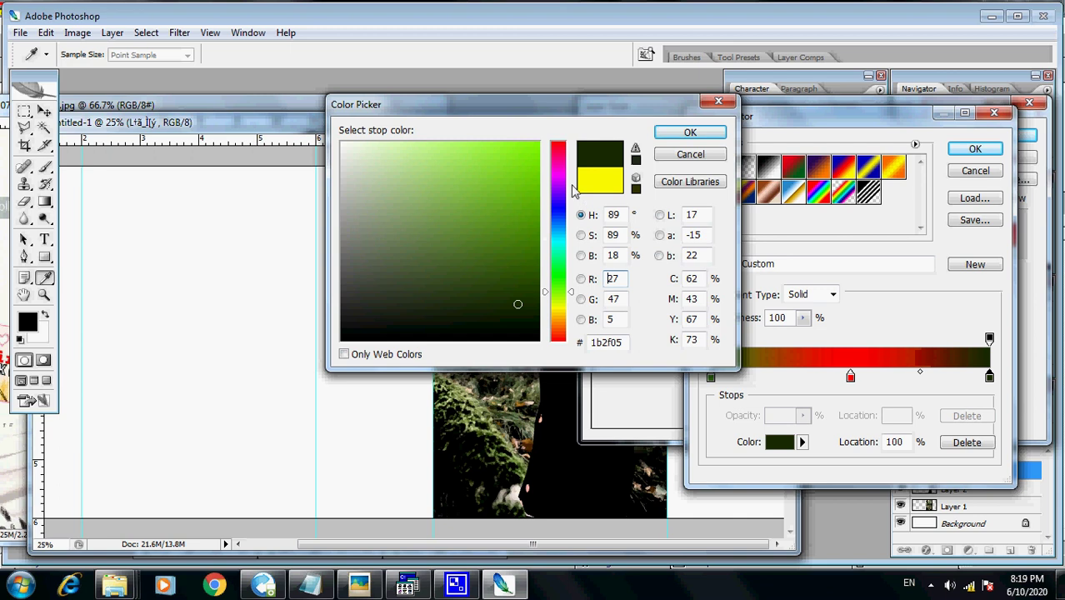
pyautogui.click(513, 272)
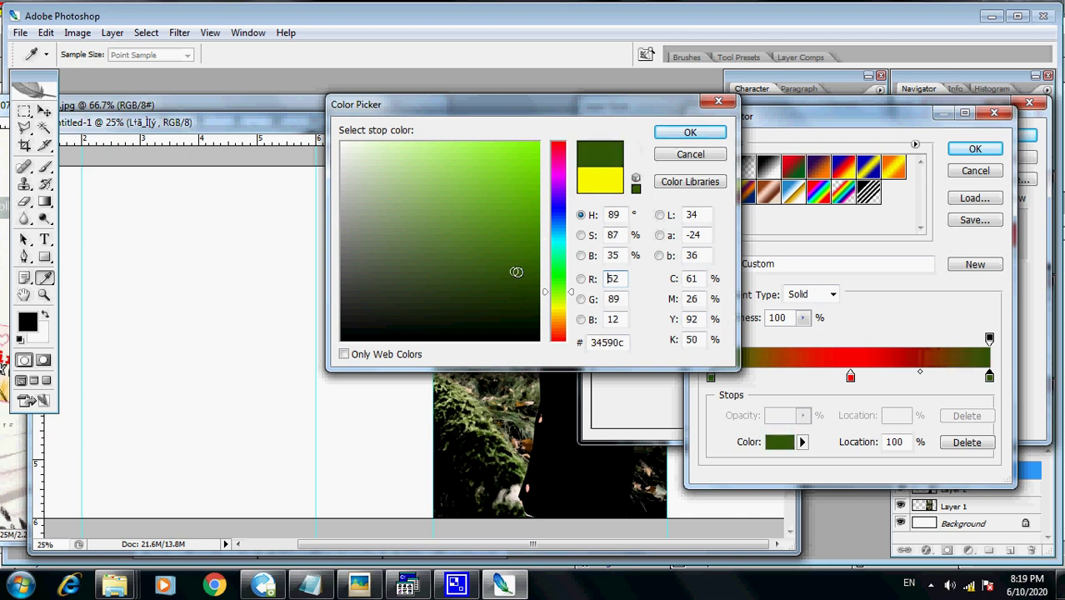
pyautogui.click(689, 135)
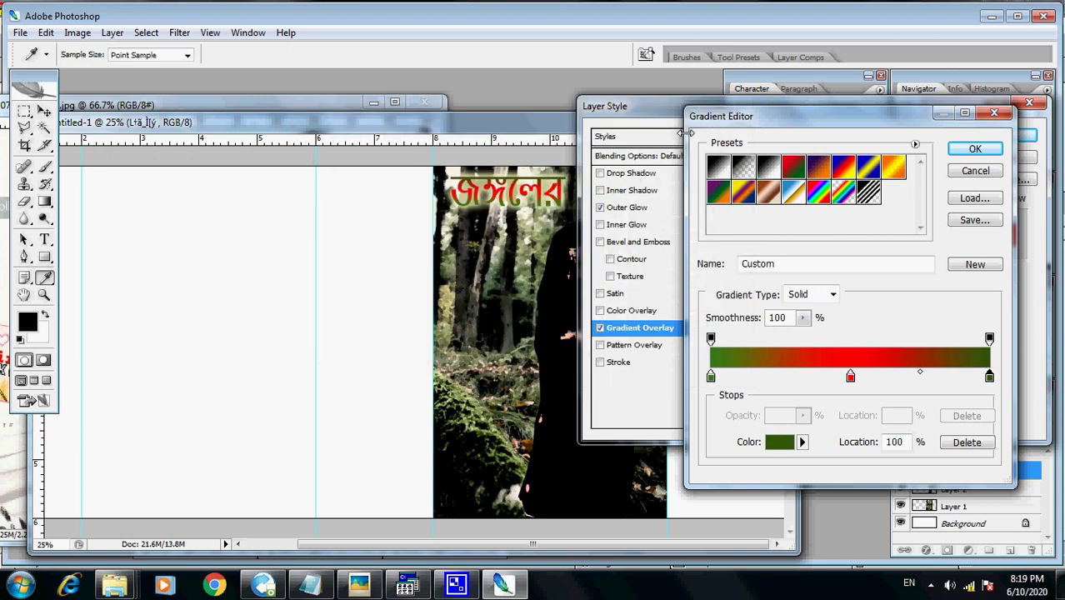
# Step: Try a muted pink, #b67c7c, for the gradient's middle stop at 50%
pyautogui.click(851, 380)
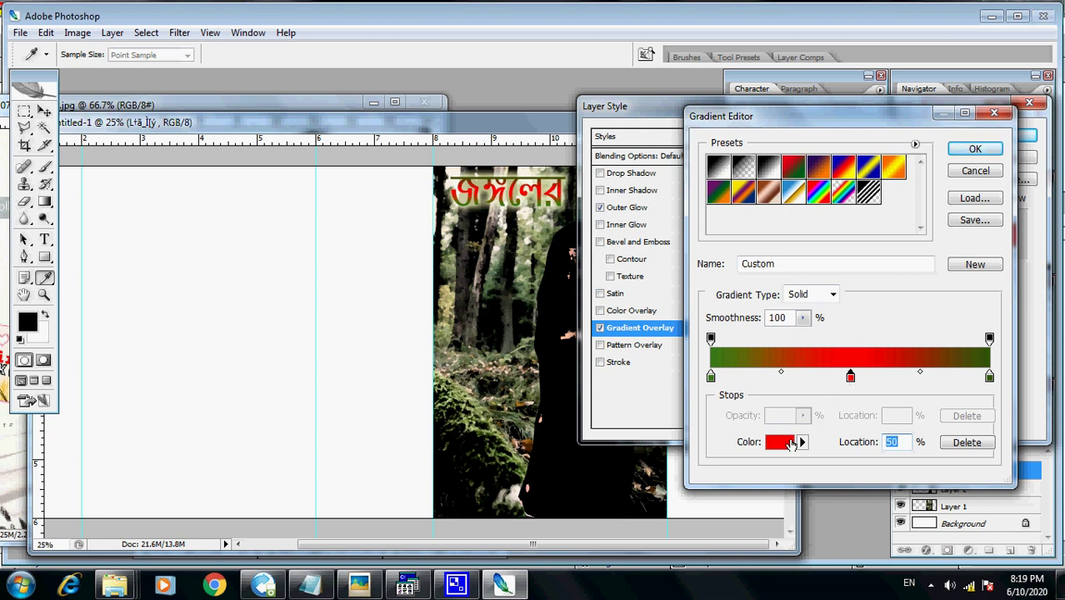
pyautogui.click(790, 441)
pyautogui.click(404, 198)
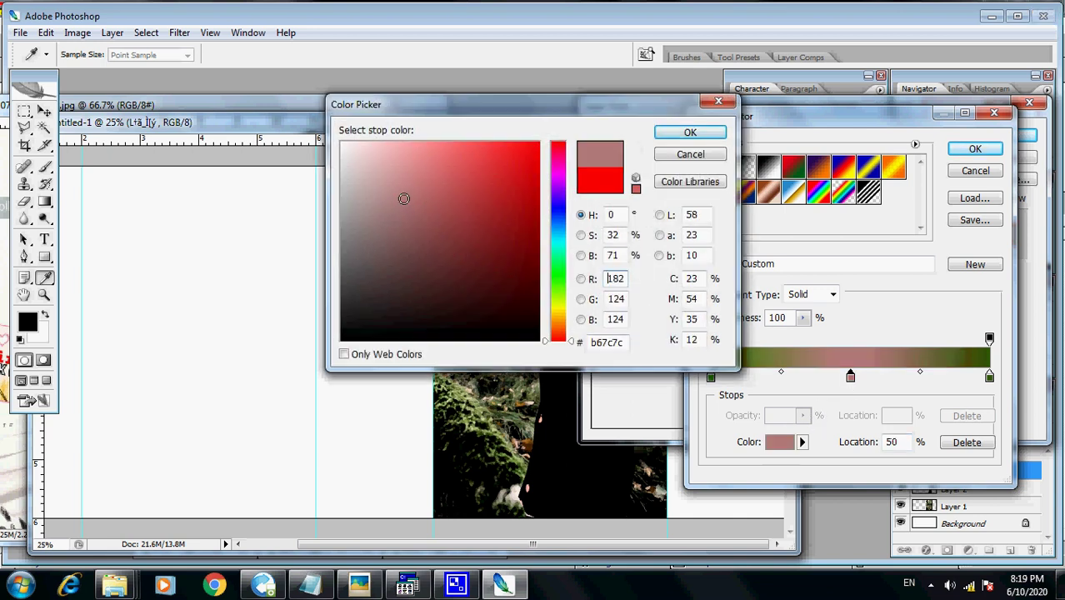
pyautogui.click(672, 134)
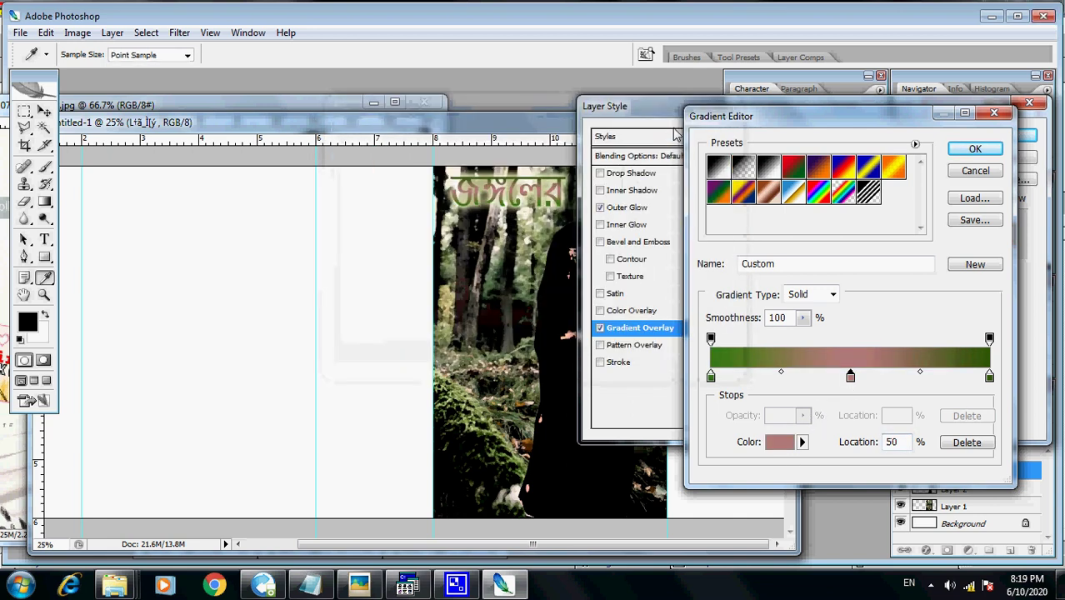
# Step: Try a bright yellow, #eff63d, for the gradient's middle stop
pyautogui.click(851, 378)
pyautogui.click(780, 441)
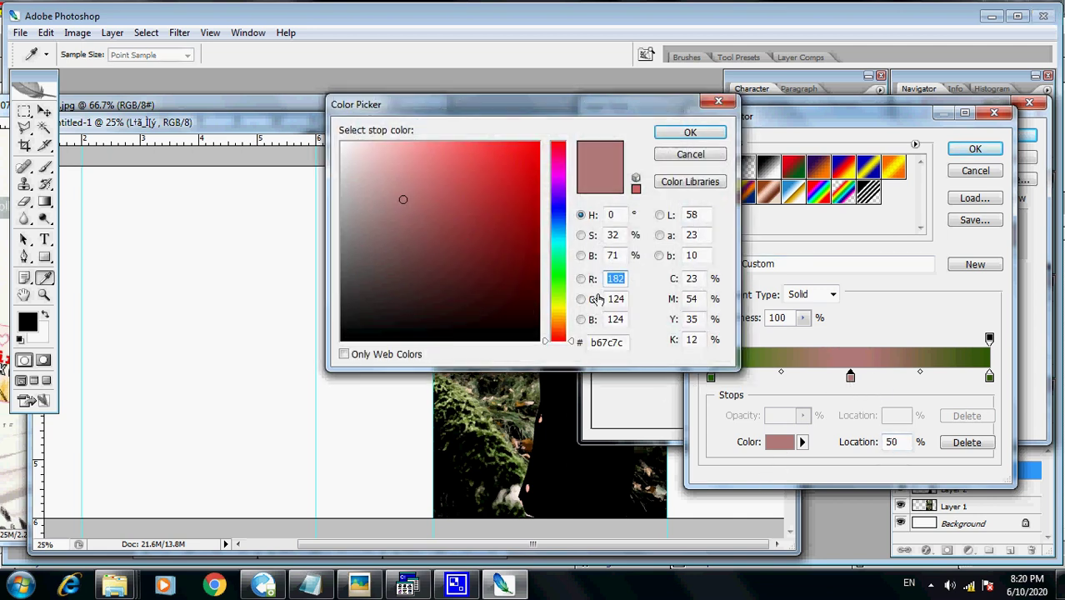
pyautogui.click(557, 307)
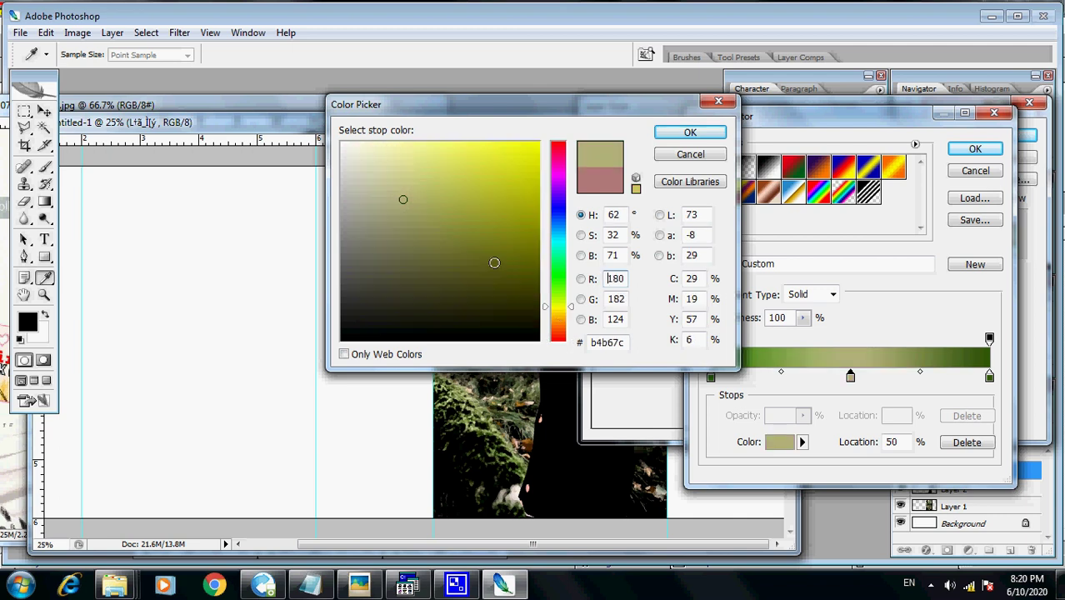
pyautogui.click(488, 154)
pyautogui.click(690, 132)
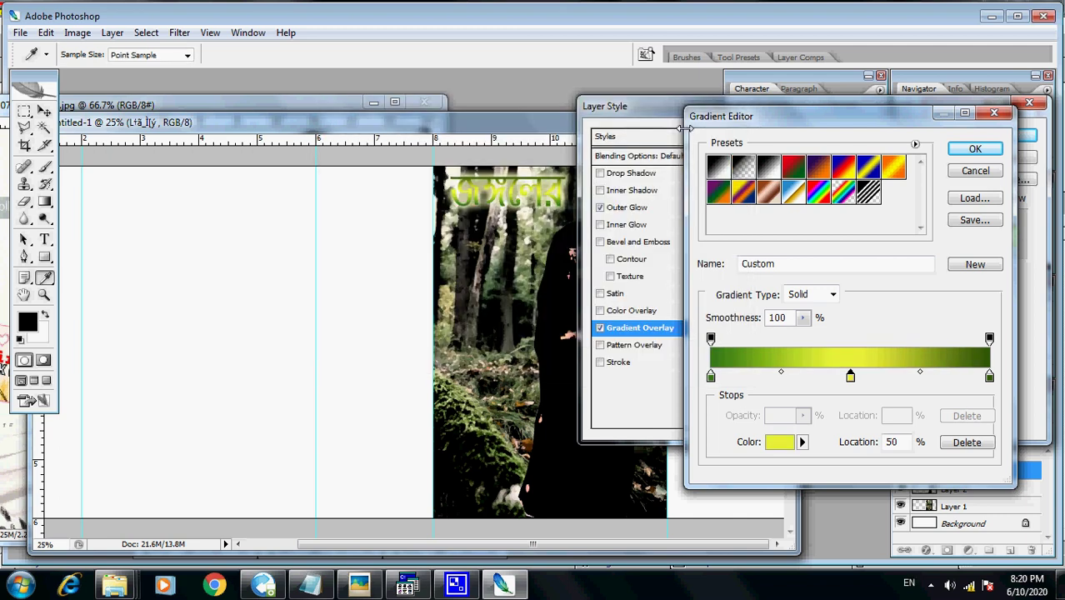
# Step: Try a bright green, #3df668, for the gradient's middle stop
pyautogui.click(851, 377)
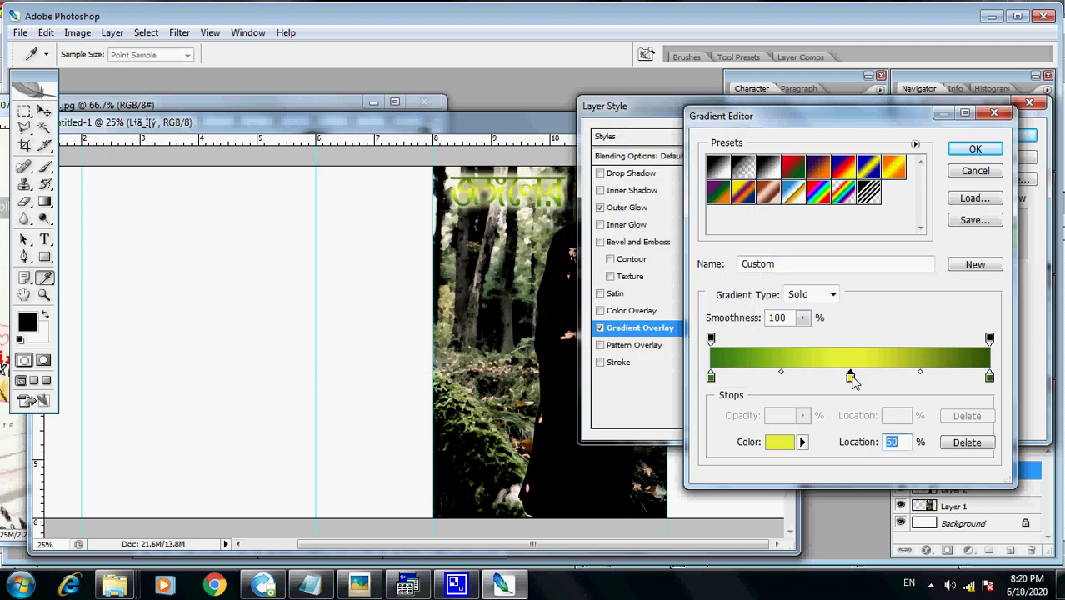
pyautogui.click(789, 444)
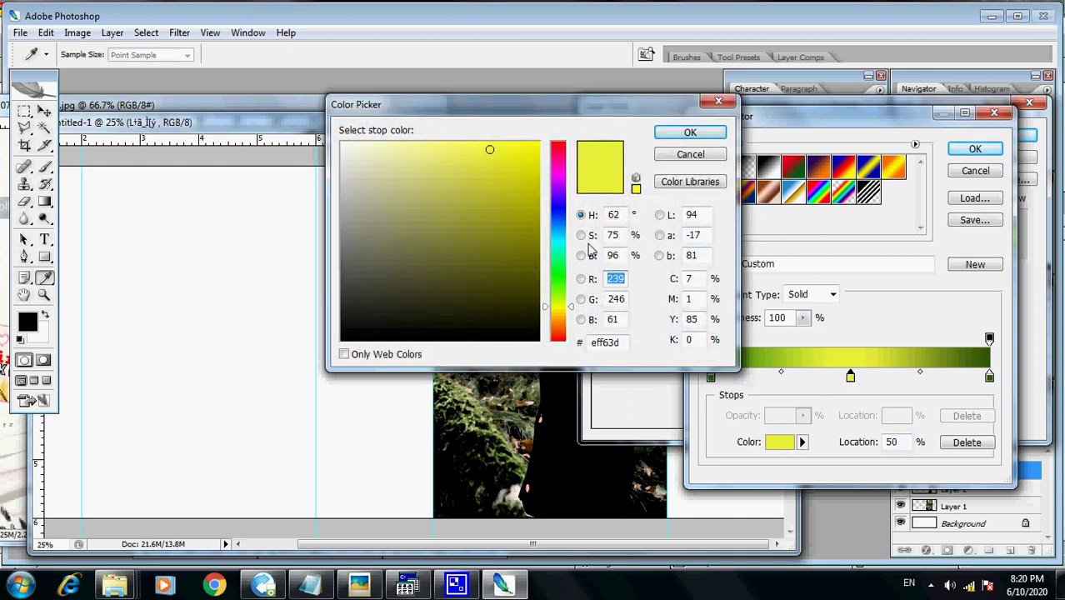
pyautogui.click(557, 268)
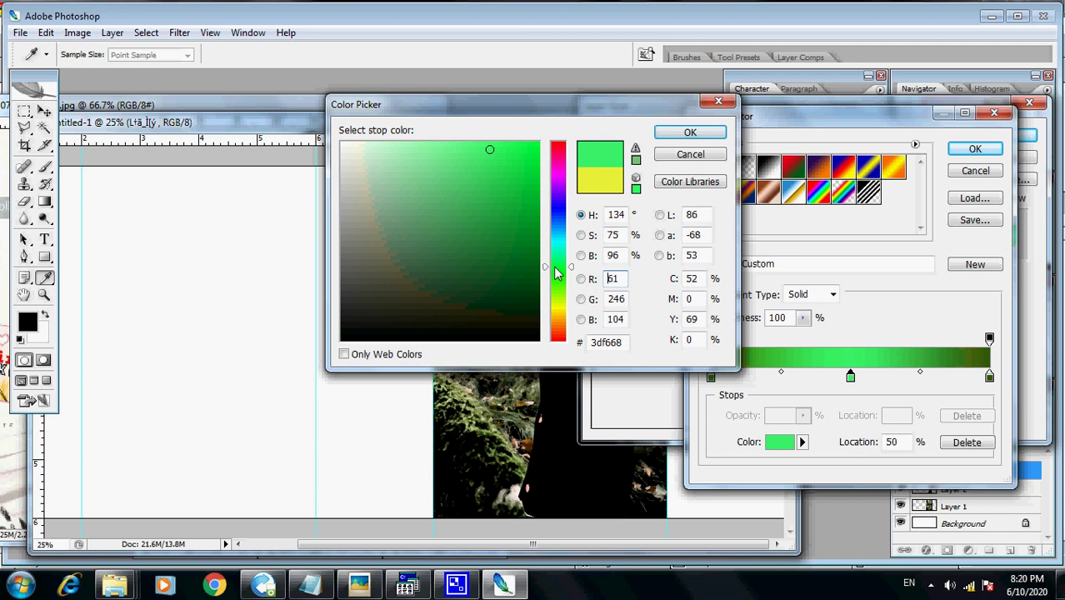
pyautogui.click(690, 132)
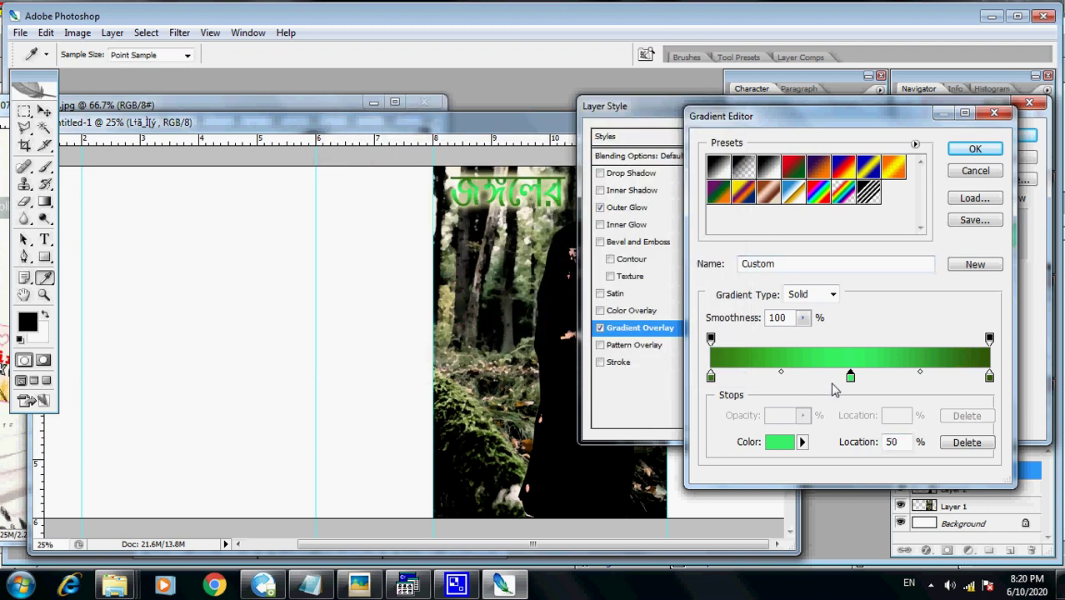
# Step: Recolor the gradient's middle stop at 50% to dark brown and accept the custom gradient
pyautogui.click(782, 442)
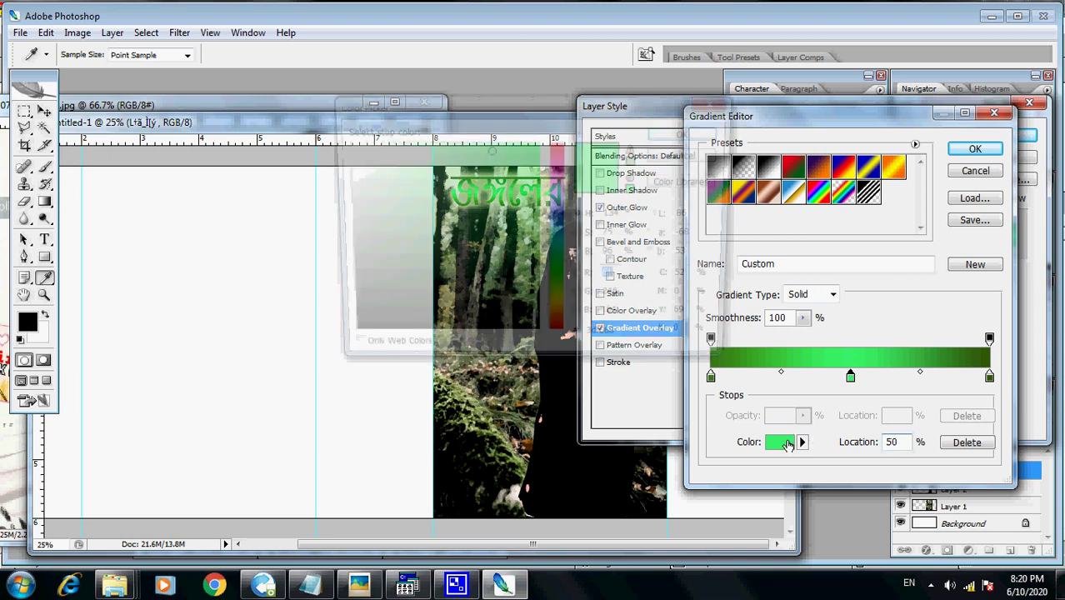
pyautogui.moveTo(561, 330); pyautogui.dragTo(549, 322)
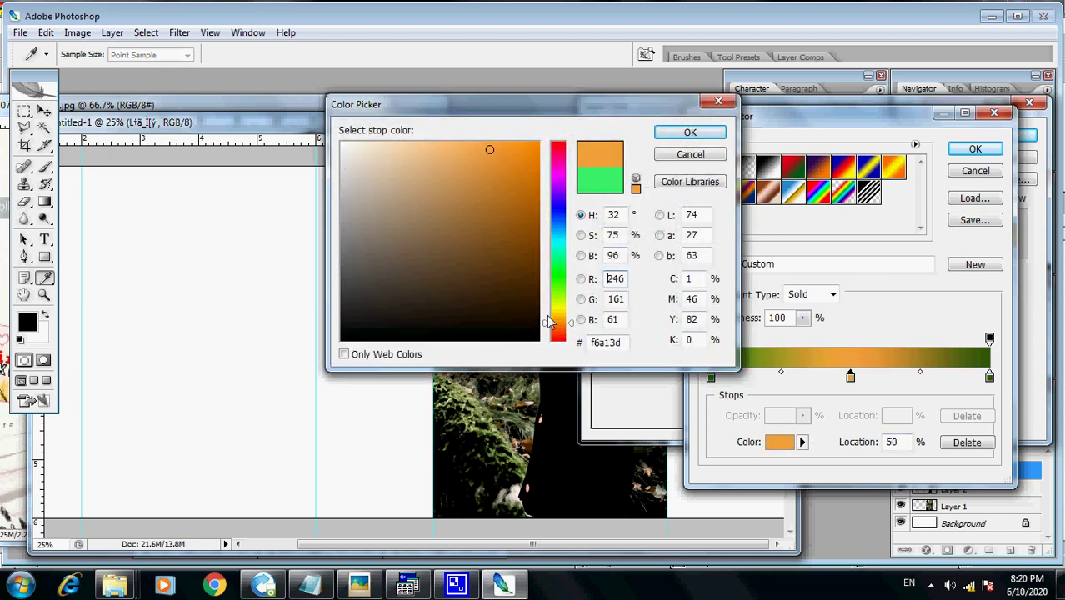
pyautogui.click(517, 264)
pyautogui.click(688, 133)
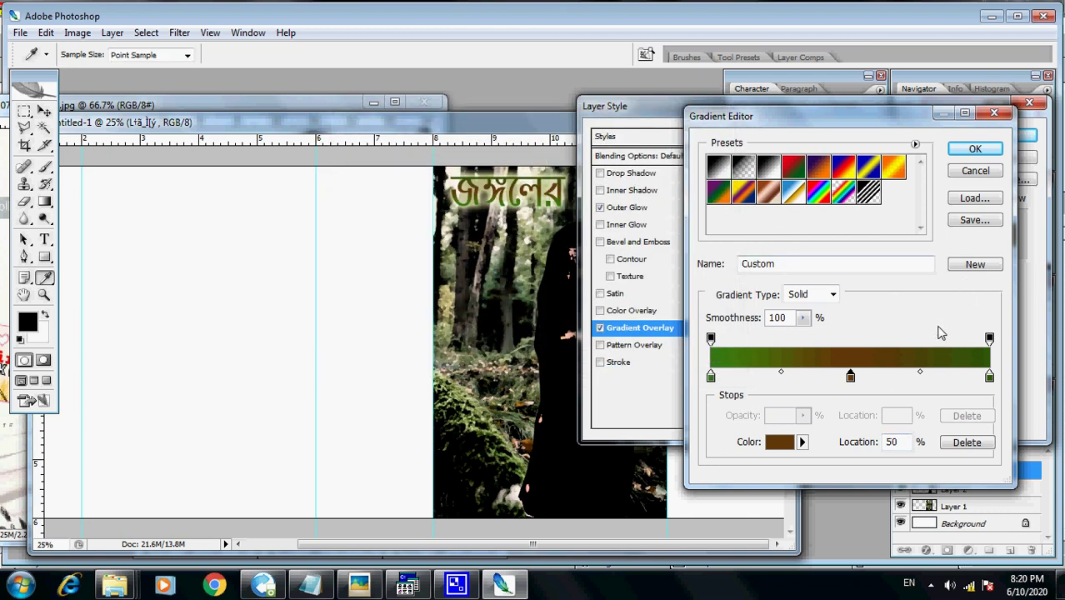
pyautogui.click(968, 150)
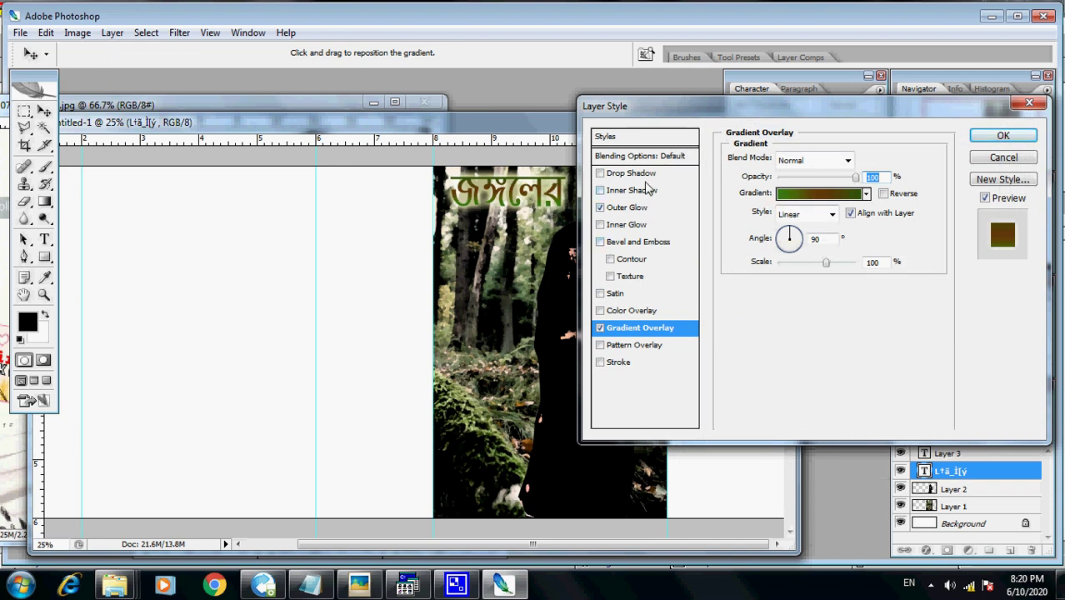
# Step: Set the title's Outer Glow to Normal blend mode with 79% jitter and a size of 21 px
pyautogui.click(633, 210)
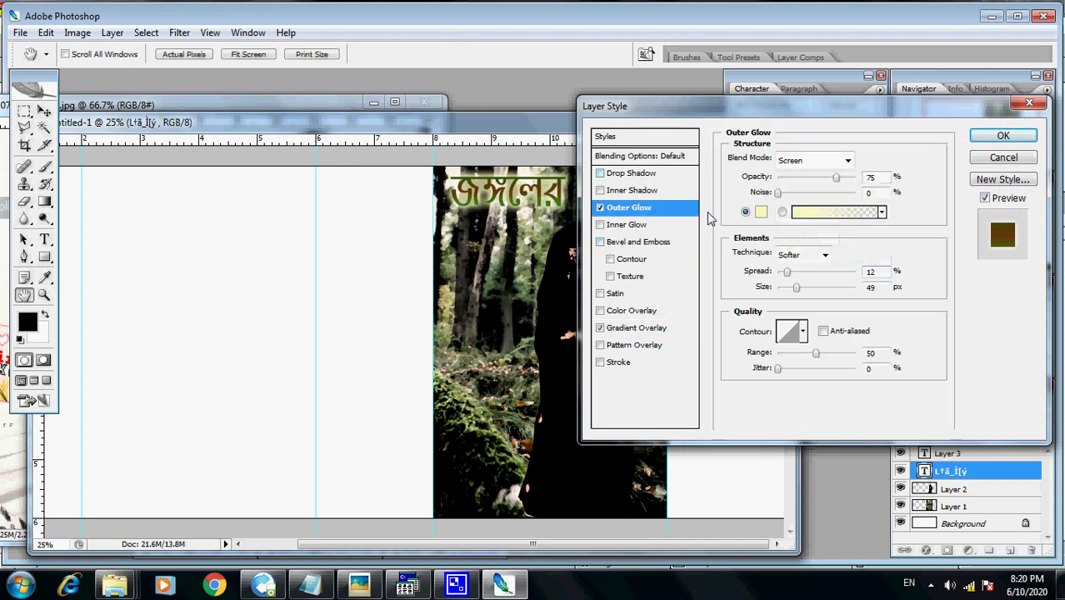
pyautogui.moveTo(795, 375); pyautogui.dragTo(842, 375)
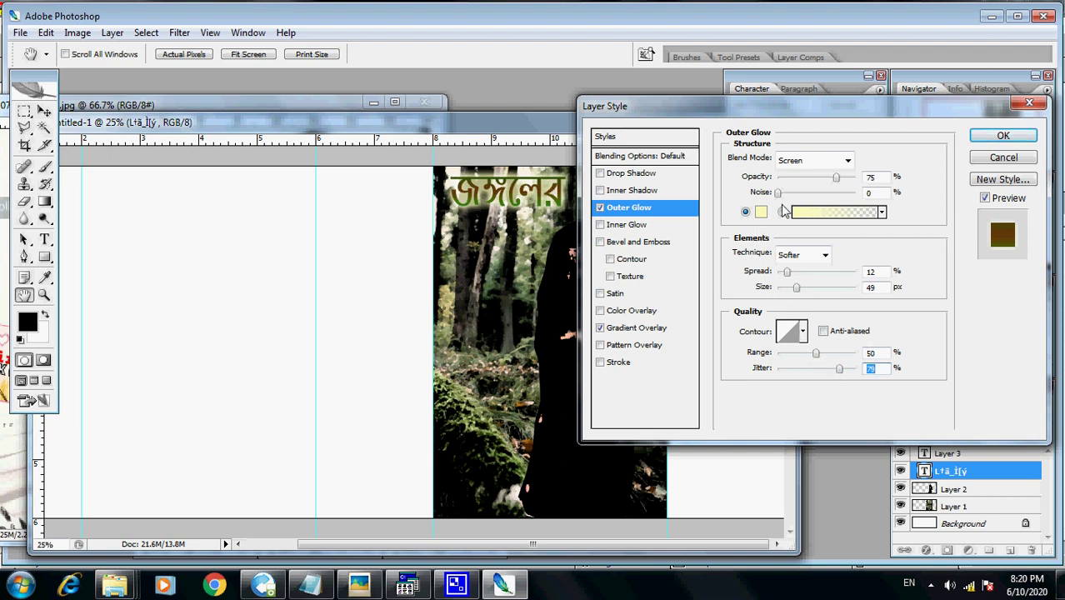
pyautogui.click(800, 163)
pyautogui.click(814, 176)
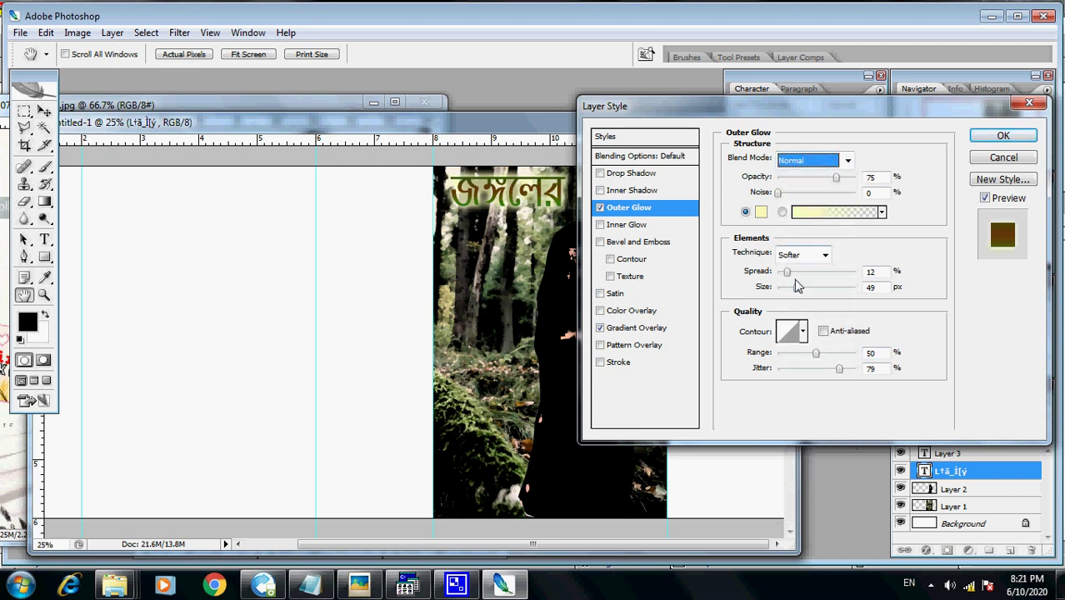
pyautogui.moveTo(797, 292)
pyautogui.mouseDown()
pyautogui.moveTo(806, 294)
pyautogui.moveTo(794, 293)
pyautogui.mouseUp()
pyautogui.moveTo(792, 288); pyautogui.dragTo(788, 290)
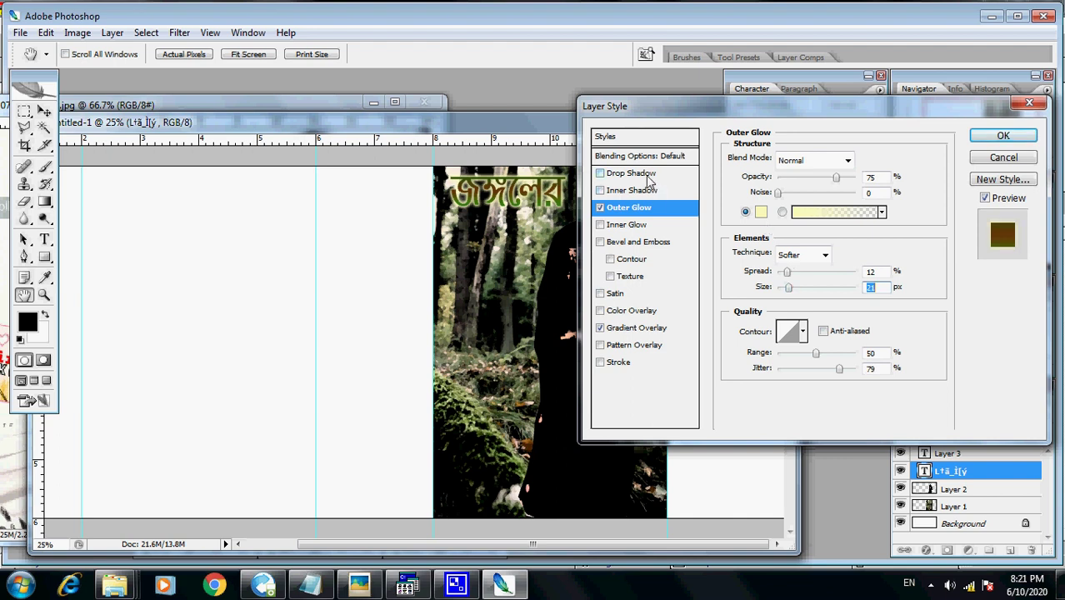
# Step: Add a drop shadow to the title in Normal mode, colored red #d11111, with a distance of about 28 px, and apply the layer style
pyautogui.click(649, 175)
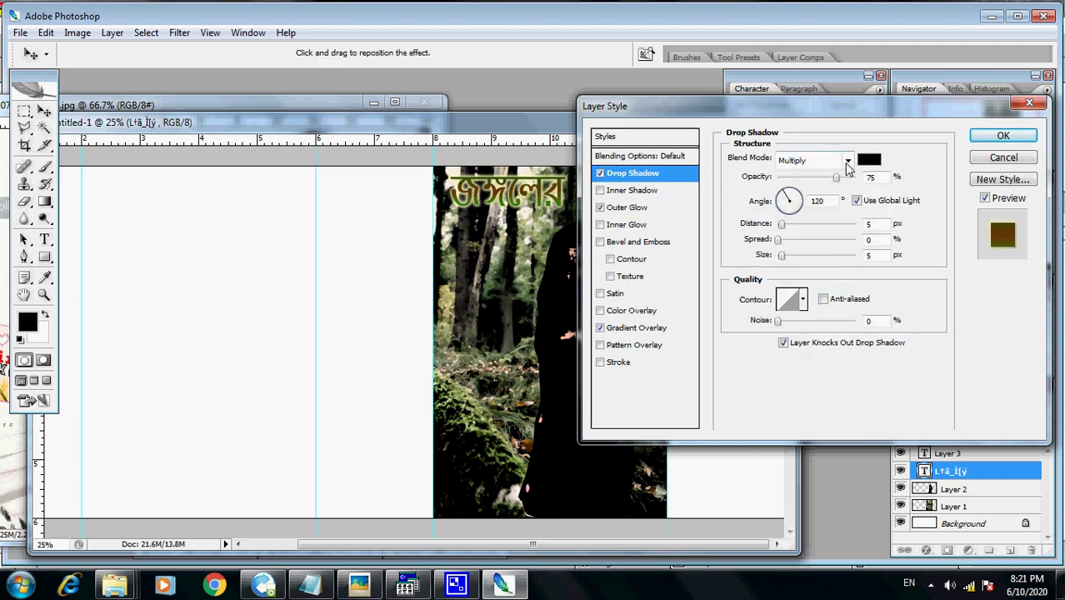
pyautogui.click(819, 163)
pyautogui.scroll(5, 820, 167)
pyautogui.click(796, 177)
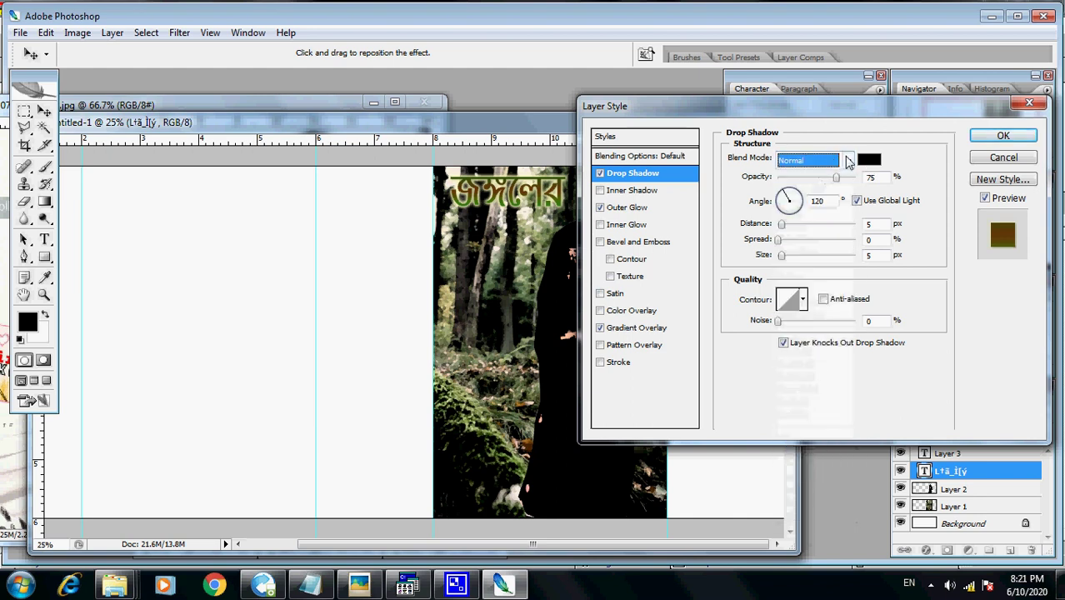
pyautogui.click(868, 160)
pyautogui.click(523, 177)
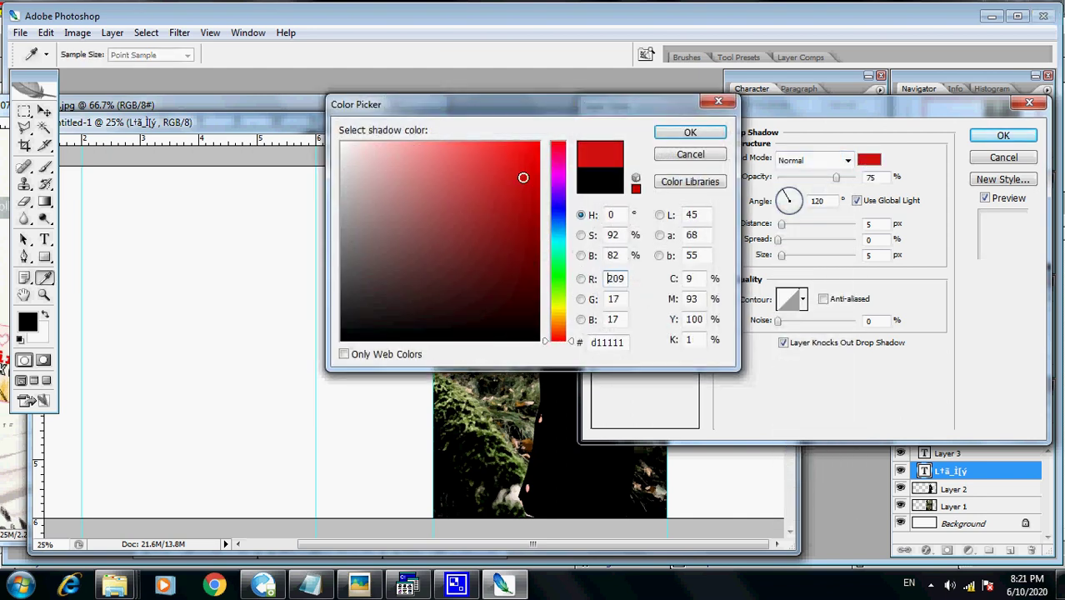
pyautogui.click(669, 138)
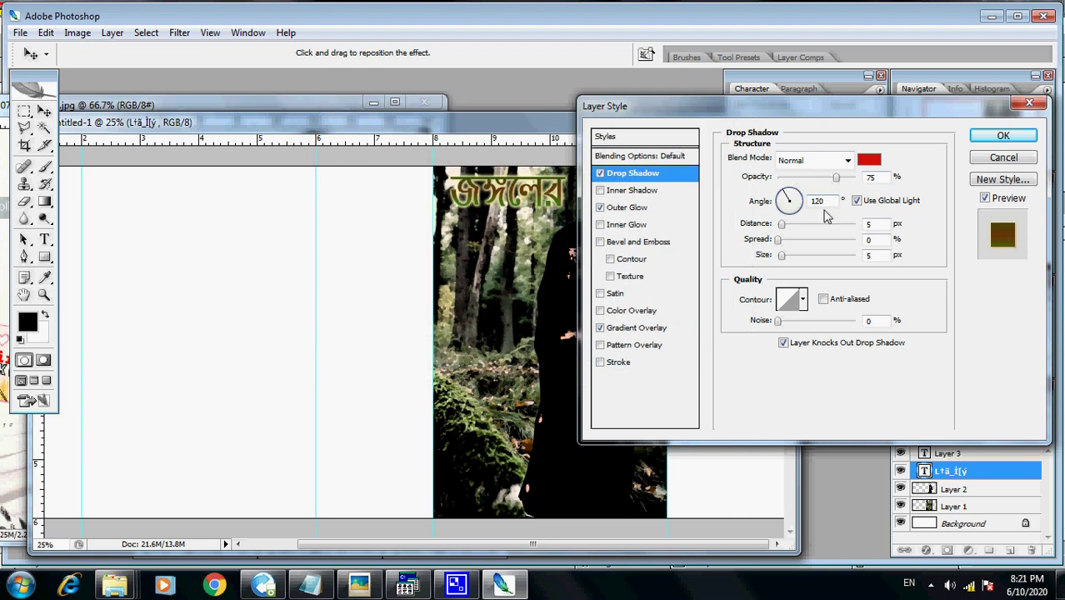
pyautogui.click(783, 231)
pyautogui.moveTo(786, 231); pyautogui.dragTo(801, 231)
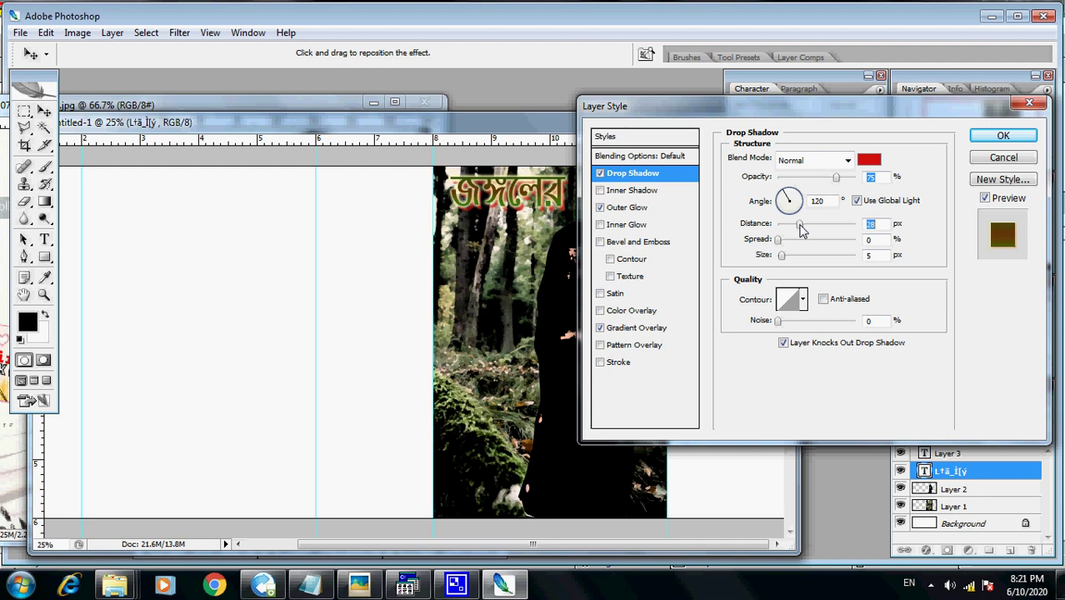
pyautogui.click(1003, 139)
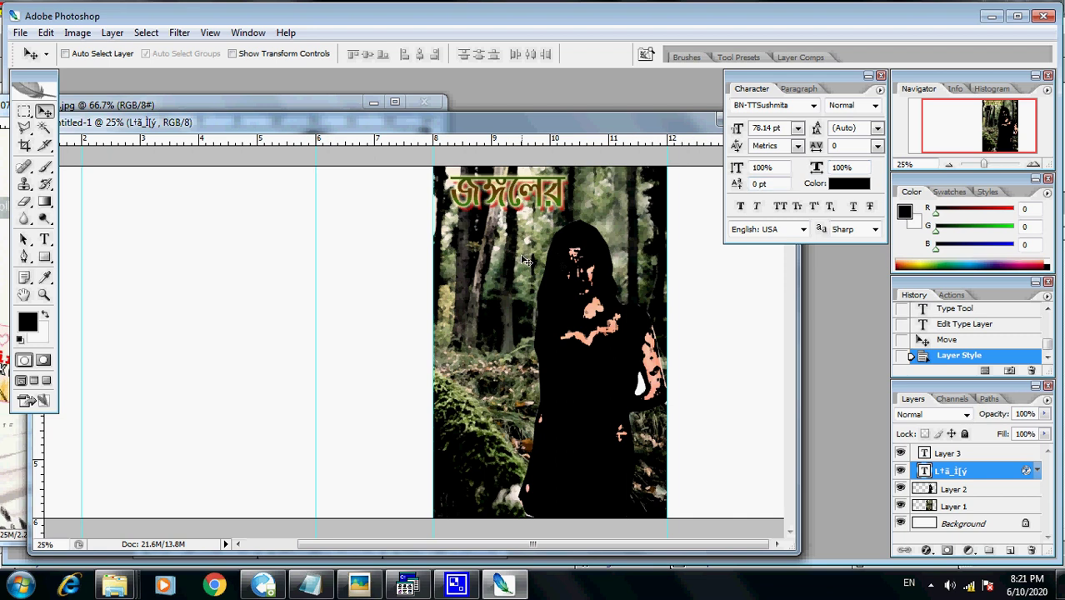
# Step: Scale the title word জঙ্গলের down proportionally to about 51.7% with Free Transform
pyautogui.hotkey('ctrl', 't')
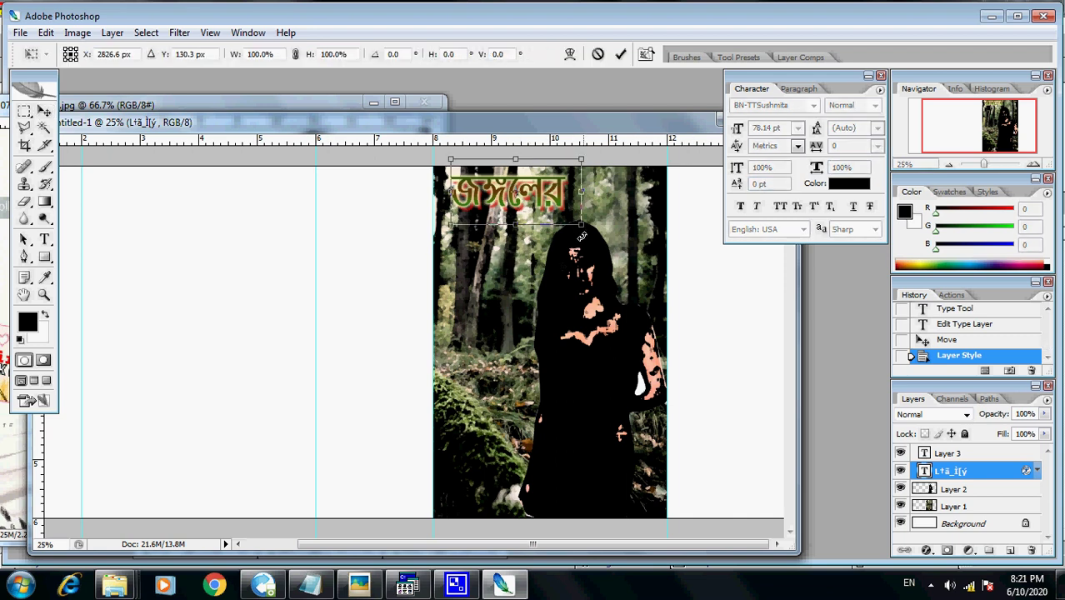
pyautogui.moveTo(581, 223); pyautogui.dragTo(505, 215)
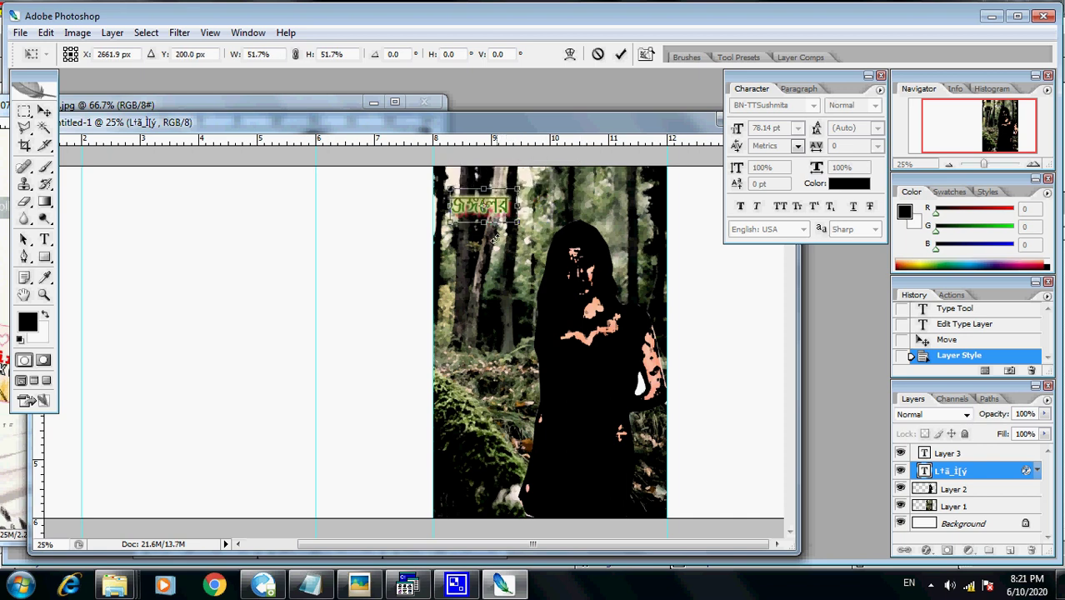
pyautogui.press('Return')
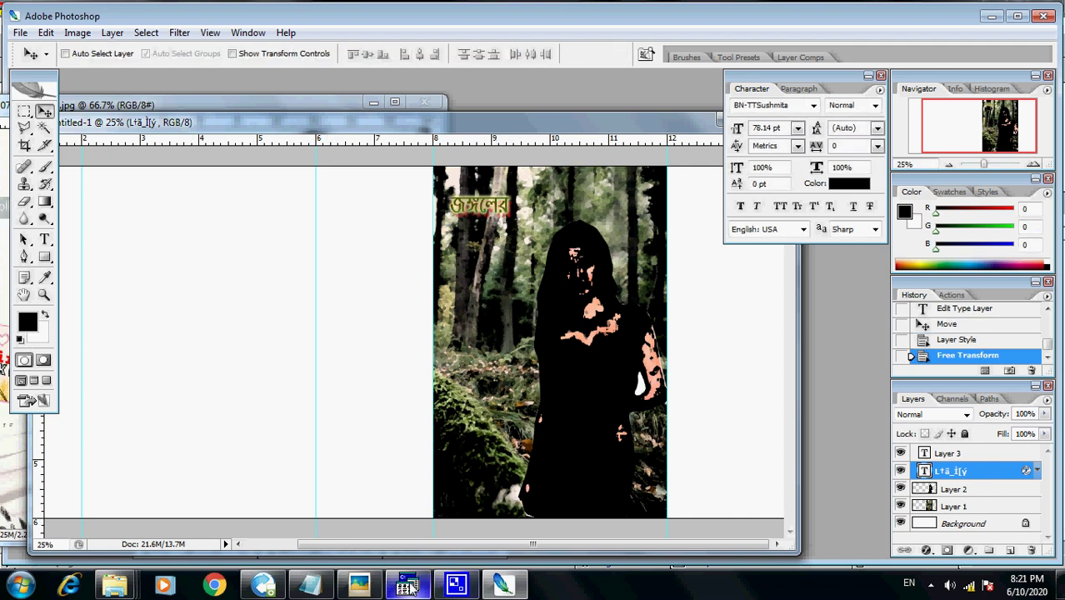
# Step: Switch to LEAP Office and copy only the word ইতিকথা from the first line
pyautogui.moveTo(408, 587)
pyautogui.click(395, 517)
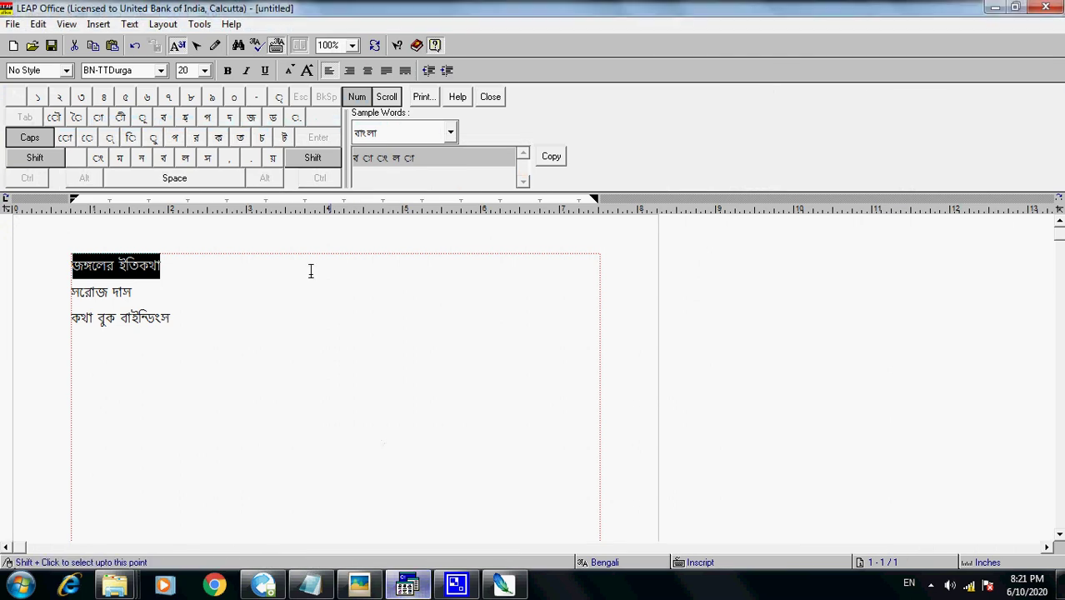
pyautogui.click(157, 274)
pyautogui.moveTo(165, 261); pyautogui.dragTo(124, 267)
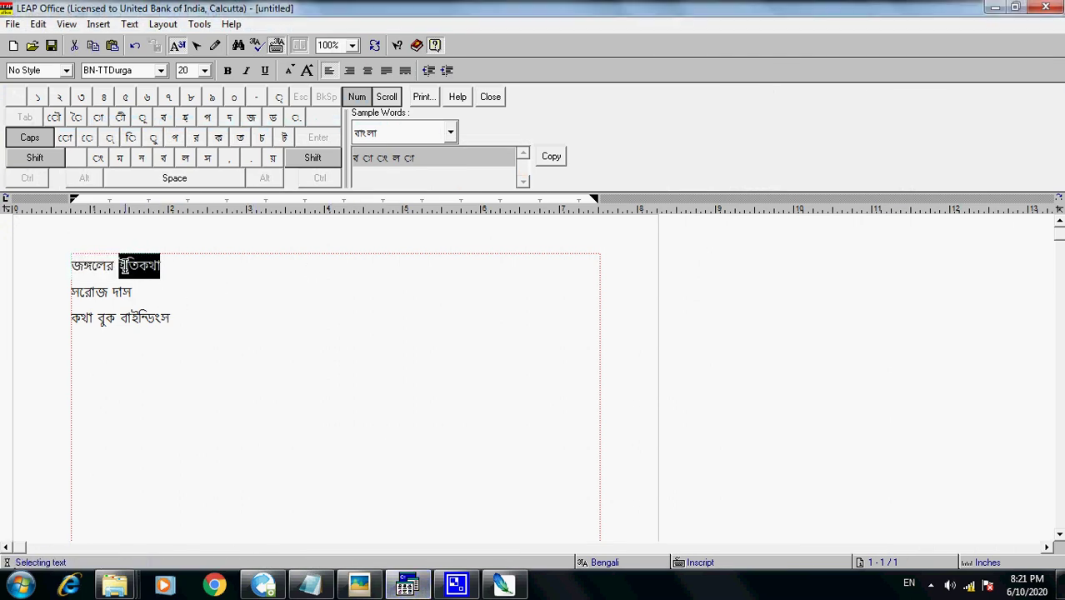
pyautogui.click(38, 24)
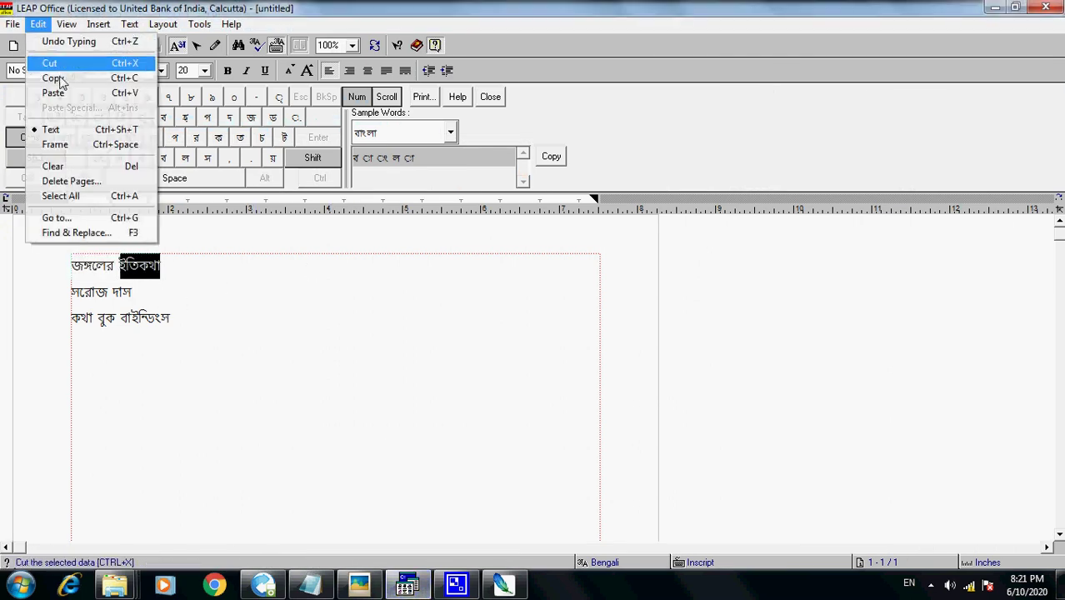
pyautogui.click(60, 81)
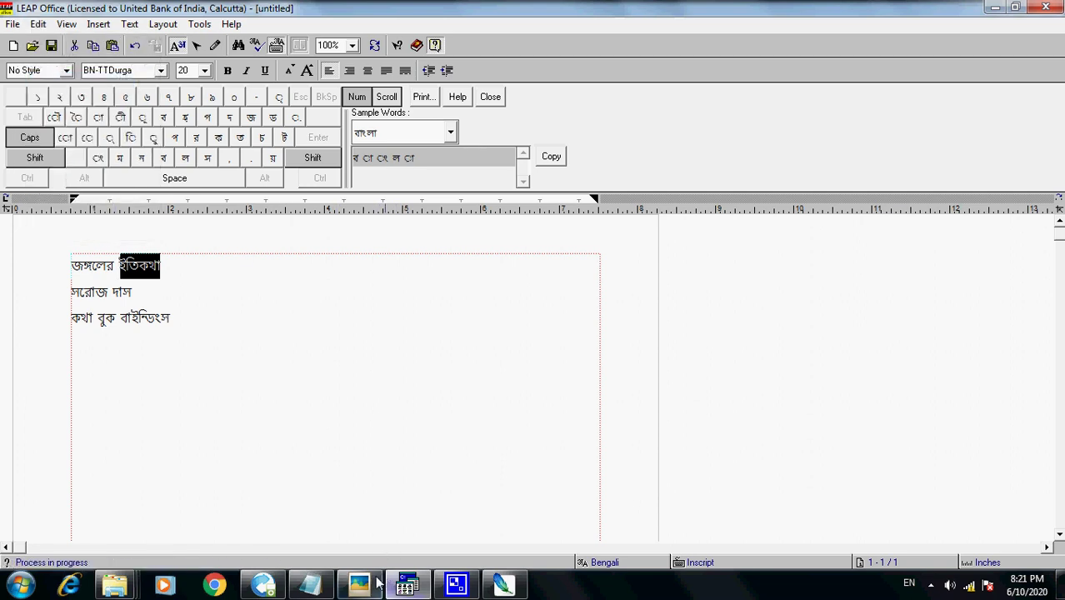
# Step: Return to Photoshop and paste the copied word ইতিকথা as a new text layer on the blank white area
pyautogui.click(503, 583)
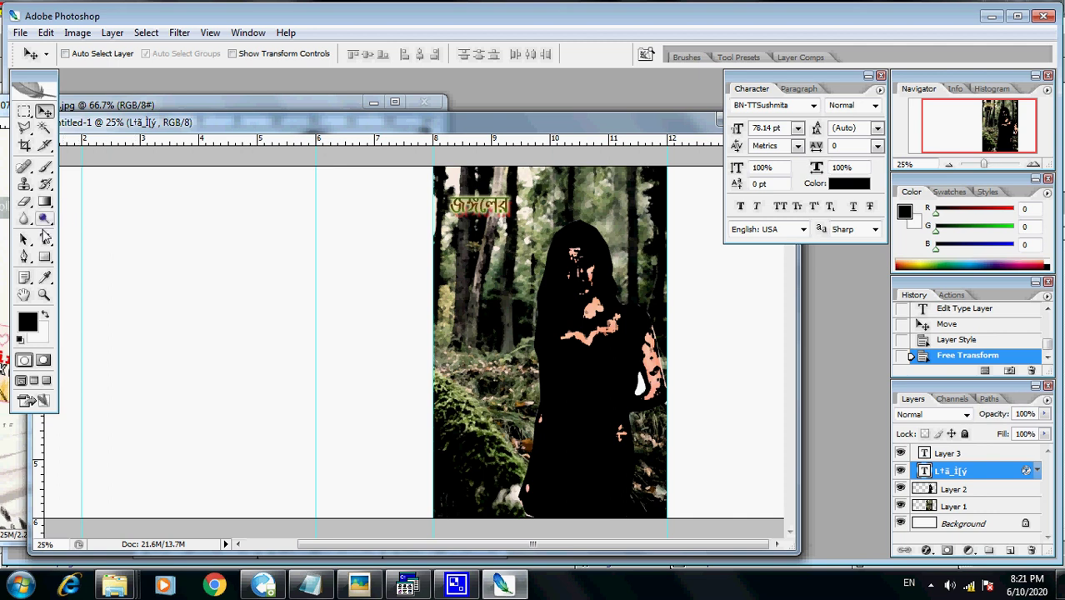
pyautogui.click(45, 239)
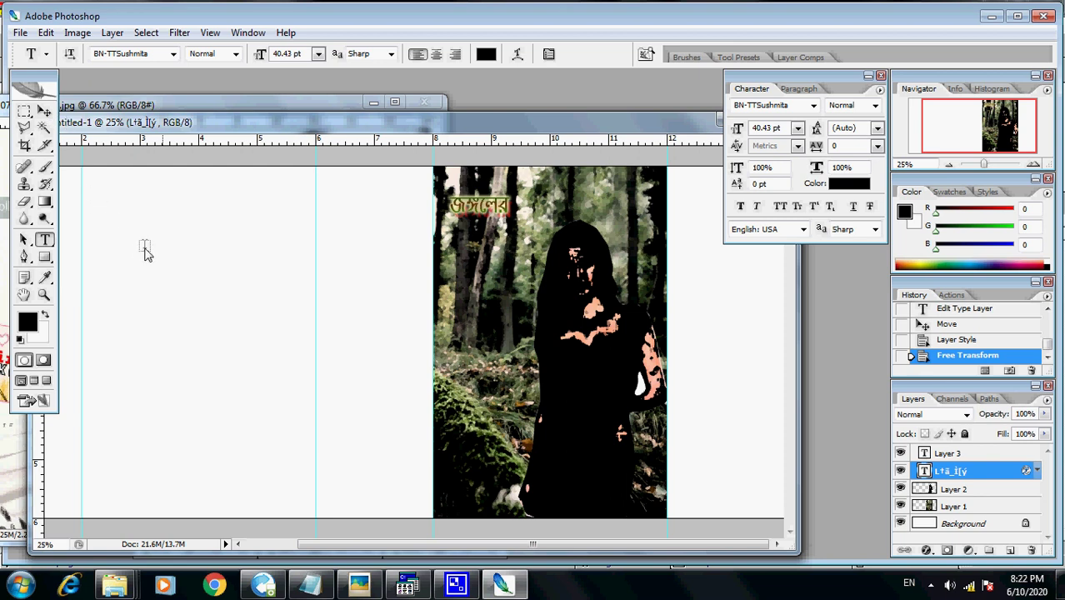
pyautogui.click(144, 249)
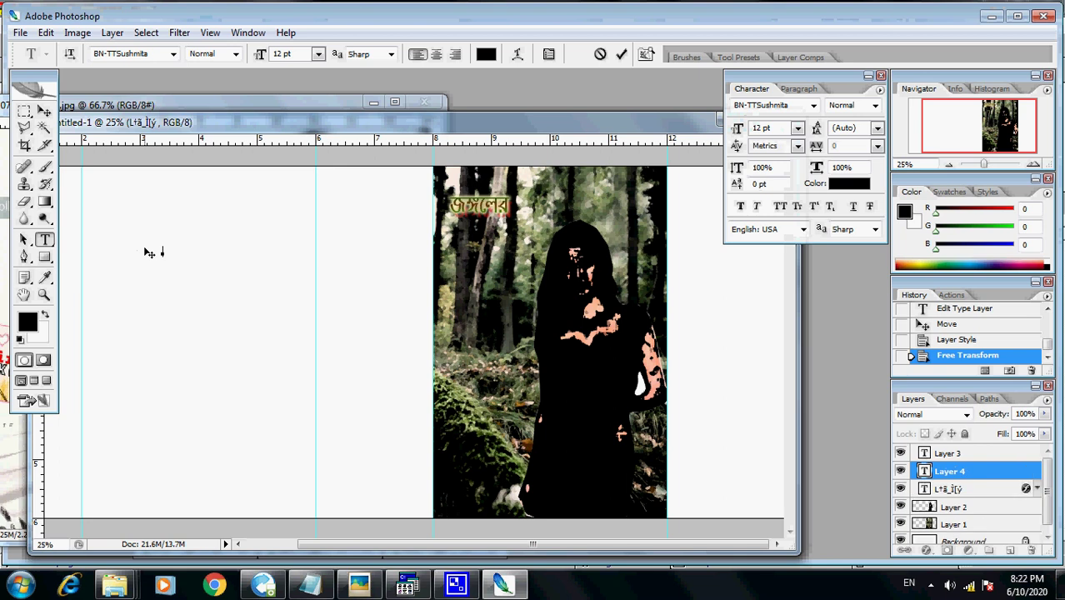
pyautogui.click(46, 32)
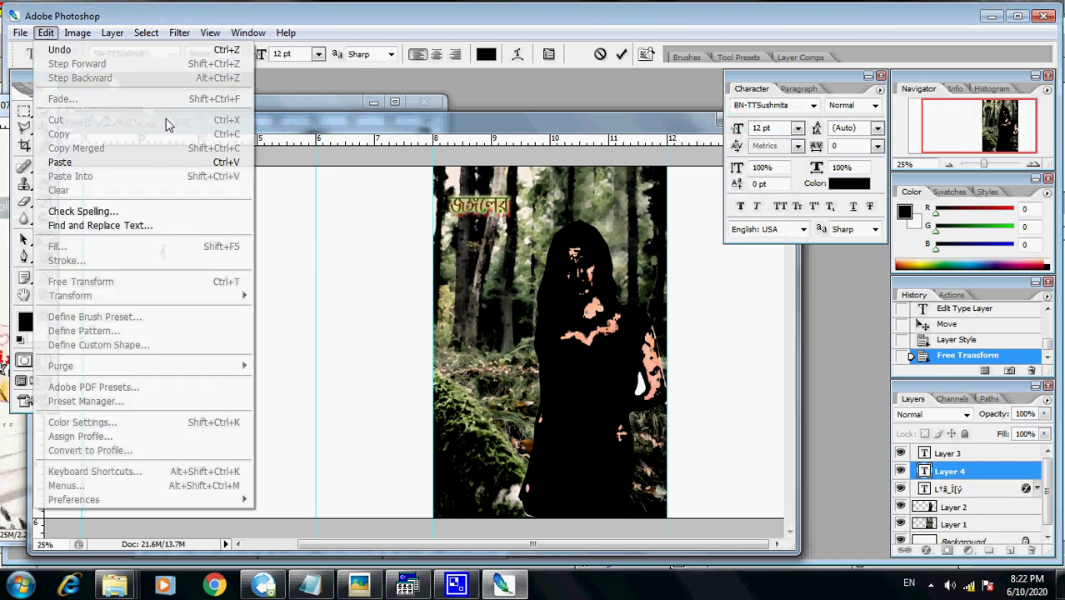
pyautogui.click(119, 172)
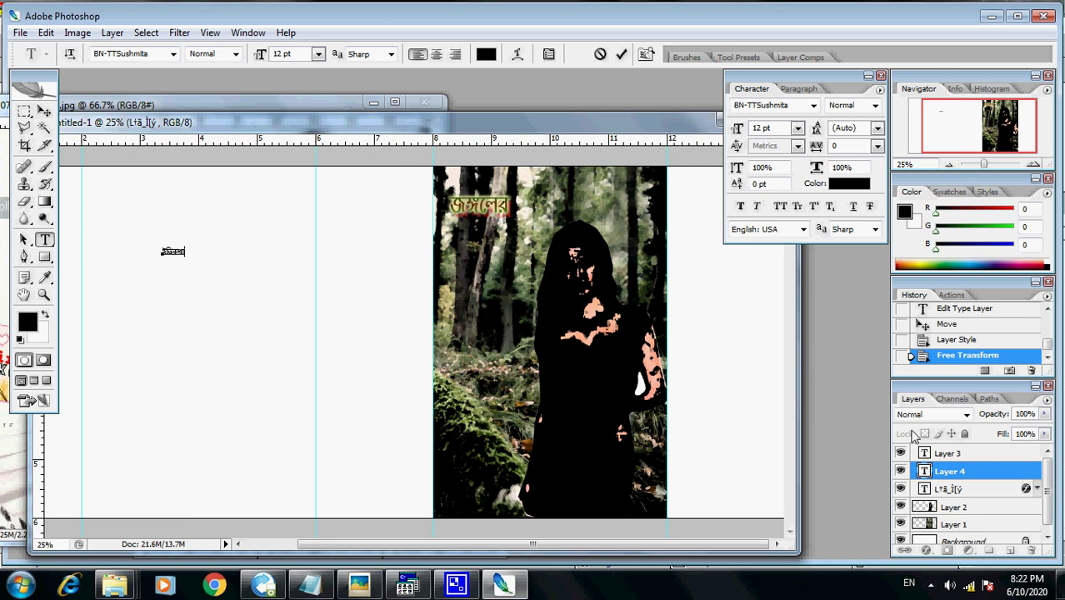
# Step: Copy the layer style of the জঙ্গলের text layer and paste it onto Layer 3
pyautogui.click(965, 491)
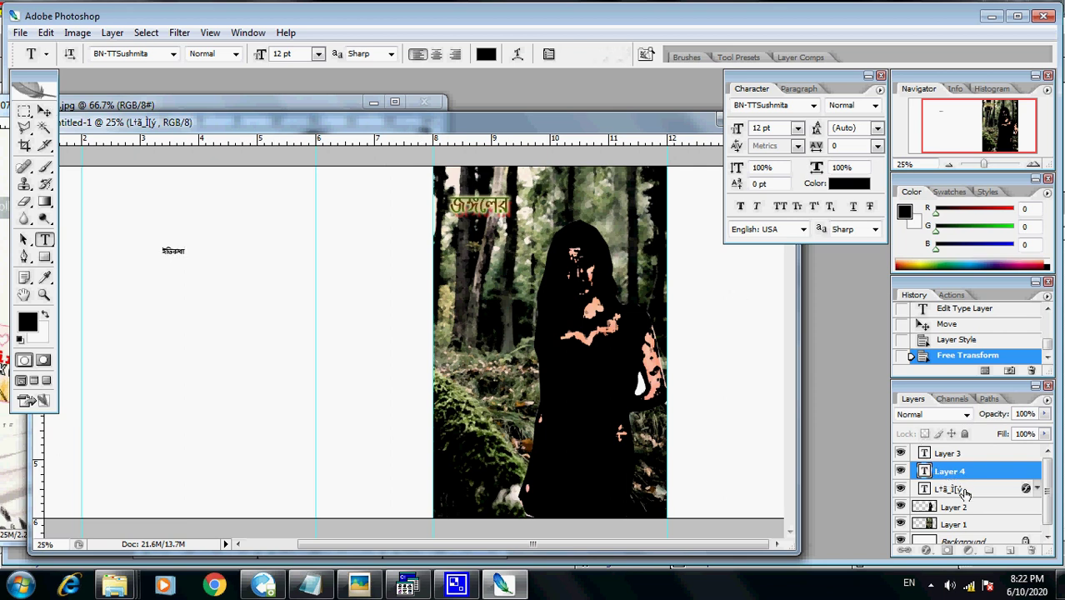
pyautogui.rightClick(960, 491)
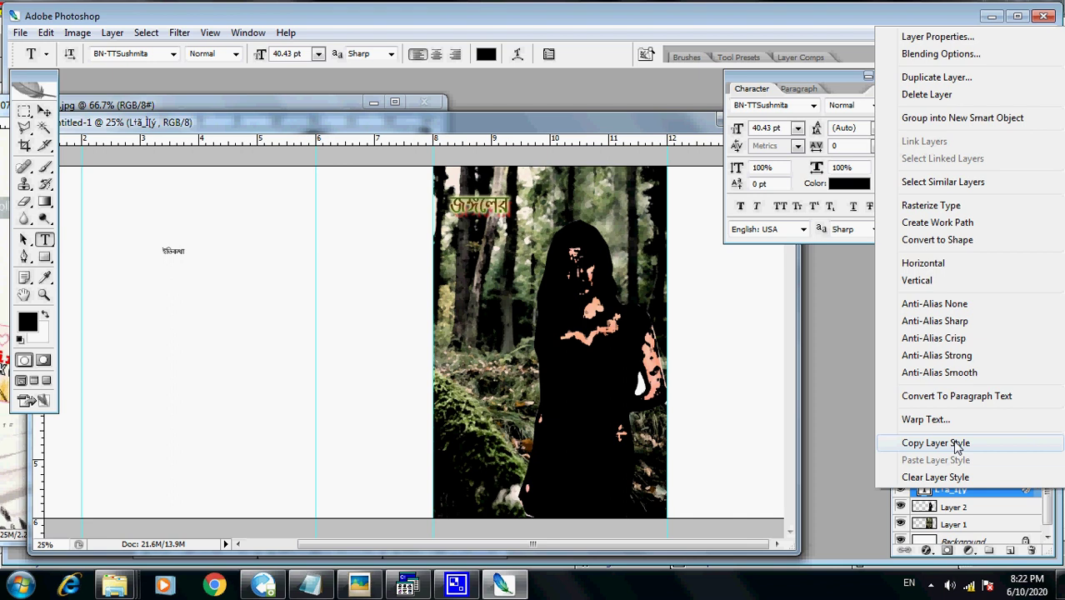
pyautogui.click(957, 447)
pyautogui.click(950, 454)
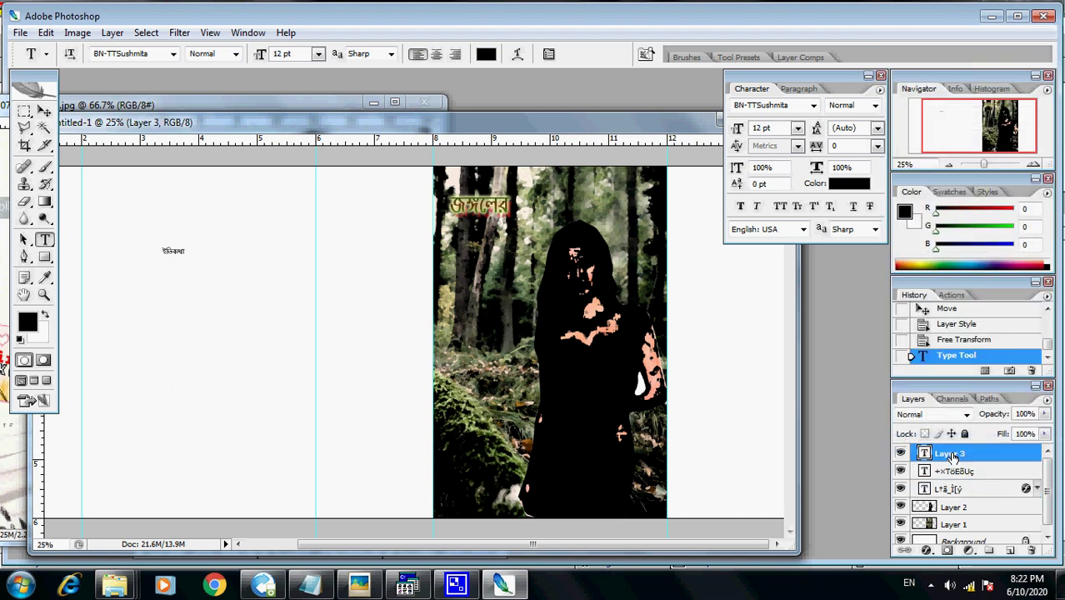
pyautogui.rightClick(950, 454)
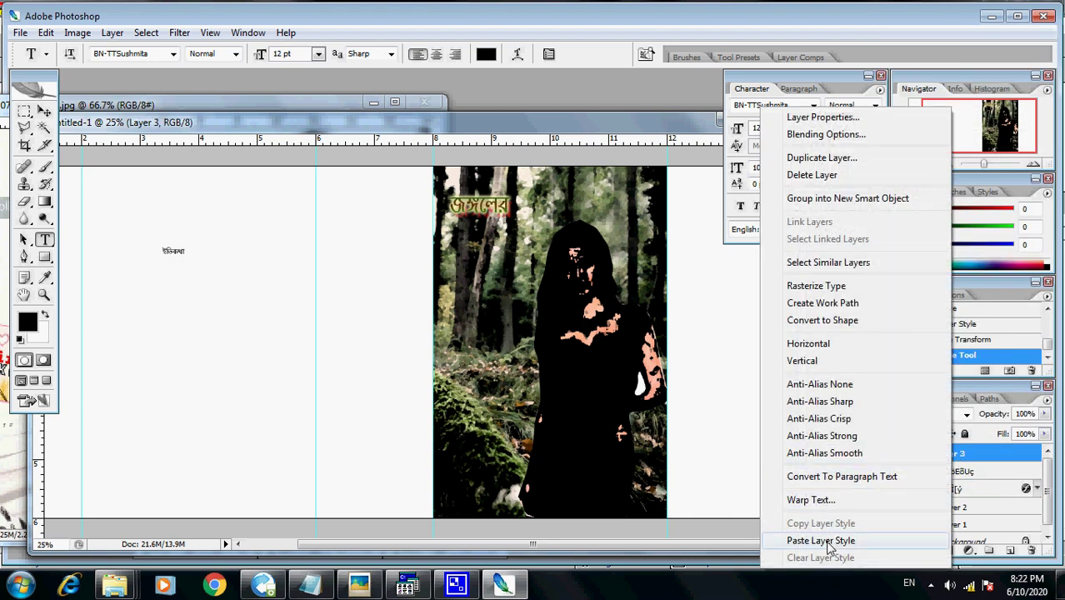
pyautogui.click(827, 541)
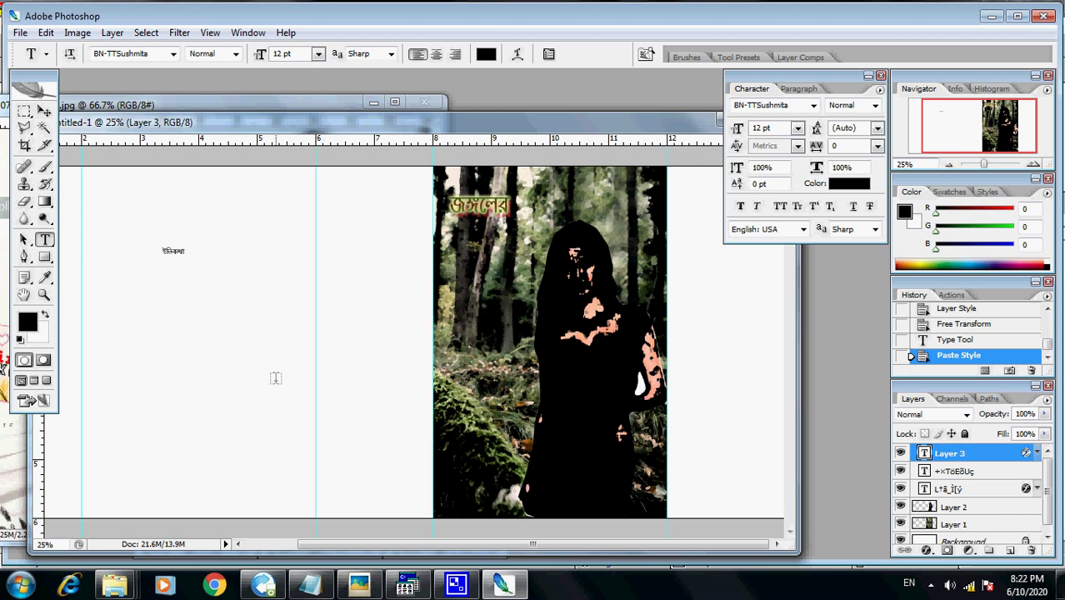
# Step: Select the ইতিকথা text layer on the canvas and paste the copied layer style onto it
pyautogui.click(44, 111)
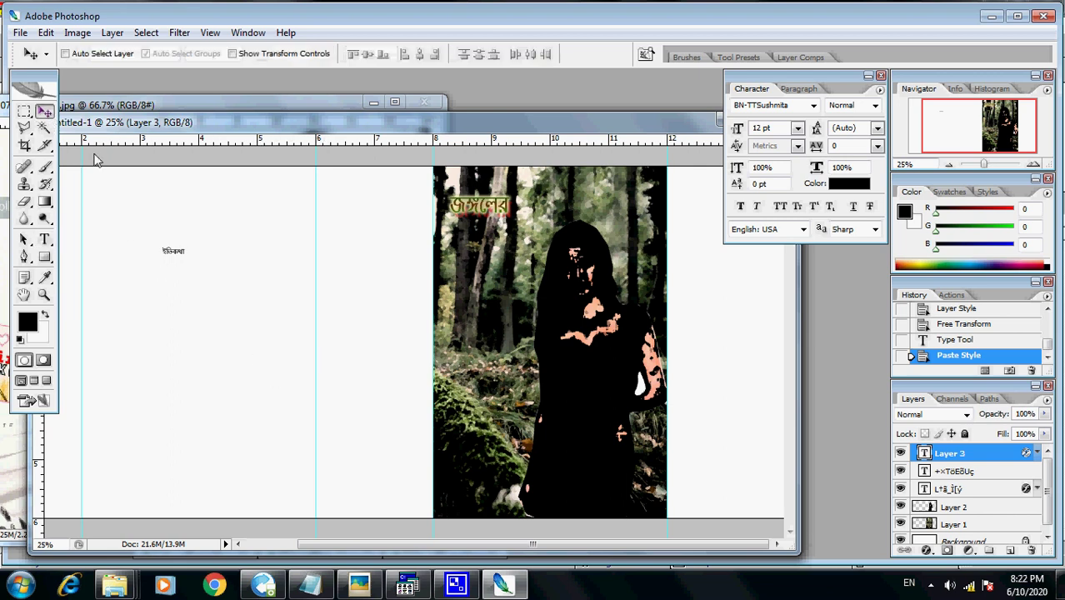
pyautogui.rightClick(172, 252)
pyautogui.click(220, 264)
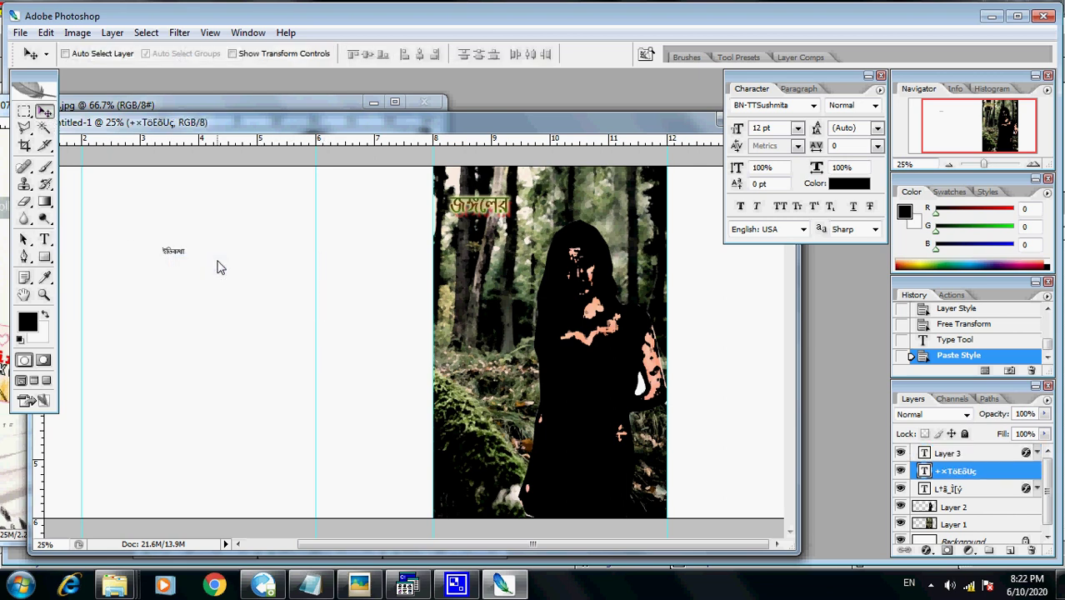
pyautogui.rightClick(965, 481)
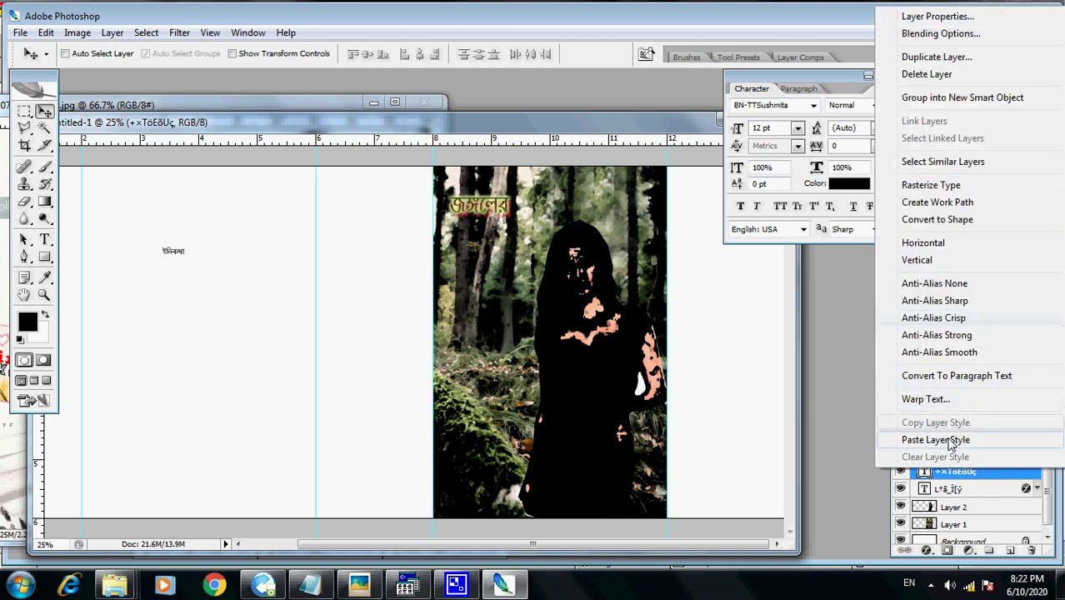
pyautogui.click(951, 439)
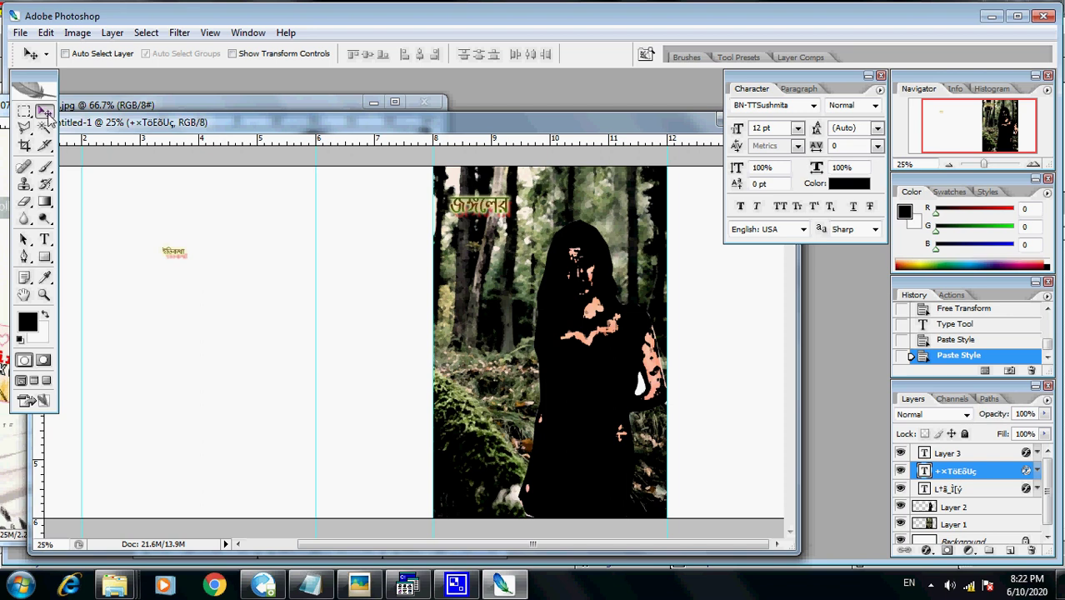
# Step: Enlarge ইতিকথা to about 507.9% width and 651.2% height with Free Transform and place it directly below জঙ্গলের on the cover
pyautogui.click(44, 34)
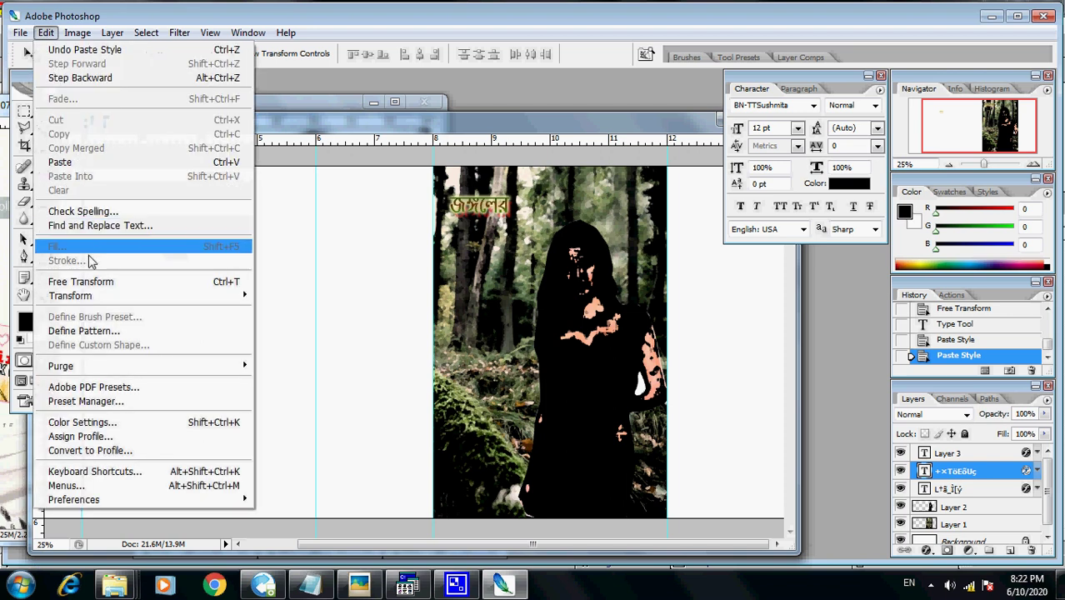
pyautogui.click(92, 282)
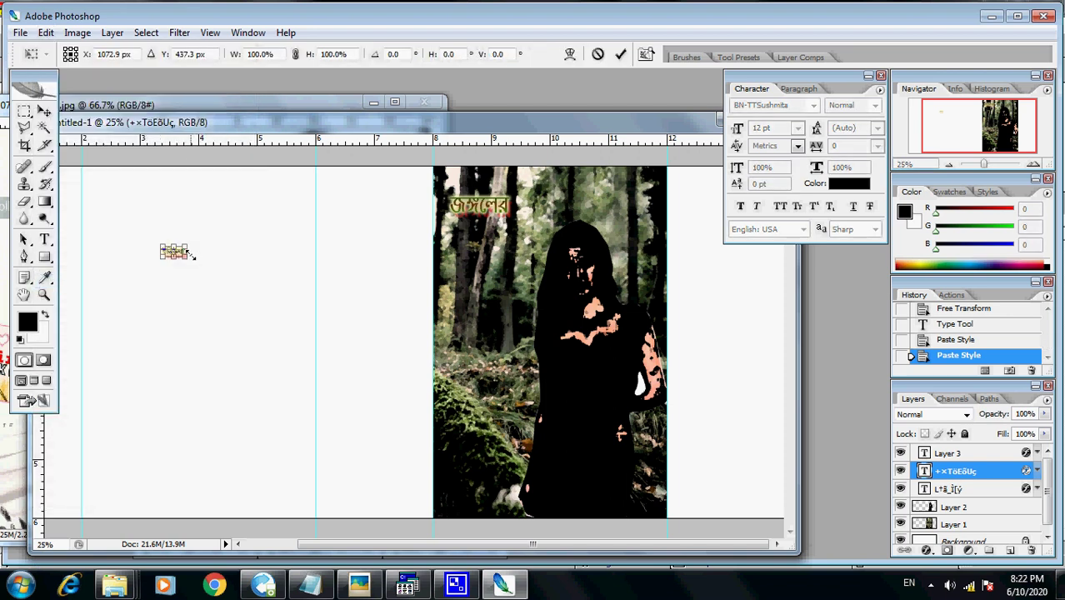
pyautogui.moveTo(187, 259); pyautogui.dragTo(539, 262)
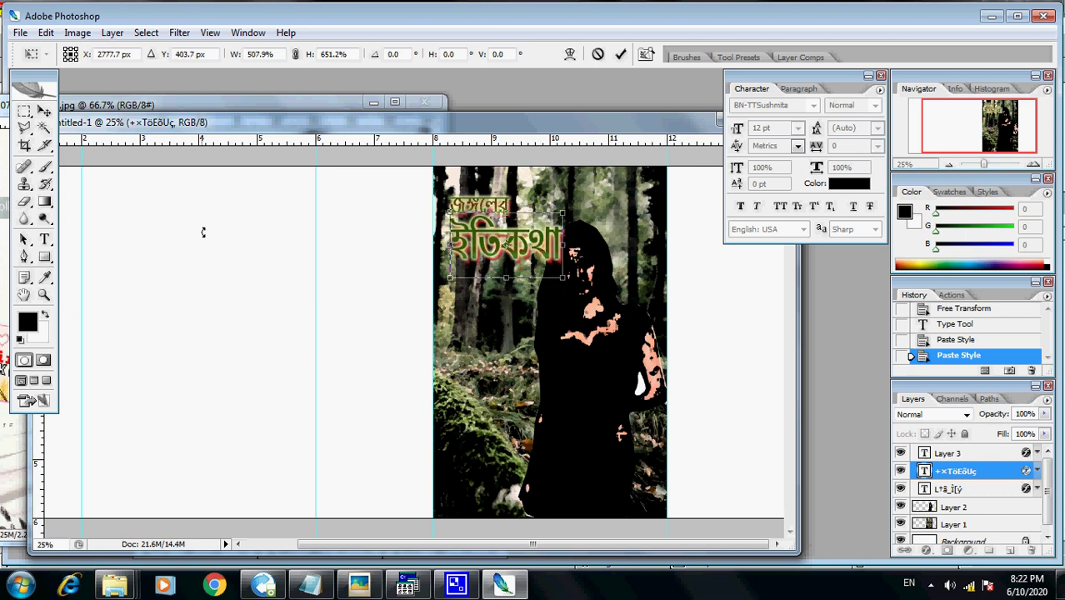
pyautogui.press('Return')
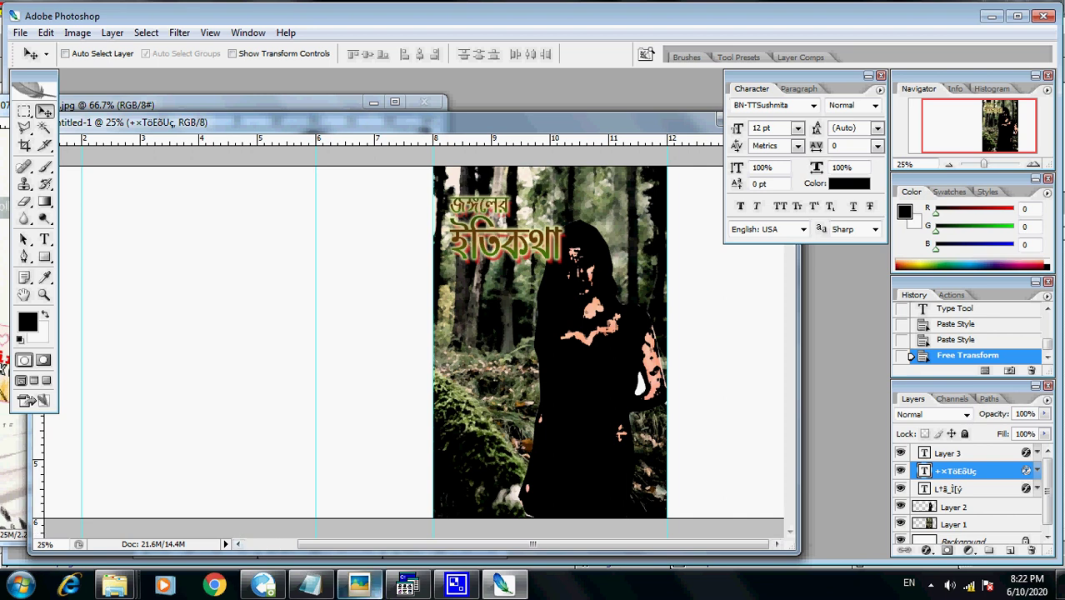
# Step: Switch to LEAP Office and copy the author's name from the second line of the document
pyautogui.click(405, 586)
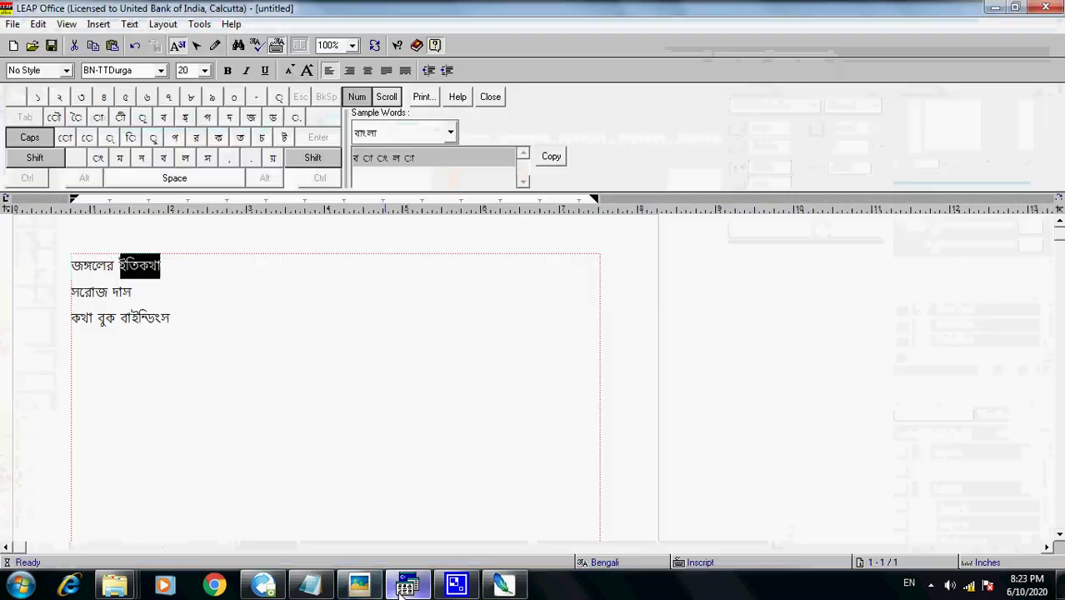
pyautogui.moveTo(144, 290); pyautogui.dragTo(70, 292)
pyautogui.rightClick(107, 299)
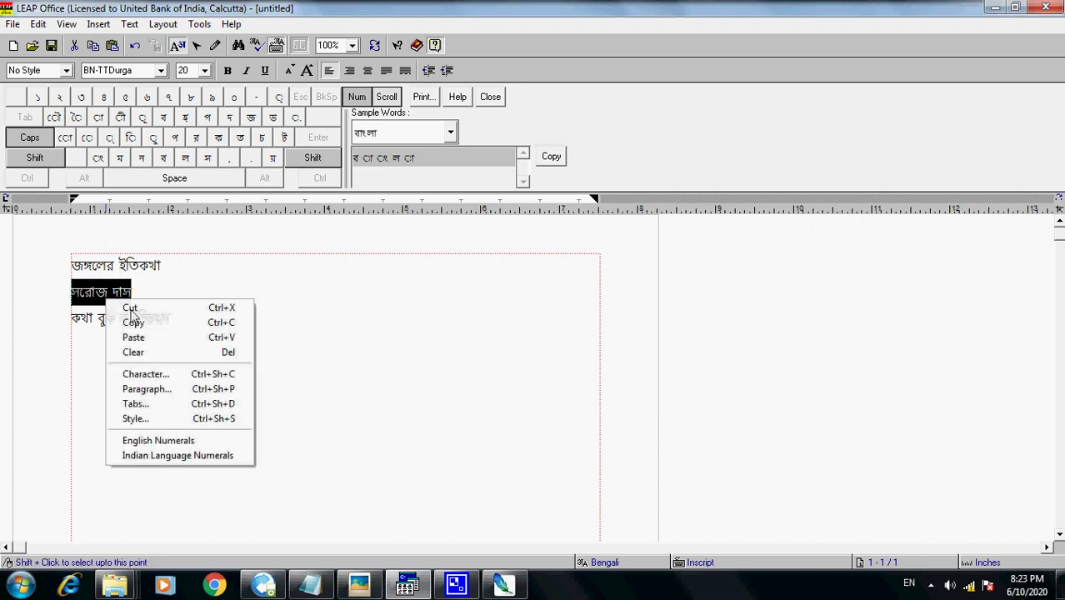
pyautogui.click(169, 323)
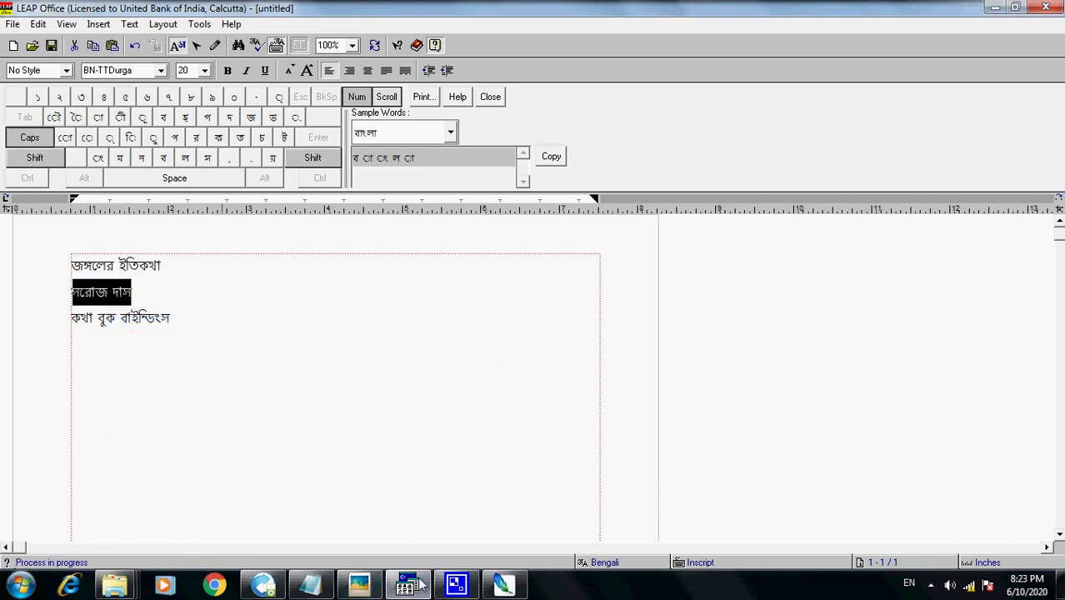
# Step: Return to Photoshop and duplicate the ইতিকথা text layer, placing the copy below the title on the cover
pyautogui.click(504, 585)
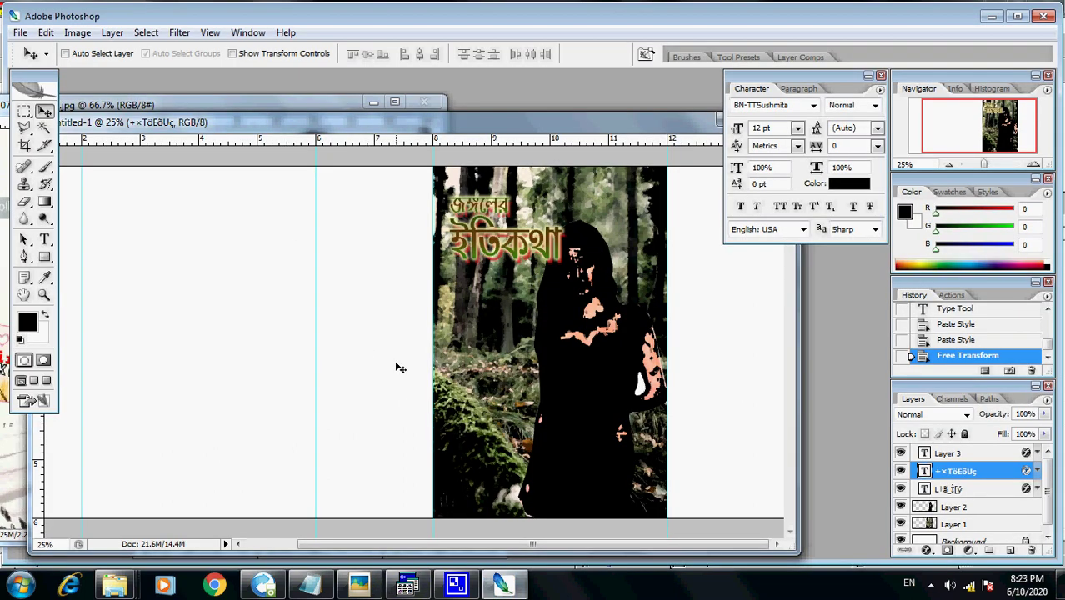
pyautogui.click(45, 32)
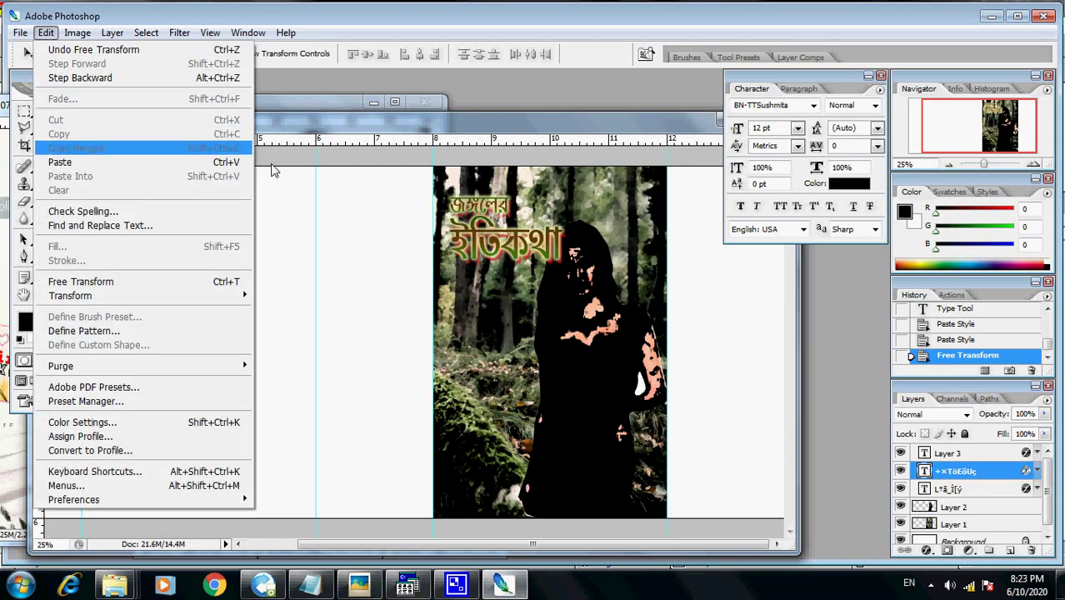
pyautogui.click(417, 128)
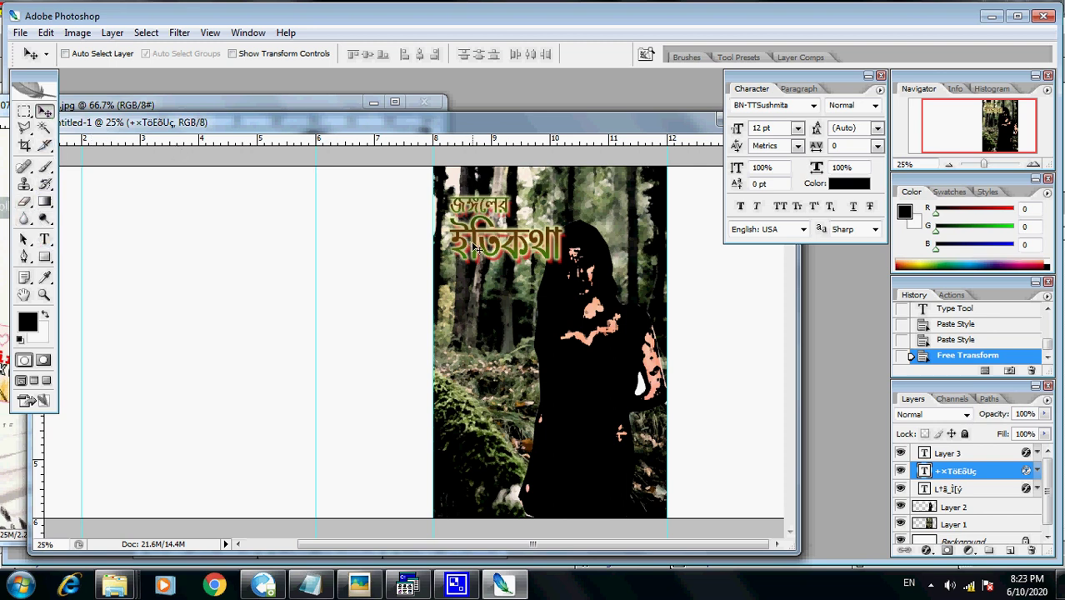
pyautogui.moveTo(478, 245); pyautogui.dragTo(463, 316)
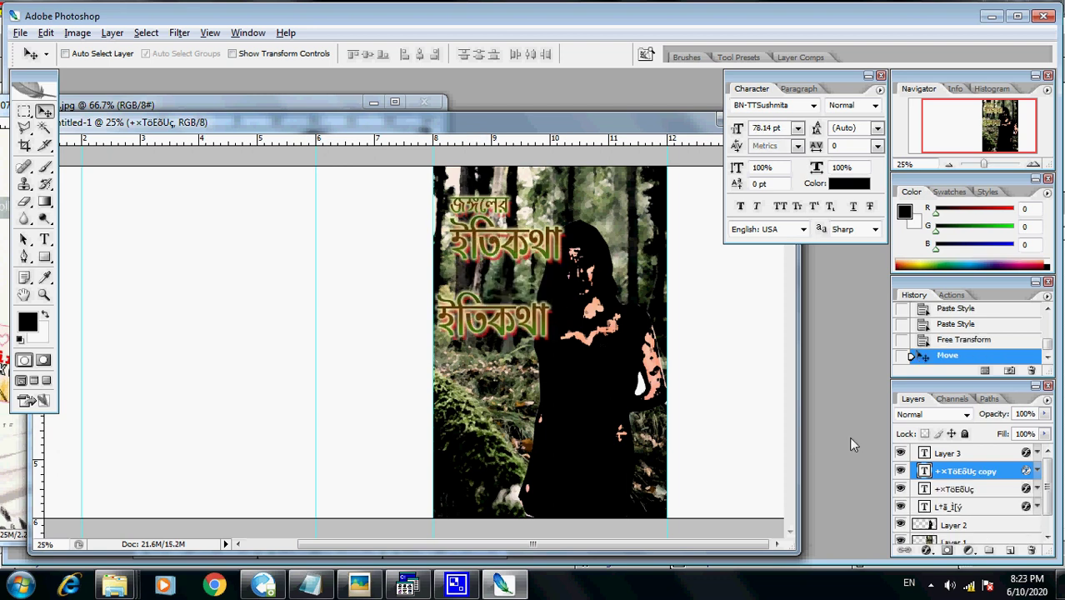
# Step: Replace the text of the duplicated ইতিকথা layer with the copied author's name and shift it slightly upward
pyautogui.doubleClick(925, 471)
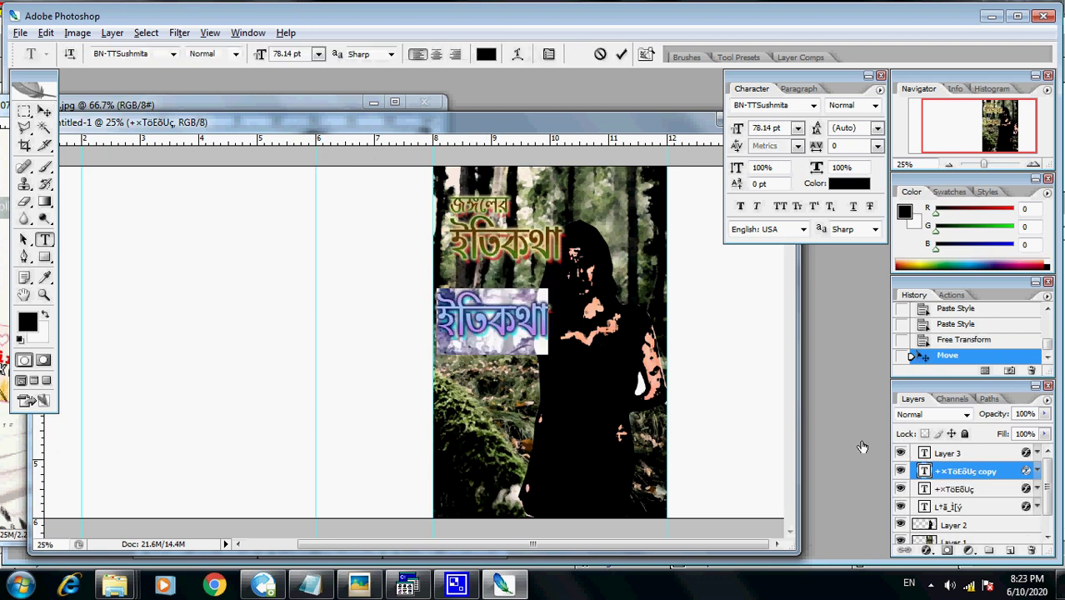
pyautogui.click(46, 32)
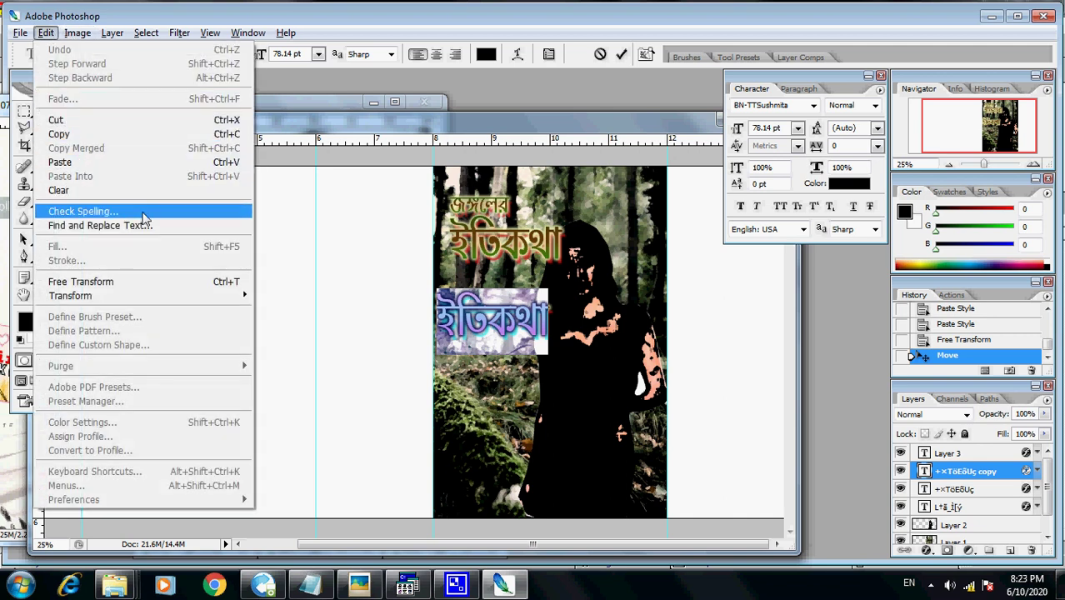
pyautogui.click(112, 162)
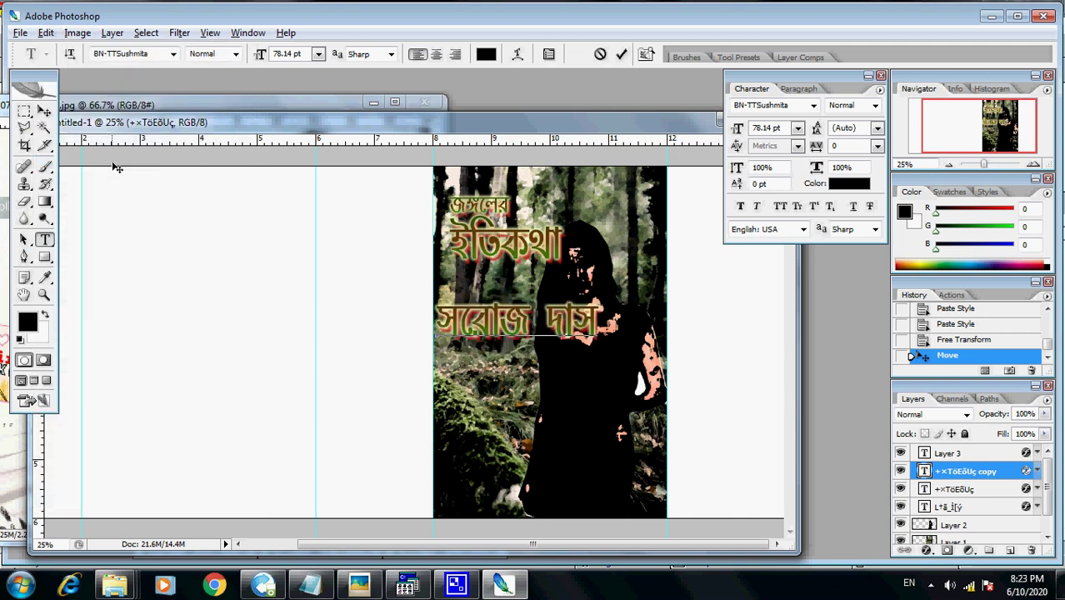
pyautogui.click(44, 110)
pyautogui.moveTo(506, 336); pyautogui.dragTo(502, 325)
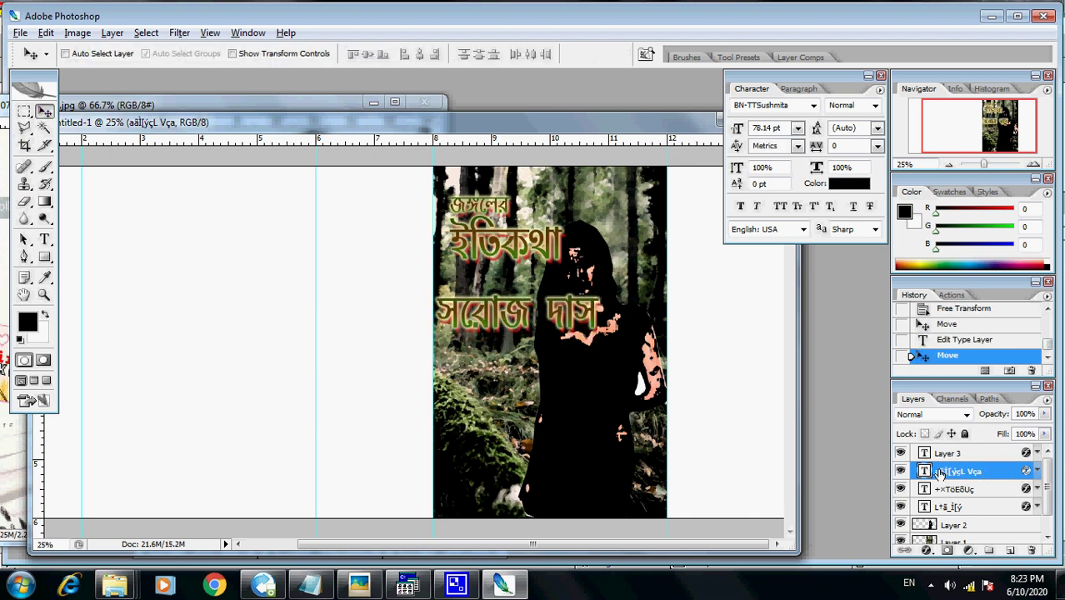
# Step: Open the layer style of the author's name layer and turn off its Gradient Overlay
pyautogui.click(1037, 472)
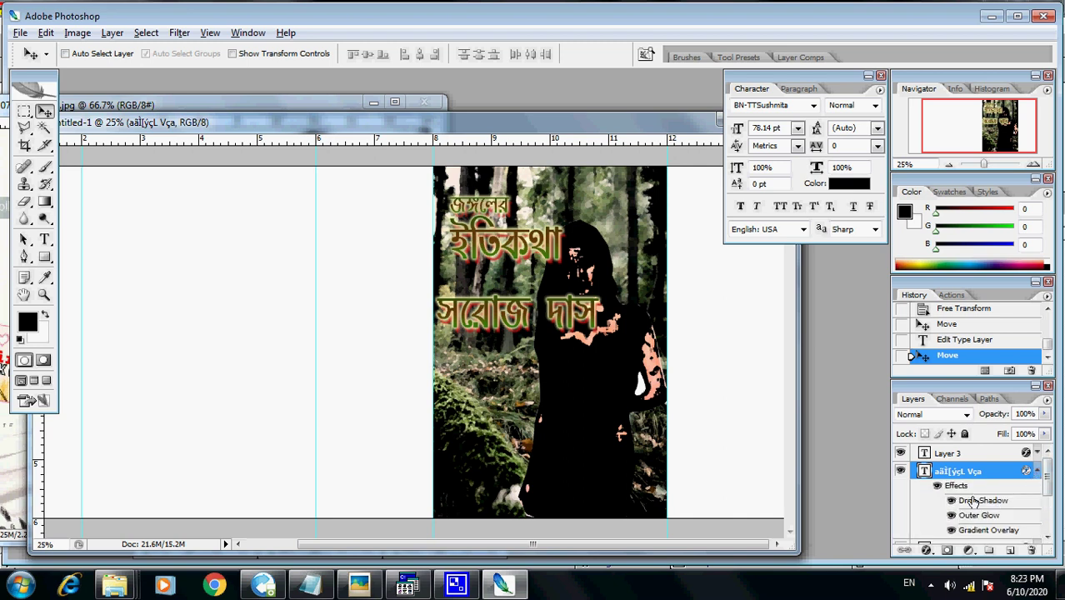
pyautogui.doubleClick(950, 486)
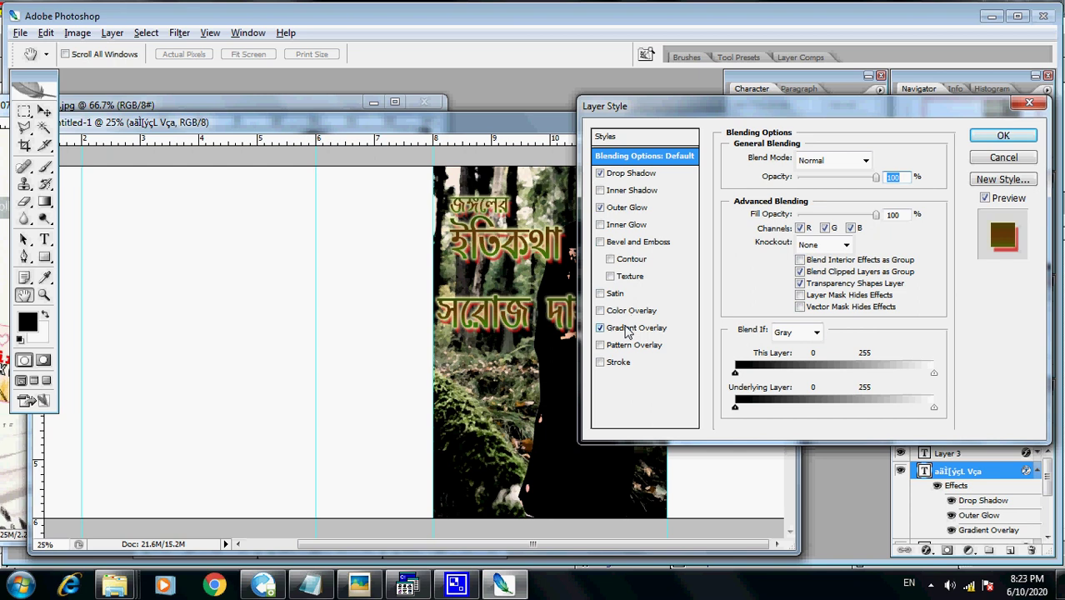
pyautogui.click(629, 330)
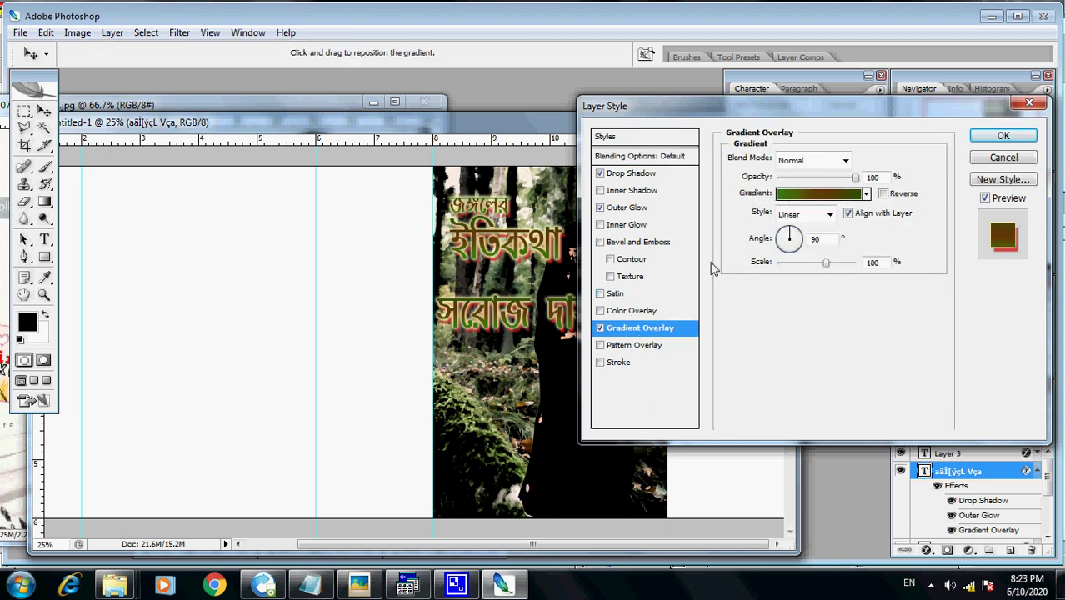
pyautogui.click(600, 328)
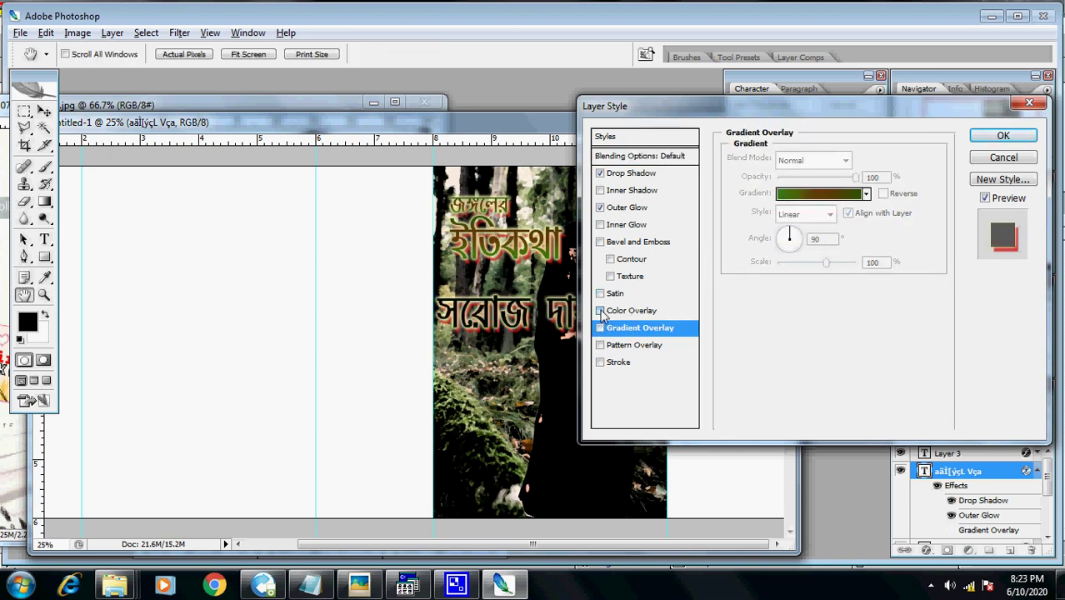
# Step: Add a white (#ffffff) Color Overlay with Normal blend mode to the author's name and apply the layer style
pyautogui.click(600, 311)
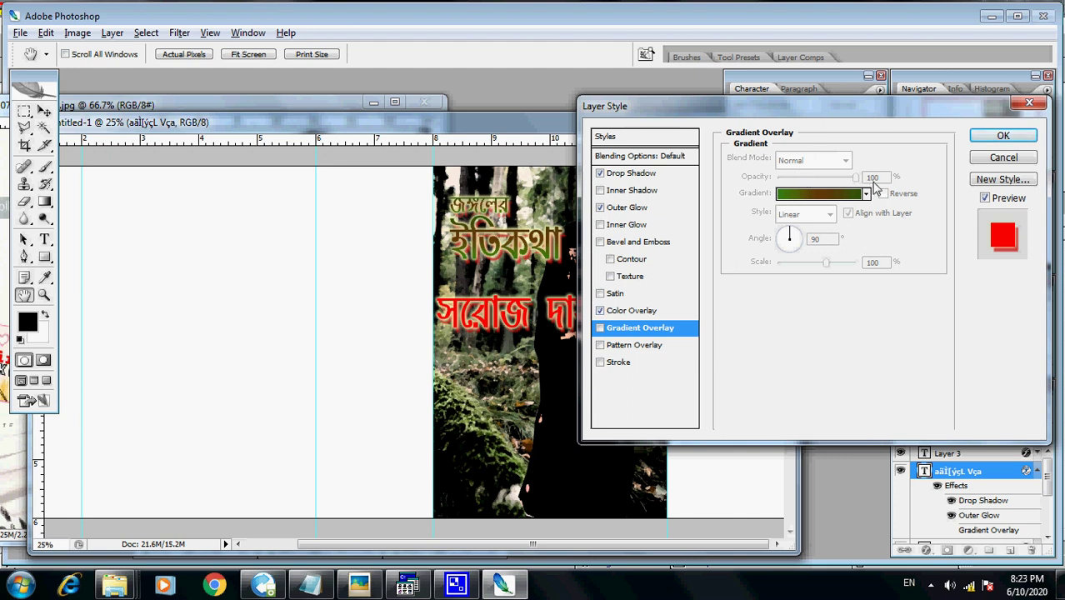
pyautogui.click(642, 311)
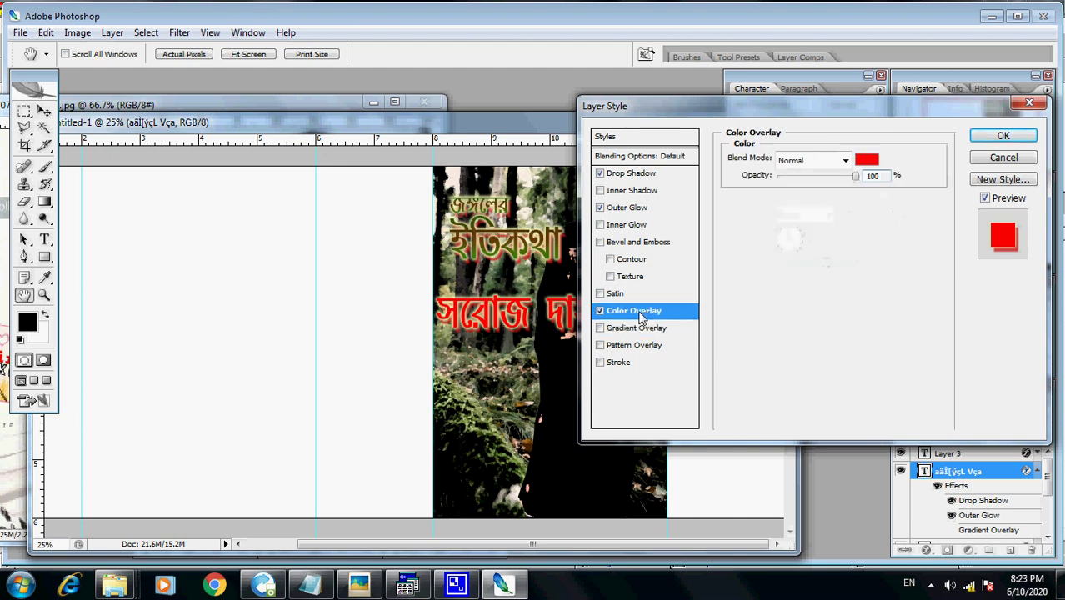
pyautogui.click(814, 162)
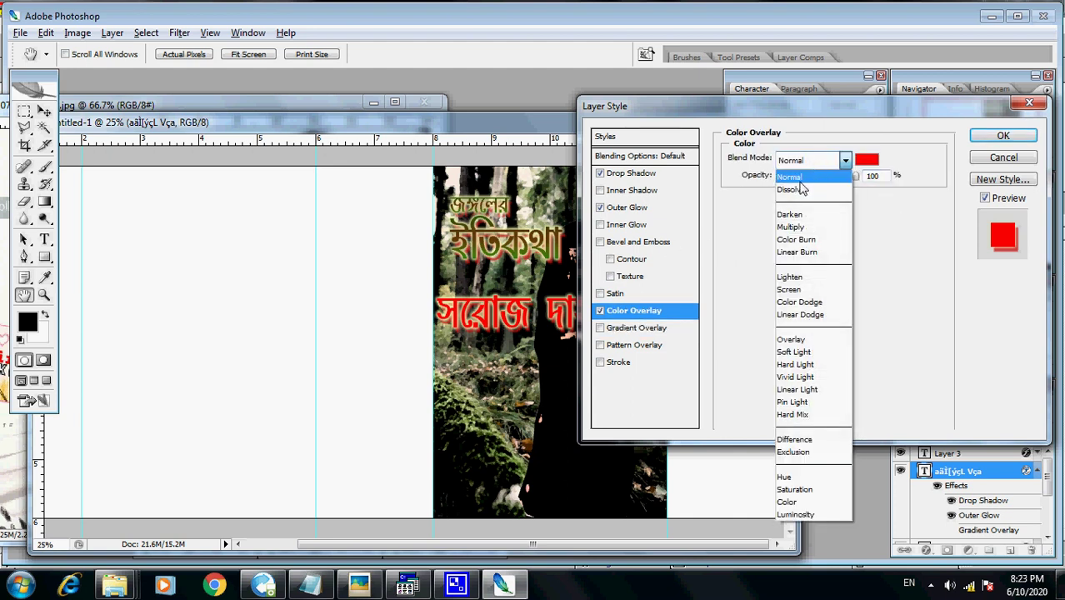
pyautogui.click(801, 177)
pyautogui.click(858, 164)
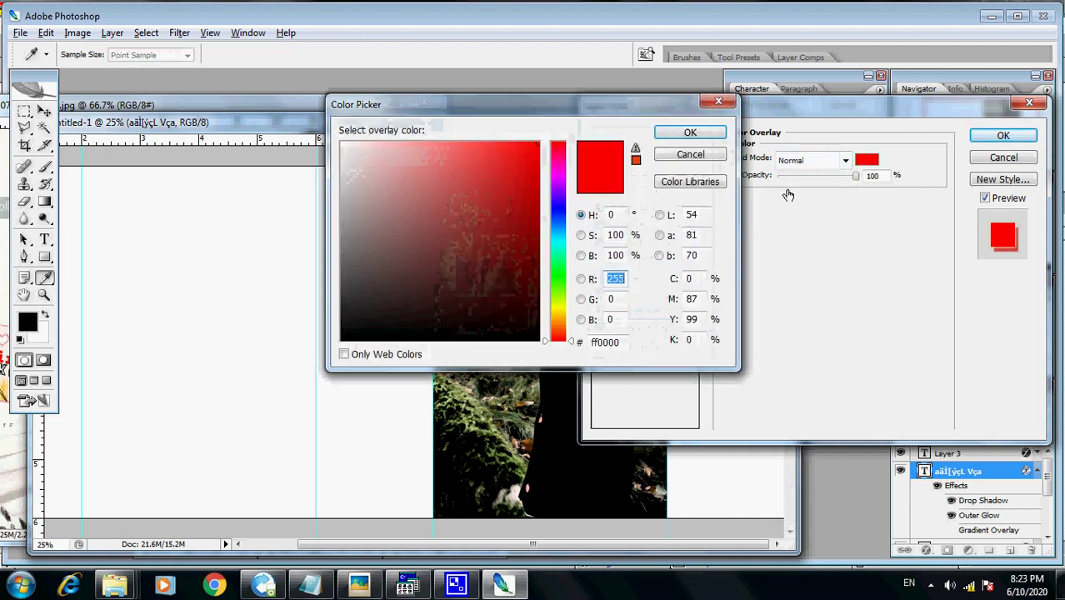
pyautogui.click(343, 144)
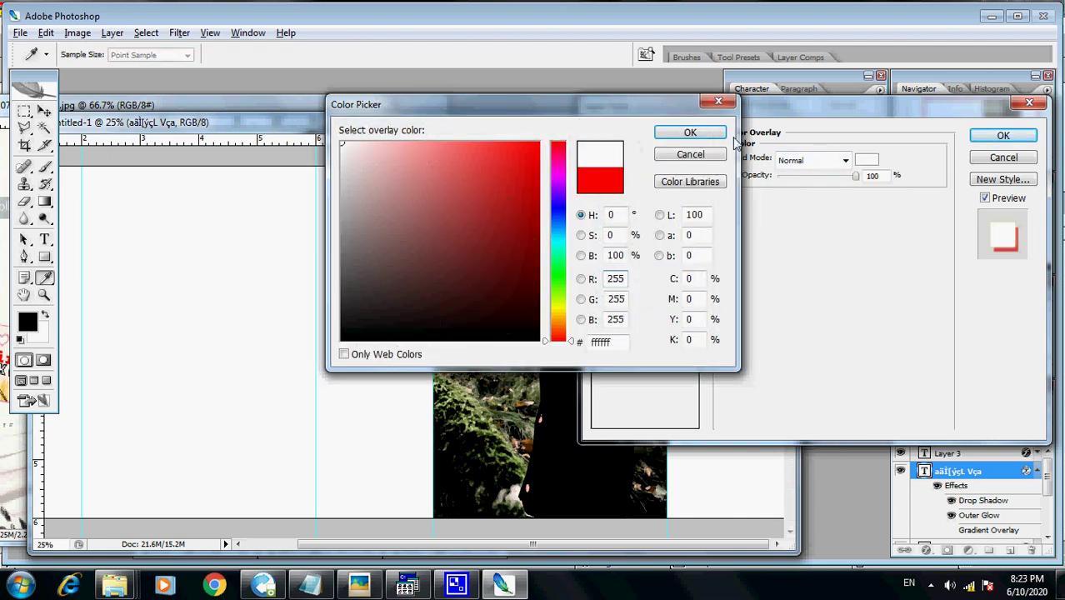
pyautogui.click(673, 134)
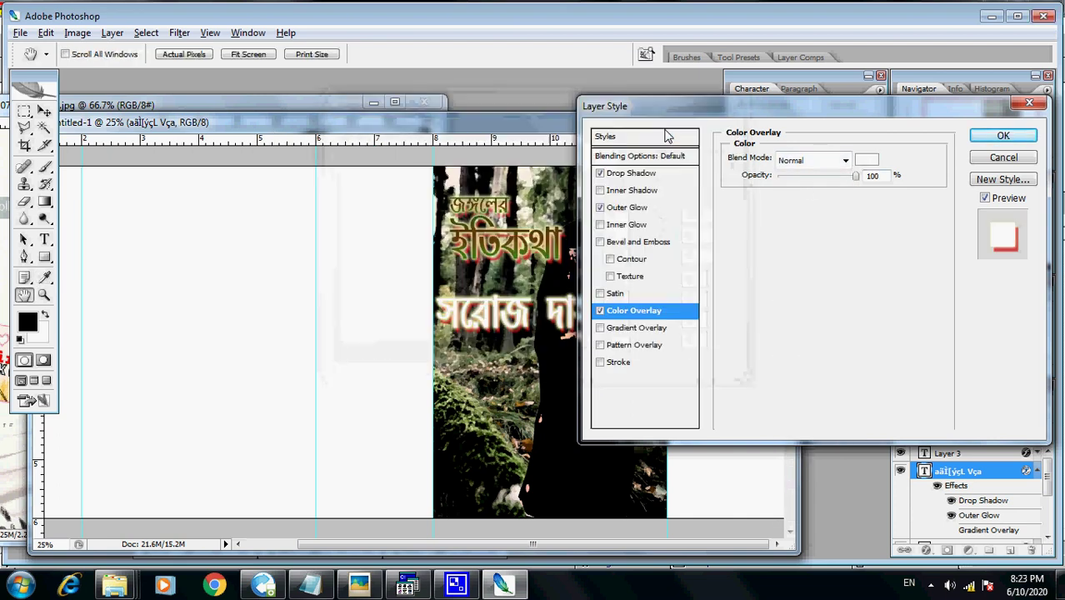
pyautogui.click(999, 137)
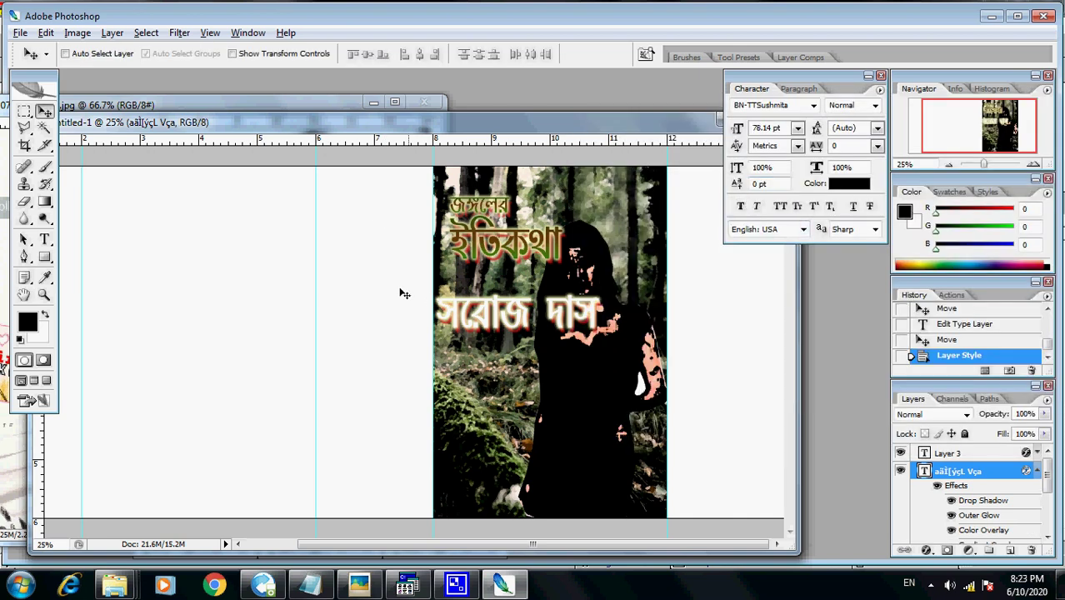
# Step: Scale the author's name to about 50% width and 57.1% height with Free Transform and place it below the title
pyautogui.click(46, 33)
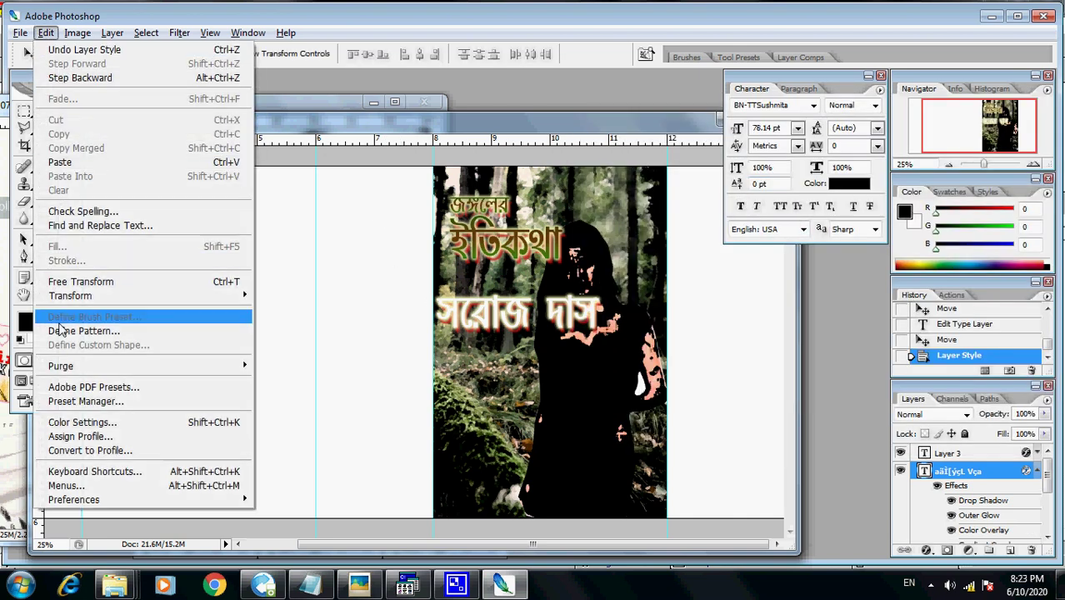
pyautogui.click(105, 284)
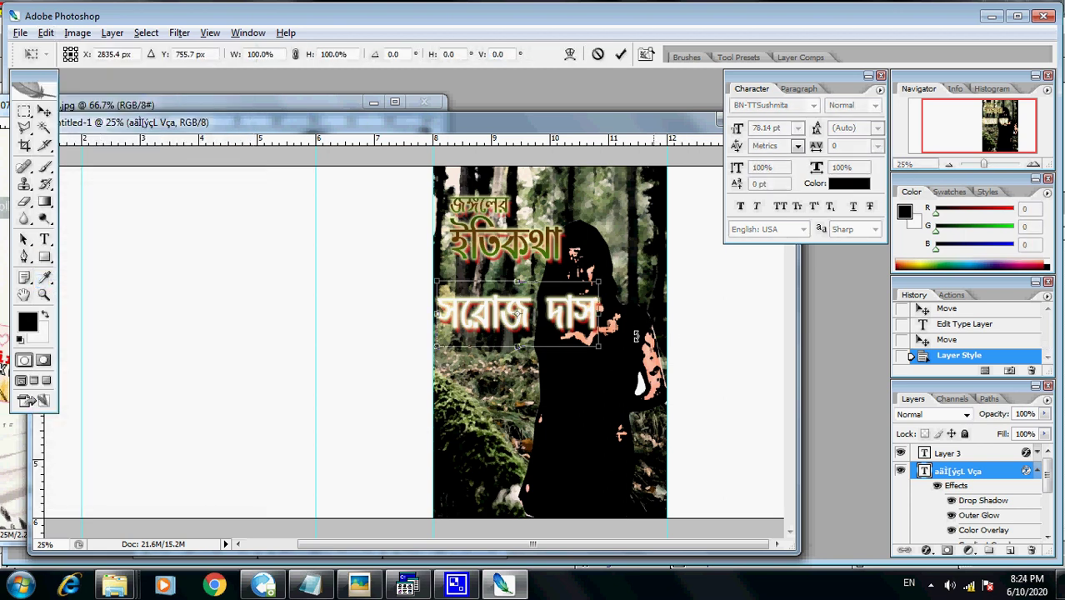
pyautogui.moveTo(607, 349); pyautogui.dragTo(490, 206)
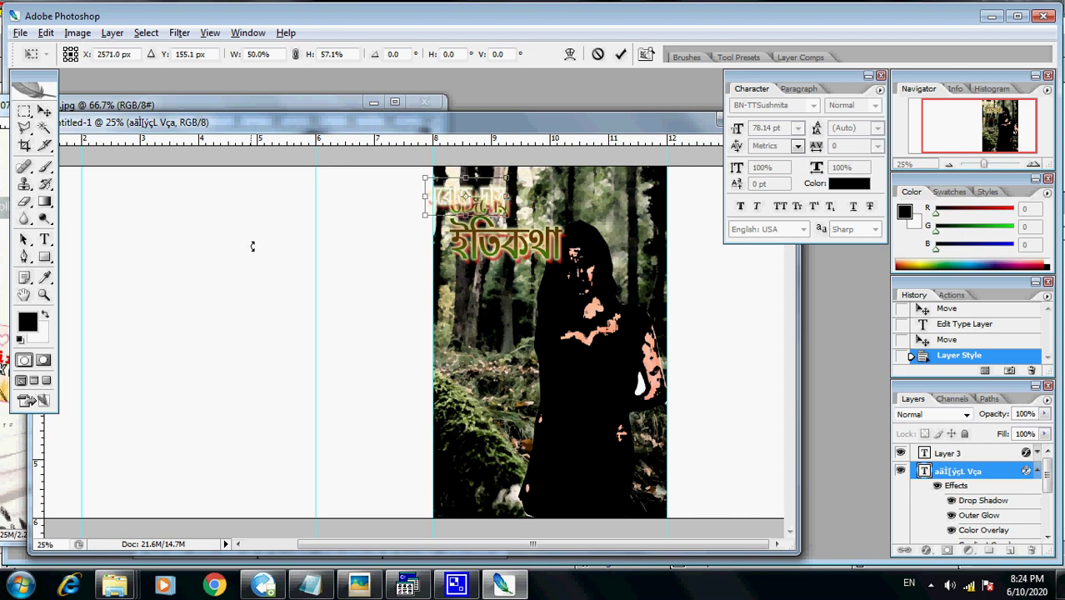
pyautogui.press('Return')
pyautogui.moveTo(472, 199); pyautogui.dragTo(482, 342)
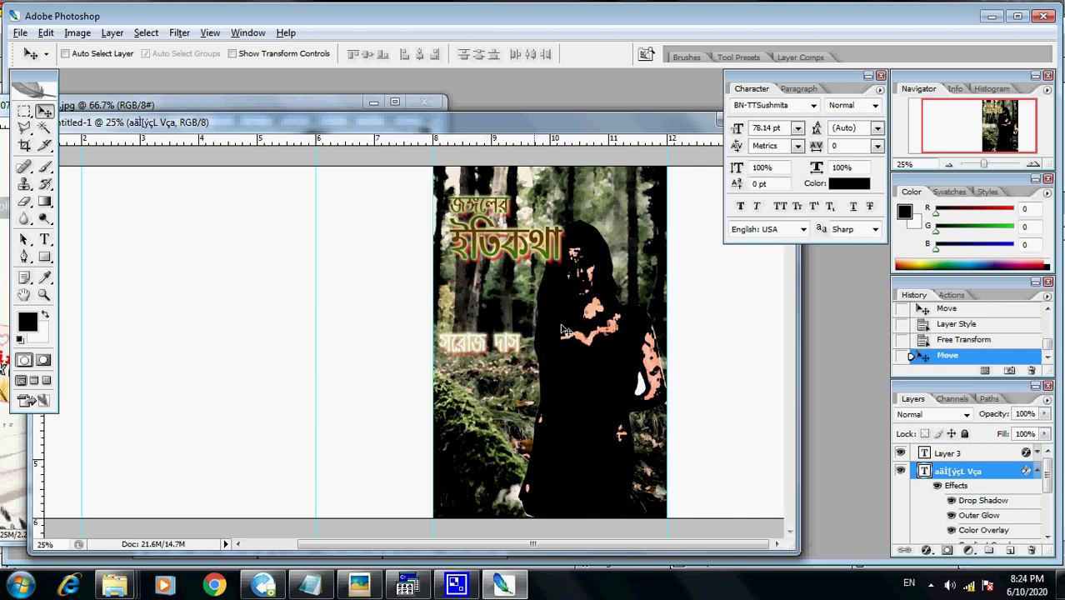
# Step: Turn off the Outer Glow of the author's name layer, keeping its Drop Shadow and white Color Overlay
pyautogui.doubleClick(947, 492)
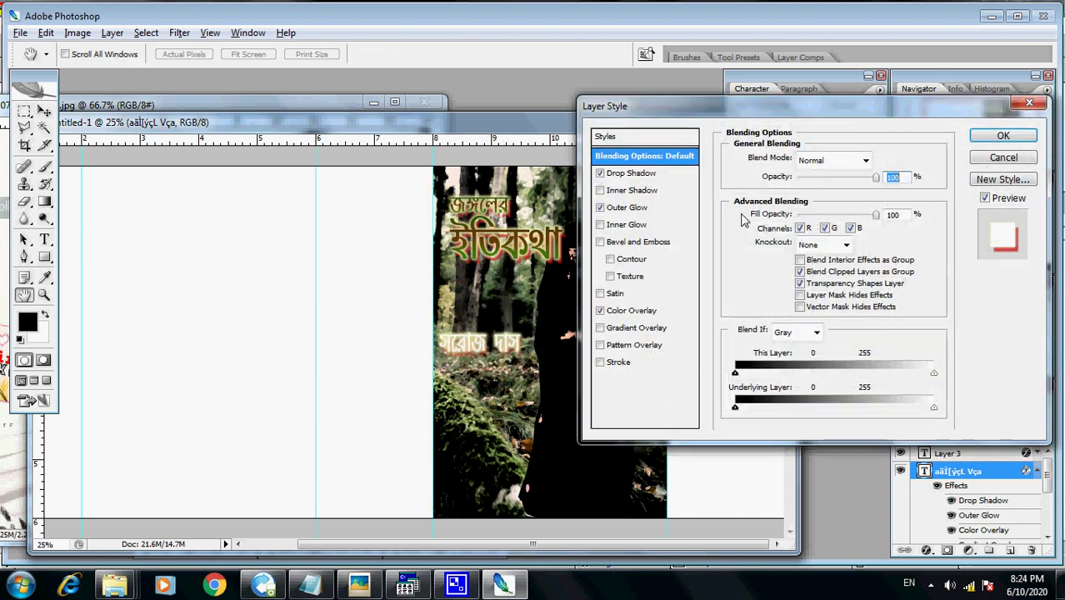
pyautogui.click(599, 311)
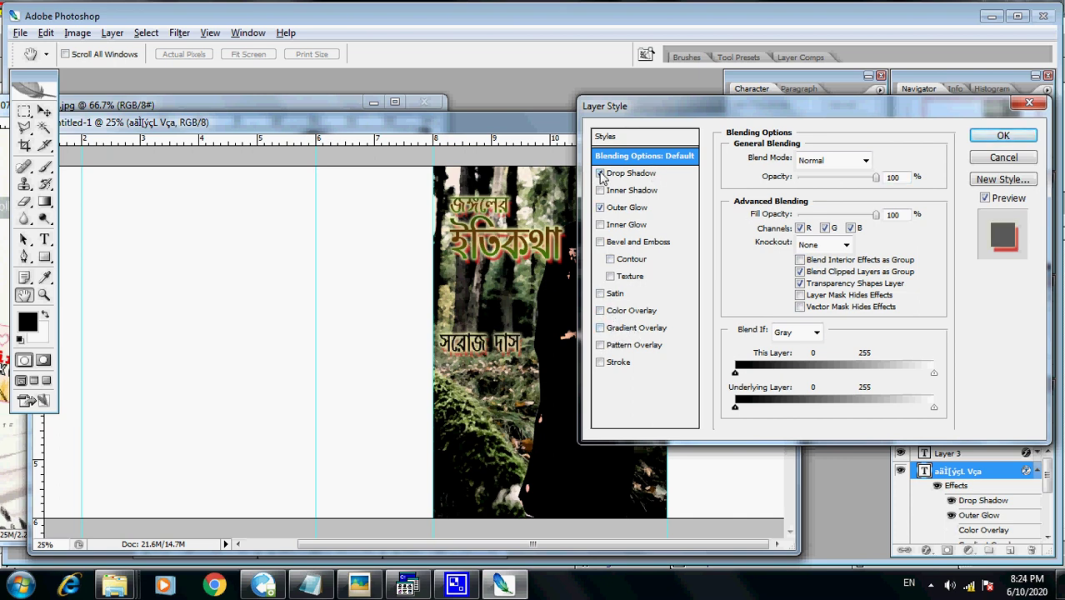
pyautogui.click(600, 207)
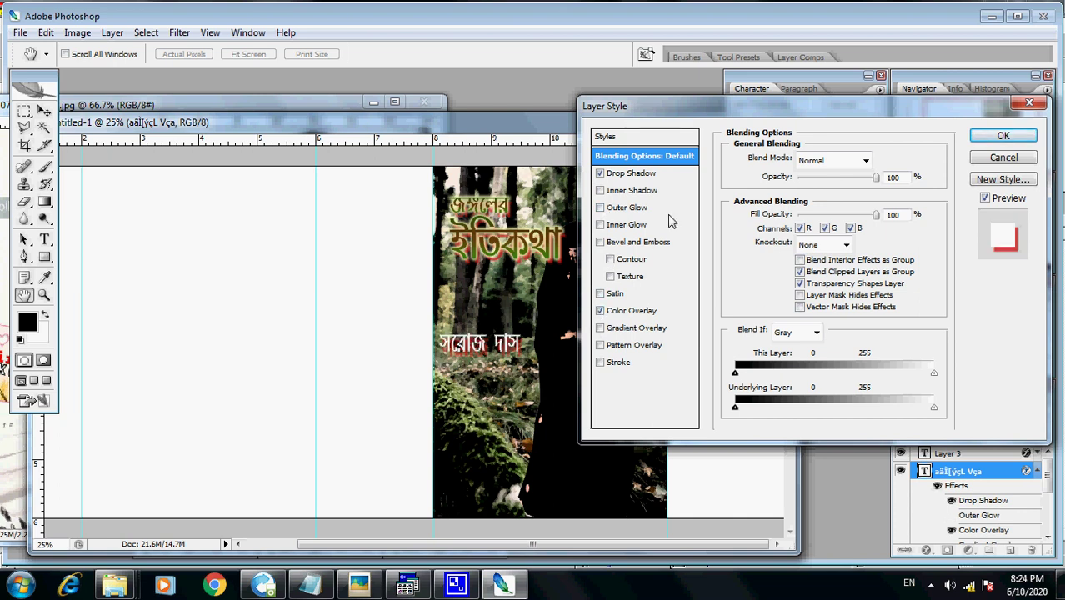
pyautogui.click(1001, 136)
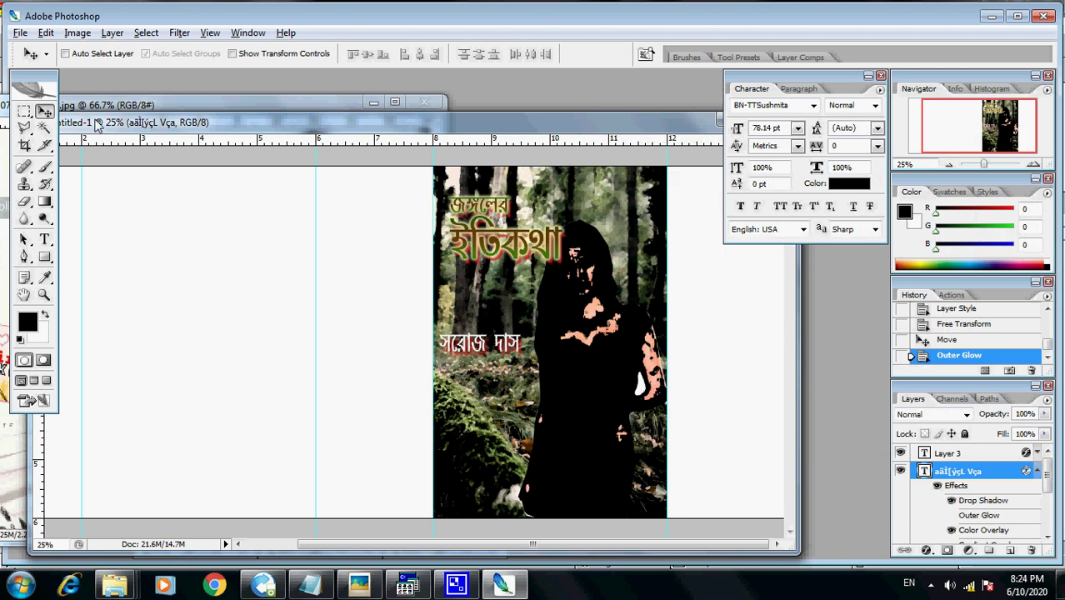
# Step: Shrink the author's name to about 45.9% width and 54.1% height with Free Transform and place it directly above জঙ্গলের
pyautogui.click(46, 33)
pyautogui.click(57, 287)
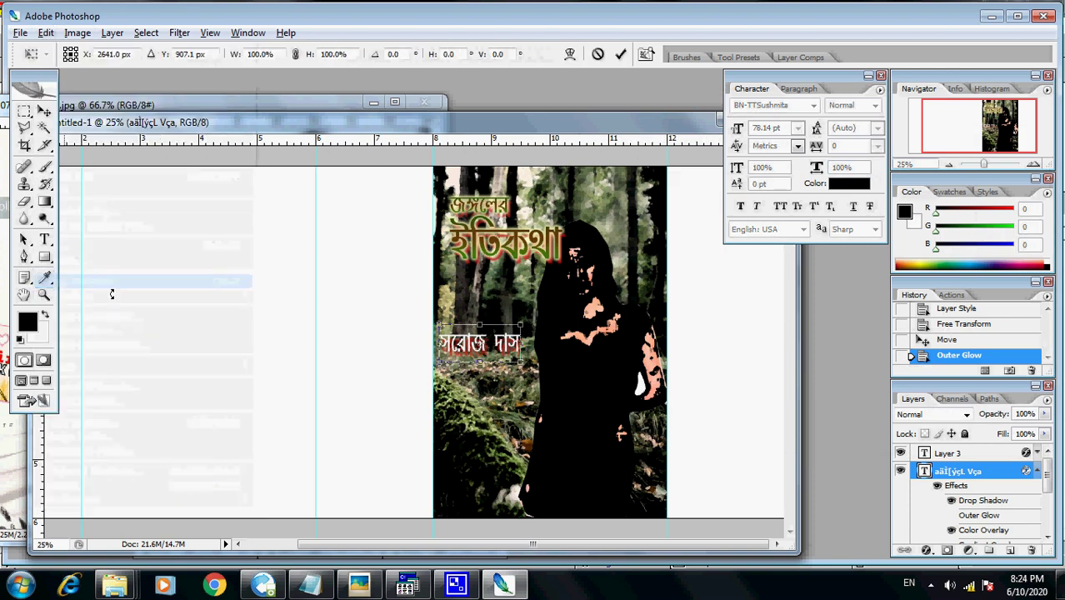
pyautogui.moveTo(521, 361); pyautogui.dragTo(490, 189)
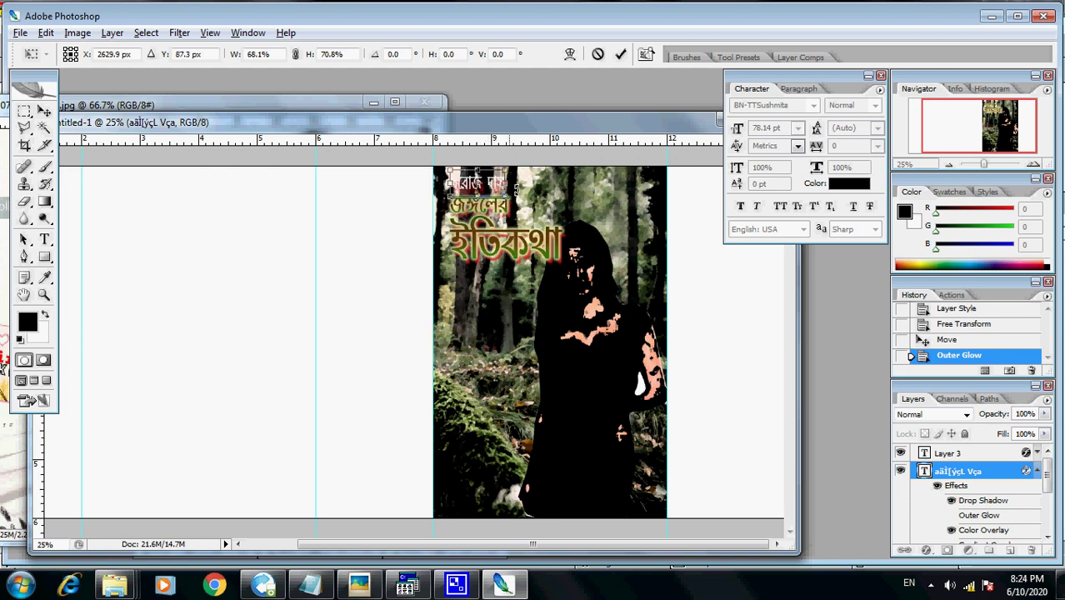
pyautogui.moveTo(507, 198); pyautogui.dragTo(488, 187)
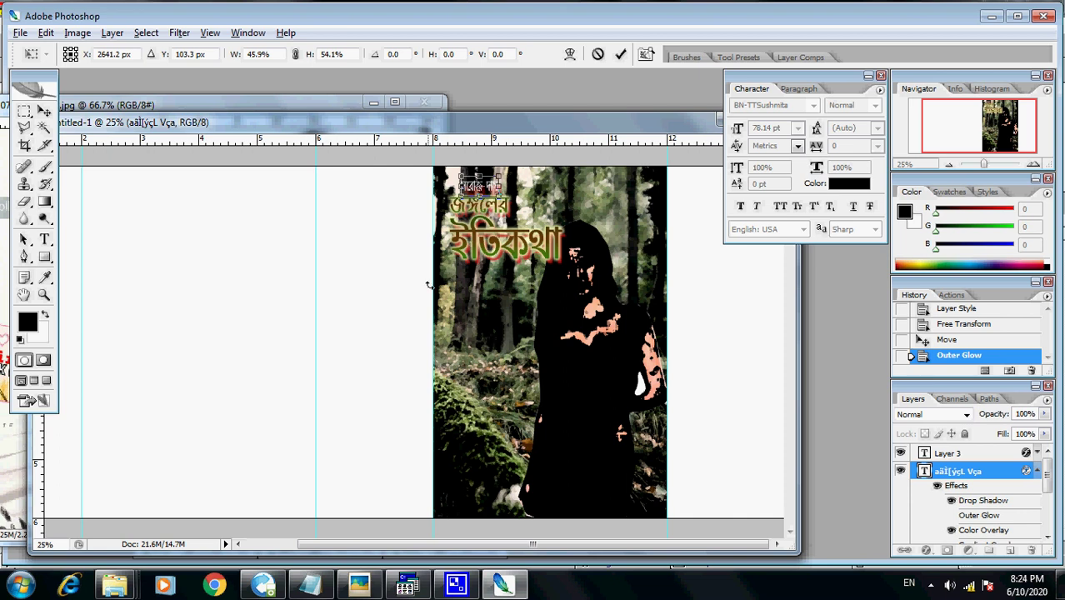
pyautogui.press('Return')
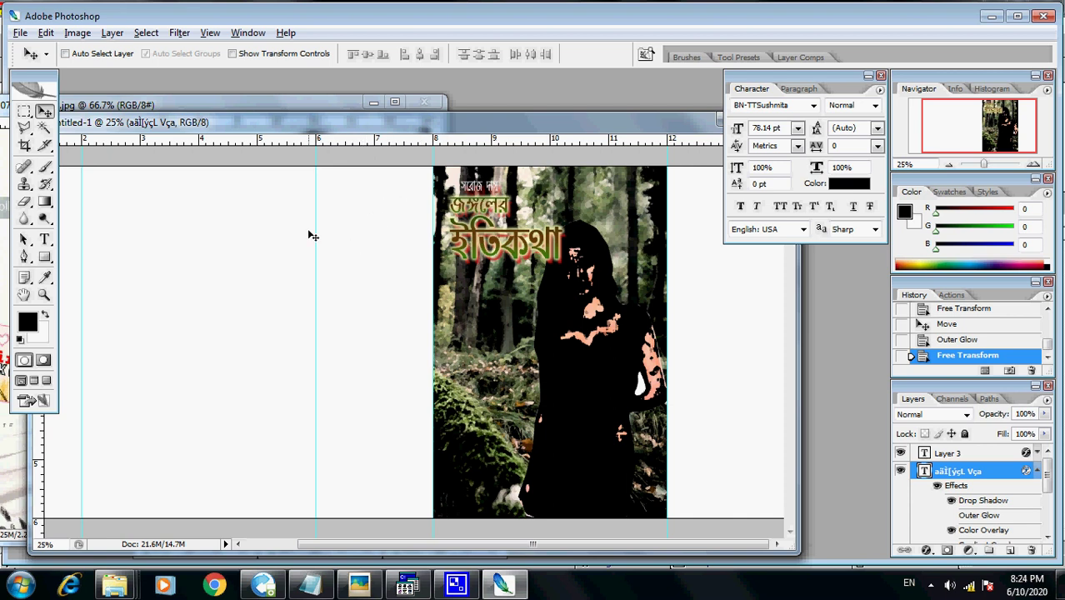
# Step: Select the full-height spine area between the 6 and 8 inch guides with the Rectangular Marquee and create a new layer for it
pyautogui.click(24, 111)
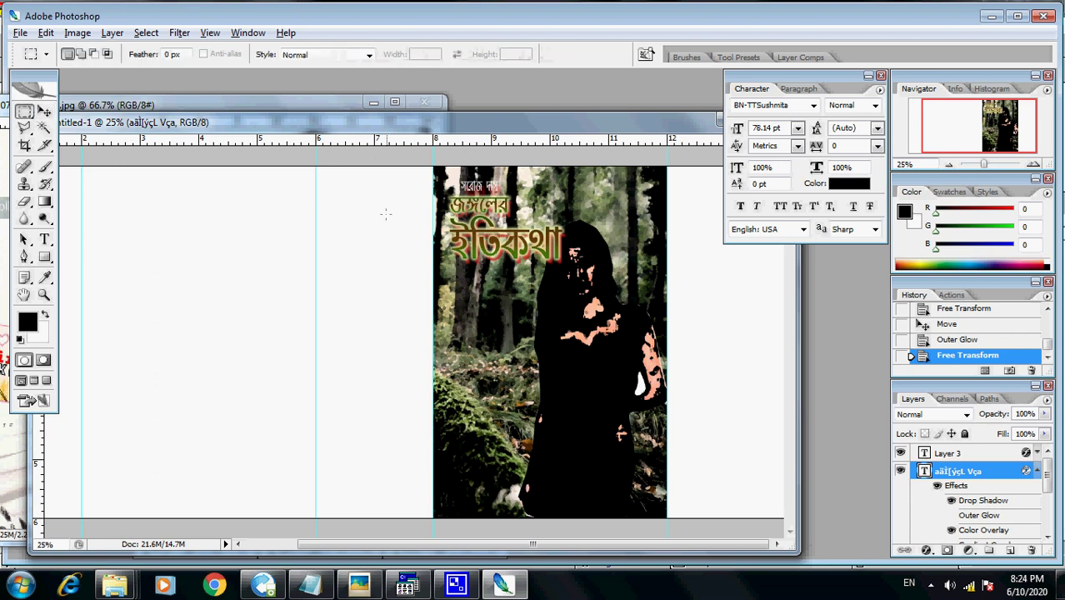
pyautogui.moveTo(363, 227); pyautogui.dragTo(432, 517)
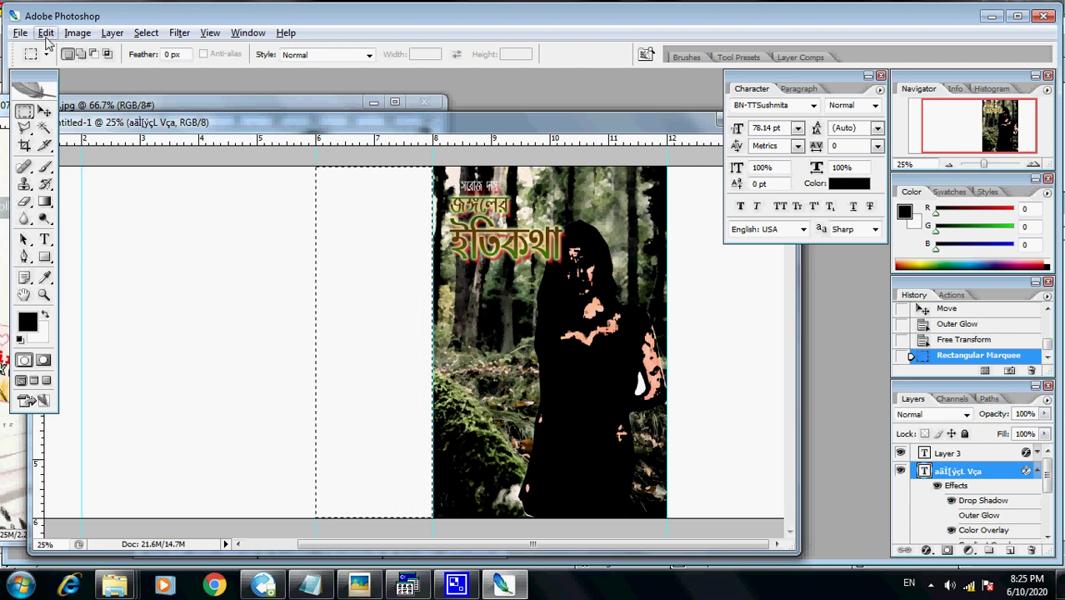
pyautogui.click(112, 32)
pyautogui.moveTo(140, 51)
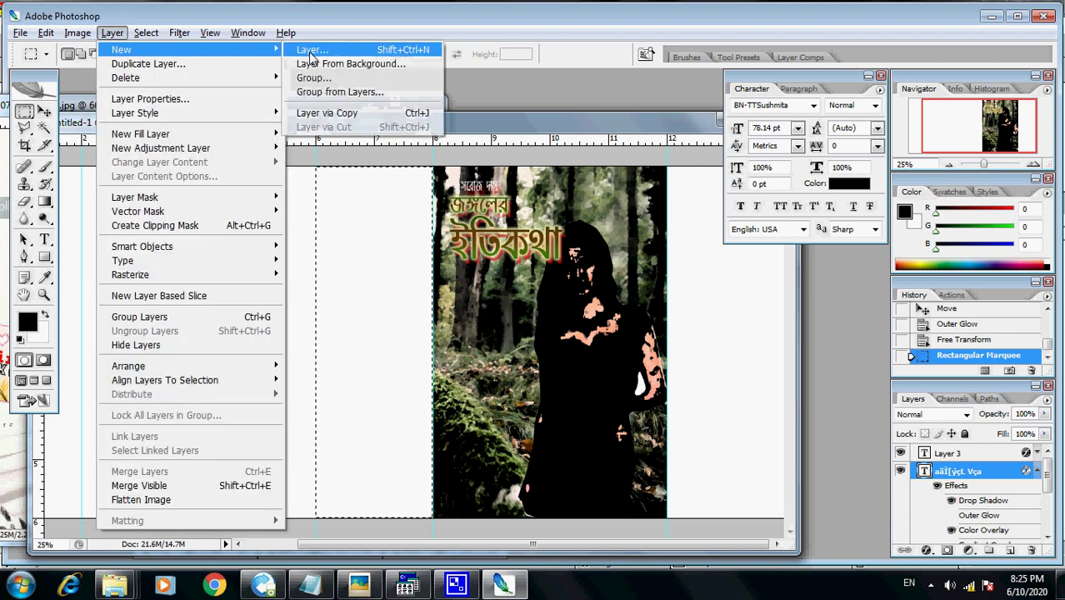
pyautogui.click(312, 50)
pyautogui.click(671, 185)
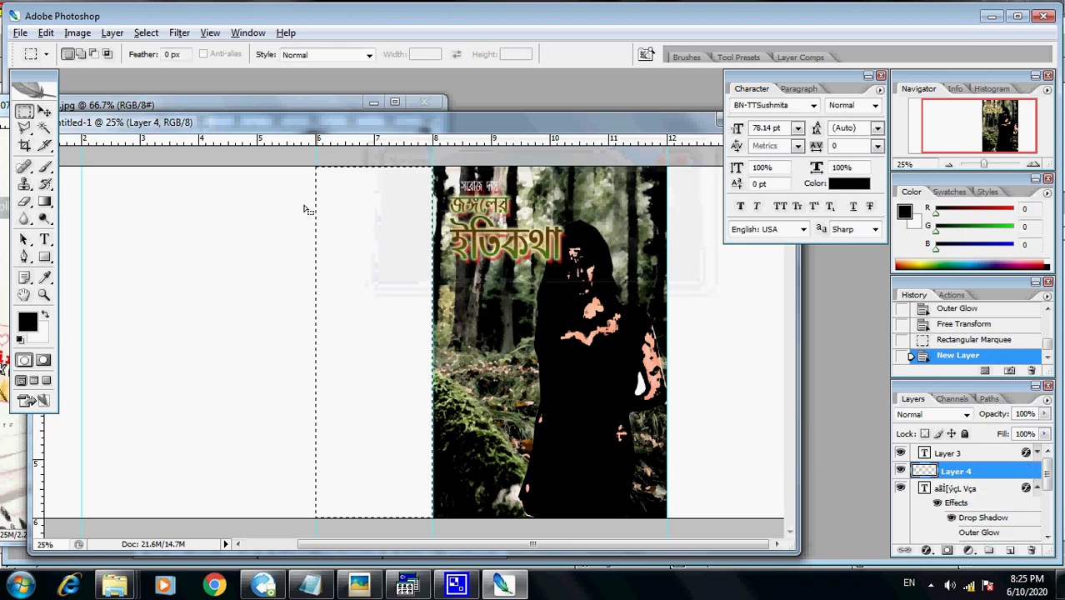
# Step: Start a gradient from the Violet, Green, Orange preset and recolor its first stop dark olive green
pyautogui.click(44, 203)
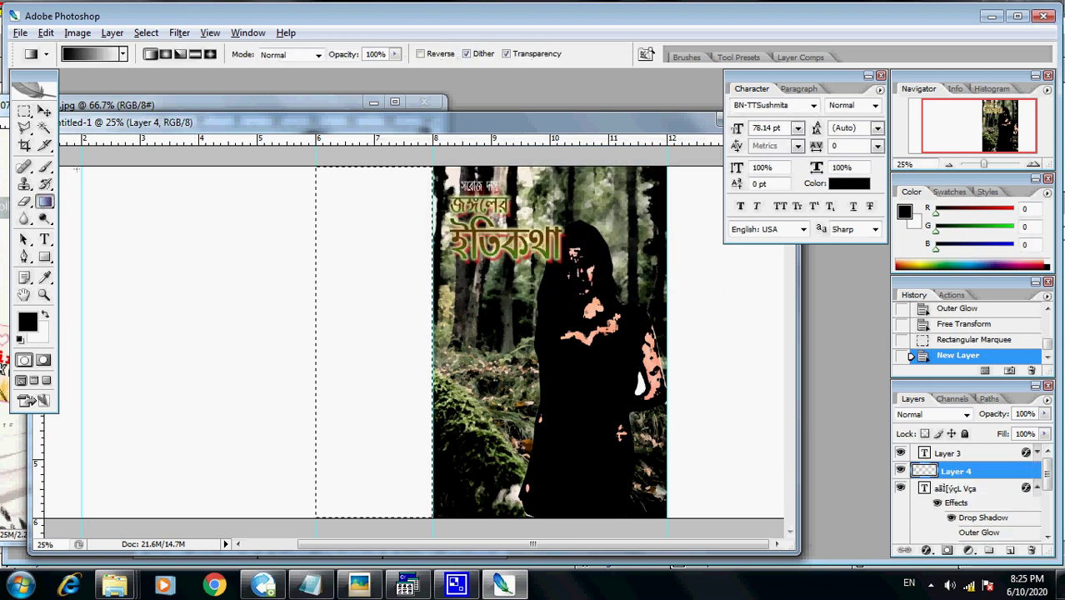
pyautogui.click(97, 57)
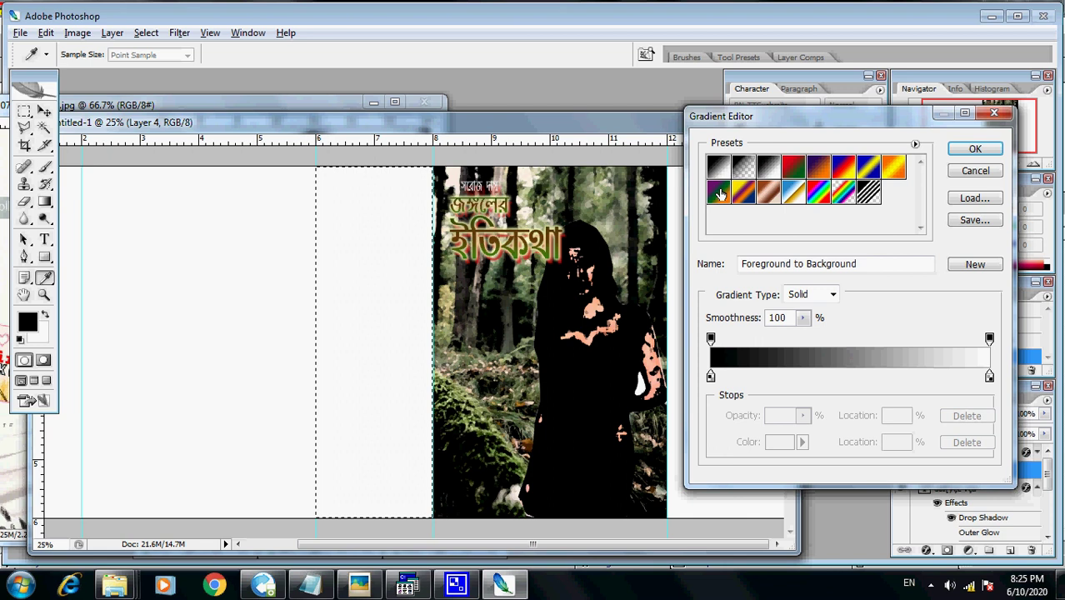
pyautogui.click(721, 194)
pyautogui.click(711, 377)
pyautogui.click(778, 443)
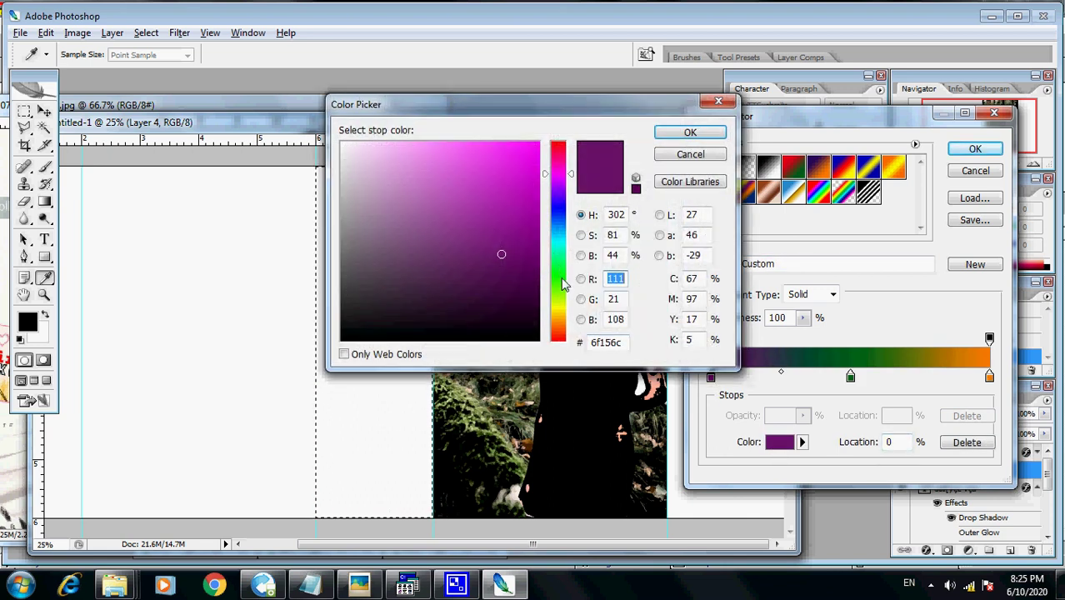
pyautogui.click(558, 303)
pyautogui.click(512, 272)
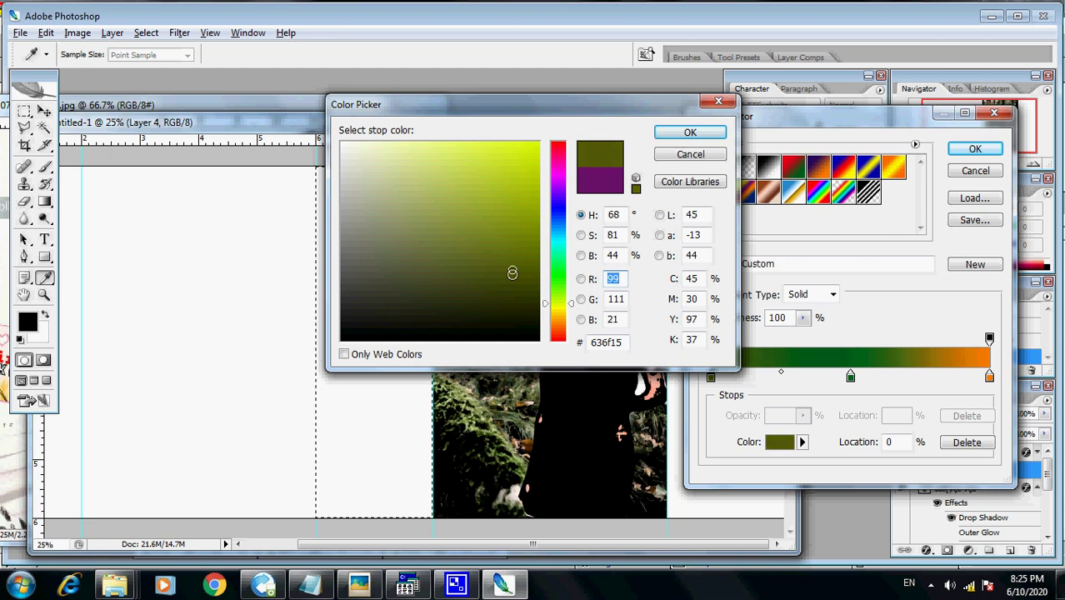
pyautogui.click(669, 135)
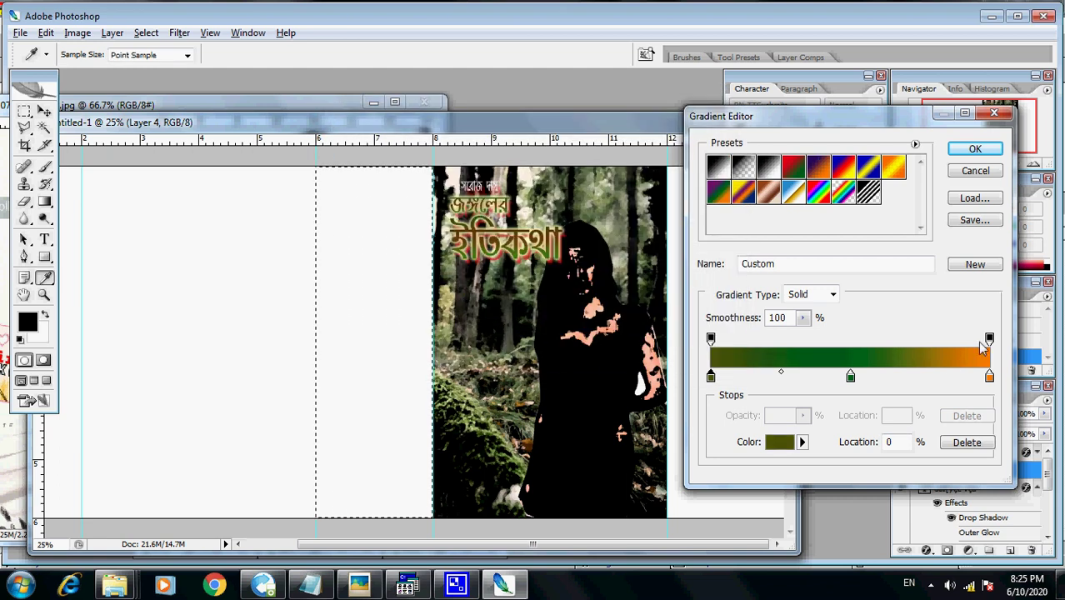
# Step: Recolor the gradient's middle stop at 50% location to a bright green
pyautogui.click(852, 378)
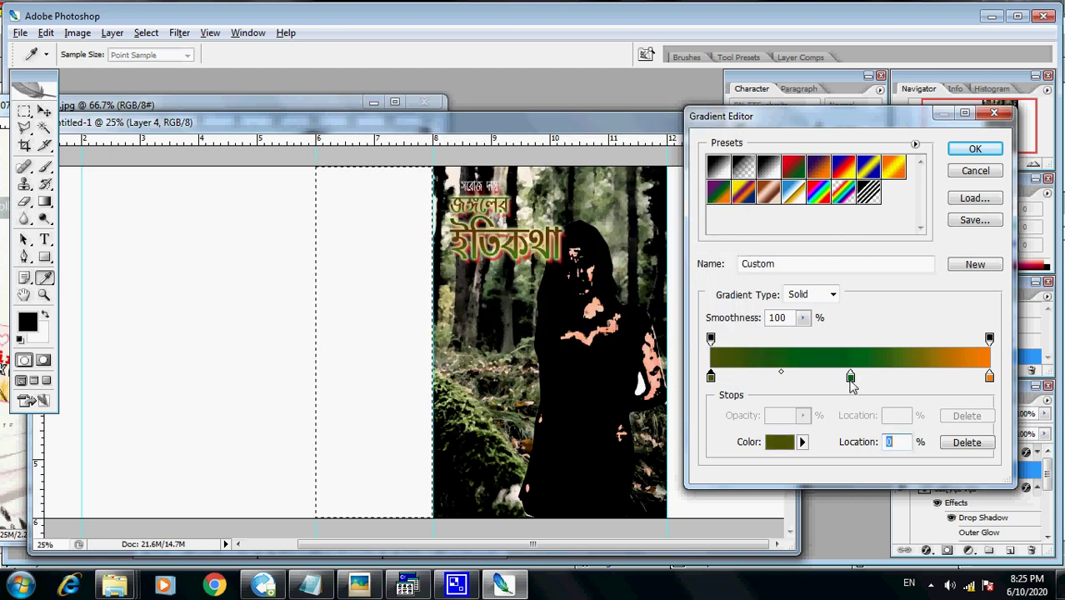
pyautogui.click(768, 446)
pyautogui.click(490, 160)
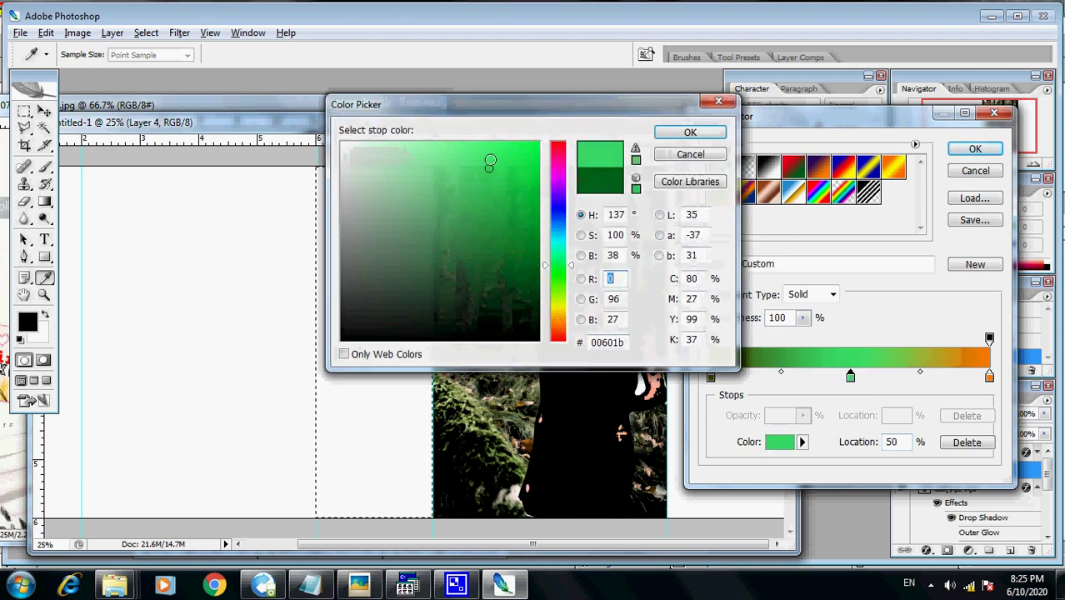
pyautogui.click(691, 134)
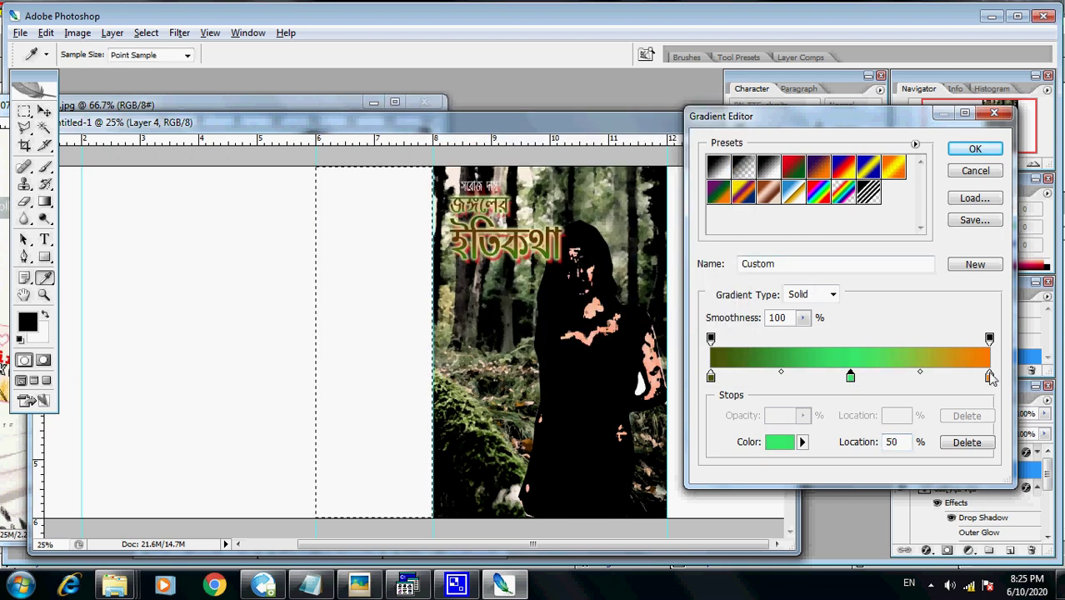
# Step: Set the gradient's end stop at 100% to dark green #344308 and fill the spine selection horizontally with the linear gradient
pyautogui.click(989, 377)
pyautogui.click(781, 442)
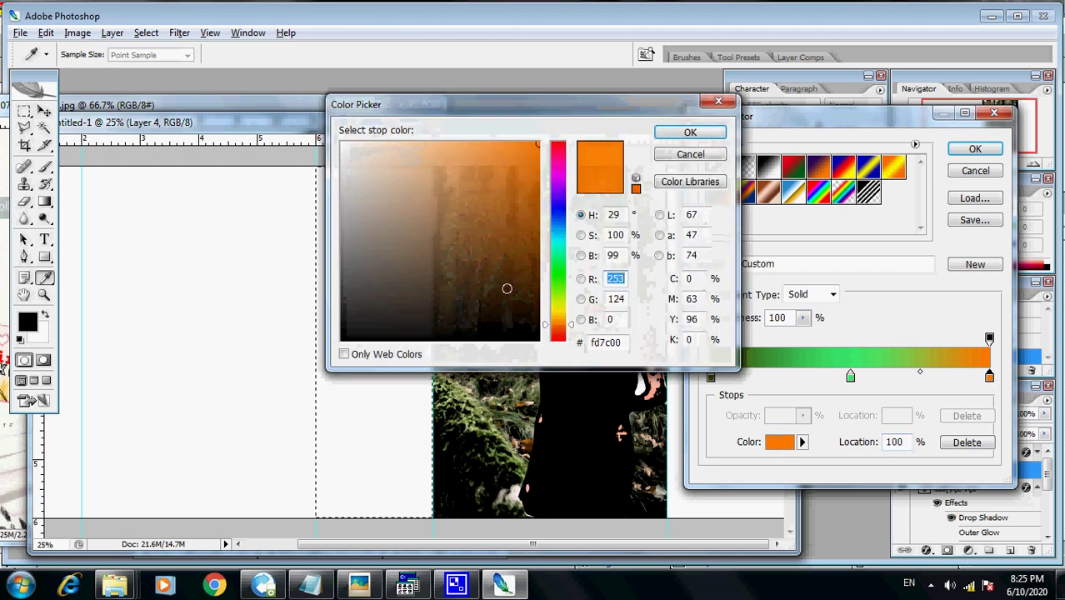
pyautogui.moveTo(546, 214); pyautogui.dragTo(552, 298)
pyautogui.click(515, 289)
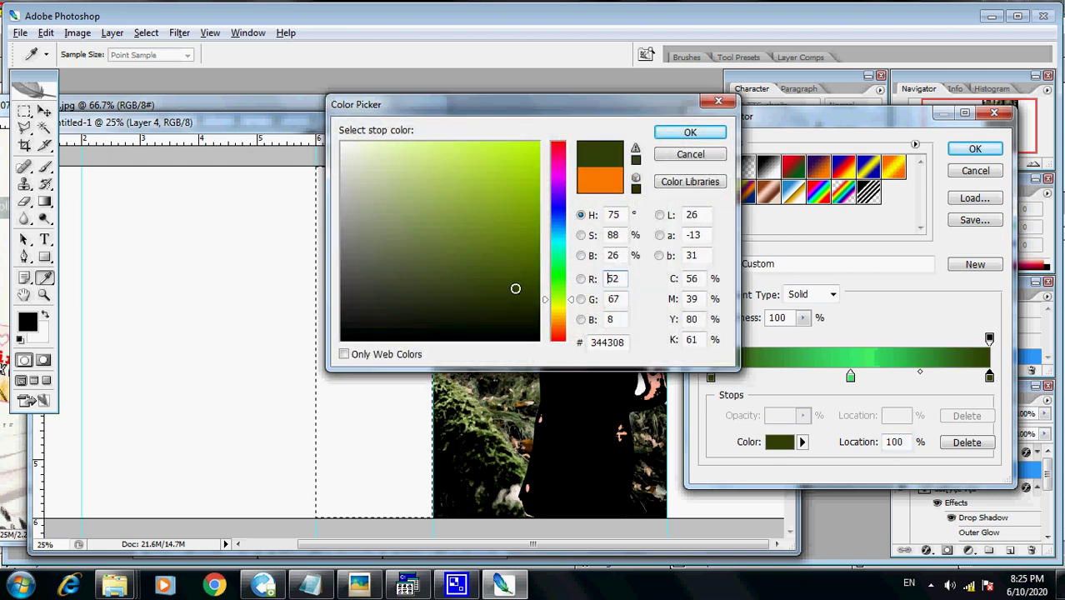
pyautogui.click(688, 134)
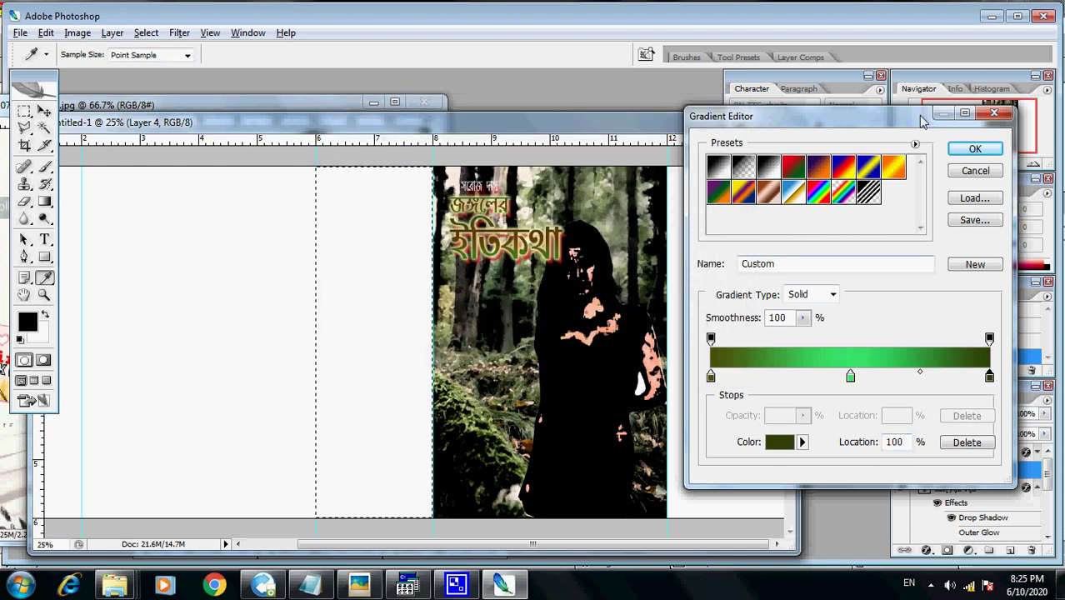
pyautogui.click(988, 149)
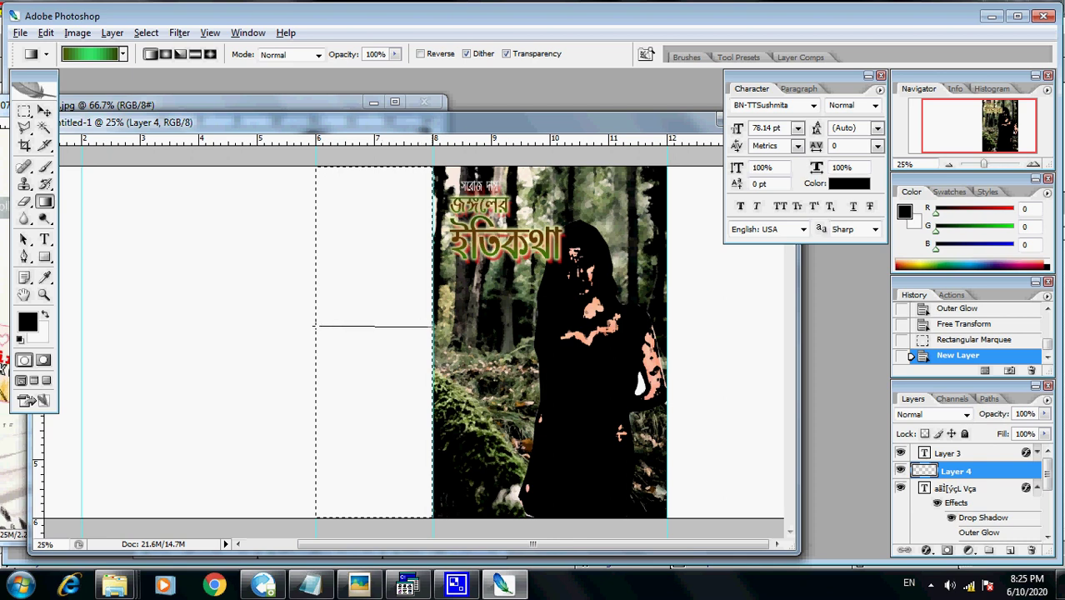
pyautogui.moveTo(432, 326); pyautogui.dragTo(431, 326)
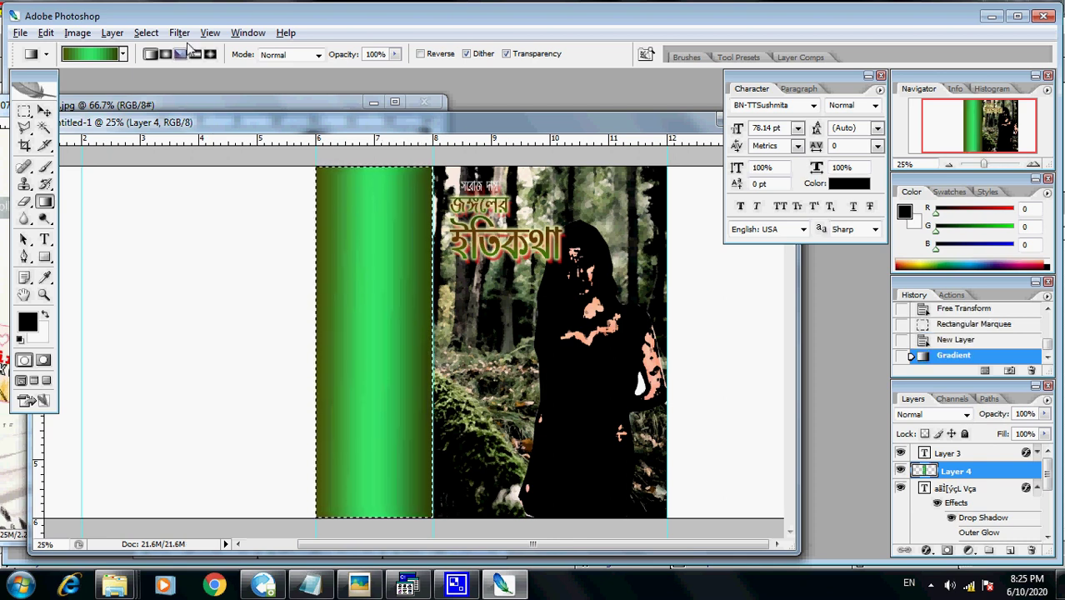
# Step: Add Noise of 12.5% with Uniform distribution to the spine gradient and deselect the area
pyautogui.click(179, 32)
pyautogui.moveTo(206, 167)
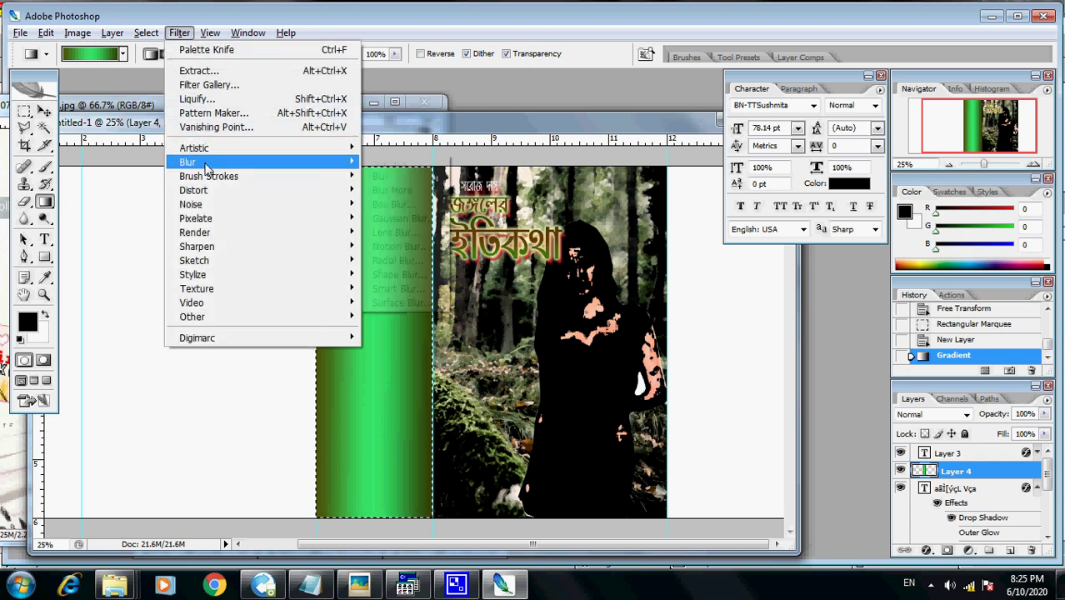
pyautogui.moveTo(204, 204)
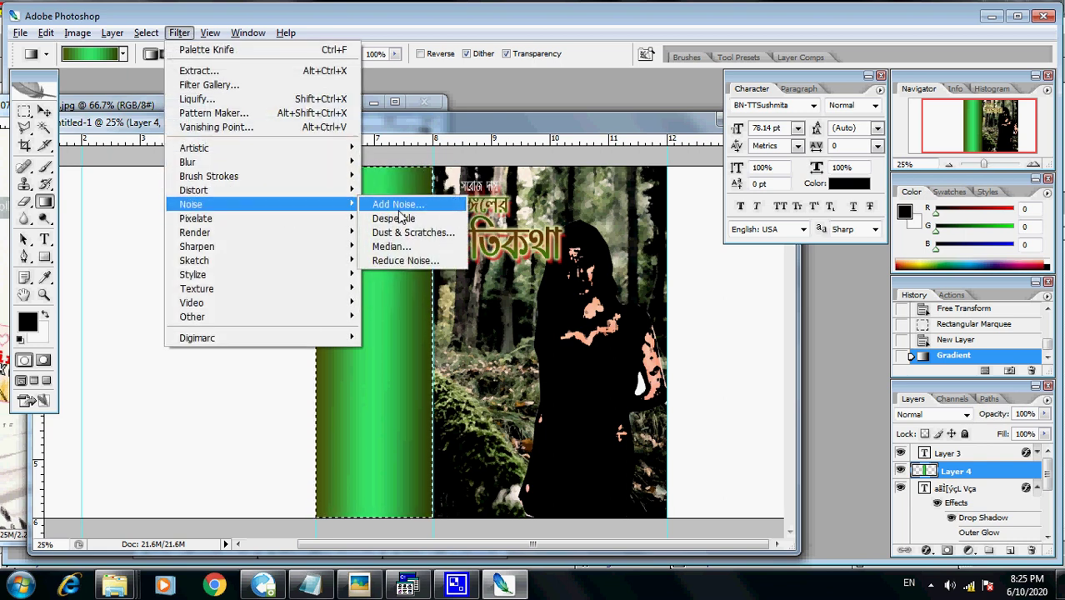
pyautogui.click(400, 207)
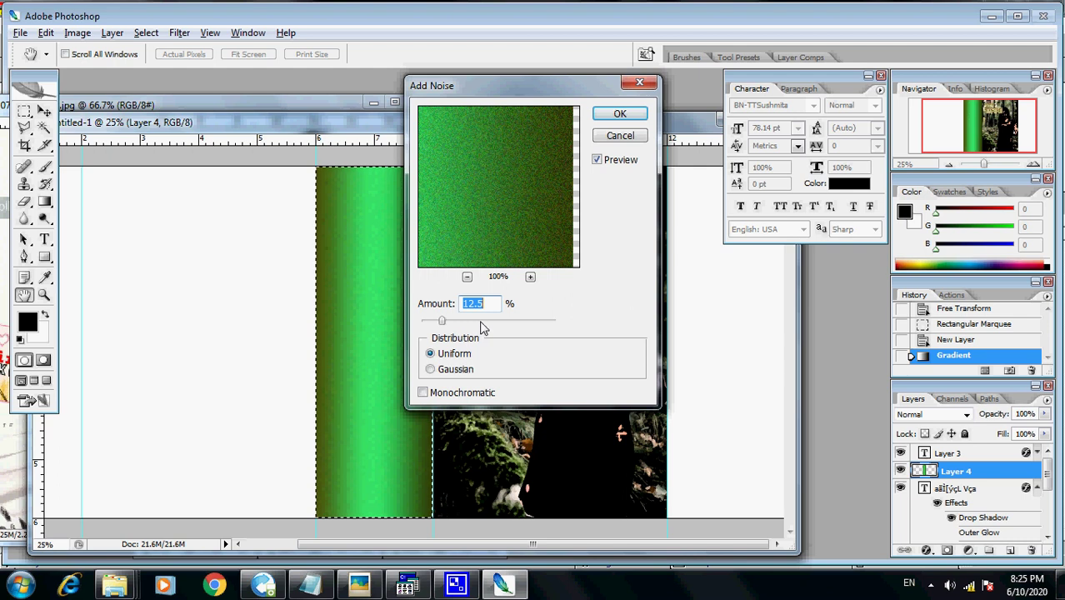
pyautogui.click(623, 113)
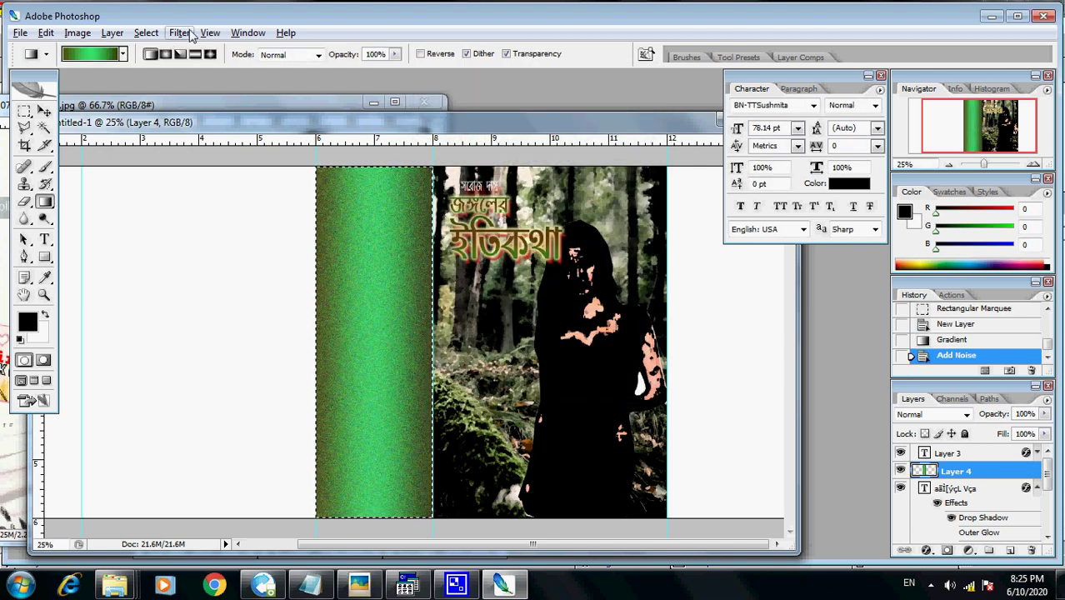
pyautogui.click(188, 35)
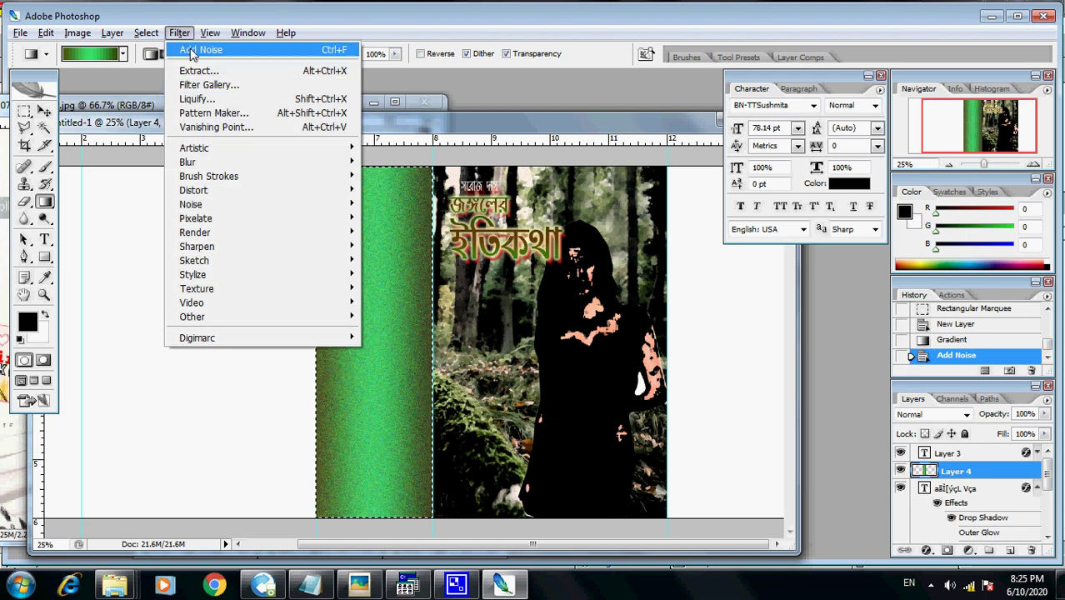
pyautogui.moveTo(148, 33)
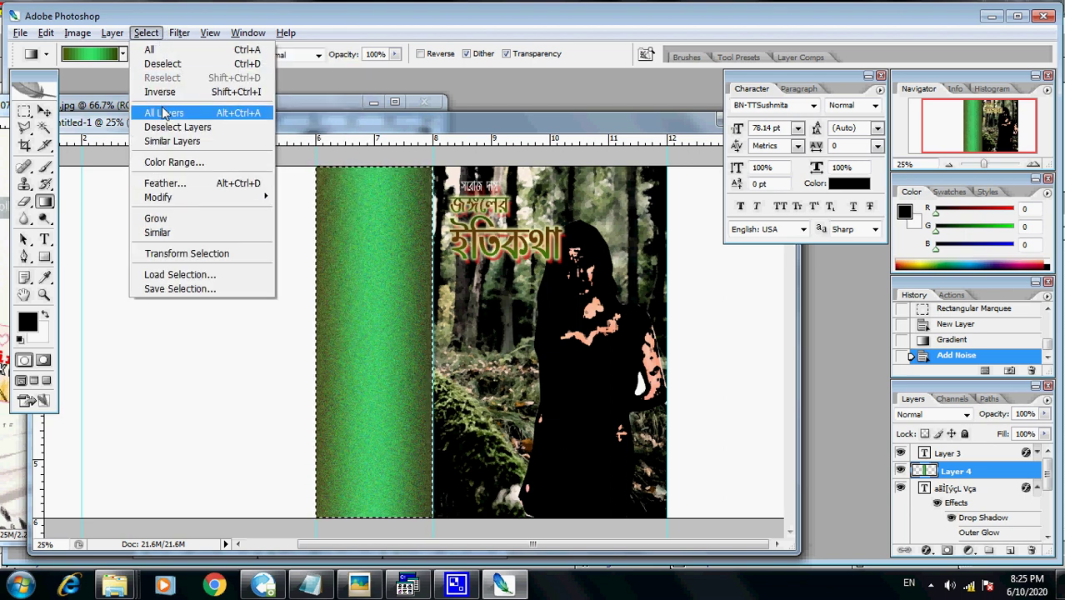
pyautogui.click(163, 64)
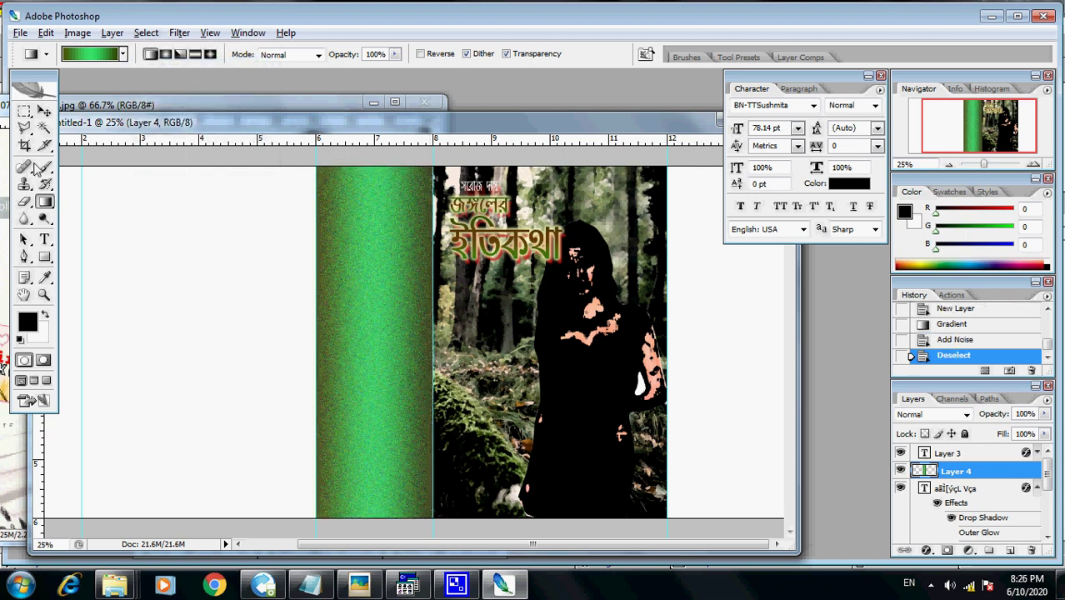
# Step: Duplicate the ইতিকথা title layer and place the copy on the blank back cover beside the spine
pyautogui.click(44, 111)
pyautogui.rightClick(515, 250)
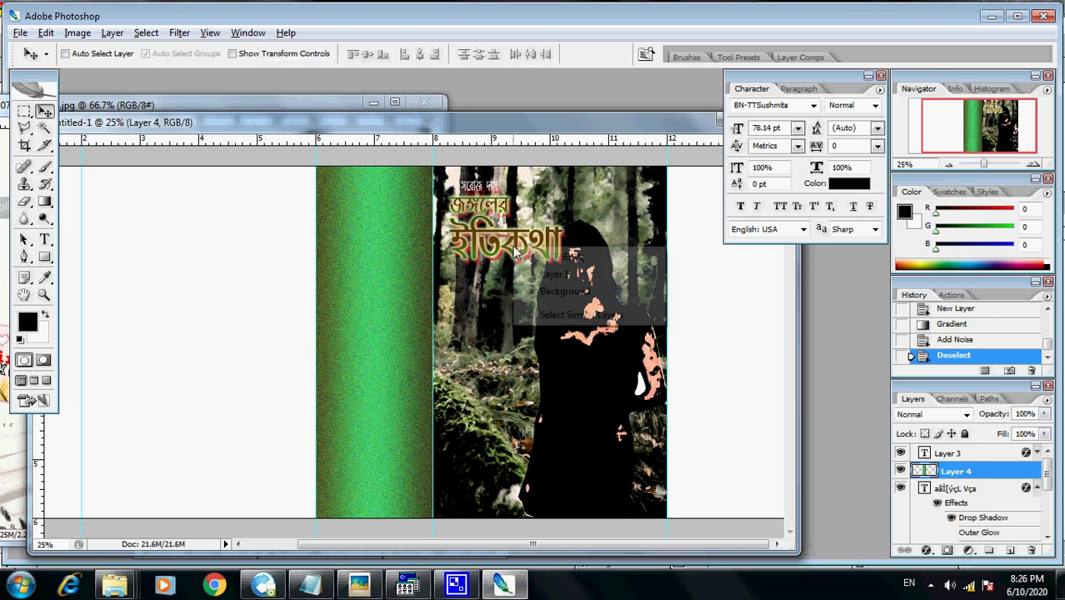
pyautogui.click(543, 254)
pyautogui.moveTo(538, 254); pyautogui.dragTo(257, 306)
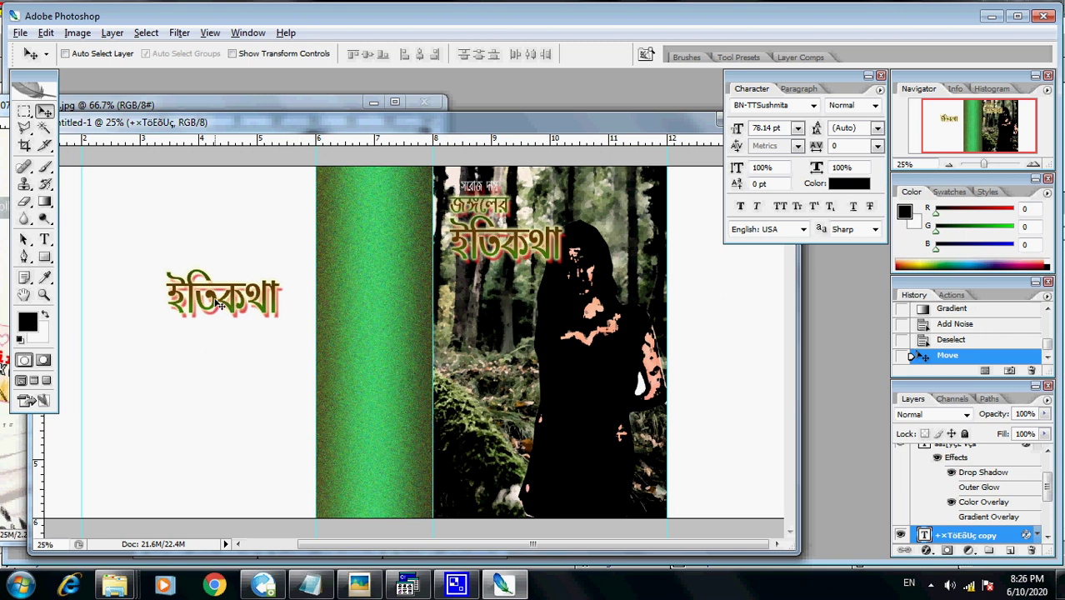
# Step: Rotate the ইতিকথা copy by 90° with Free Transform and shift it closer to the spine
pyautogui.click(46, 32)
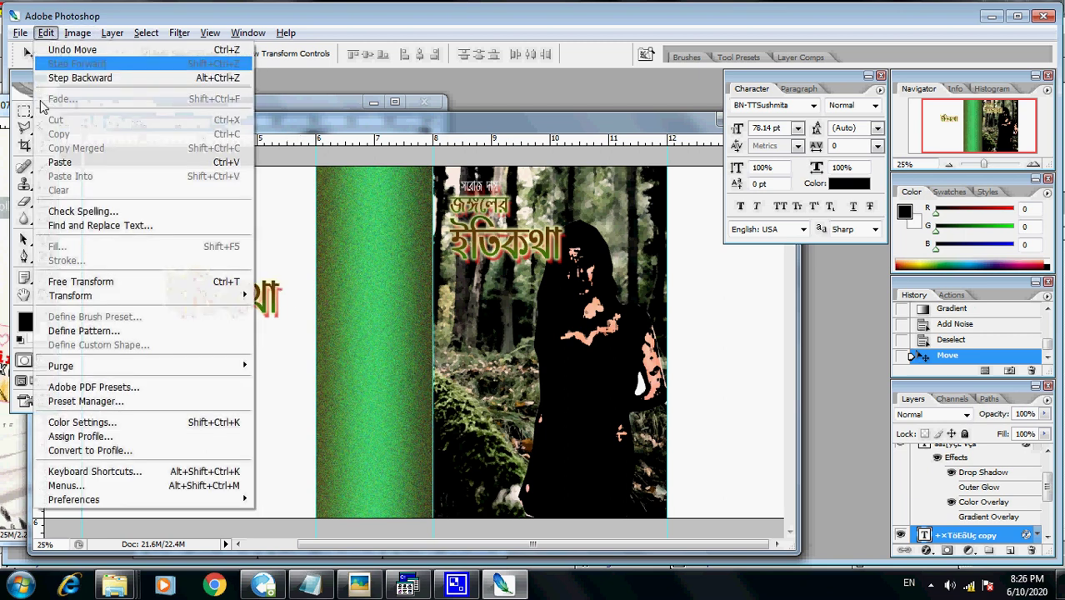
pyautogui.click(62, 285)
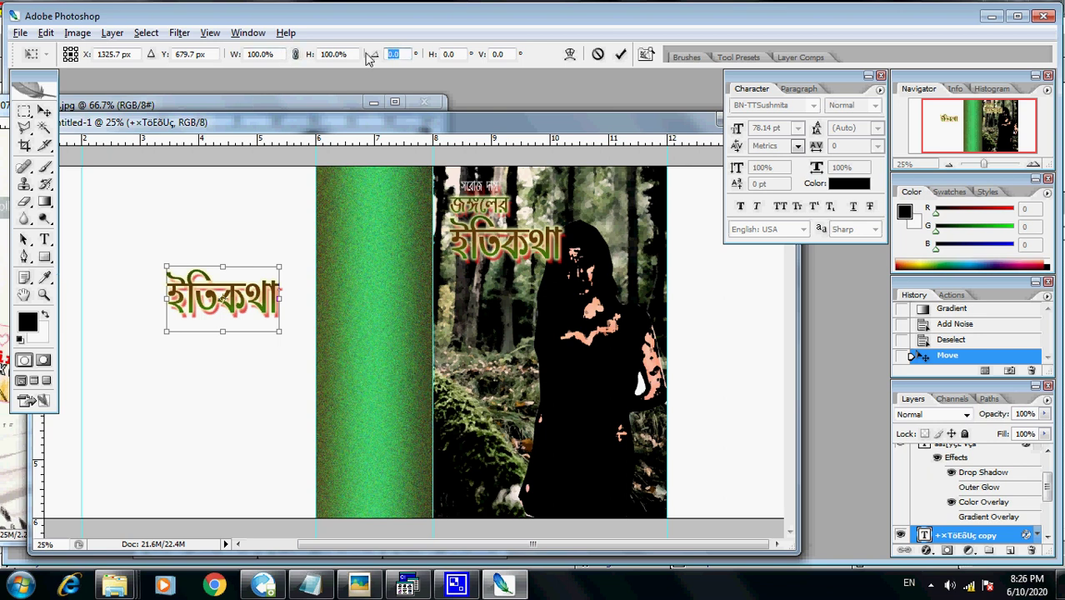
pyautogui.write('90')
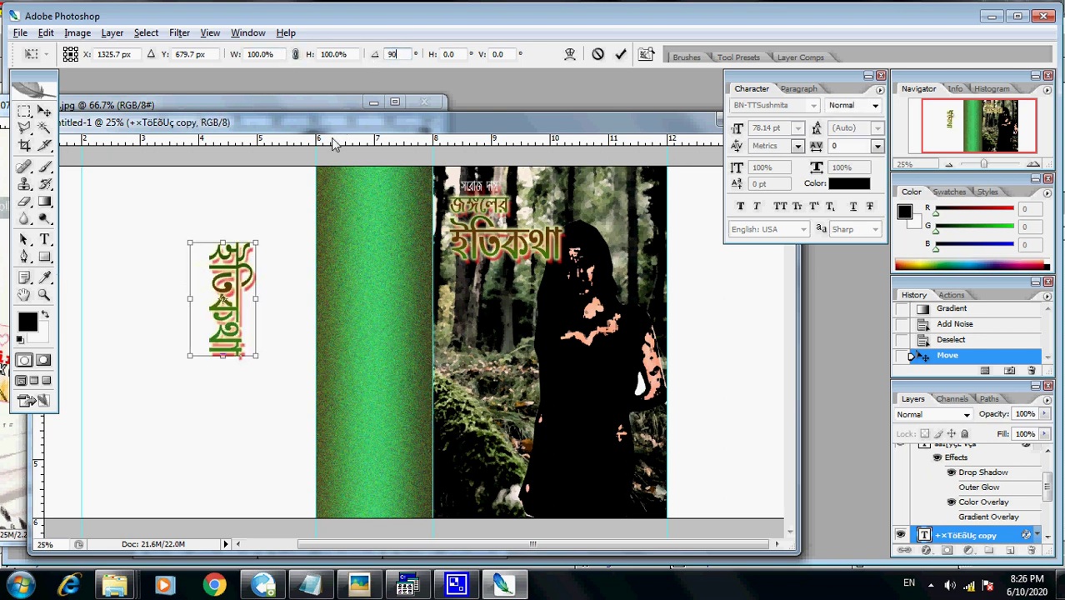
pyautogui.moveTo(239, 277); pyautogui.dragTo(268, 261)
pyautogui.press('Return')
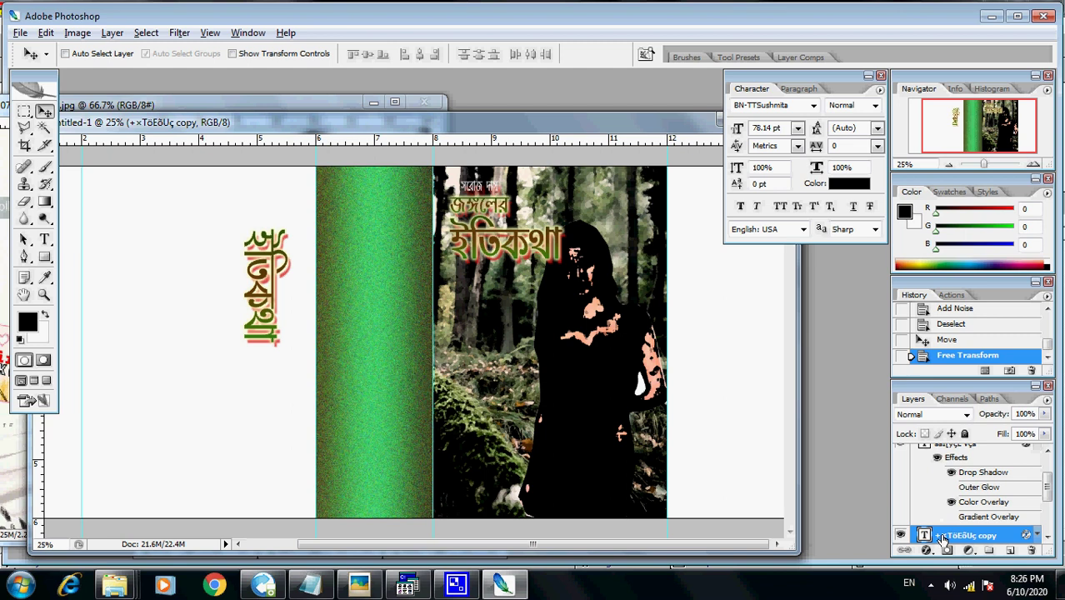
# Step: Bring the rotated ইতিকথা copy to the top of the layer stack and move it onto the green spine
pyautogui.scroll(3, 1029, 542)
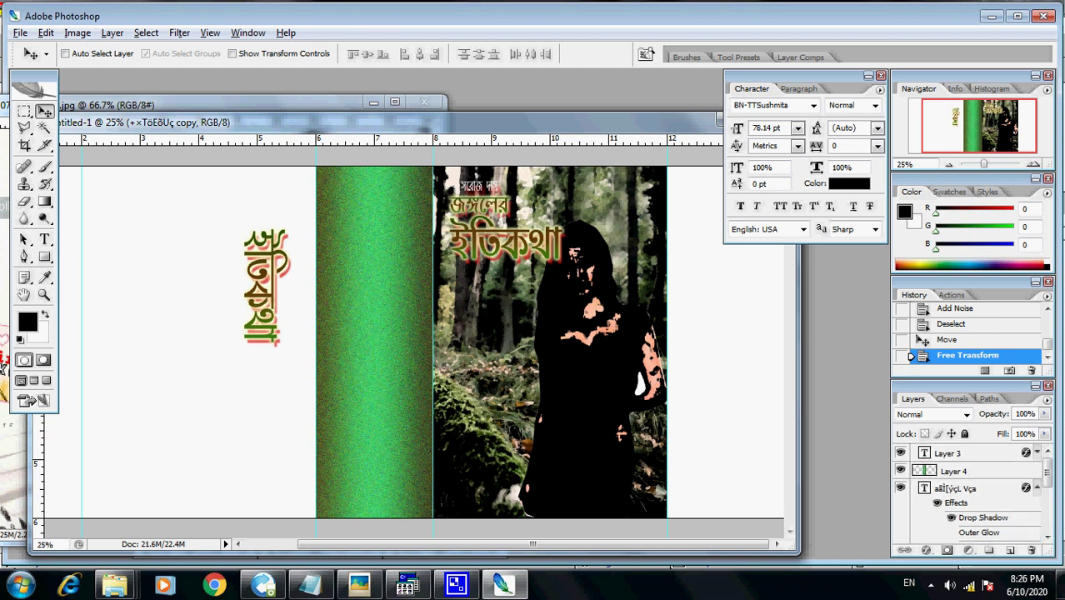
pyautogui.hotkey('ctrl', 'shift', ']')
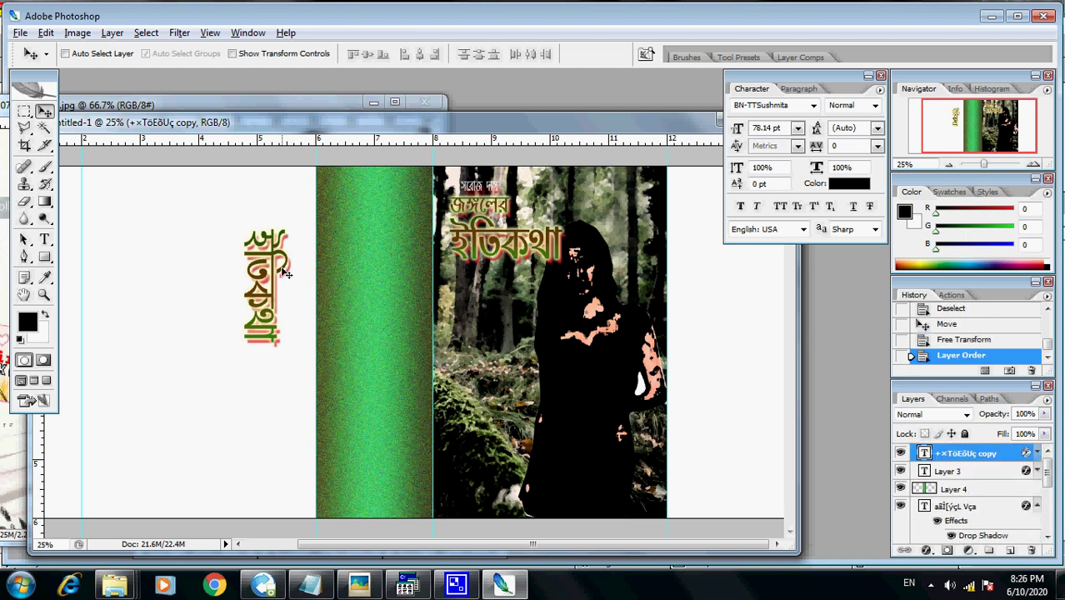
pyautogui.moveTo(280, 279); pyautogui.dragTo(402, 256)
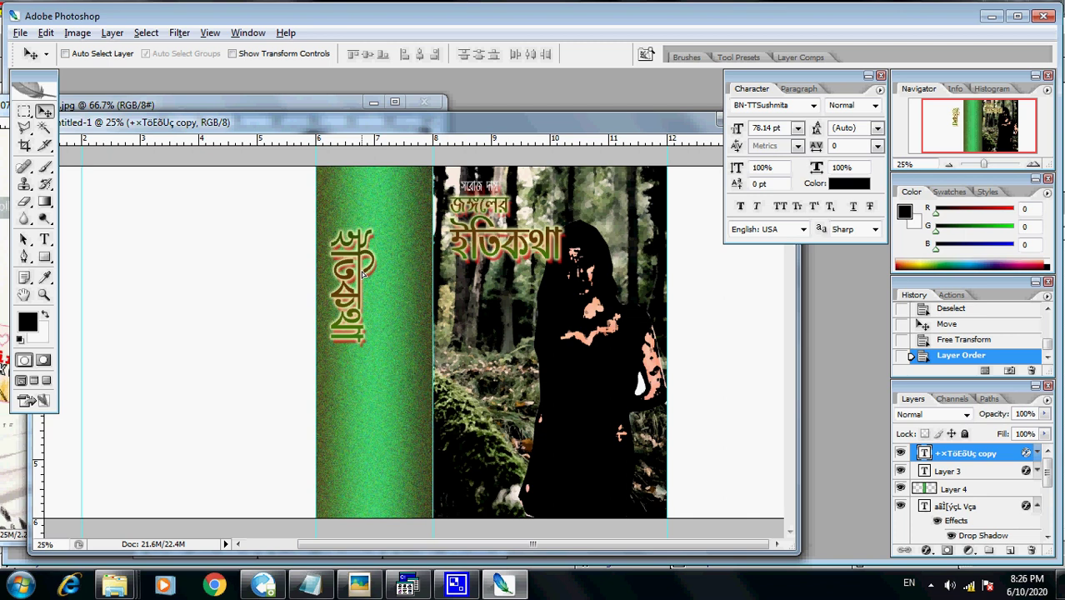
# Step: Duplicate the জঙ্গলের title layer and place the copy on the blank back cover near the top of the spine
pyautogui.rightClick(462, 207)
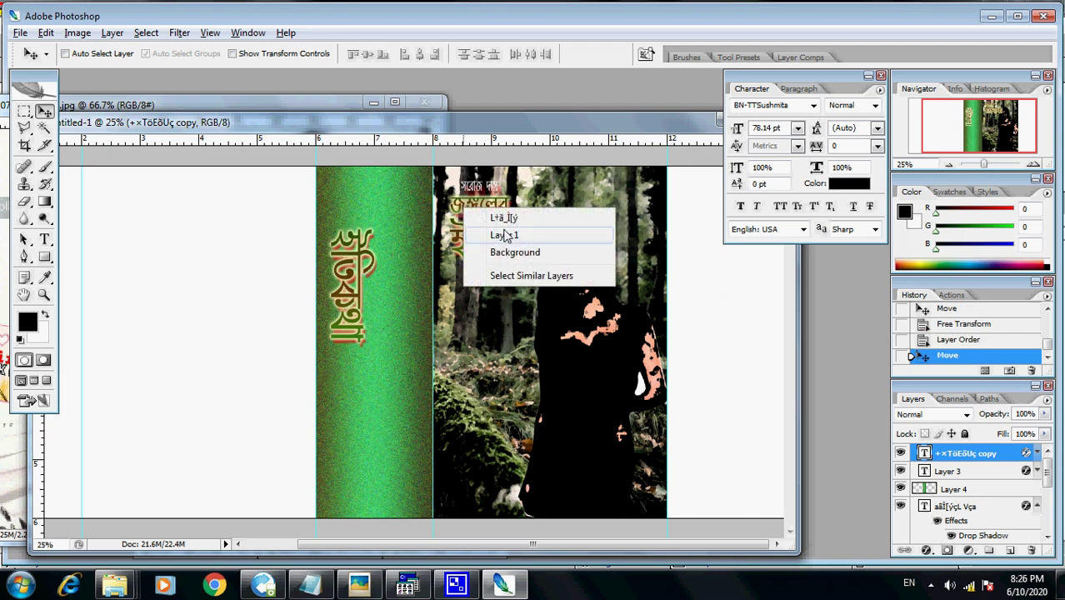
pyautogui.click(493, 215)
pyautogui.moveTo(490, 210); pyautogui.dragTo(260, 212)
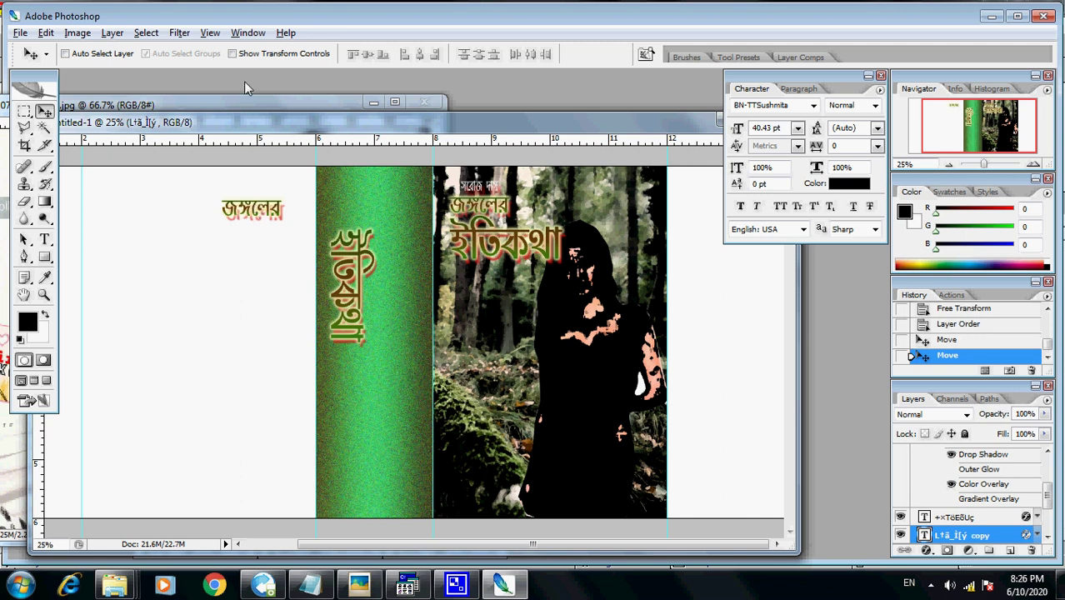
# Step: Rotate the জঙ্গলের copy by 90° with Free Transform and move it onto the spine beside ইতিকথা
pyautogui.click(46, 32)
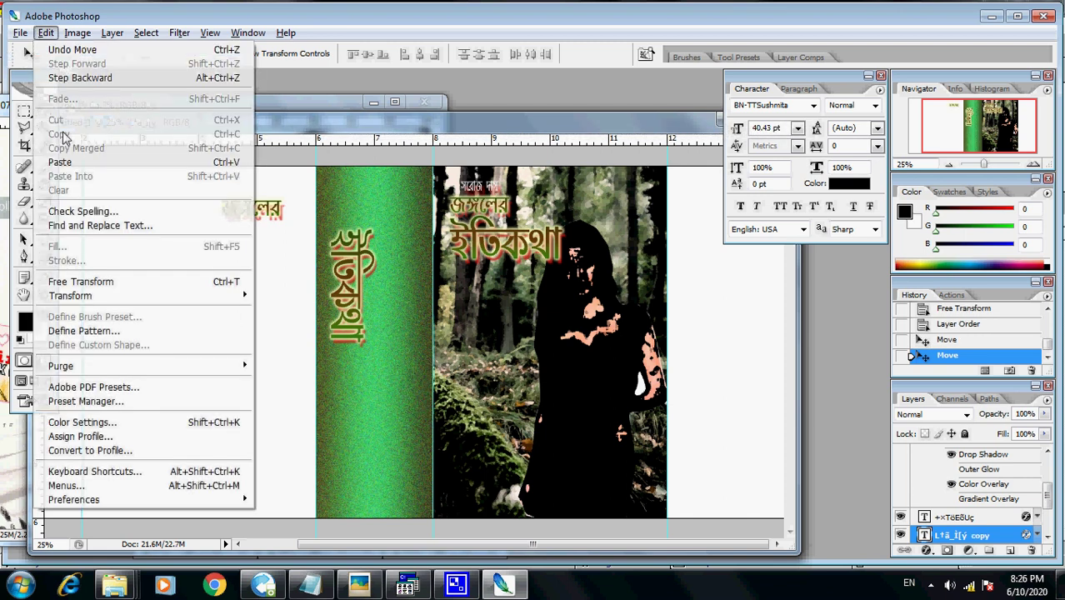
pyautogui.click(87, 282)
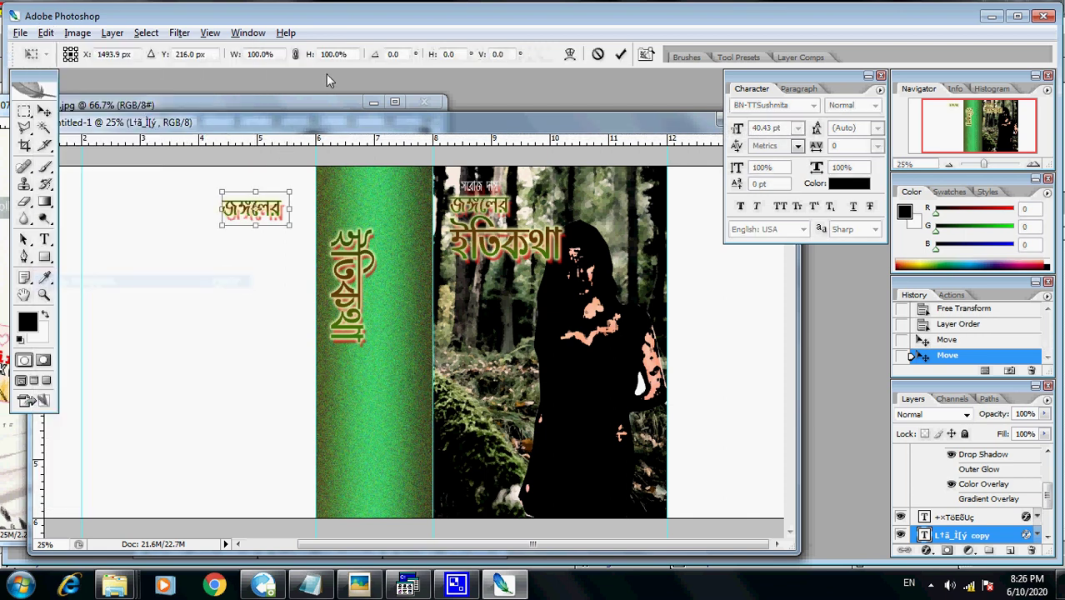
pyautogui.click(407, 55)
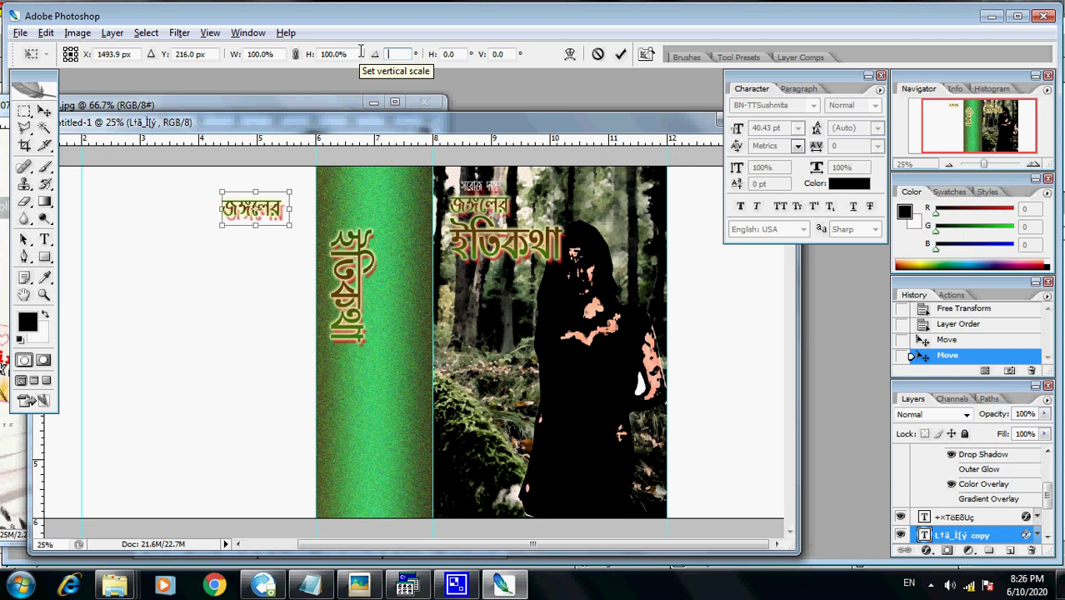
pyautogui.write('90')
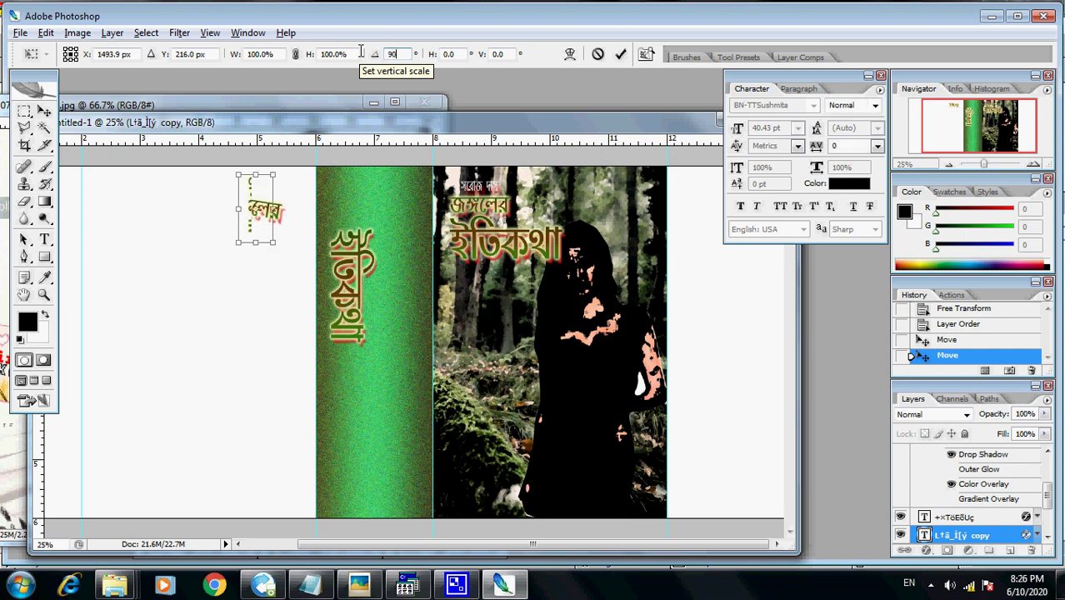
pyautogui.press('Return')
pyautogui.moveTo(257, 200); pyautogui.dragTo(393, 263)
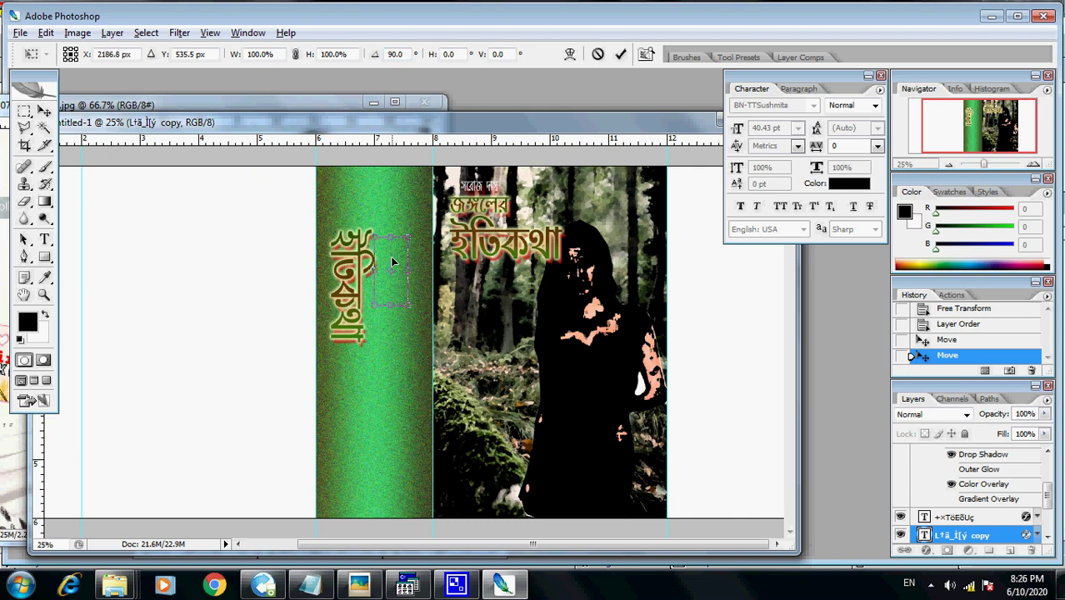
pyautogui.press('Return')
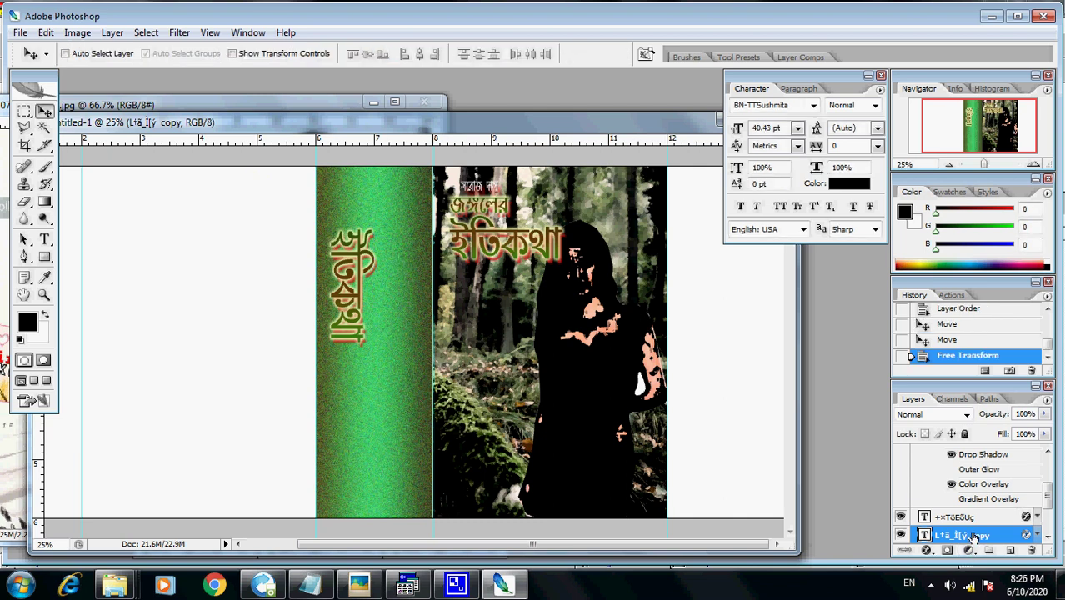
# Step: Bring the rotated জঙ্গলের copy above Layer 4 in the layer stack and shift it slightly down on the spine
pyautogui.scroll(1, 971, 538)
pyautogui.scroll(1, 971, 496)
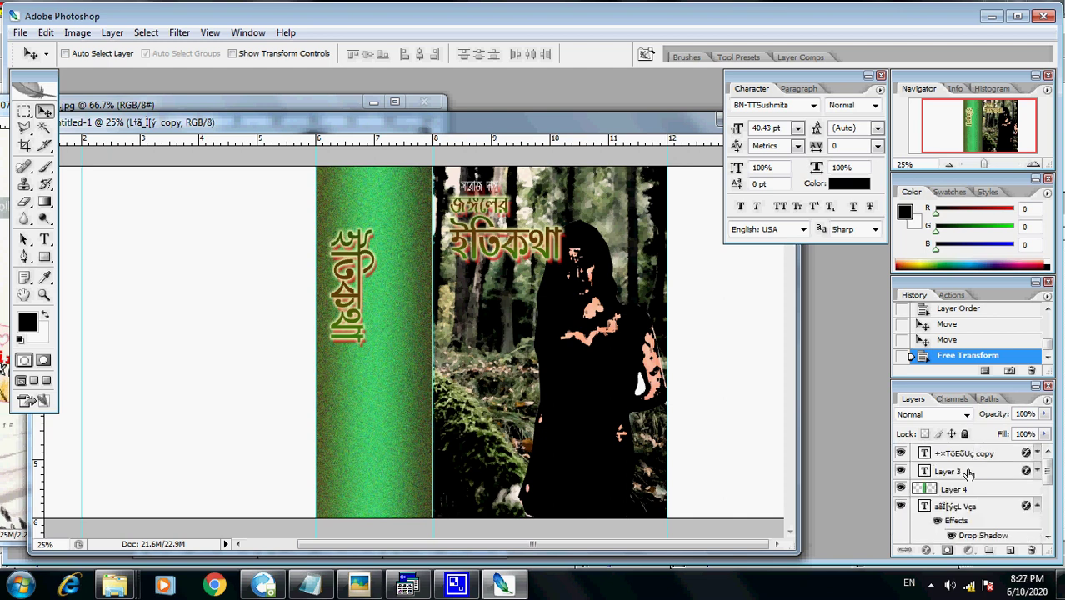
pyautogui.scroll(-2, 1007, 492)
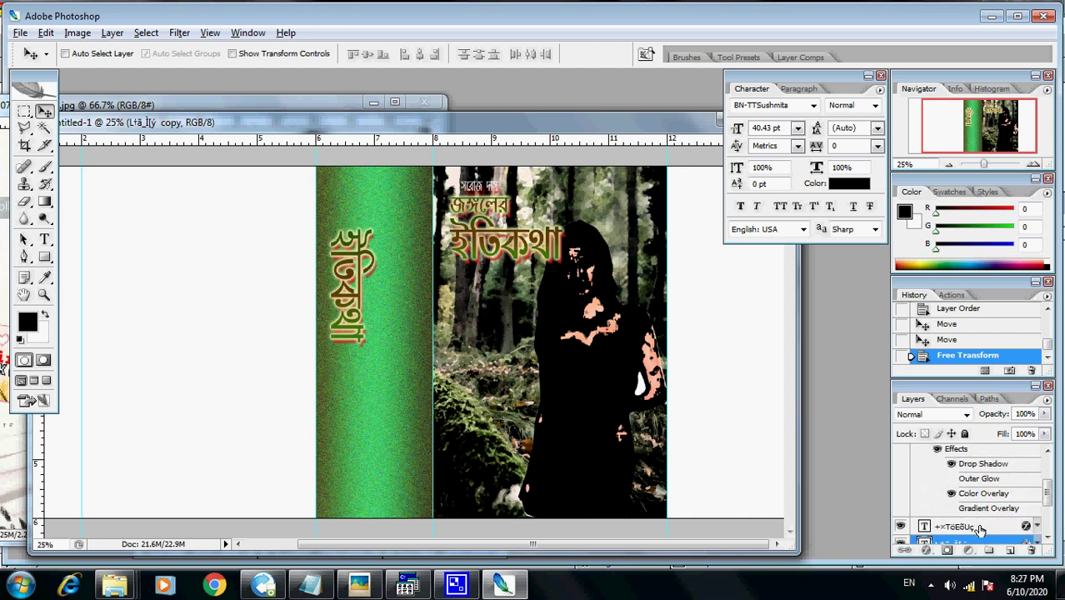
pyautogui.moveTo(971, 542); pyautogui.dragTo(970, 451)
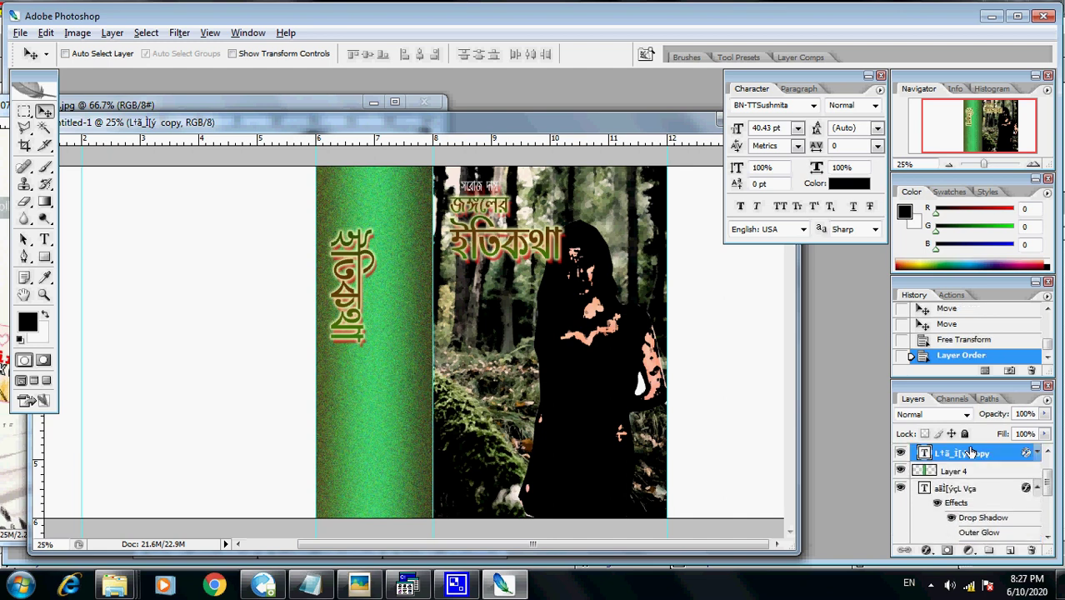
pyautogui.click(1036, 489)
pyautogui.moveTo(1051, 491); pyautogui.dragTo(1051, 475)
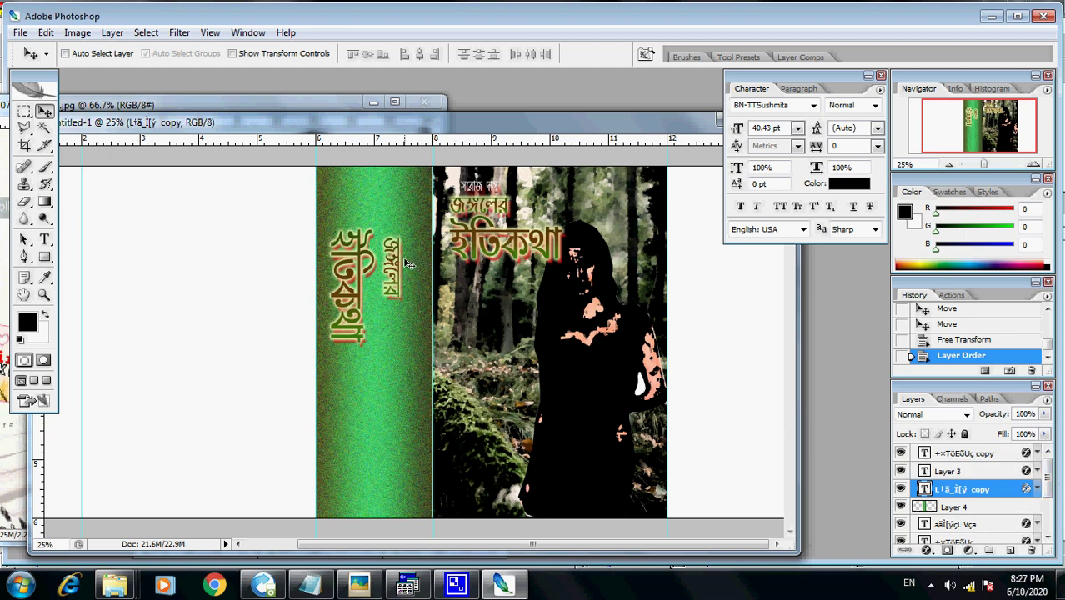
pyautogui.moveTo(392, 273); pyautogui.dragTo(389, 281)
# Step: Duplicate the author's name layer from the front cover and place the copy on the blank back cover
pyautogui.rightClick(483, 192)
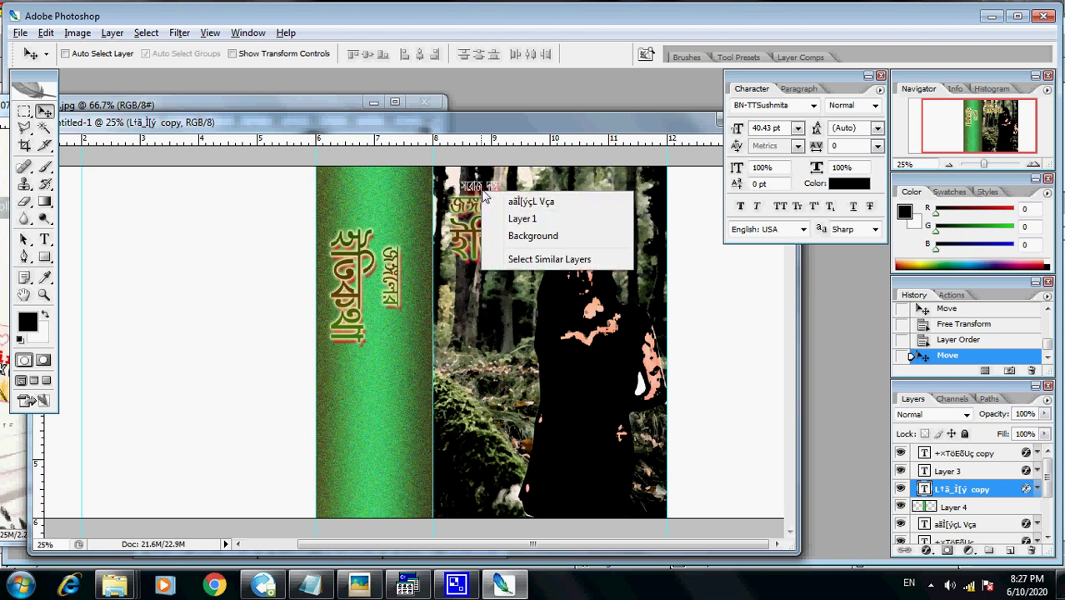
pyautogui.click(493, 200)
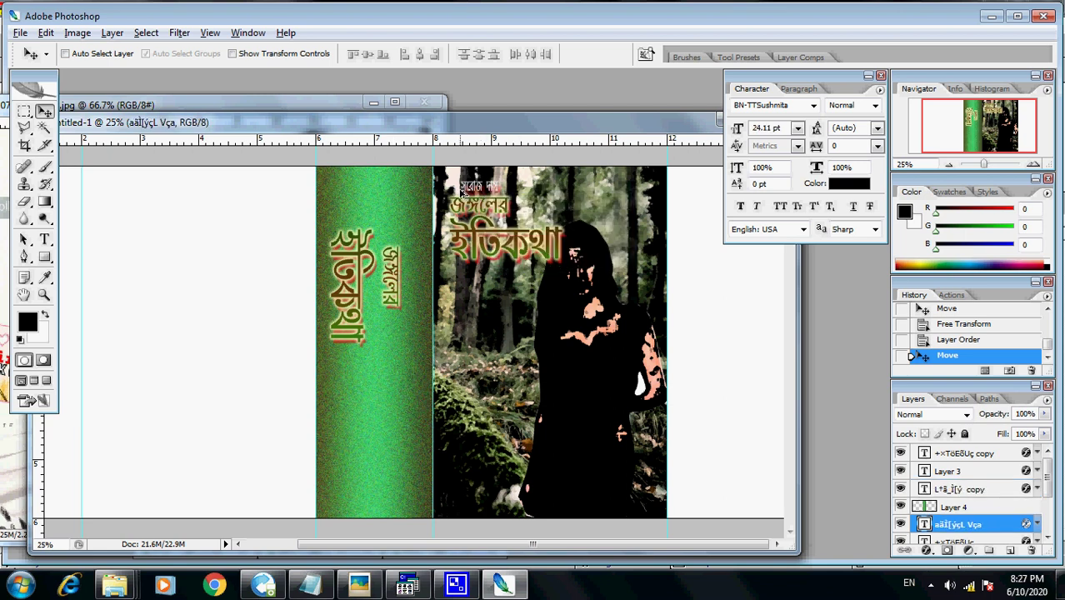
pyautogui.moveTo(475, 191); pyautogui.dragTo(210, 273)
# Step: Rotate the author's name copy by 90° with Free Transform and apply the transformation
pyautogui.click(46, 33)
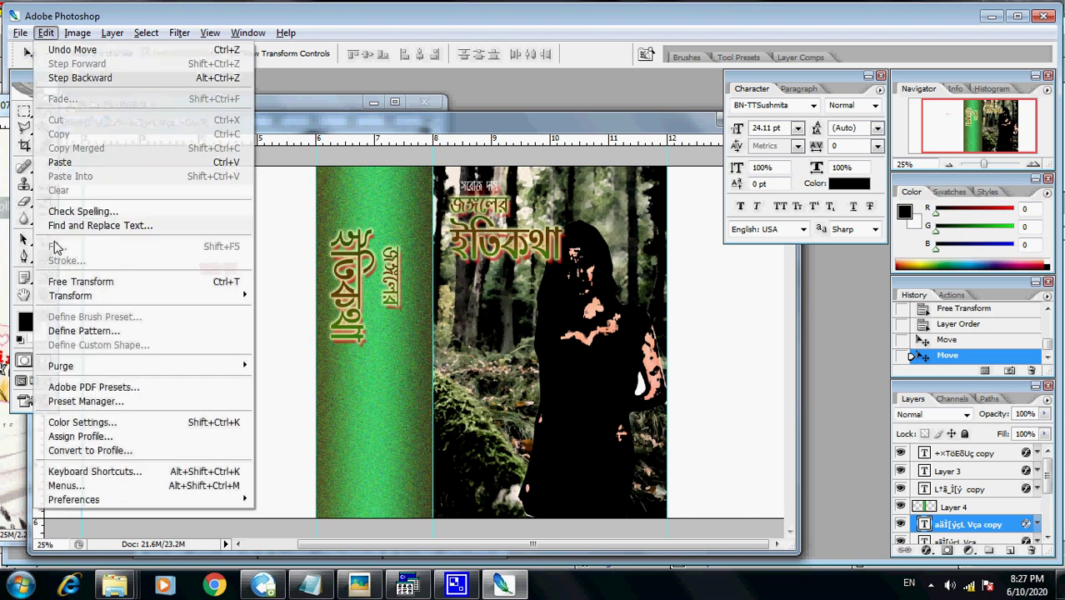
pyautogui.click(66, 352)
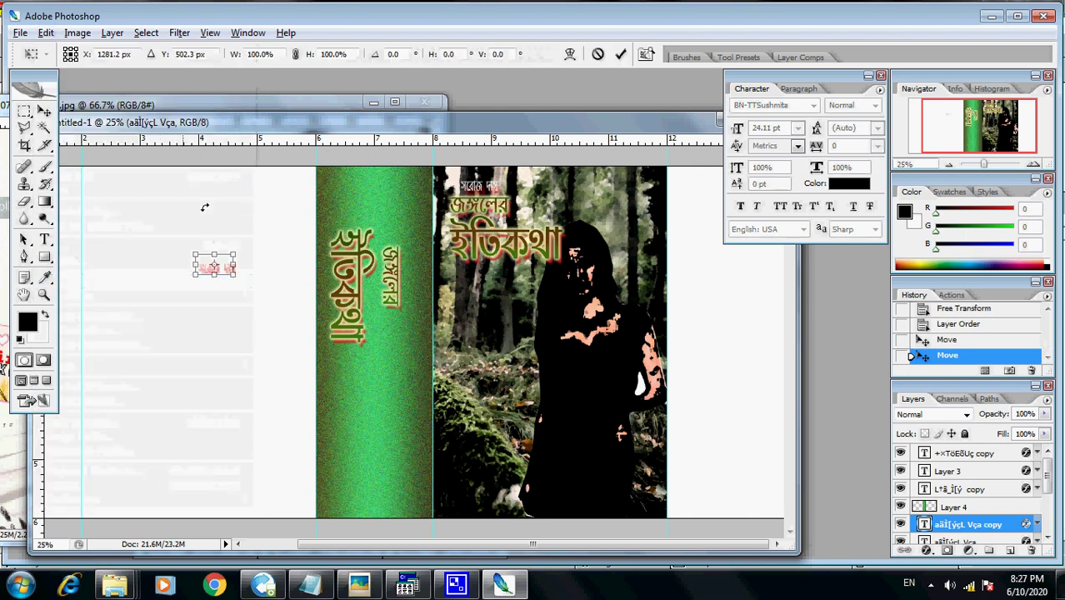
pyautogui.click(394, 55)
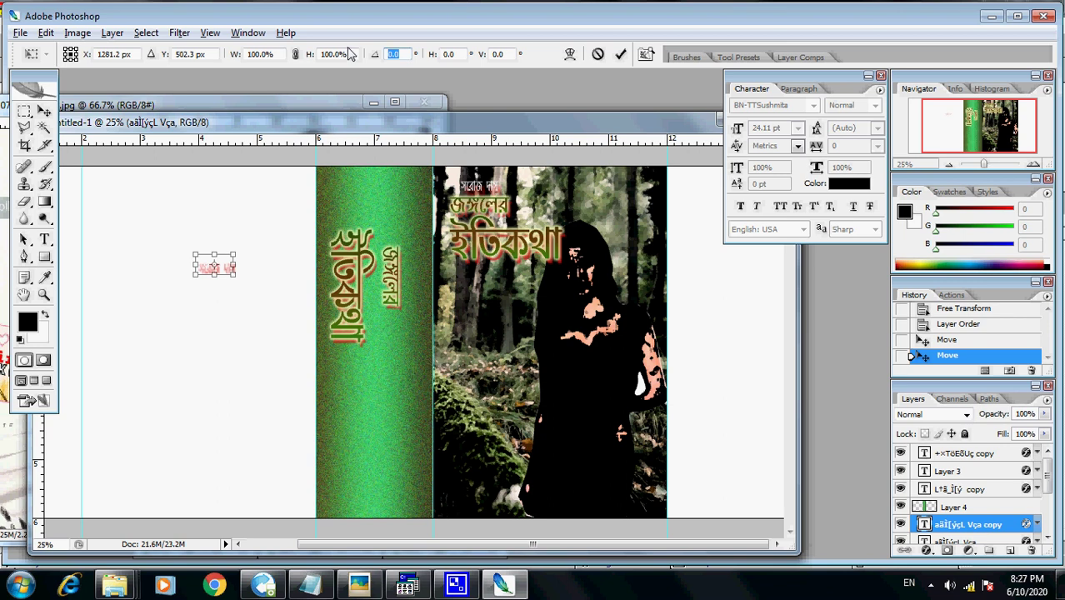
pyautogui.write('90')
pyautogui.press('Return')
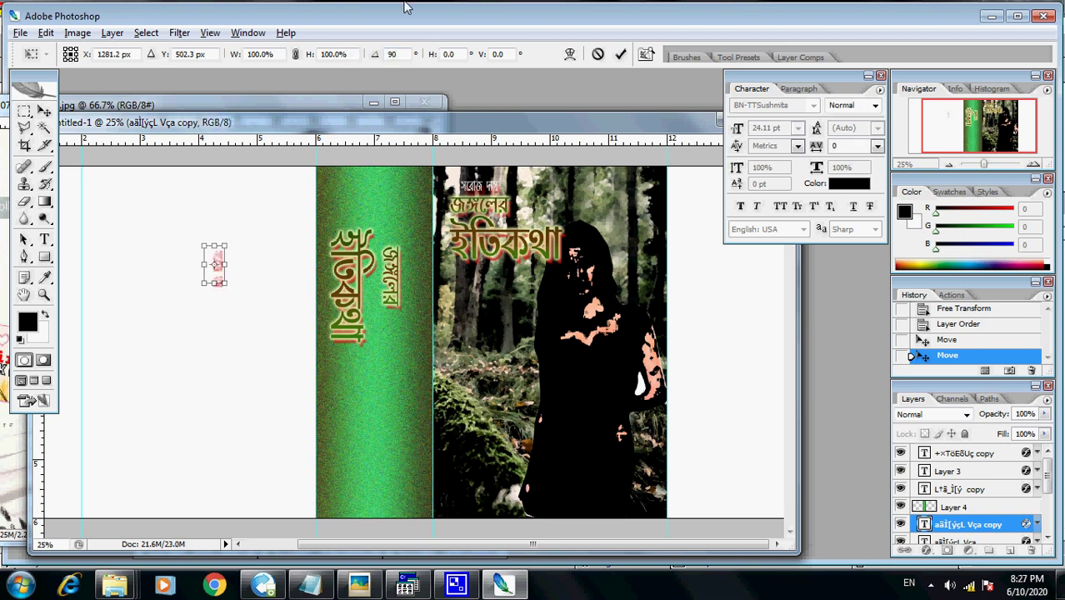
pyautogui.click(44, 110)
pyautogui.click(511, 238)
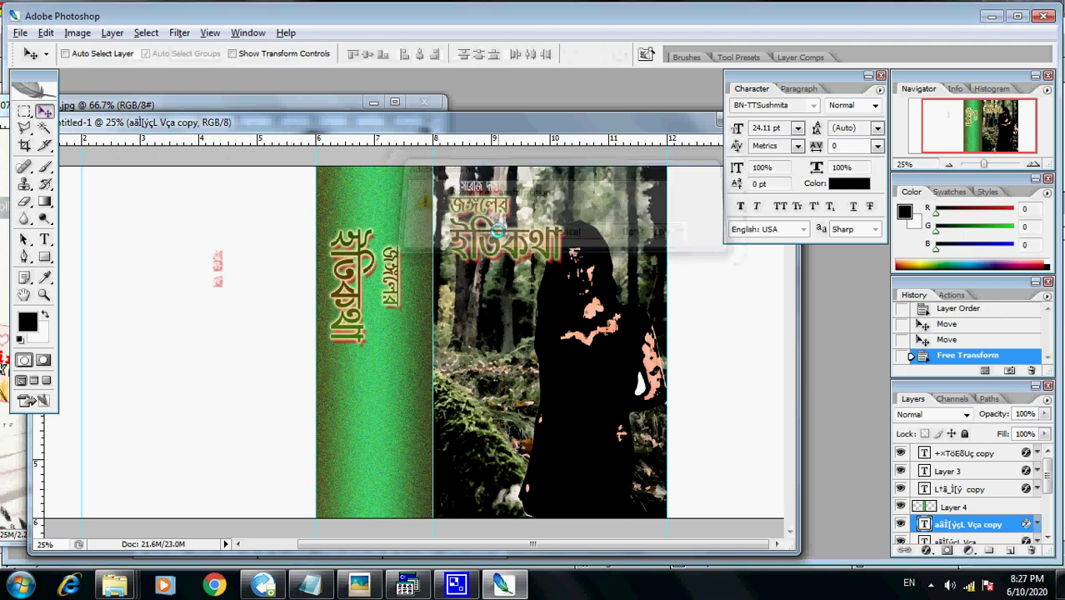
# Step: Bring the rotated author's name copy to the top of the layer stack and move it onto the spine beside জঙ্গলের
pyautogui.moveTo(973, 527); pyautogui.dragTo(978, 455)
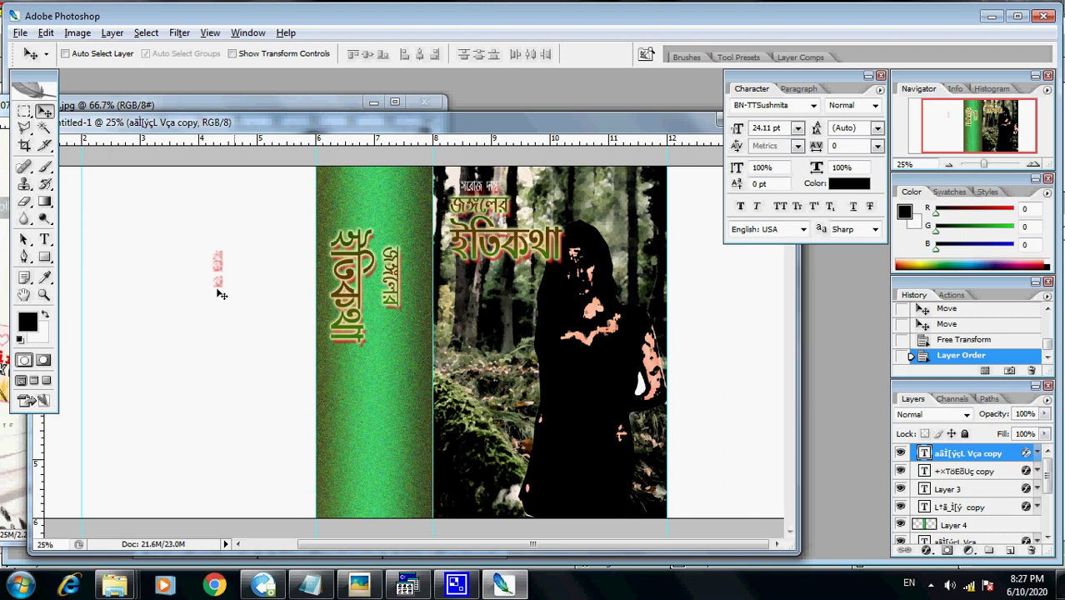
pyautogui.moveTo(221, 274); pyautogui.dragTo(423, 288)
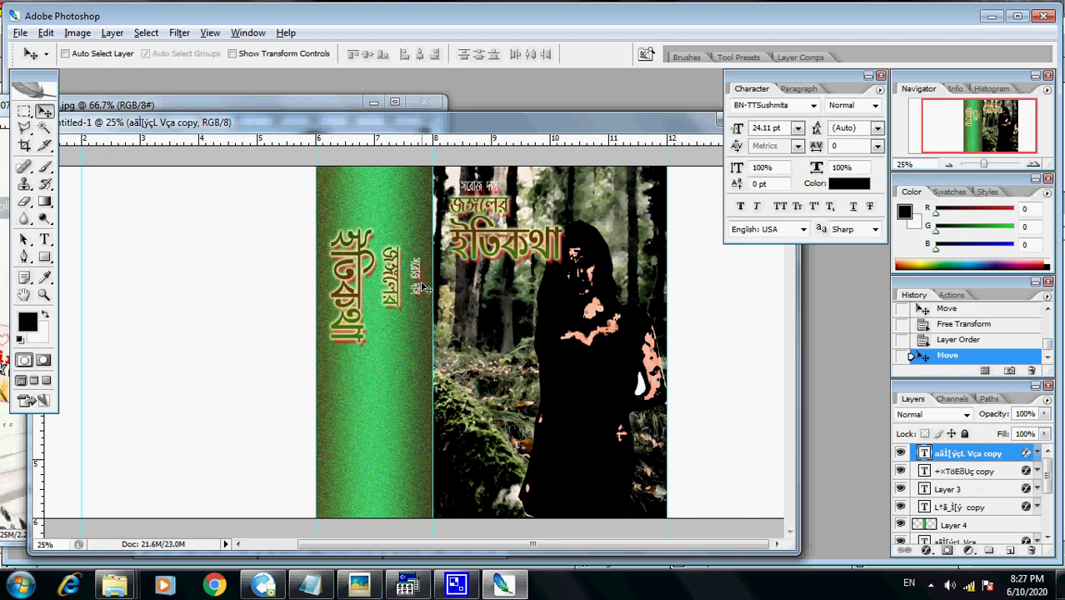
# Step: Switch to LEAP Office, copy the line কথা বুক বাইন্ডিংস, and return to Photoshop
pyautogui.click(413, 587)
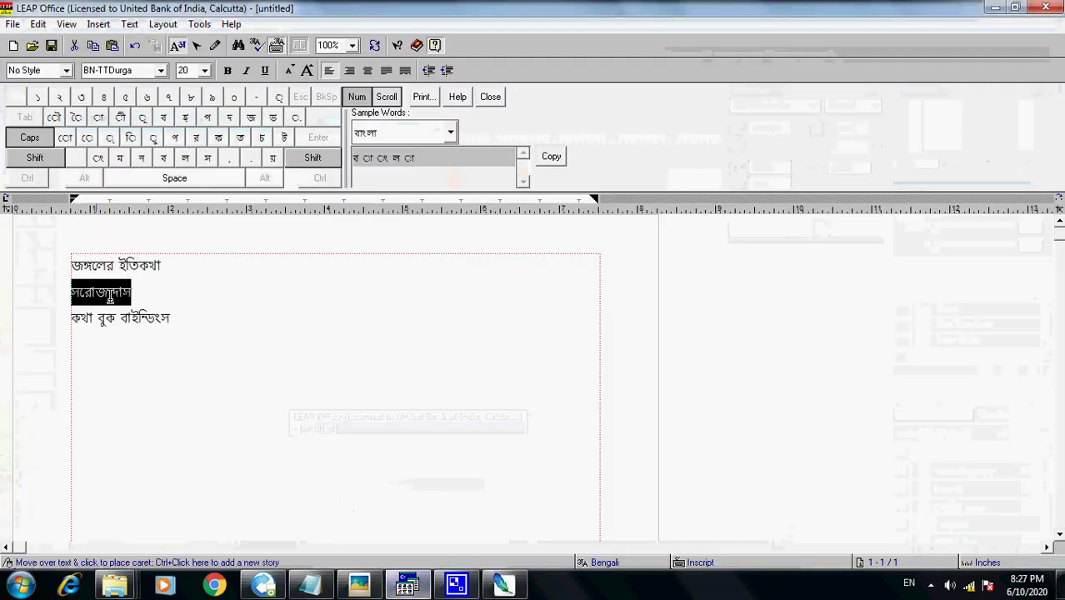
pyautogui.moveTo(181, 322); pyautogui.dragTo(72, 319)
pyautogui.rightClick(106, 324)
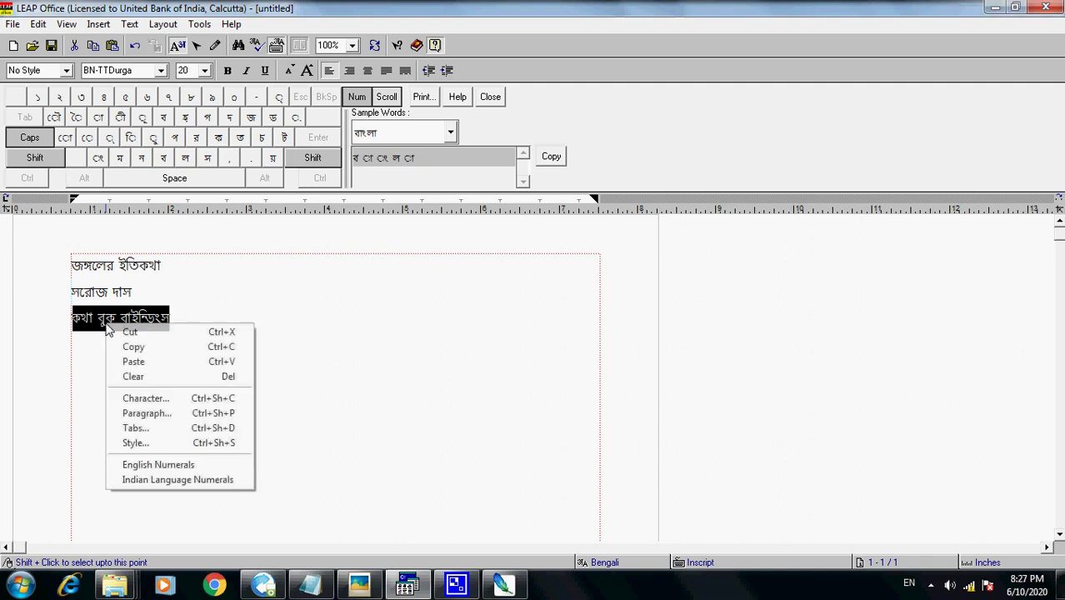
pyautogui.click(133, 347)
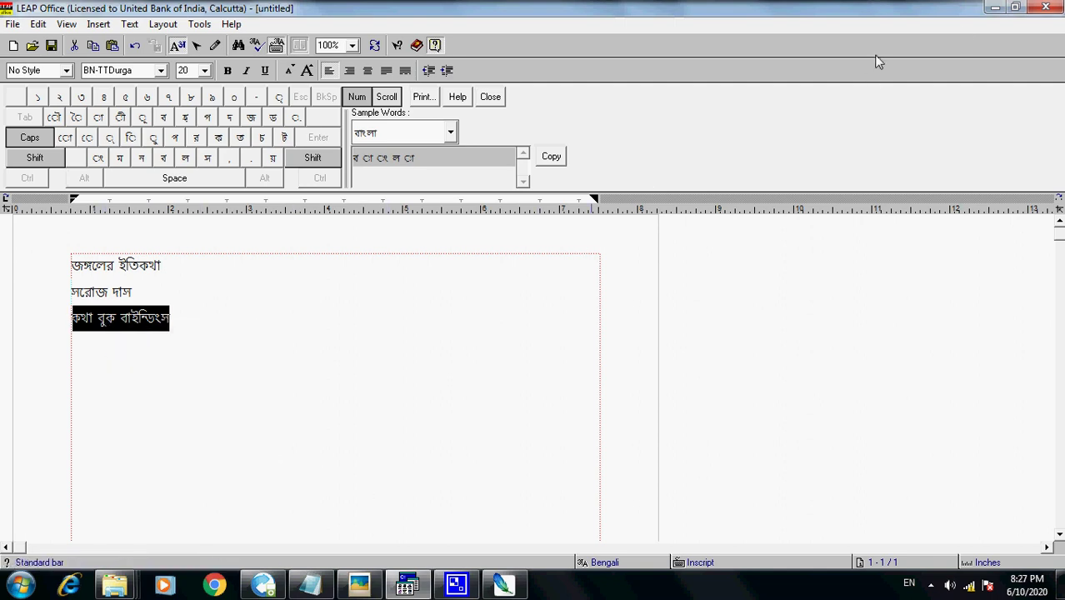
pyautogui.click(994, 8)
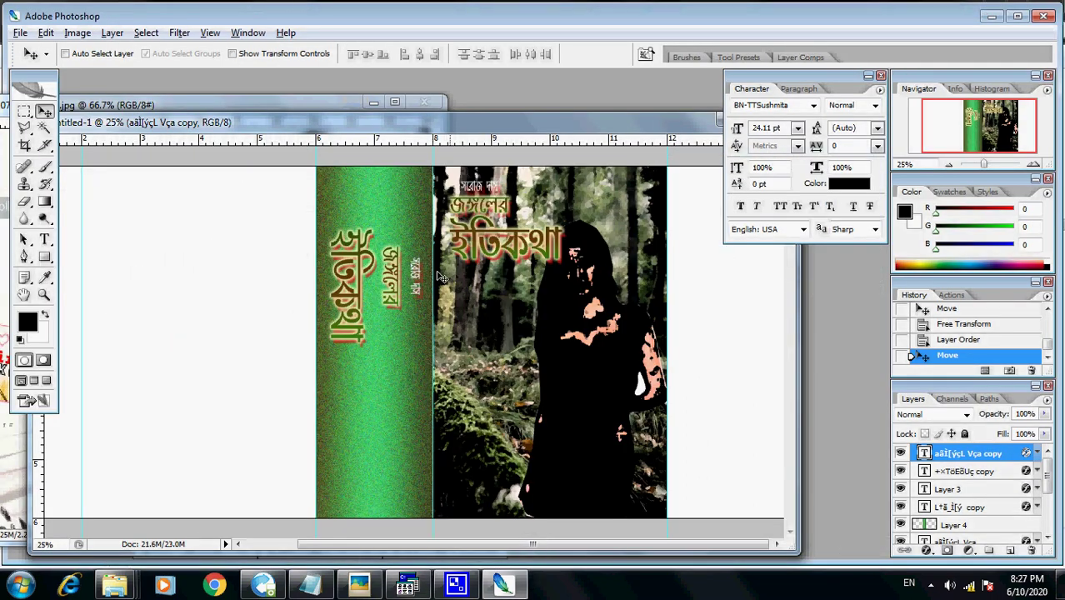
# Step: Duplicate the vertical ইতিকথা title on the spine and place the copy below the original
pyautogui.rightClick(361, 275)
pyautogui.click(381, 279)
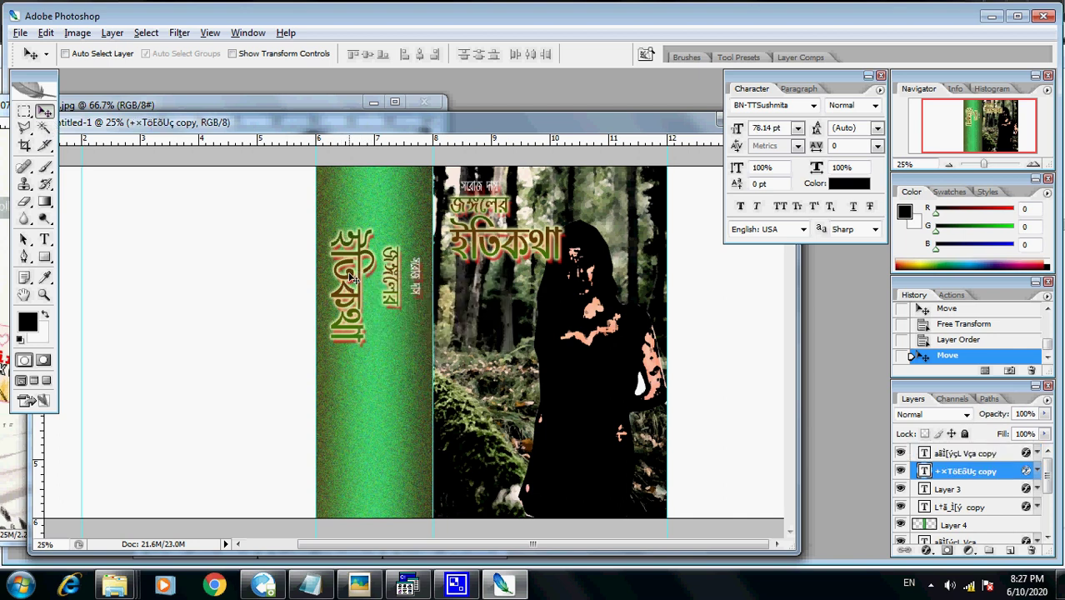
pyautogui.rightClick(341, 294)
pyautogui.click(371, 299)
pyautogui.moveTo(345, 285); pyautogui.dragTo(352, 410)
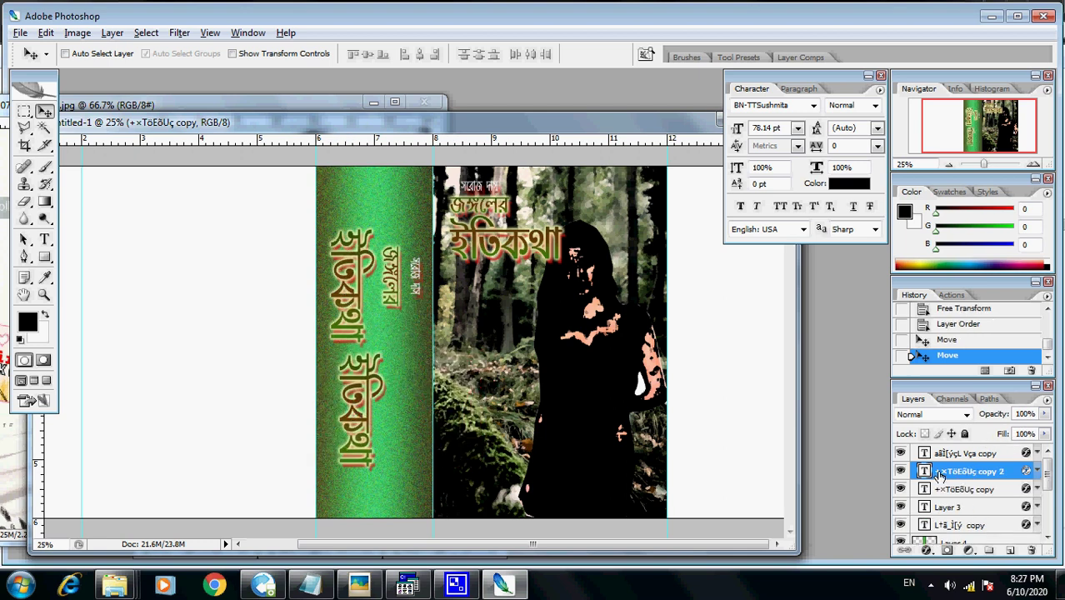
# Step: Replace the text of the lower ইতিকথা copy with the copied line কথা বুক বাইন্ডিংস
pyautogui.doubleClick(925, 472)
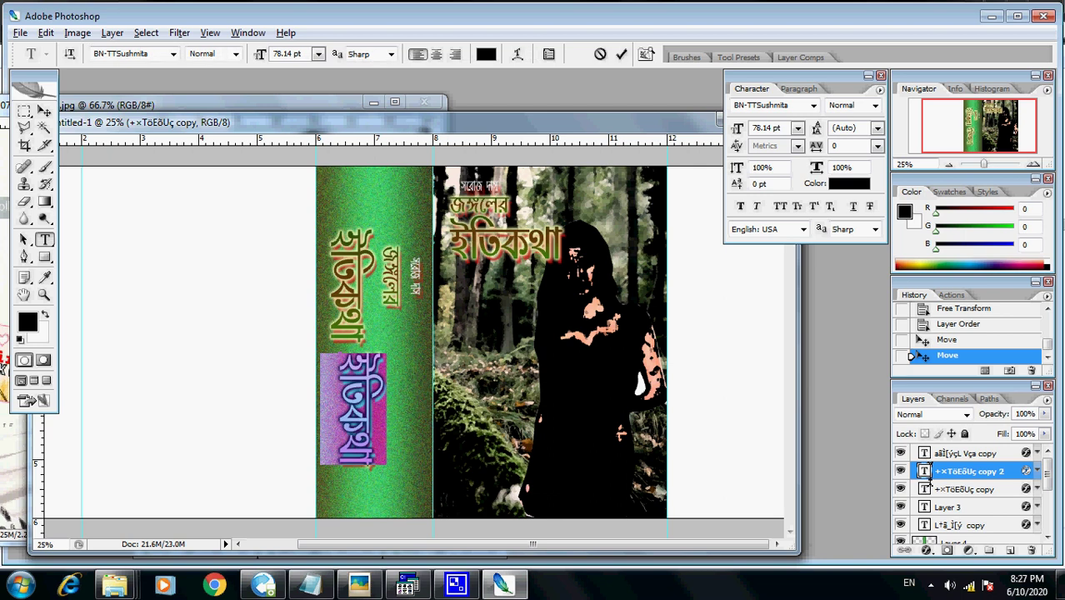
pyautogui.hotkey('ctrl', 'v')
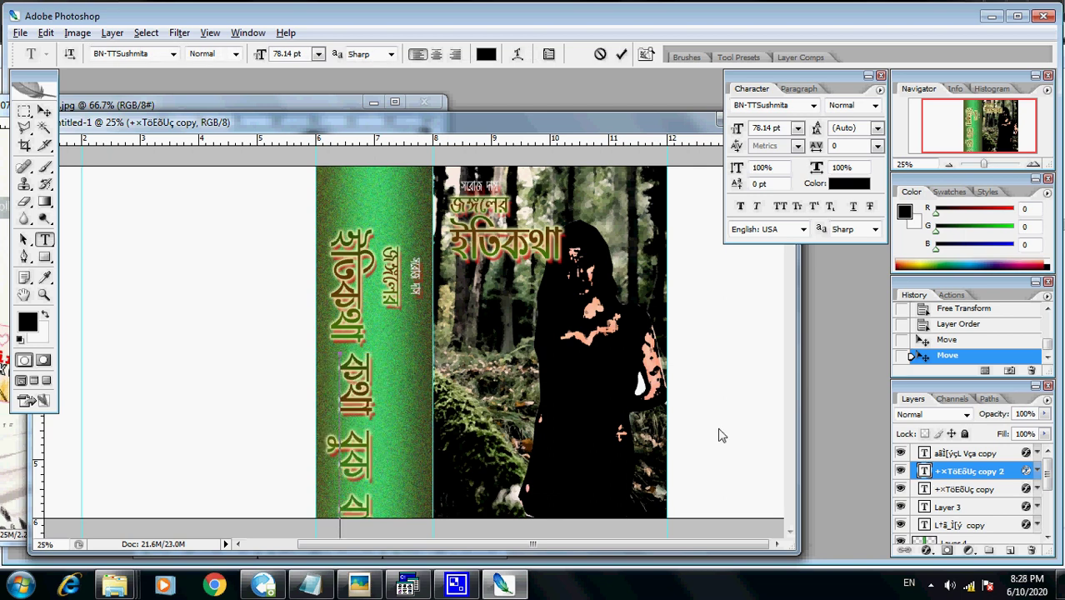
pyautogui.click(45, 110)
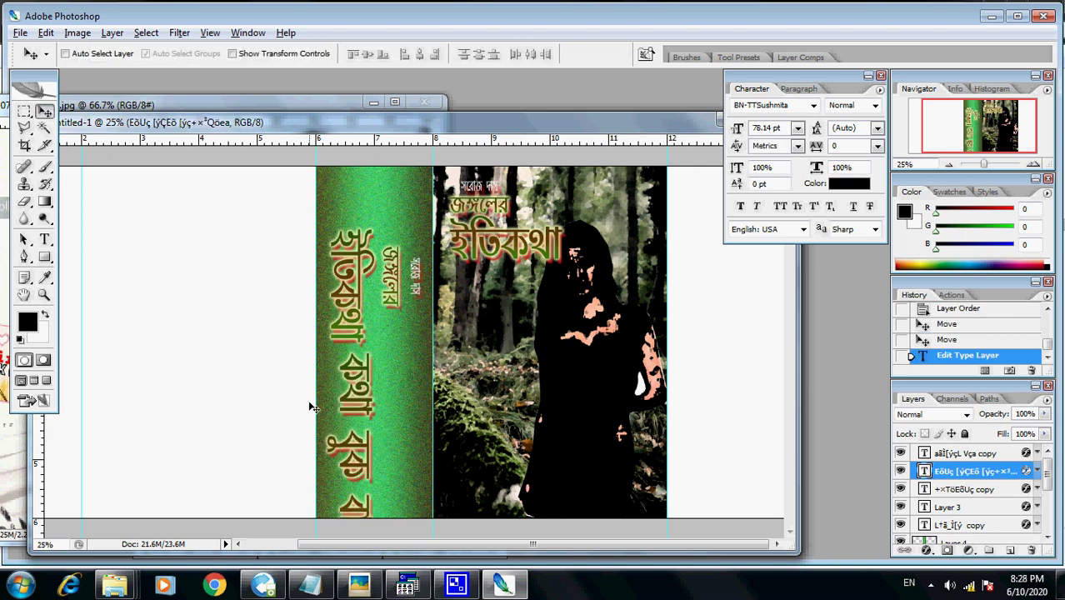
# Step: Scale down the কথা বুক বাইন্ডিংস text with Free Transform to fit the lower part of the spine
pyautogui.hotkey('ctrl', 't')
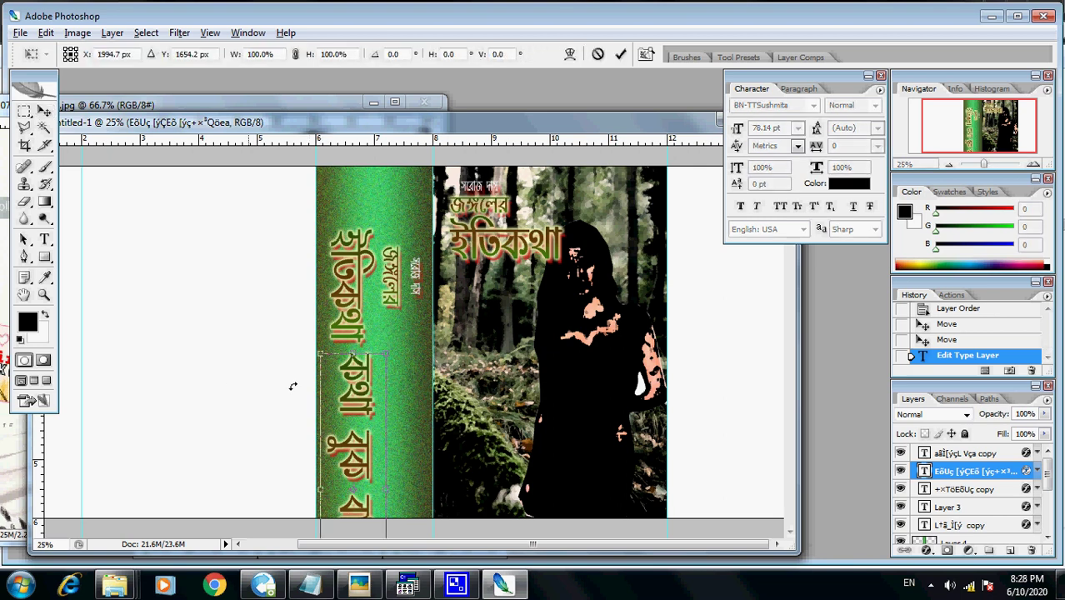
pyautogui.moveTo(386, 353); pyautogui.dragTo(367, 390)
pyautogui.press('Return')
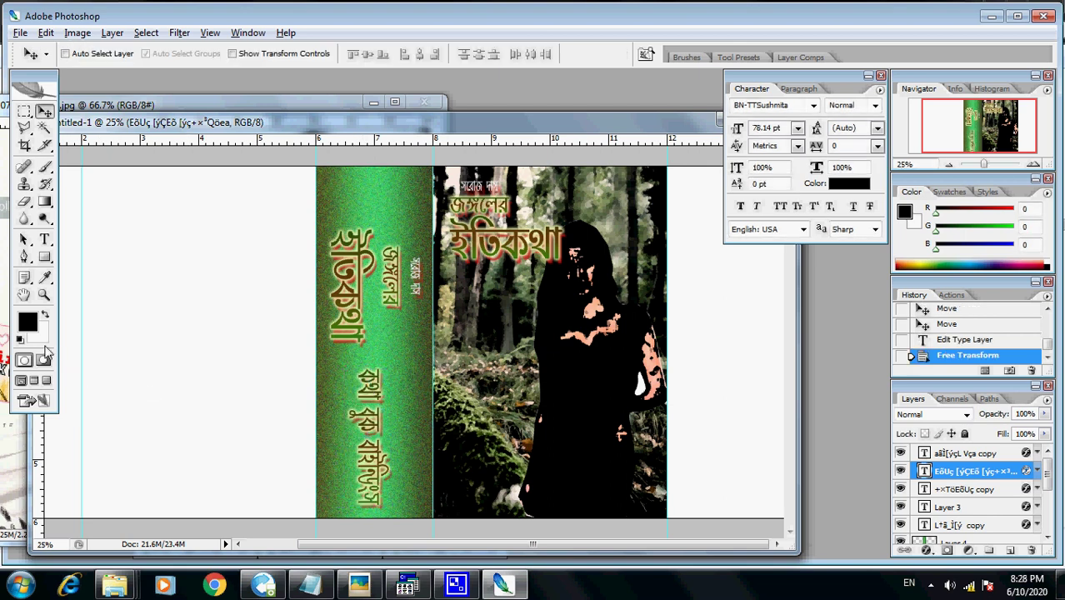
# Step: Duplicate the forest image on Layer 1 and place the copy over the blank back cover between the guides
pyautogui.moveTo(365, 123); pyautogui.dragTo(408, 119)
pyautogui.moveTo(767, 86); pyautogui.dragTo(944, 255)
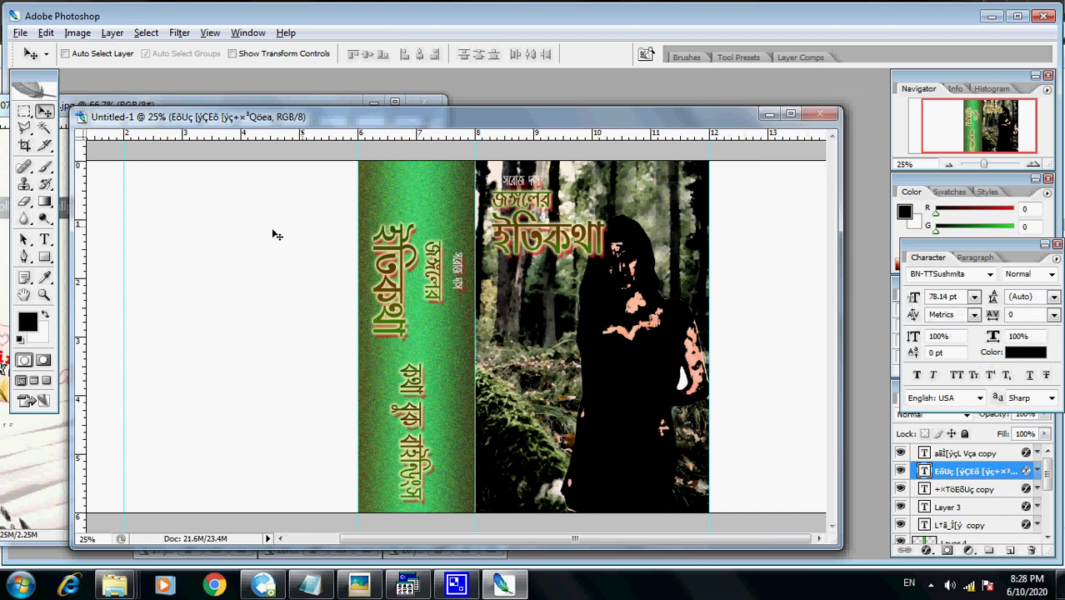
pyautogui.rightClick(508, 296)
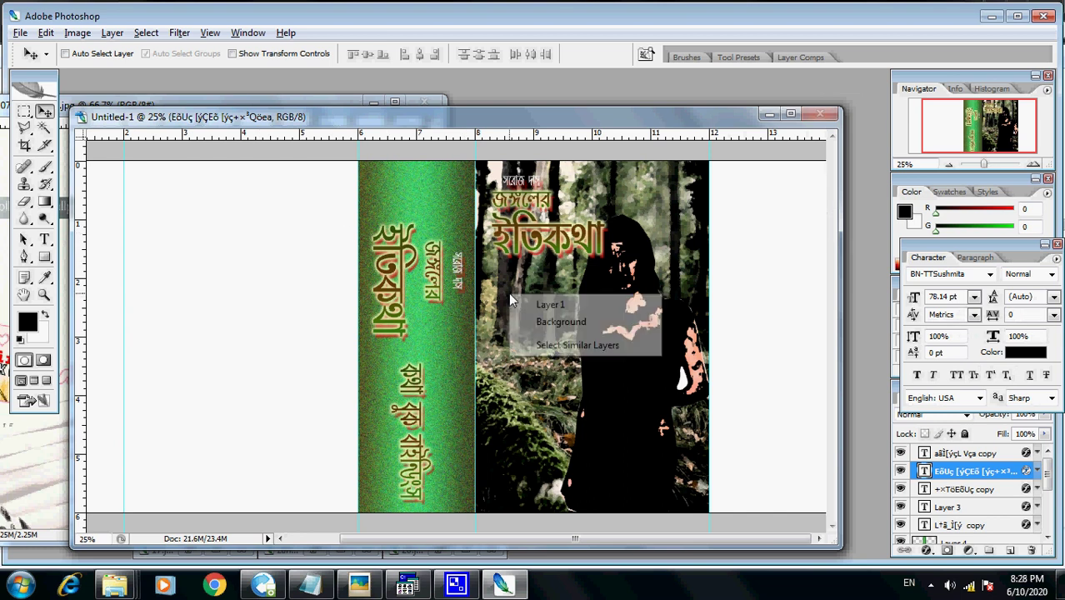
pyautogui.click(548, 304)
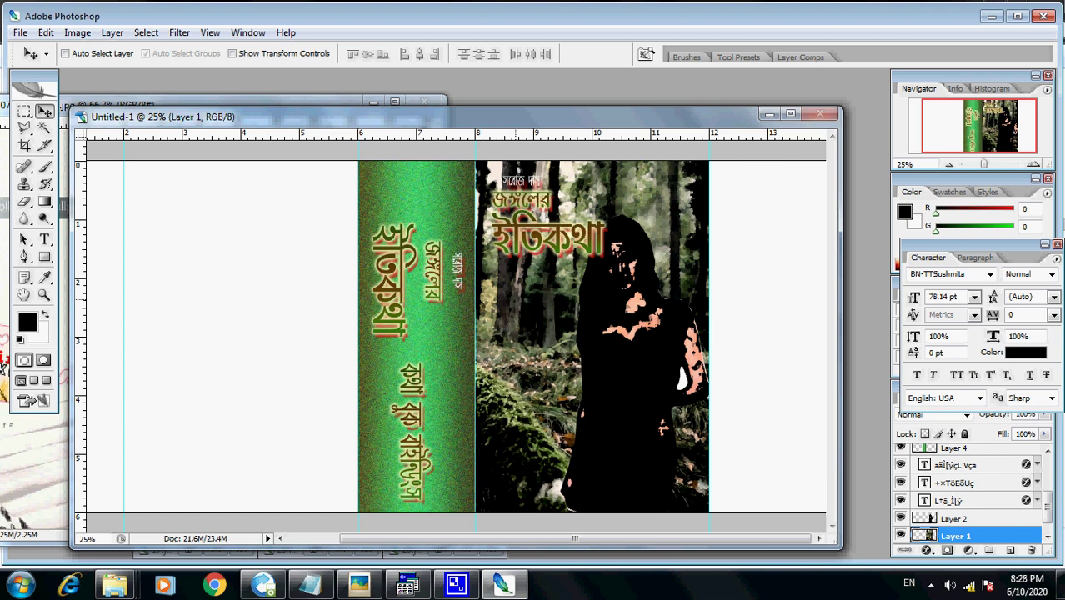
pyautogui.moveTo(515, 302); pyautogui.dragTo(165, 299)
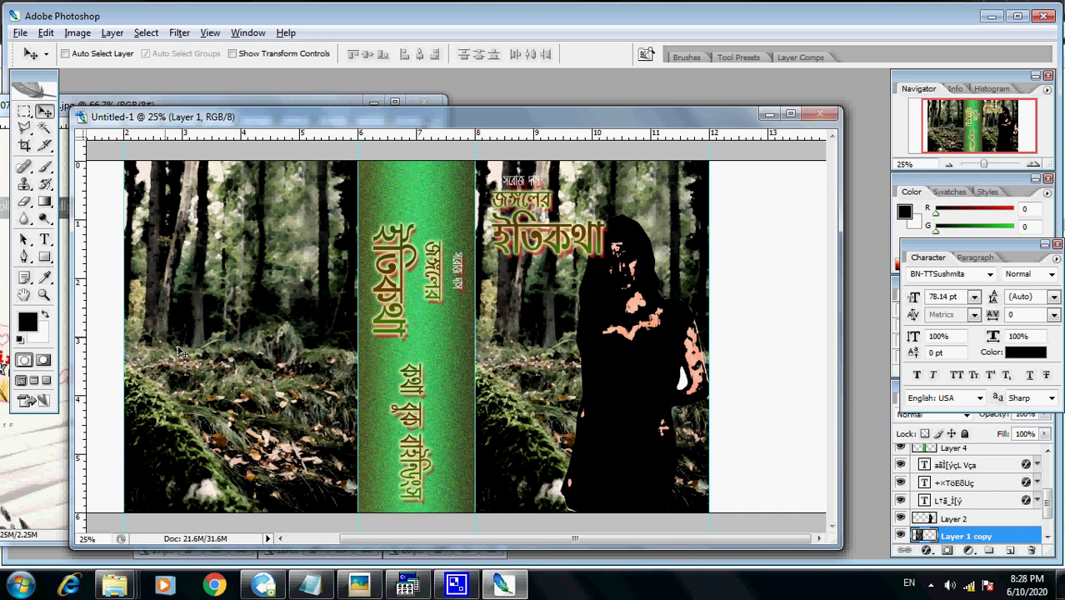
# Step: Flip the forest copy on the back cover horizontally and lower its opacity to 54%
pyautogui.click(46, 33)
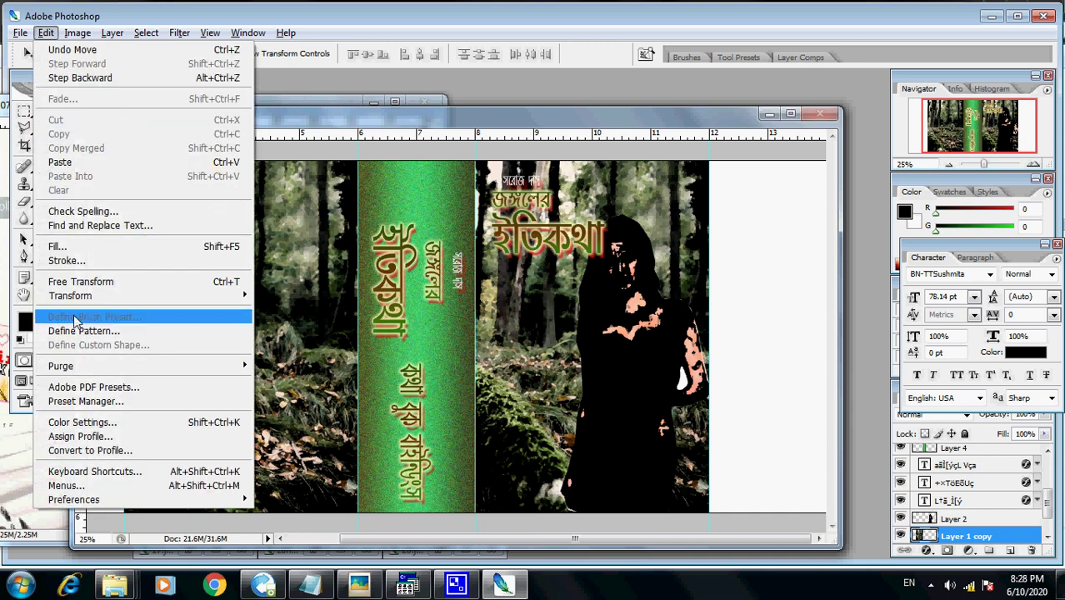
pyautogui.moveTo(83, 299)
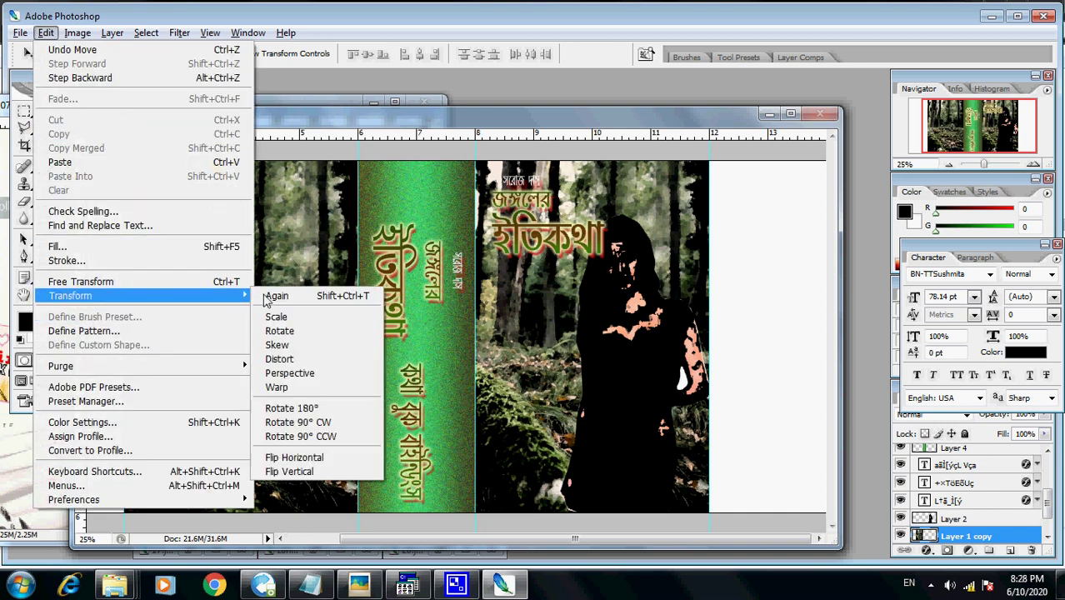
pyautogui.click(294, 458)
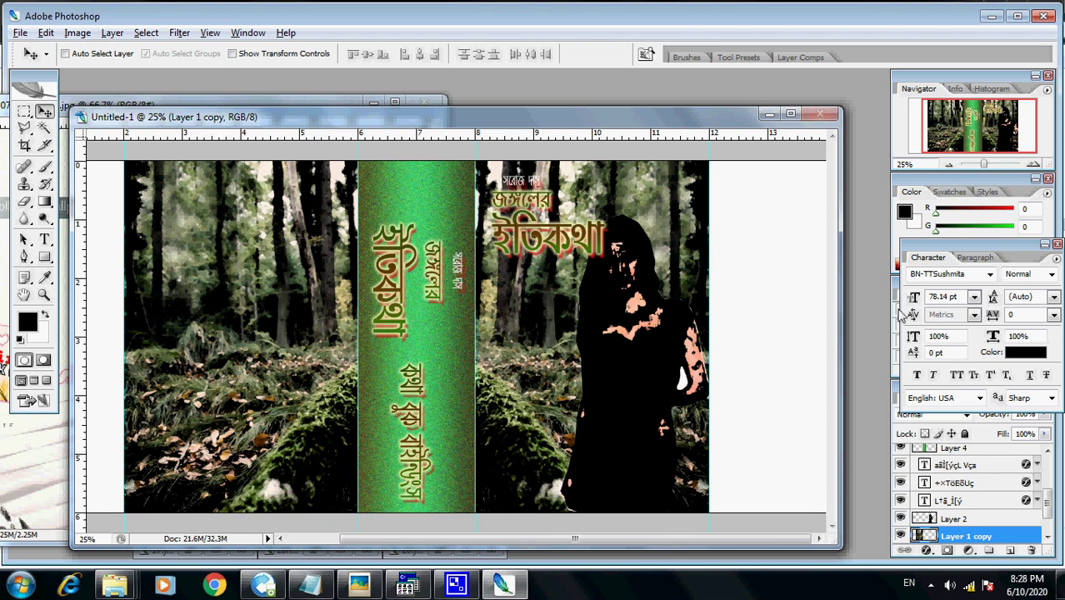
pyautogui.click(1044, 414)
pyautogui.moveTo(1042, 433); pyautogui.dragTo(1010, 437)
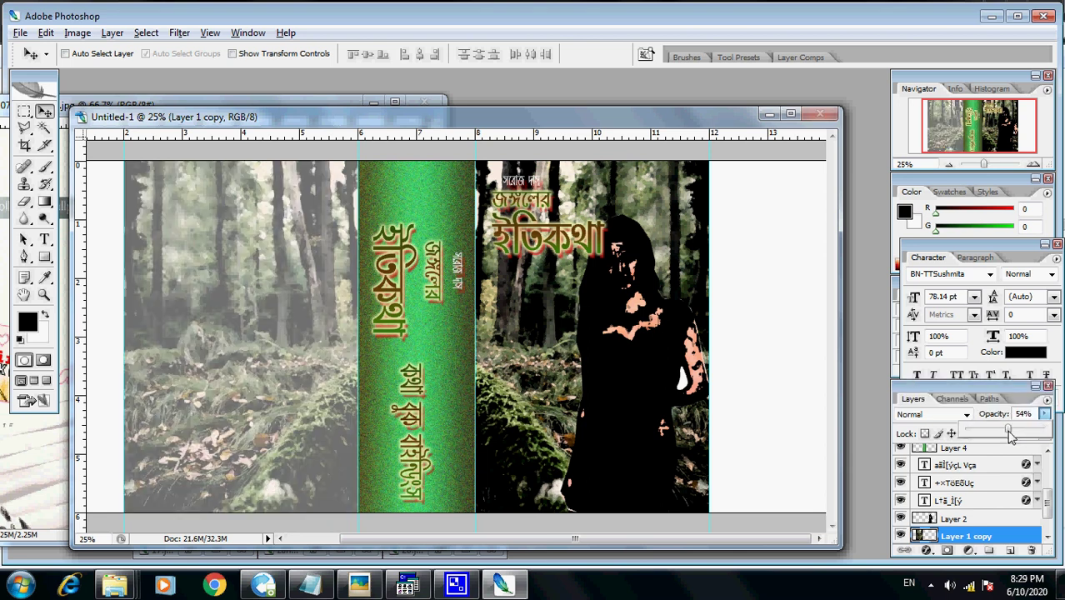
pyautogui.click(542, 353)
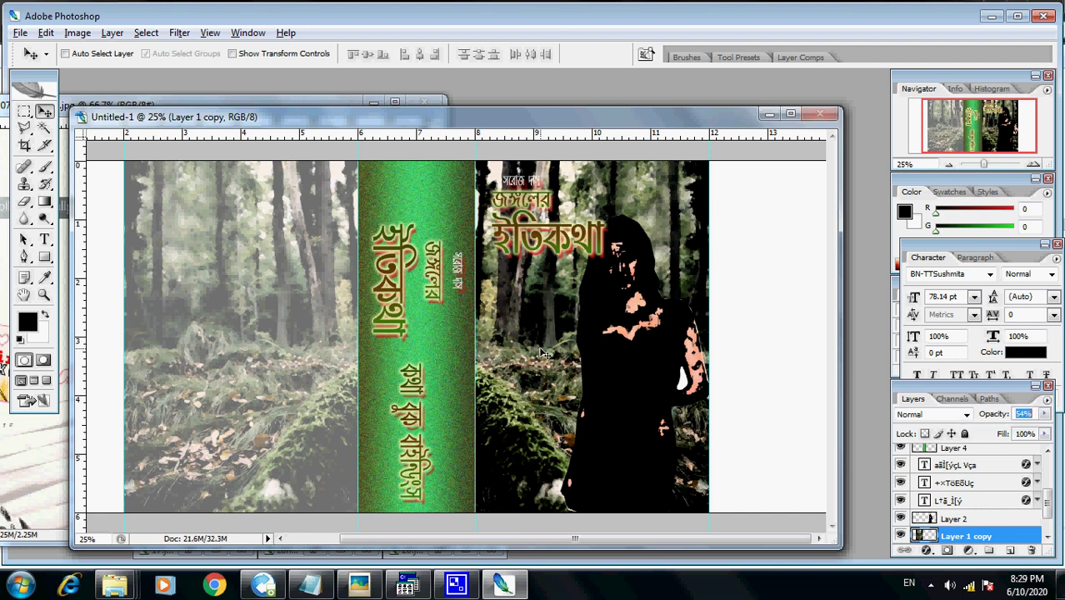
# Step: Select the front cover's forest image on Layer 1 and reduce its opacity to 72%
pyautogui.rightClick(492, 330)
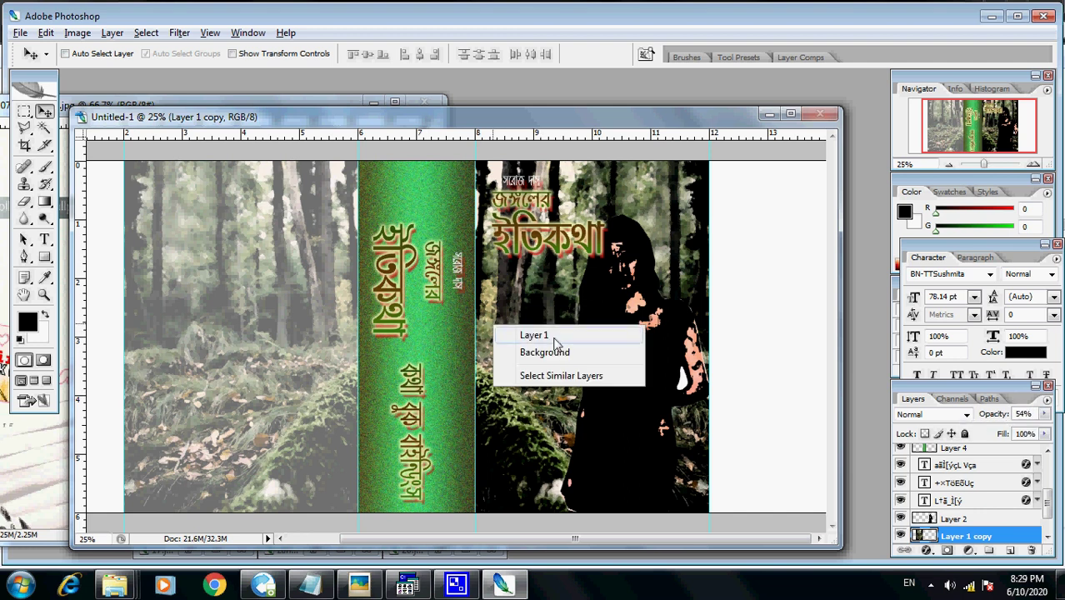
pyautogui.click(525, 335)
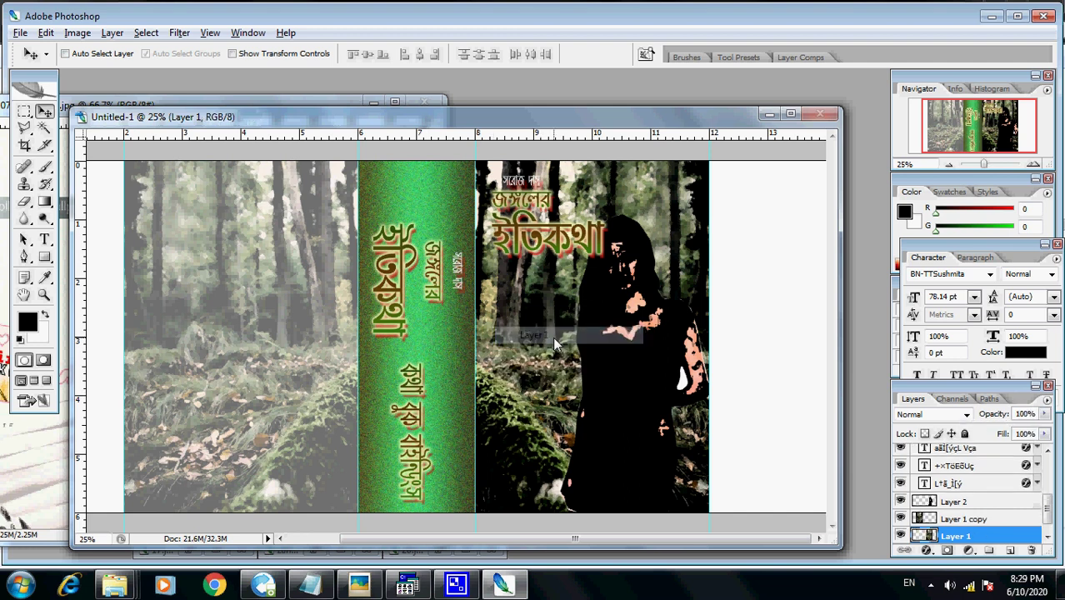
pyautogui.click(1045, 414)
pyautogui.click(1020, 432)
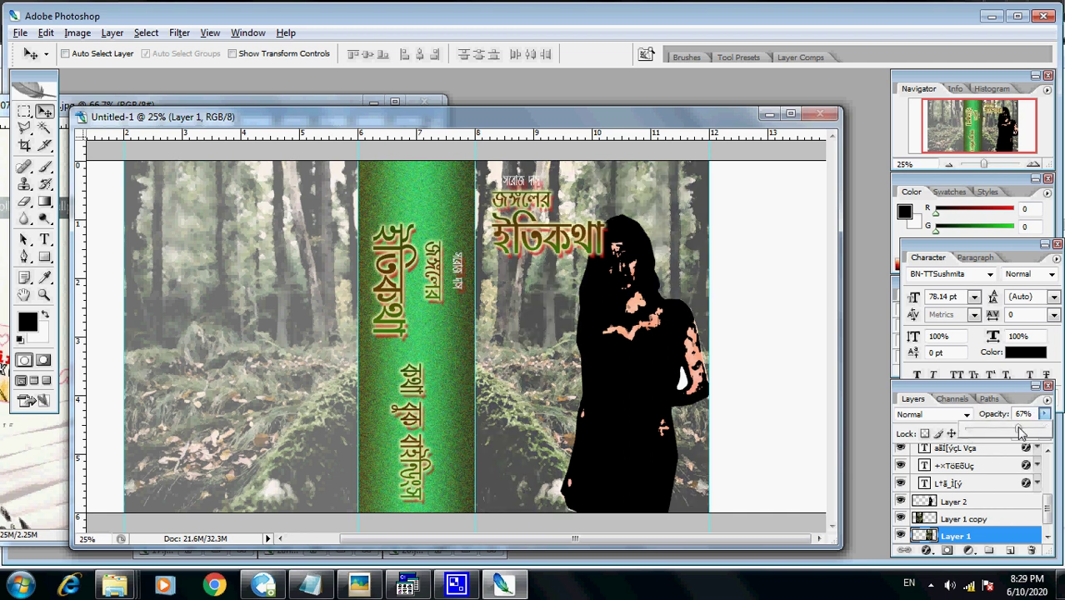
pyautogui.moveTo(1020, 431); pyautogui.dragTo(1024, 434)
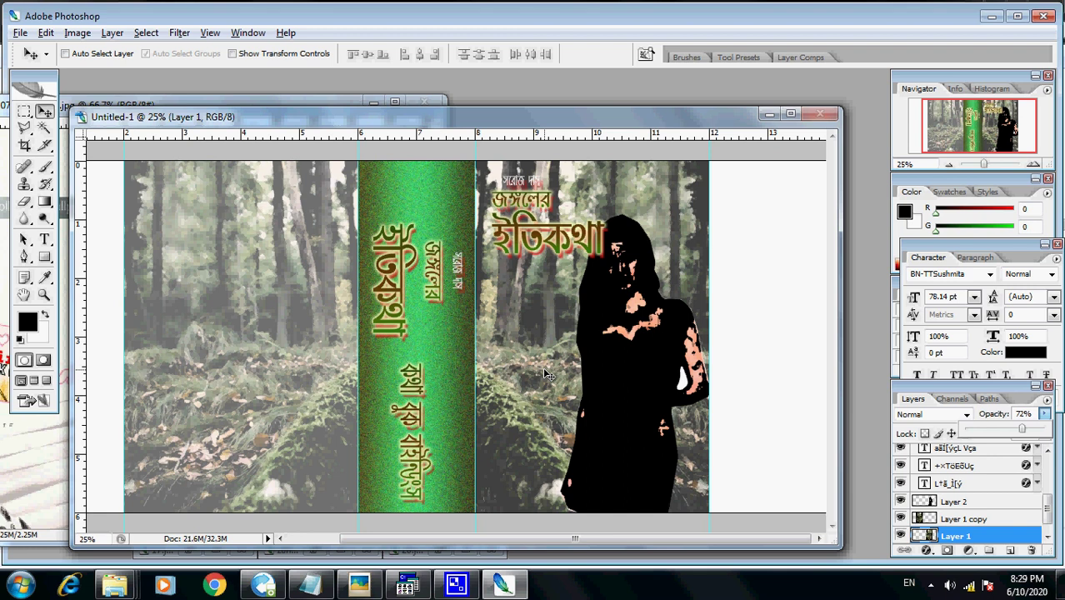
# Step: Select the woman's silhouette on Layer 2 and reduce its opacity to 90%
pyautogui.rightClick(633, 360)
pyautogui.click(646, 367)
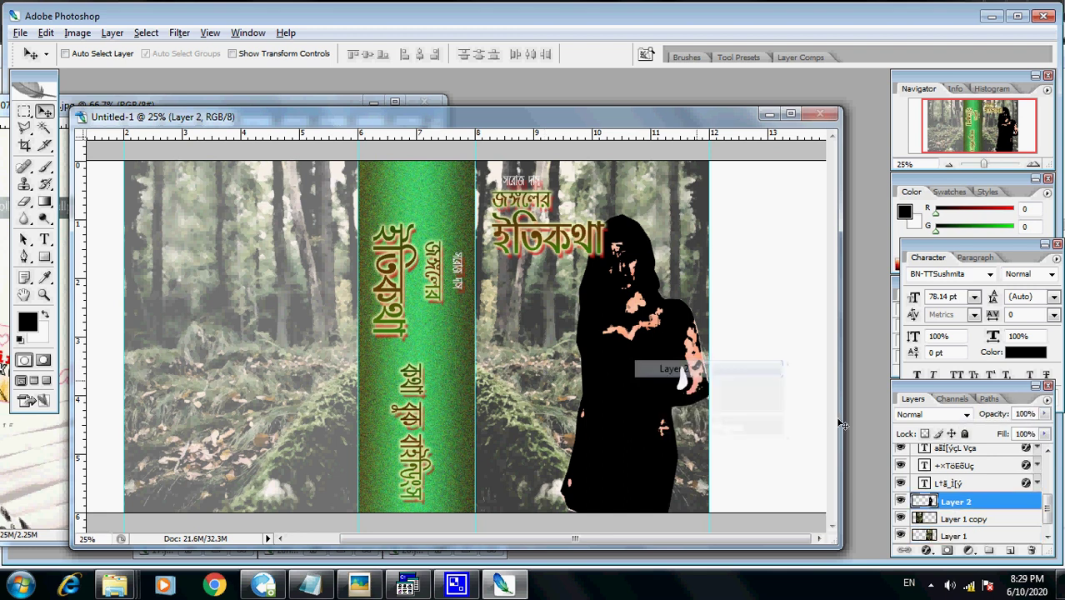
pyautogui.click(1045, 414)
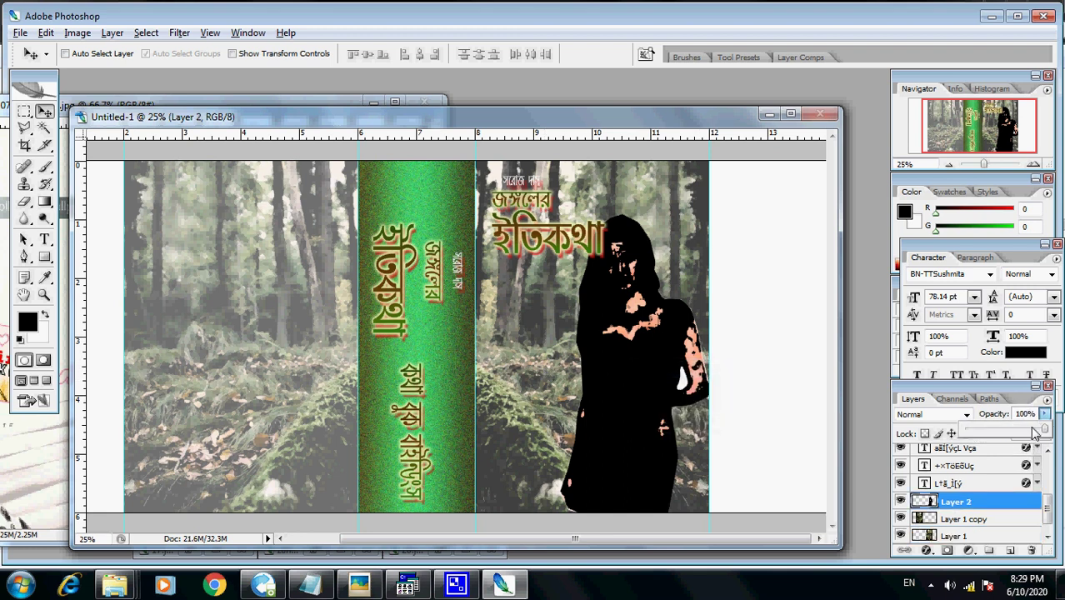
pyautogui.moveTo(1031, 432); pyautogui.dragTo(1038, 433)
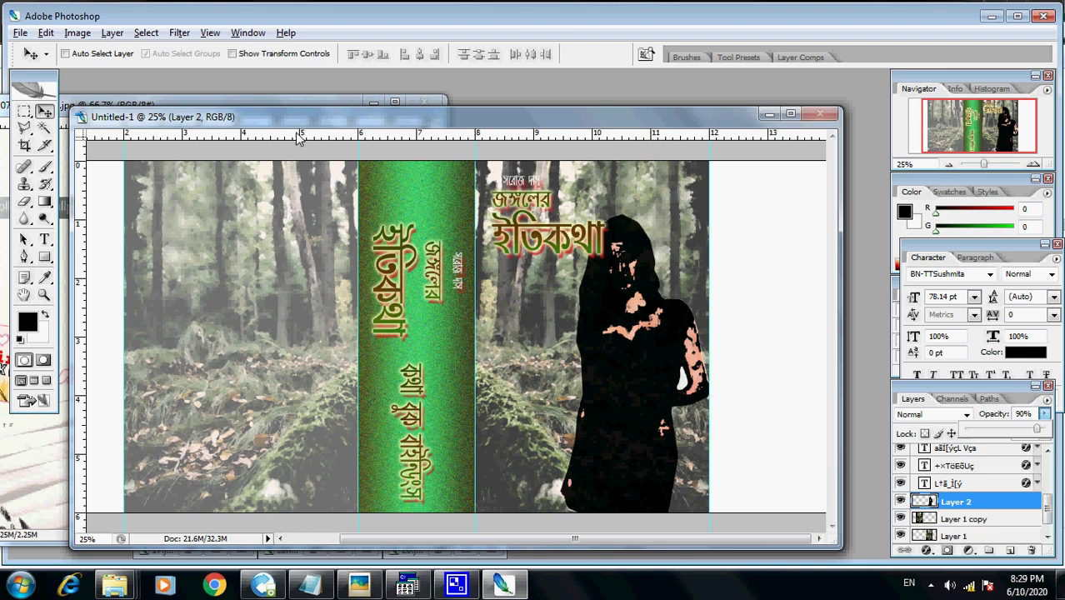
# Step: Show the cover in full-screen mode and collapse the Character, History, Layers, Color and Navigator palettes out of the way
pyautogui.moveTo(313, 120); pyautogui.dragTo(345, 85)
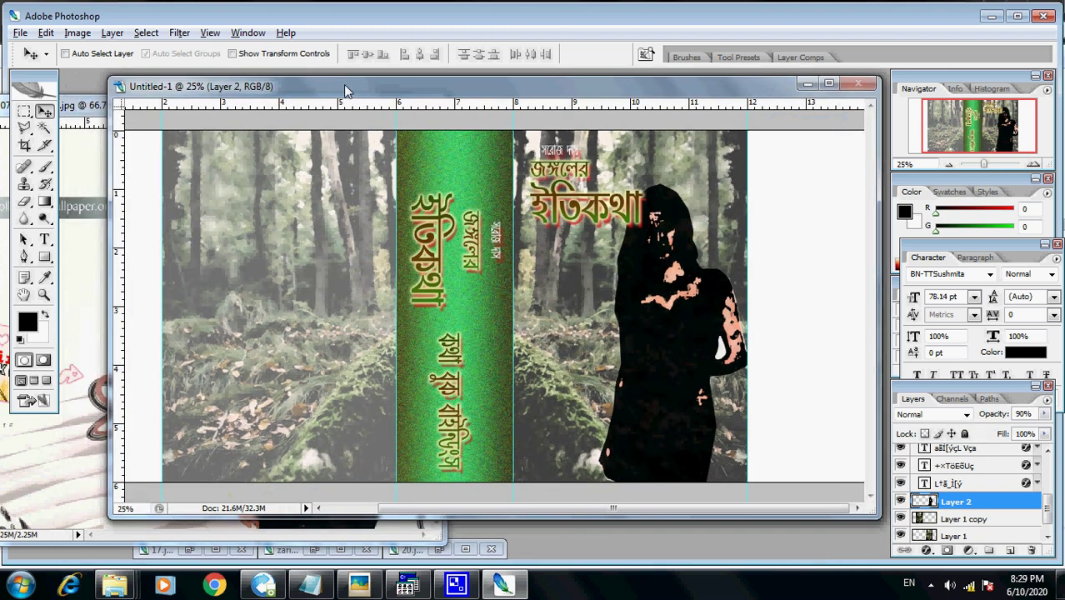
pyautogui.click(45, 380)
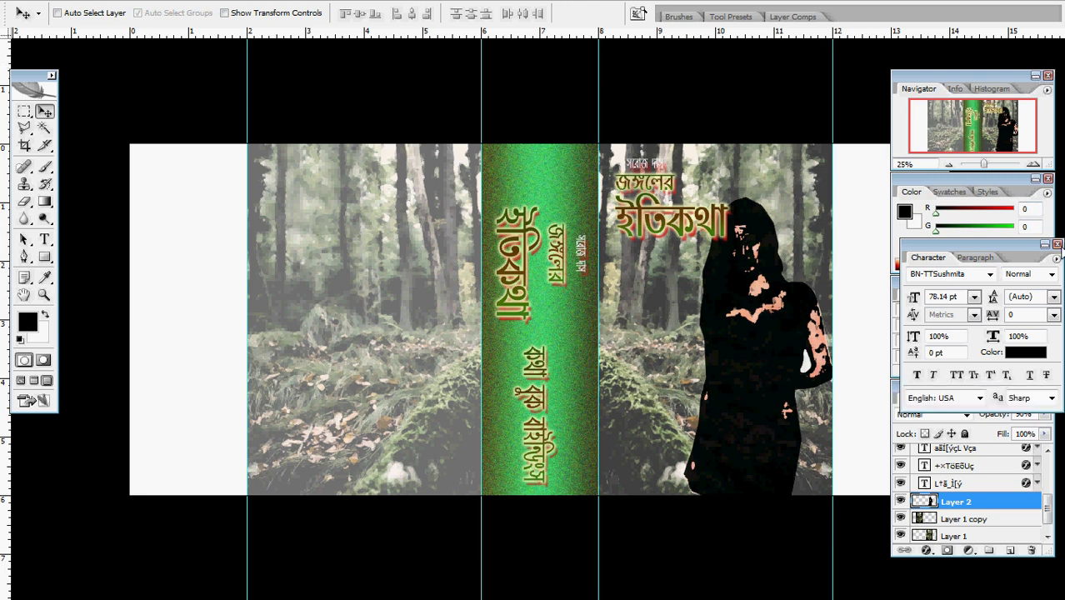
pyautogui.click(1044, 244)
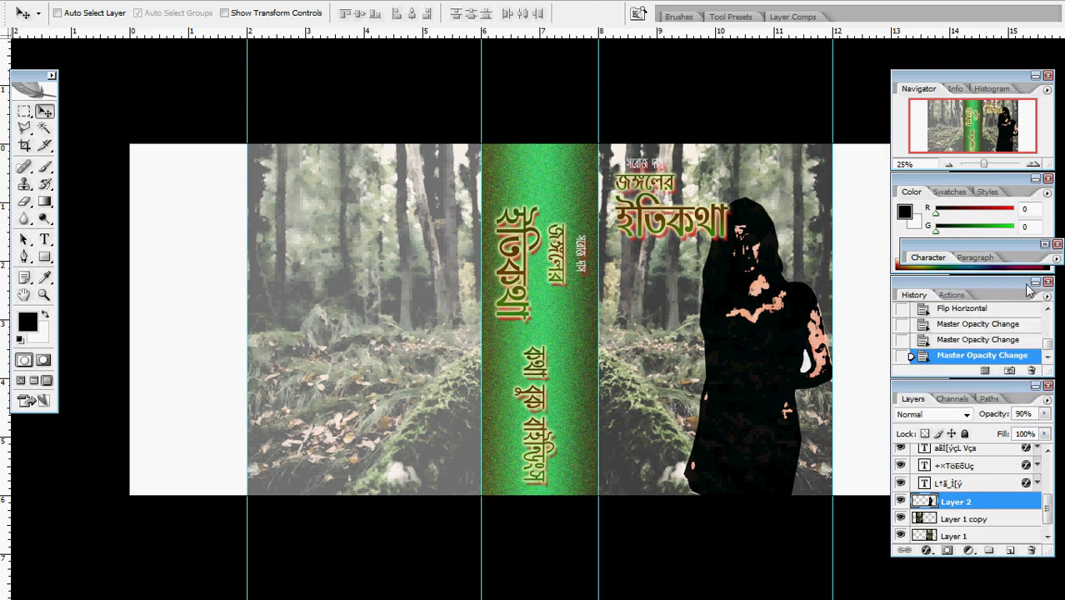
pyautogui.click(1036, 285)
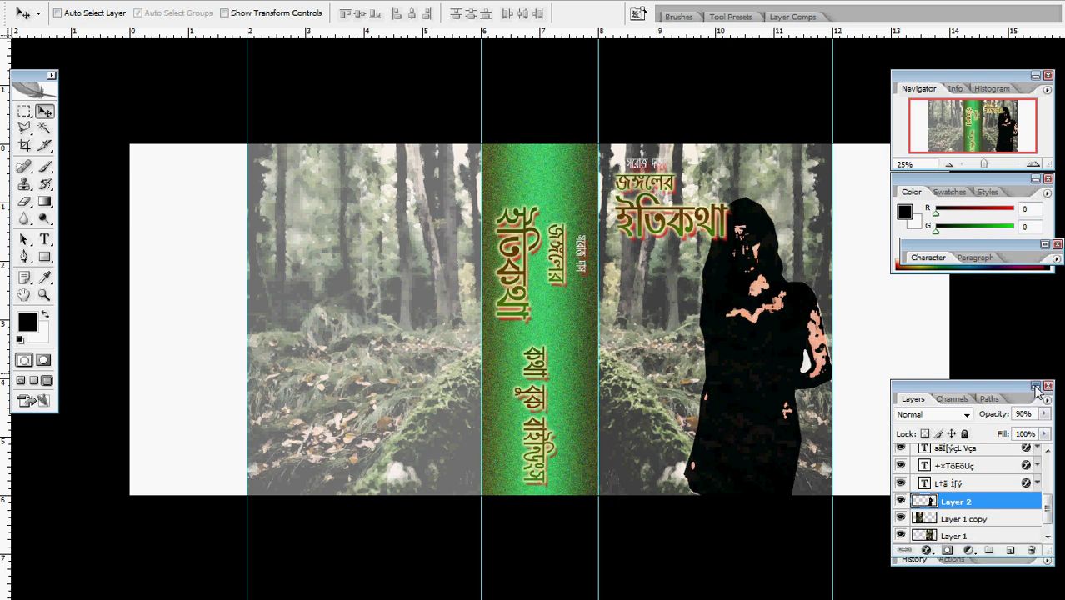
pyautogui.click(1036, 386)
pyautogui.click(1035, 265)
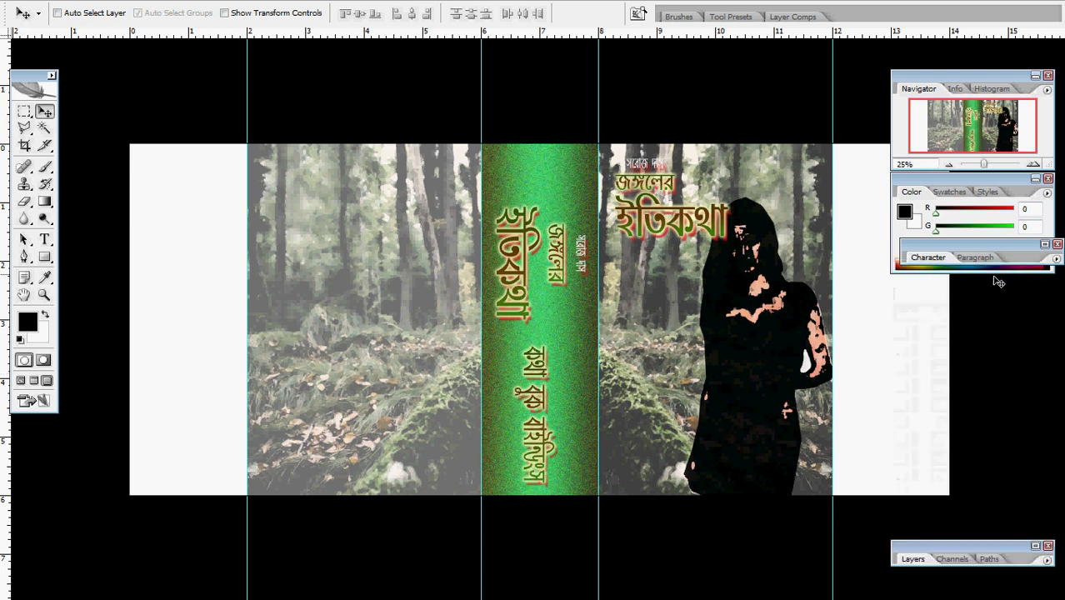
pyautogui.moveTo(977, 306); pyautogui.dragTo(970, 517)
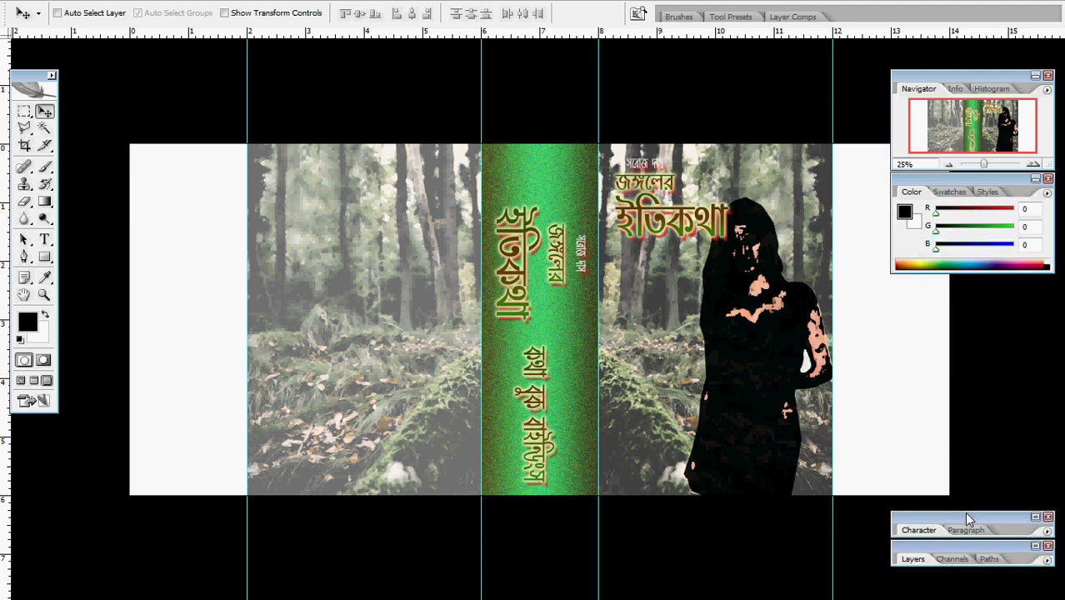
pyautogui.click(1035, 180)
pyautogui.moveTo(990, 459); pyautogui.dragTo(1003, 465)
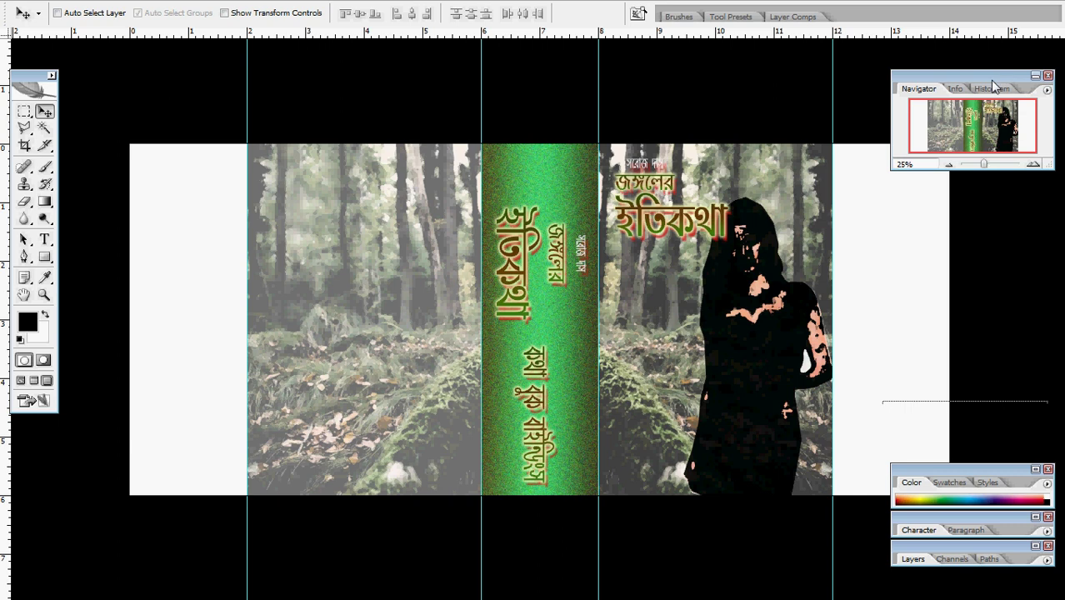
pyautogui.click(1036, 77)
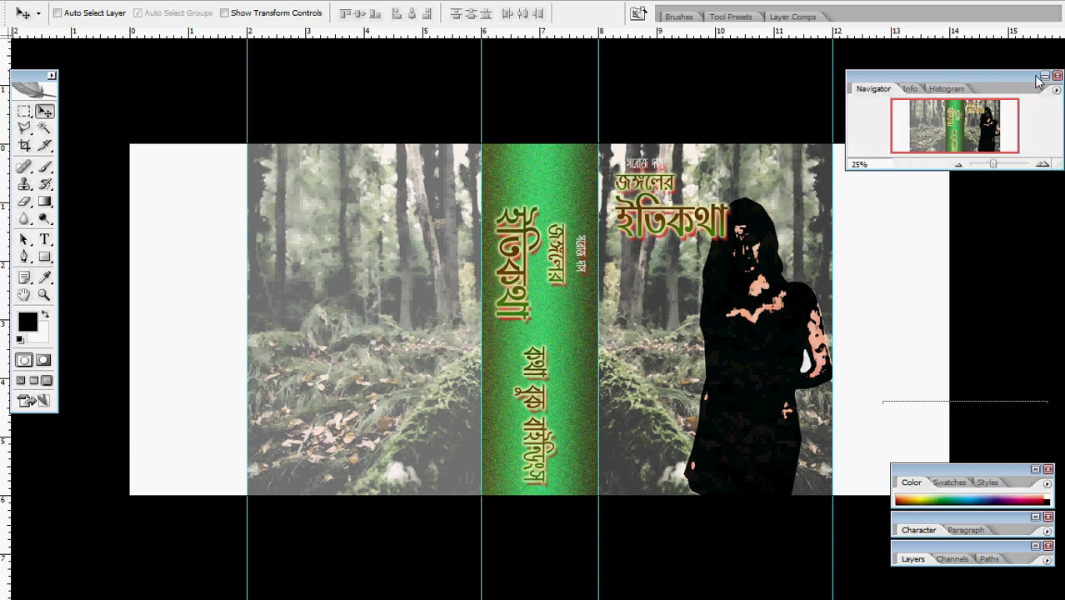
pyautogui.click(1043, 75)
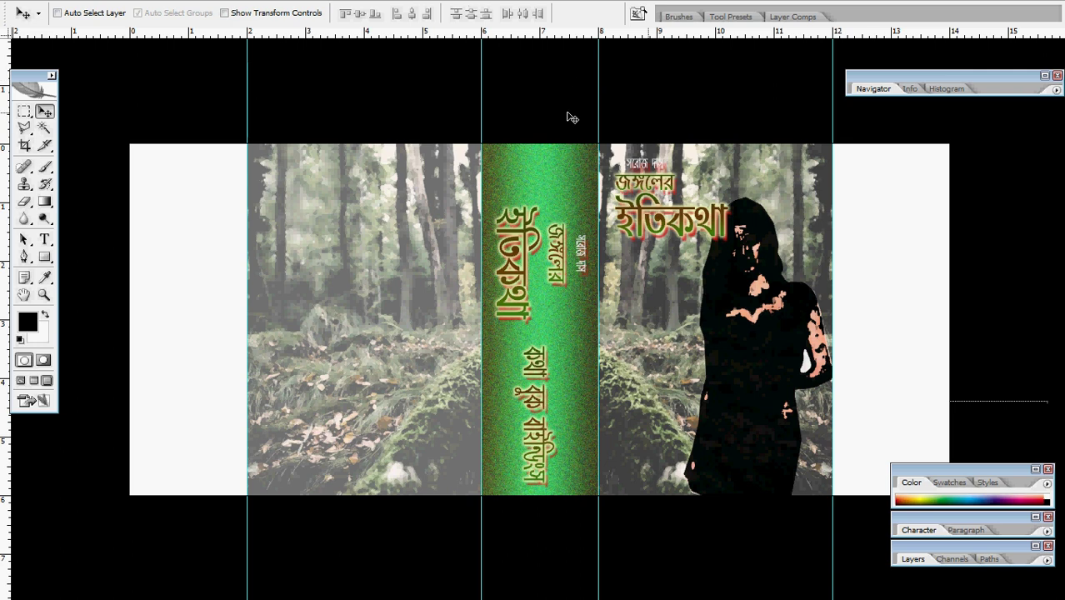
# Step: Examine the spine lettering, the front-cover title and the woman's silhouette up close
pyautogui.hotkey('ctrl', '+')
pyautogui.hotkey('ctrl', '+')
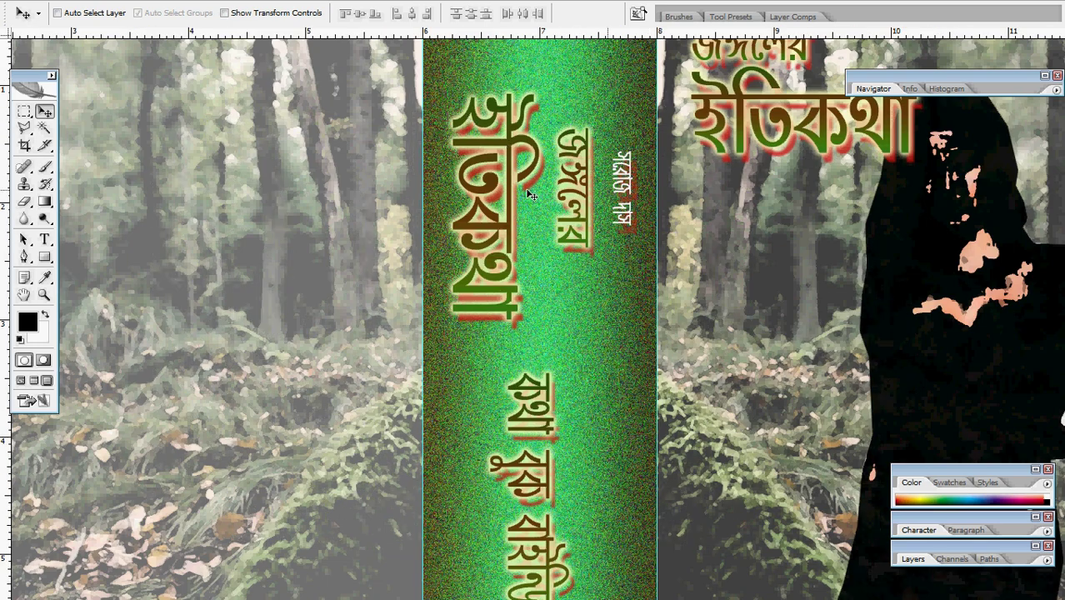
pyautogui.moveTo(625, 235); pyautogui.dragTo(371, 234)
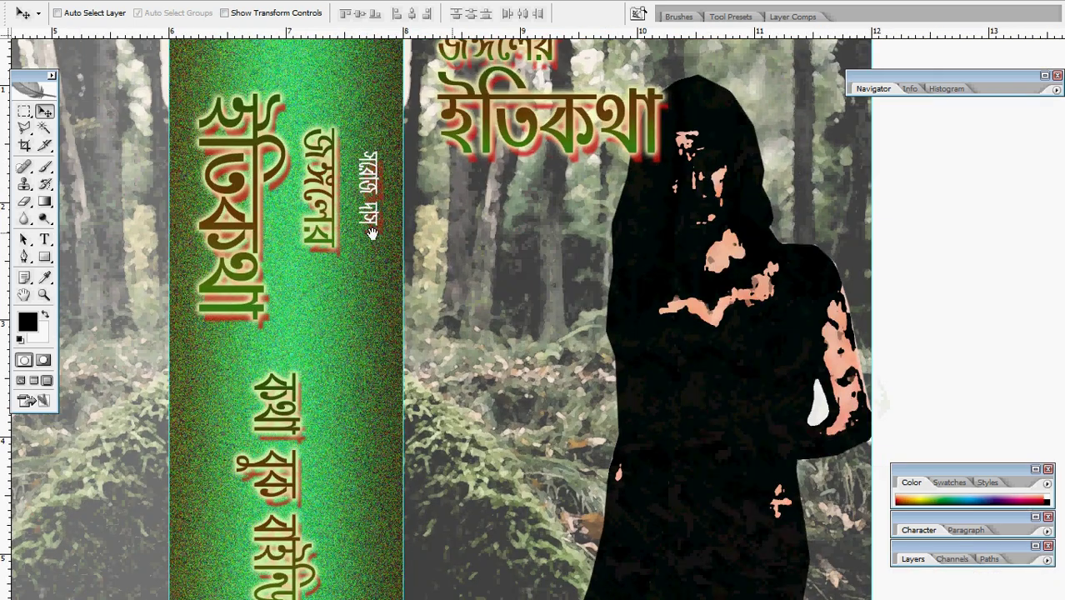
pyautogui.moveTo(590, 310); pyautogui.dragTo(542, 324)
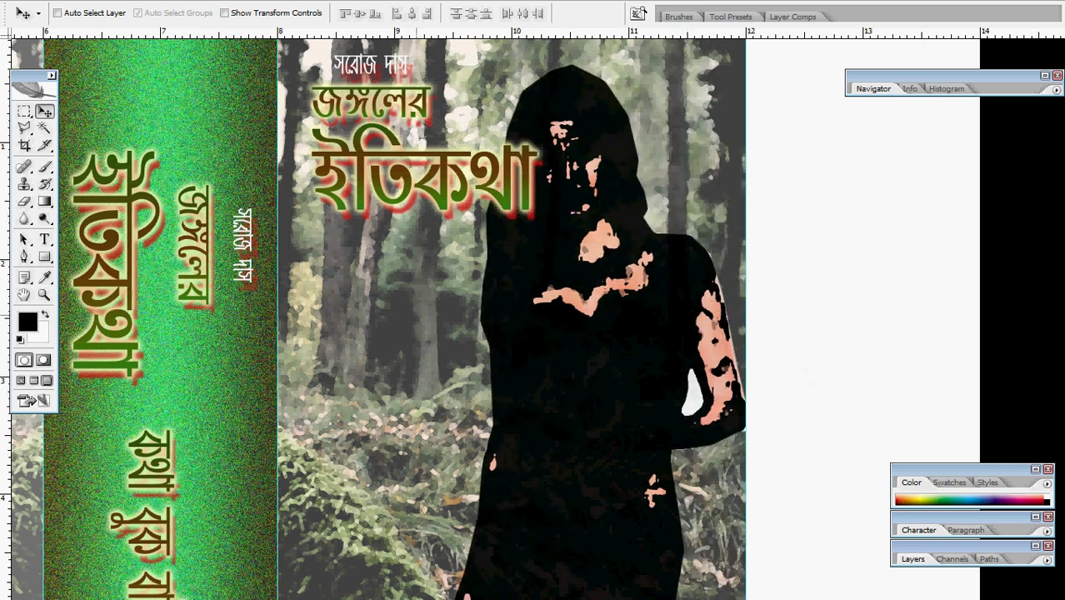
pyautogui.moveTo(336, 315); pyautogui.dragTo(466, 290)
pyautogui.moveTo(317, 316); pyautogui.dragTo(511, 254)
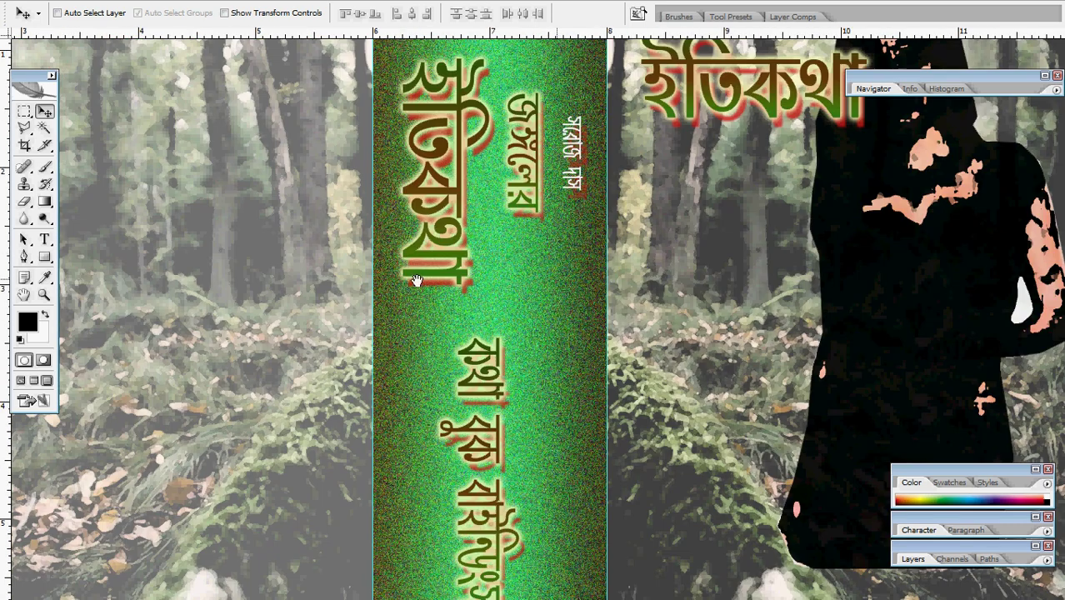
pyautogui.moveTo(360, 273); pyautogui.dragTo(621, 287)
pyautogui.moveTo(430, 272); pyautogui.dragTo(330, 275)
pyautogui.hotkey('ctrl', '-')
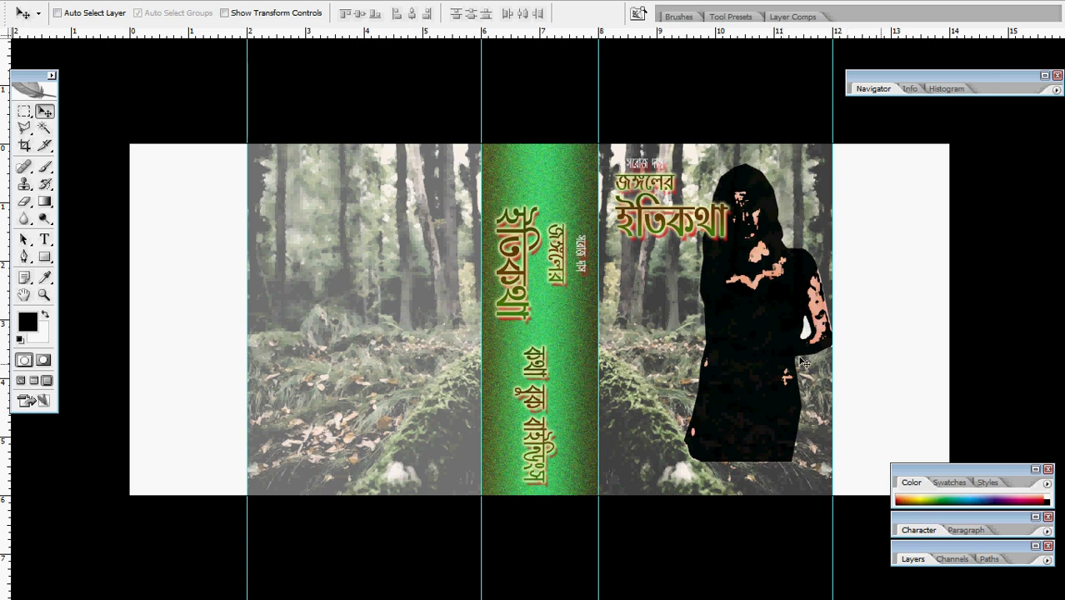
# Step: Move the woman's silhouette down to the front cover's lower edge and return to the standard screen mode
pyautogui.moveTo(766, 381)
pyautogui.mouseDown()
pyautogui.moveTo(803, 421)
pyautogui.moveTo(763, 421)
pyautogui.moveTo(774, 388)
pyautogui.mouseUp()
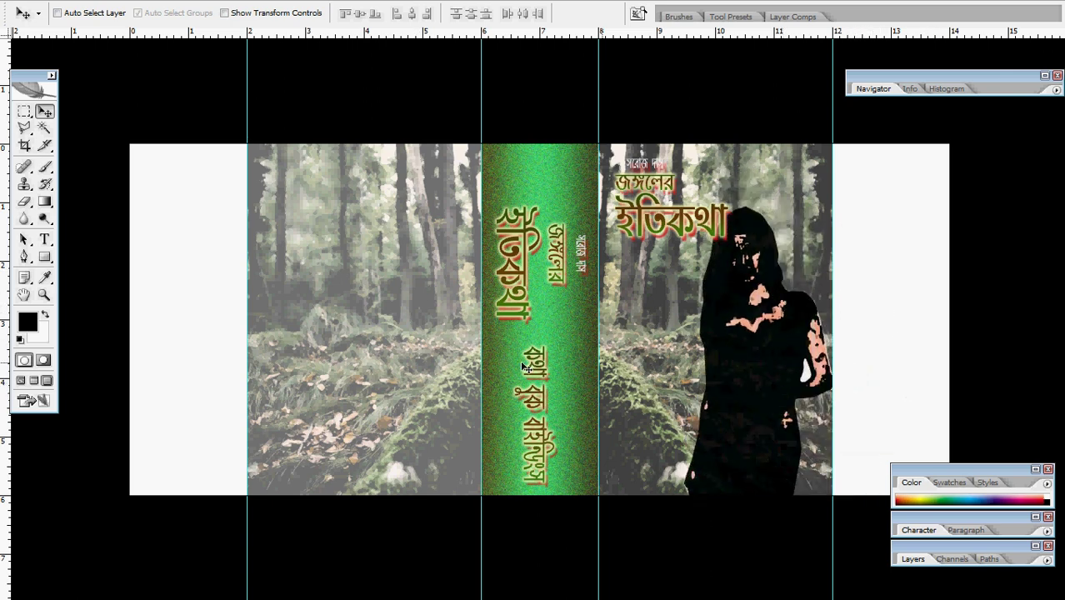
pyautogui.click(20, 381)
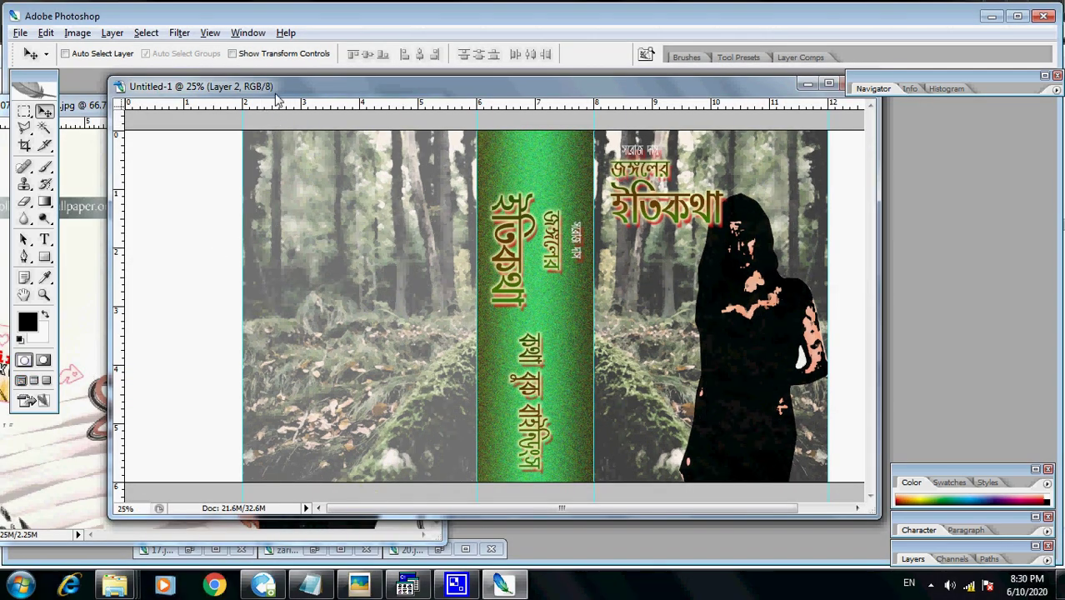
# Step: Hide the guides on the cover and close the source wallpaper image of the woman
pyautogui.moveTo(277, 87); pyautogui.dragTo(294, 87)
pyautogui.click(210, 33)
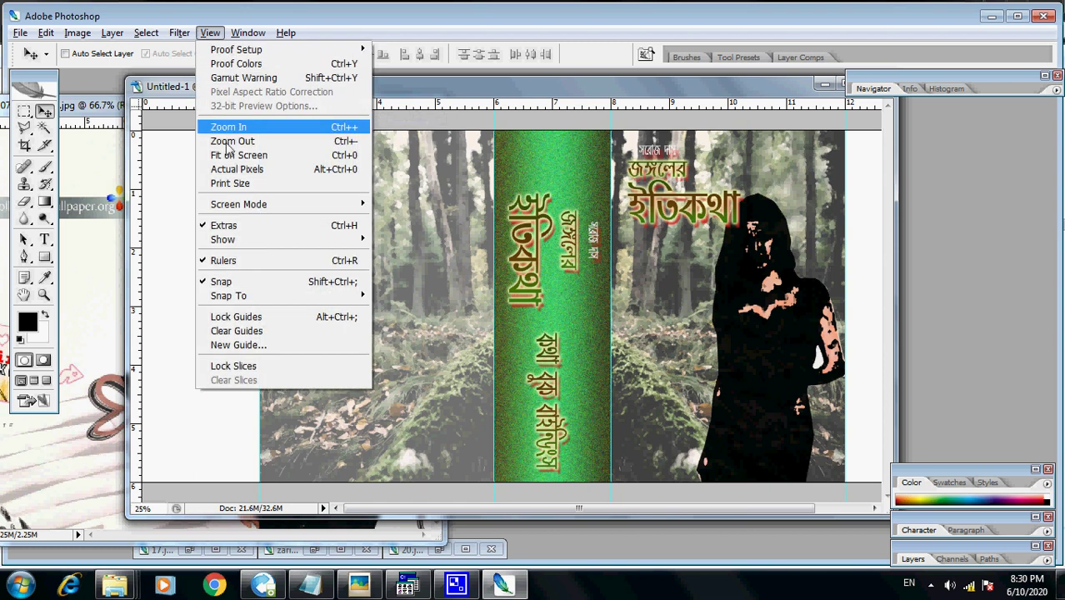
pyautogui.click(235, 228)
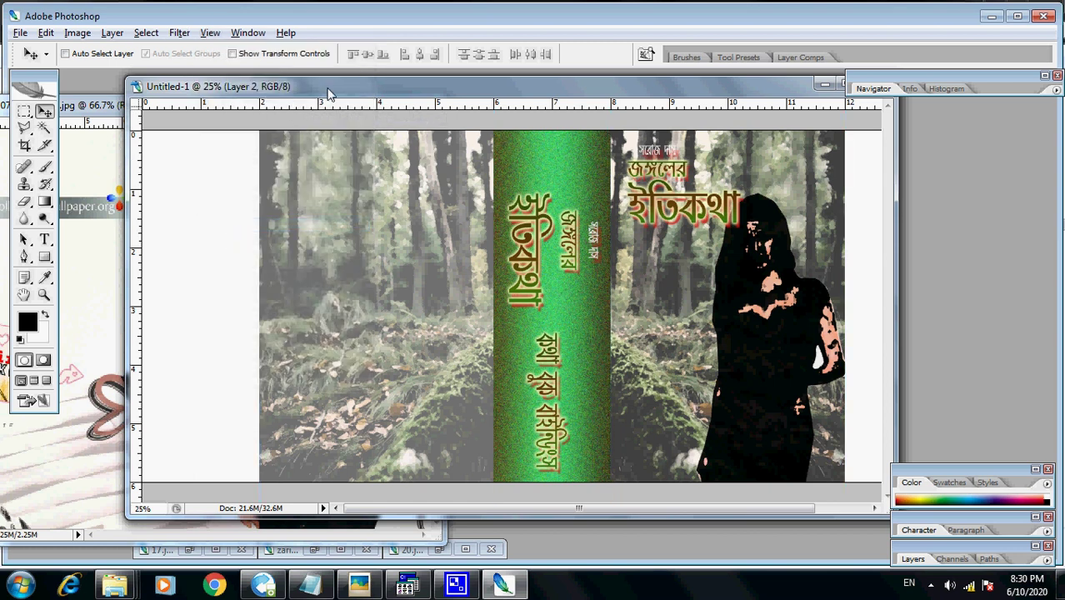
pyautogui.moveTo(327, 92); pyautogui.dragTo(326, 103)
pyautogui.click(107, 120)
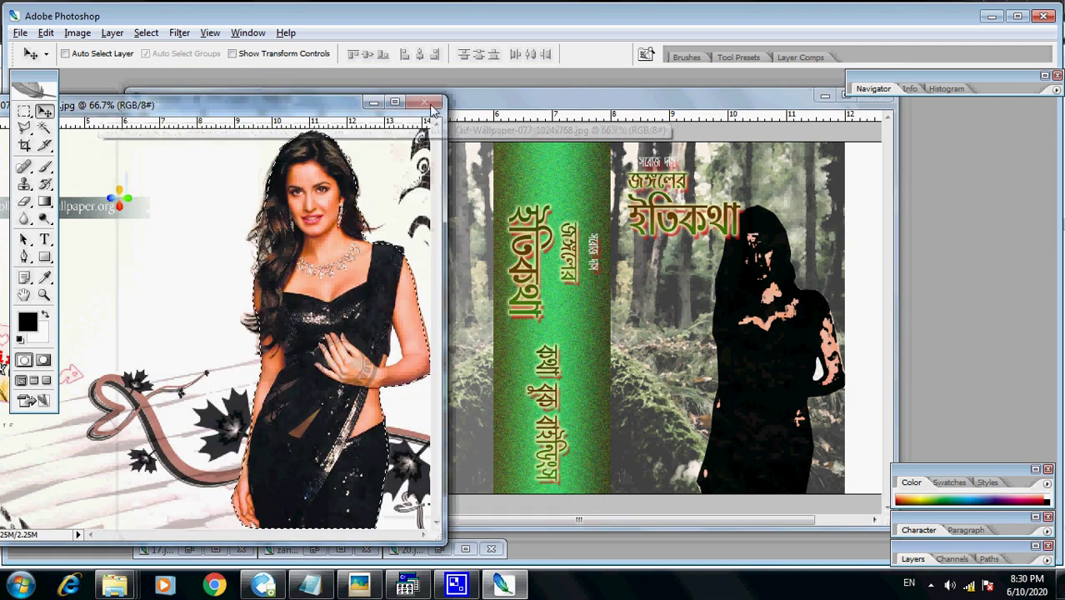
pyautogui.click(340, 102)
pyautogui.moveTo(340, 101); pyautogui.dragTo(285, 90)
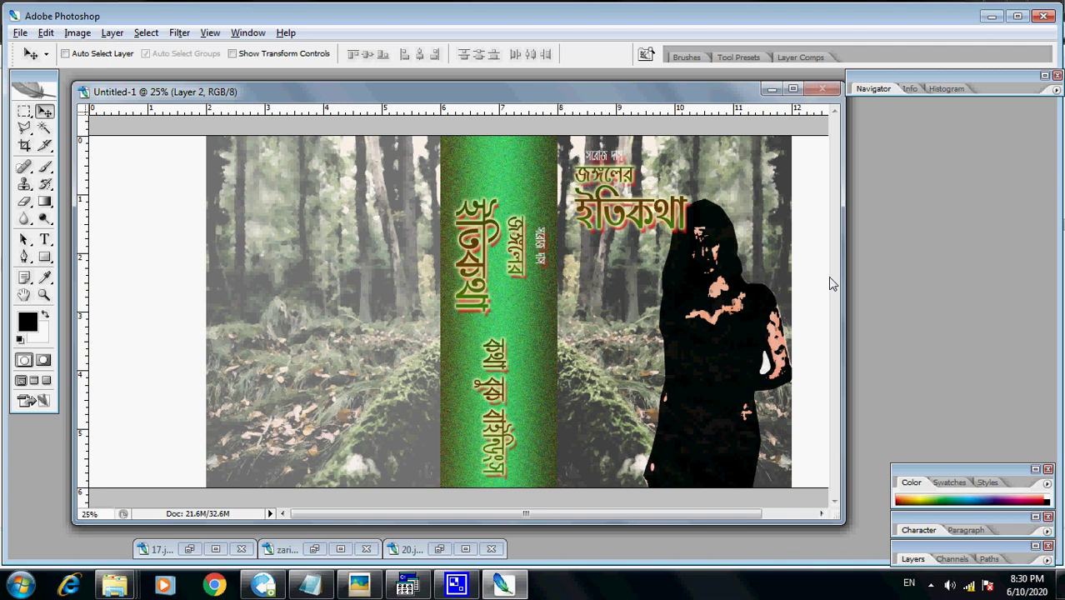
# Step: Save the cover as the layered Photoshop file BOOK JANGALER ITIKATA in the workspace_71_D_drive folder, with maximized compatibility
pyautogui.click(20, 32)
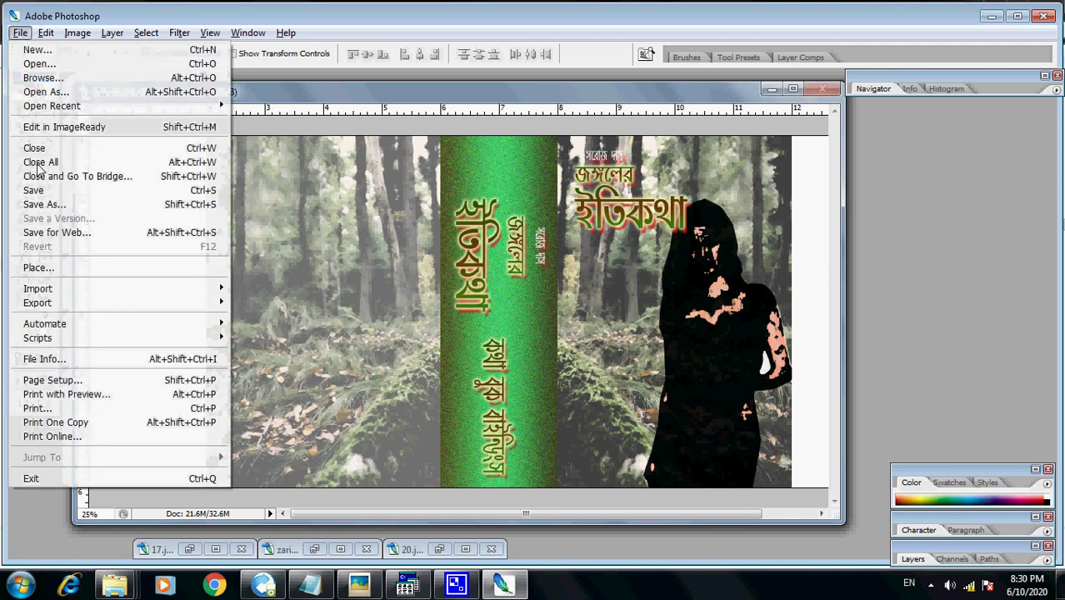
pyautogui.click(68, 206)
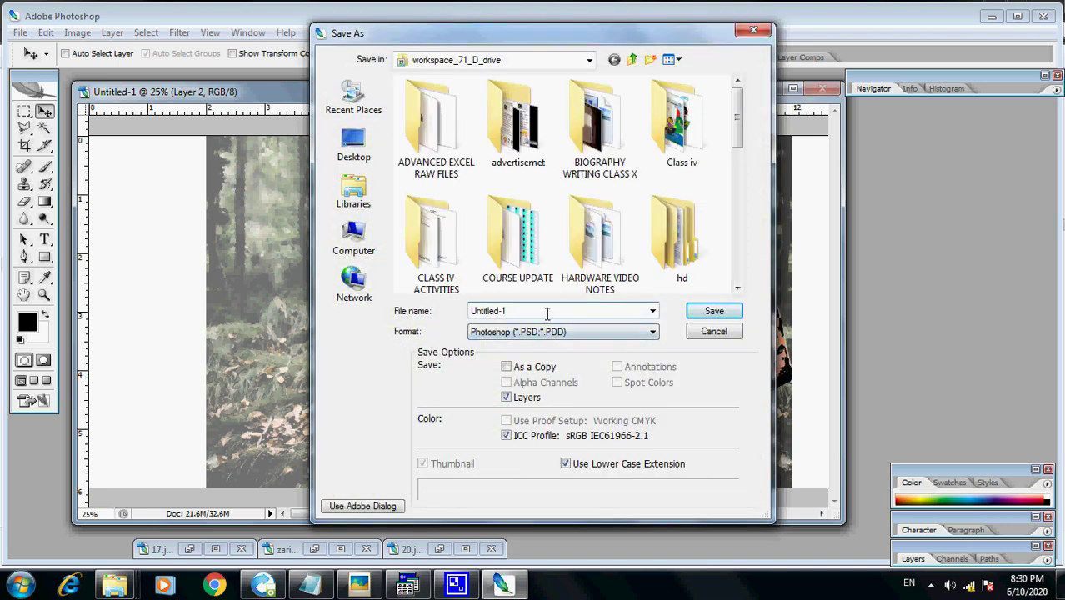
pyautogui.write('BOOK JANGALER ITIKATA')
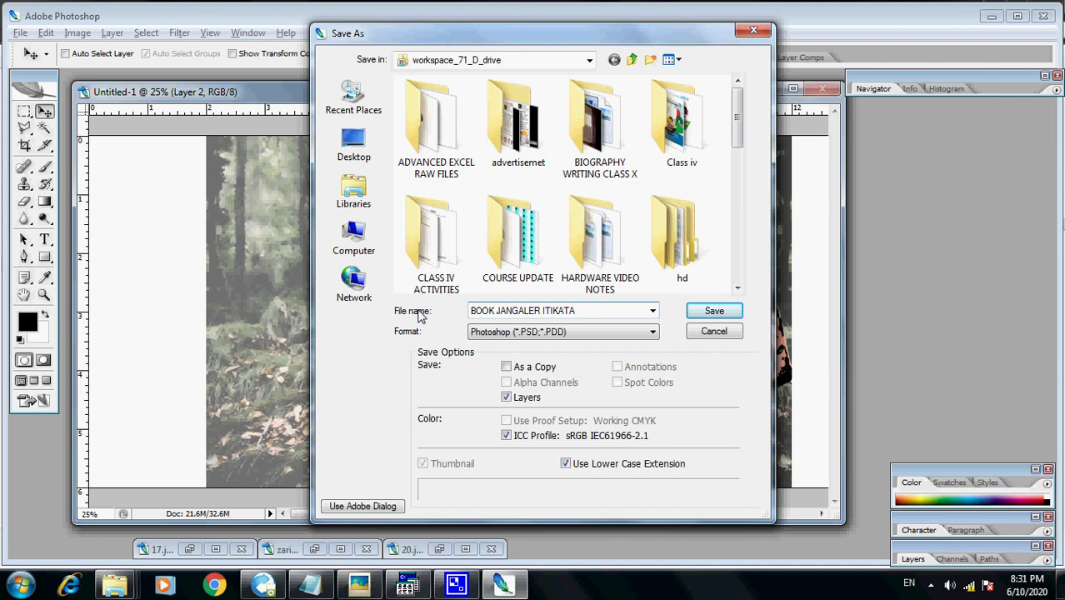
pyautogui.press('Return')
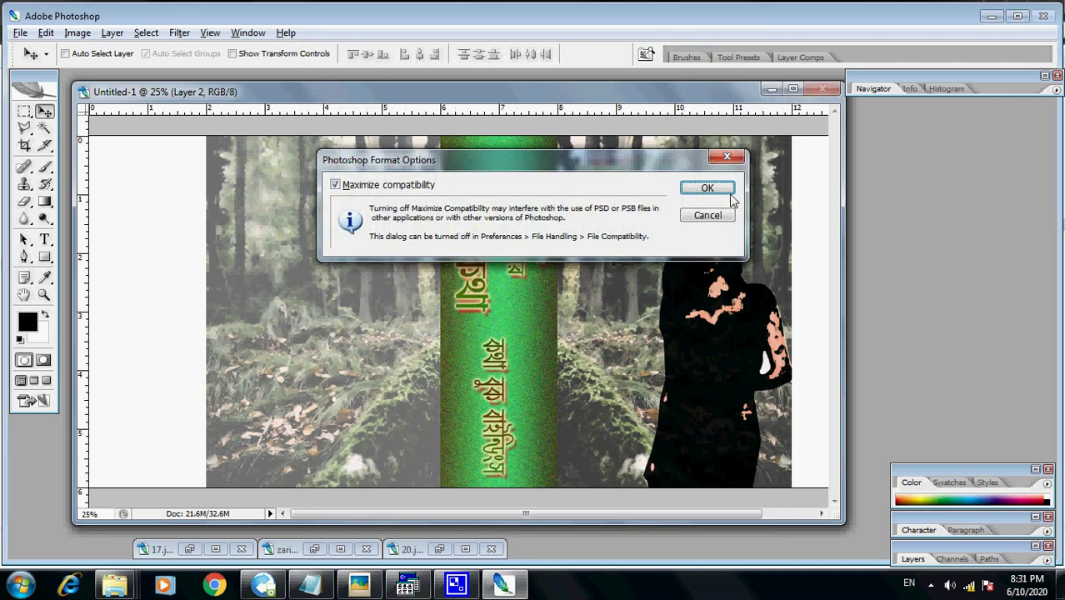
pyautogui.click(727, 193)
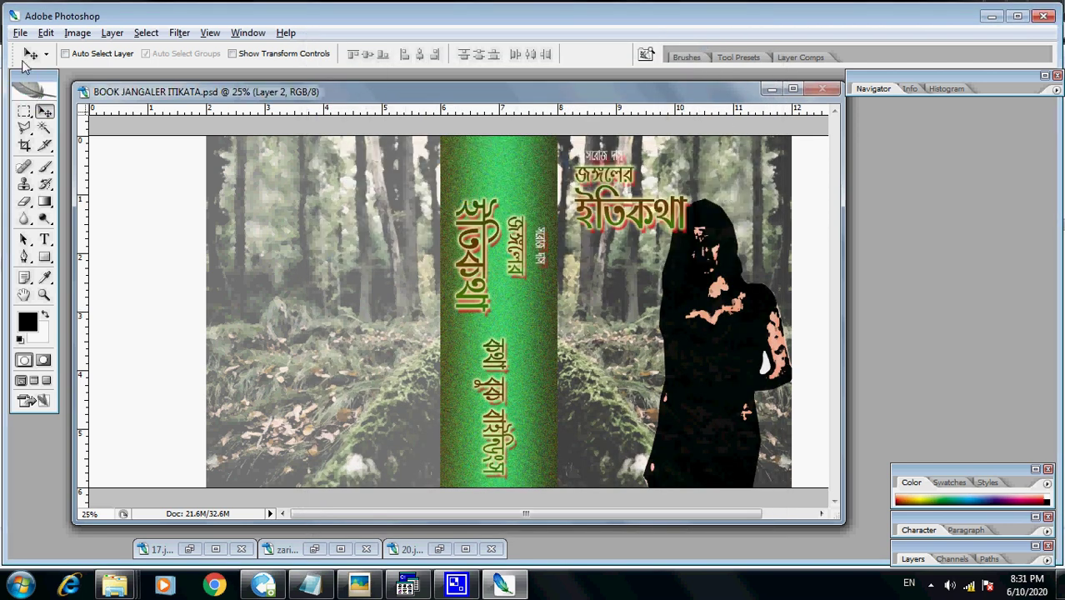
# Step: Save a JPEG copy of the cover as BOOK JANGALER ITIKATA copy.jpg at Maximum quality 12, Baseline ("Standard")
pyautogui.click(19, 34)
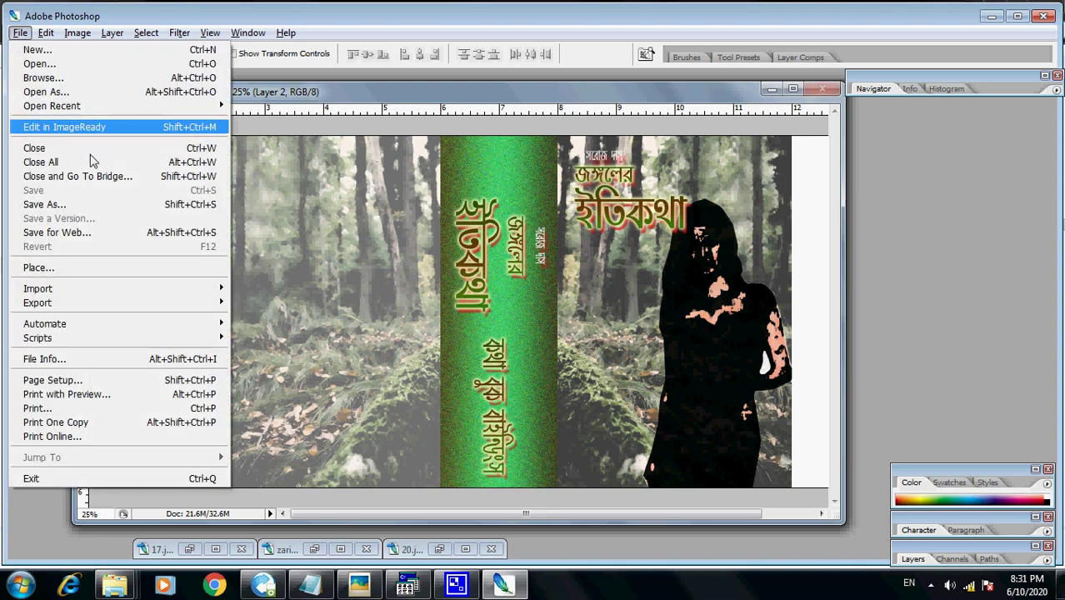
pyautogui.click(94, 209)
pyautogui.click(550, 332)
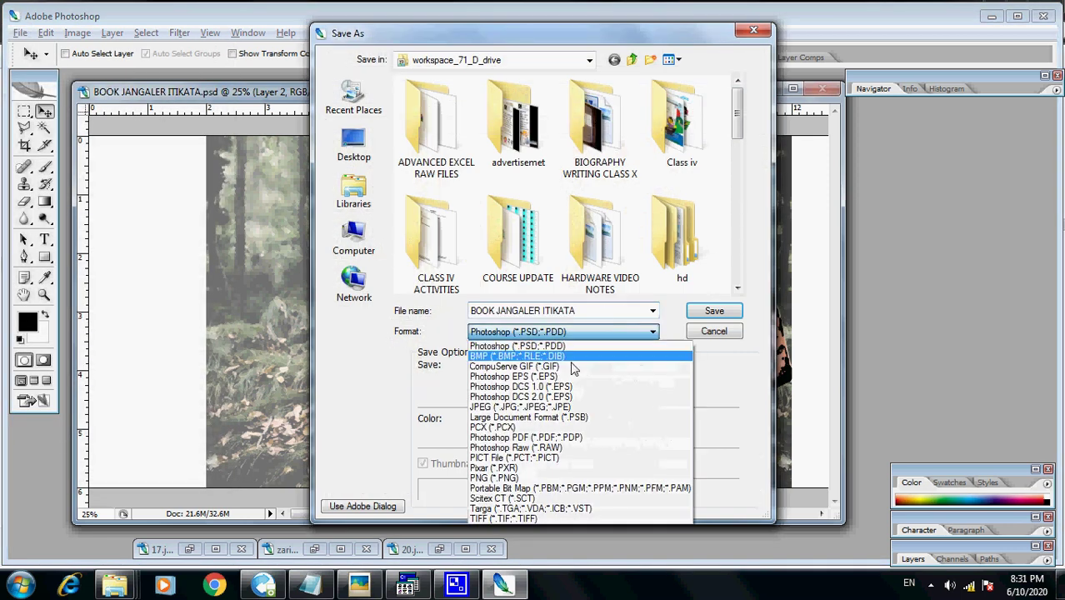
pyautogui.click(522, 407)
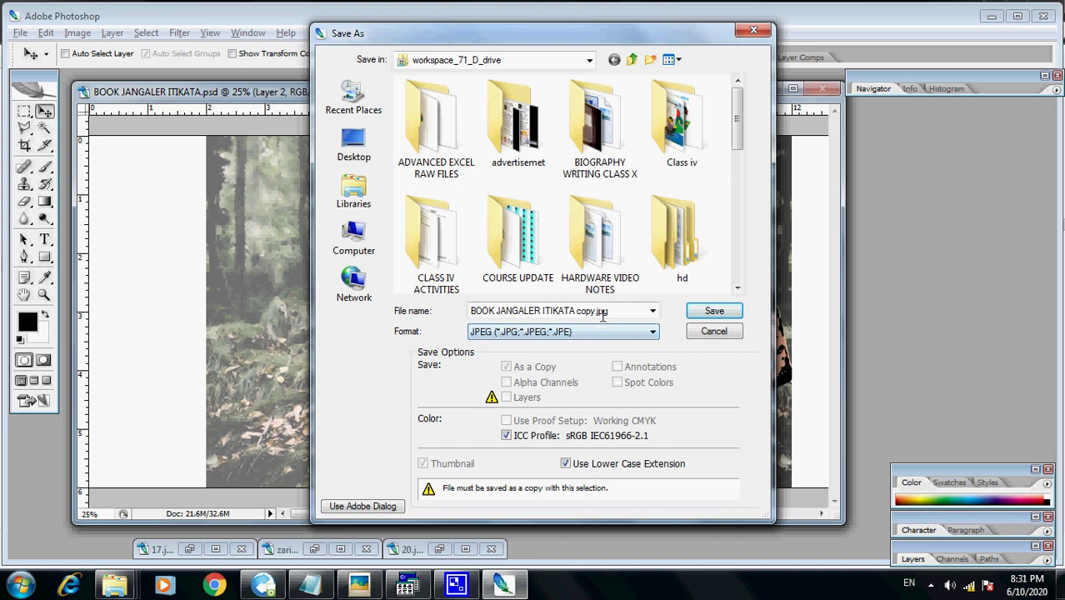
pyautogui.click(715, 311)
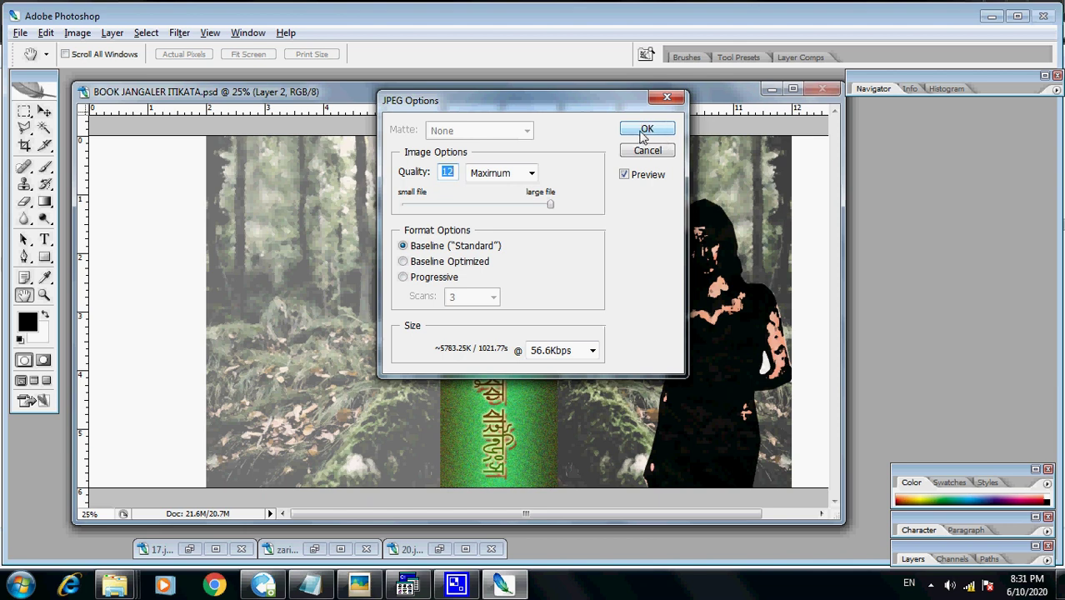
pyautogui.click(640, 129)
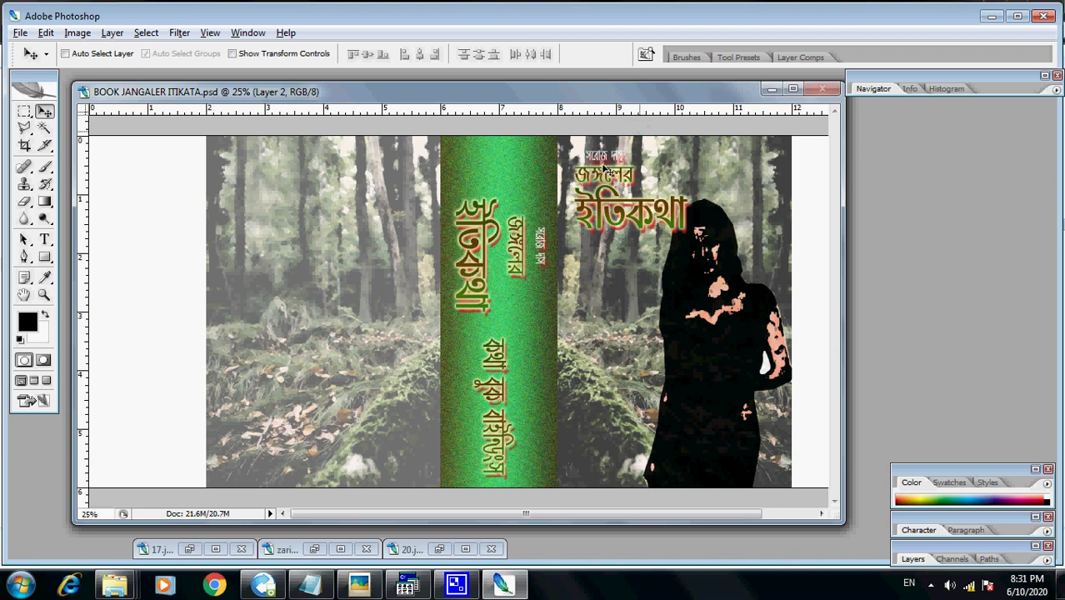
# Step: Switch to Windows Explorer and open the workspace_71_D_drive folder on the HARI (D:) drive in a maximized window
pyautogui.click(20, 588)
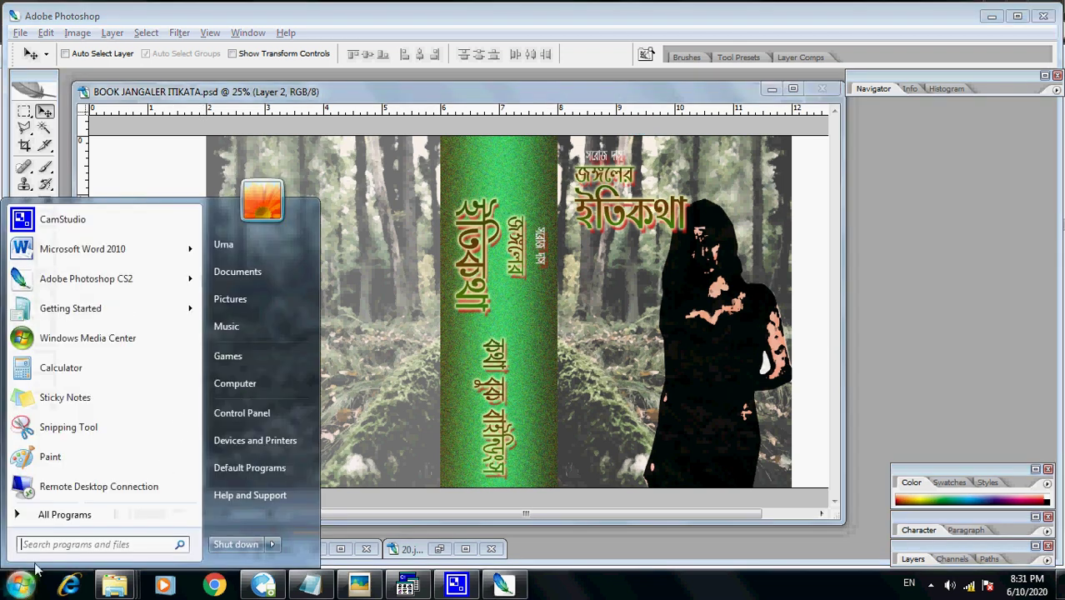
pyautogui.click(240, 379)
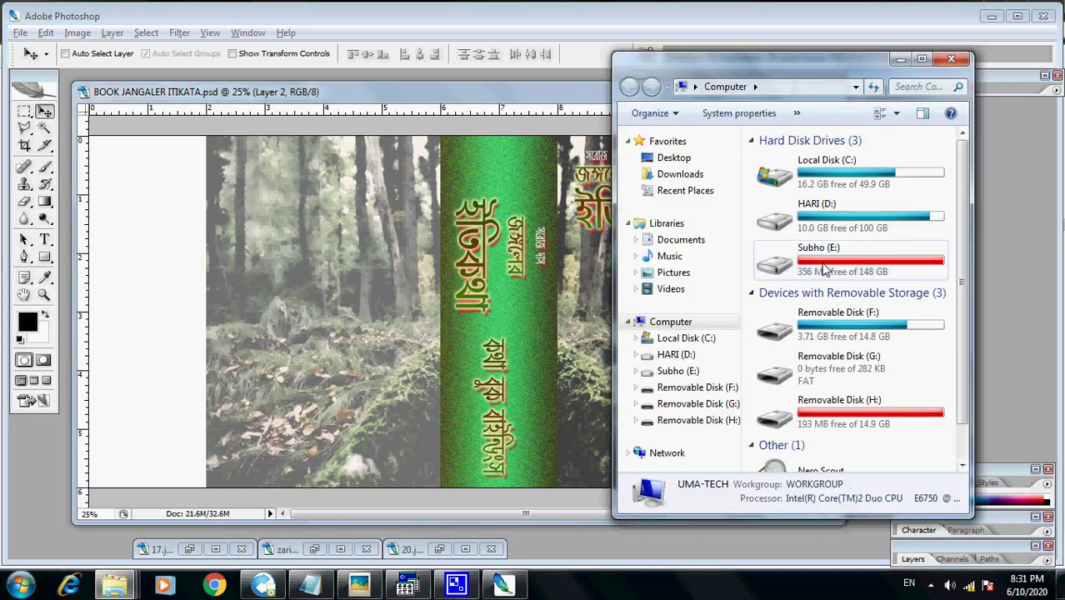
pyautogui.doubleClick(800, 209)
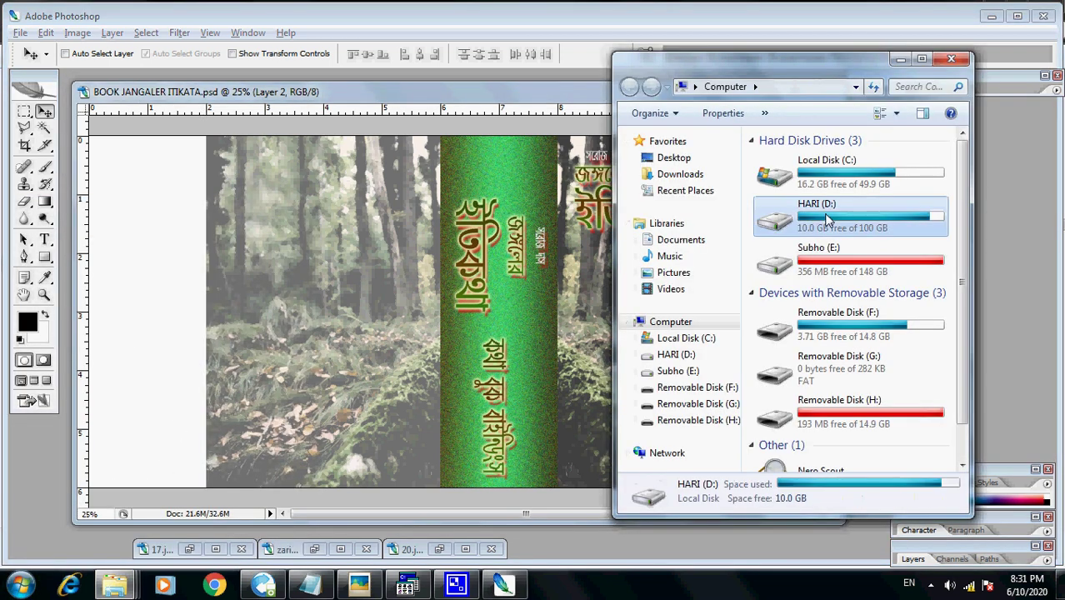
pyautogui.doubleClick(706, 61)
pyautogui.doubleClick(208, 314)
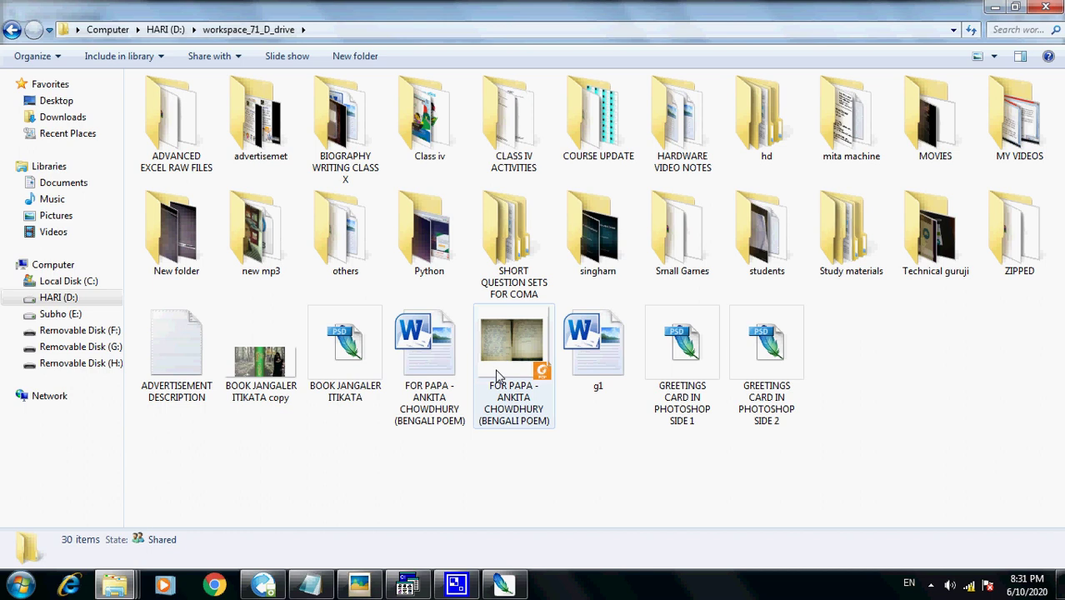
# Step: Open the exported BOOK JANGALER ITIKATA copy image in the picture viewer, examine the cover up close and close the viewer
pyautogui.click(250, 374)
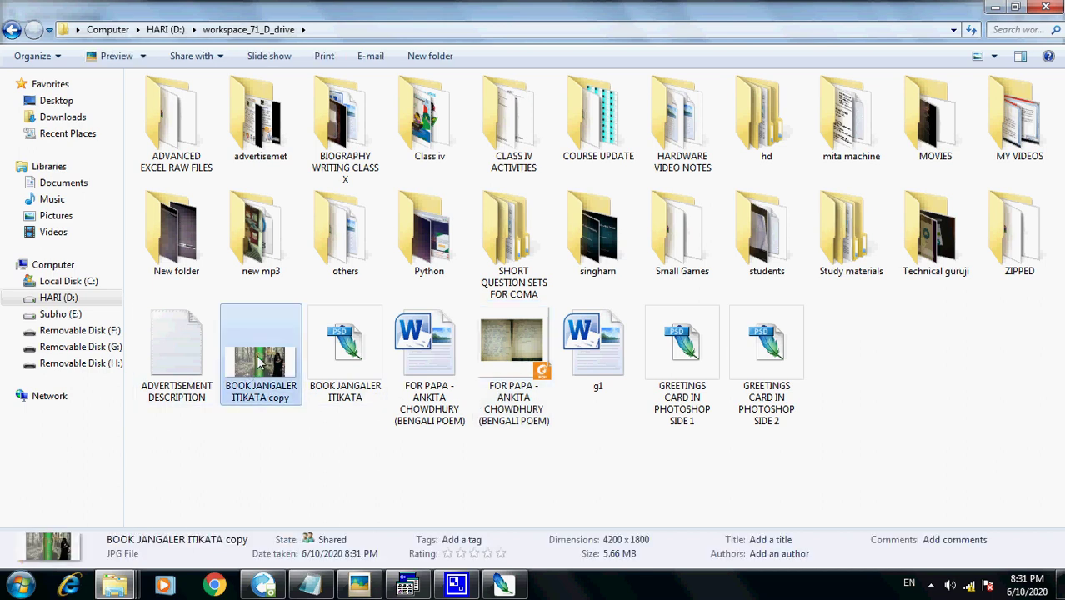
pyautogui.doubleClick(258, 360)
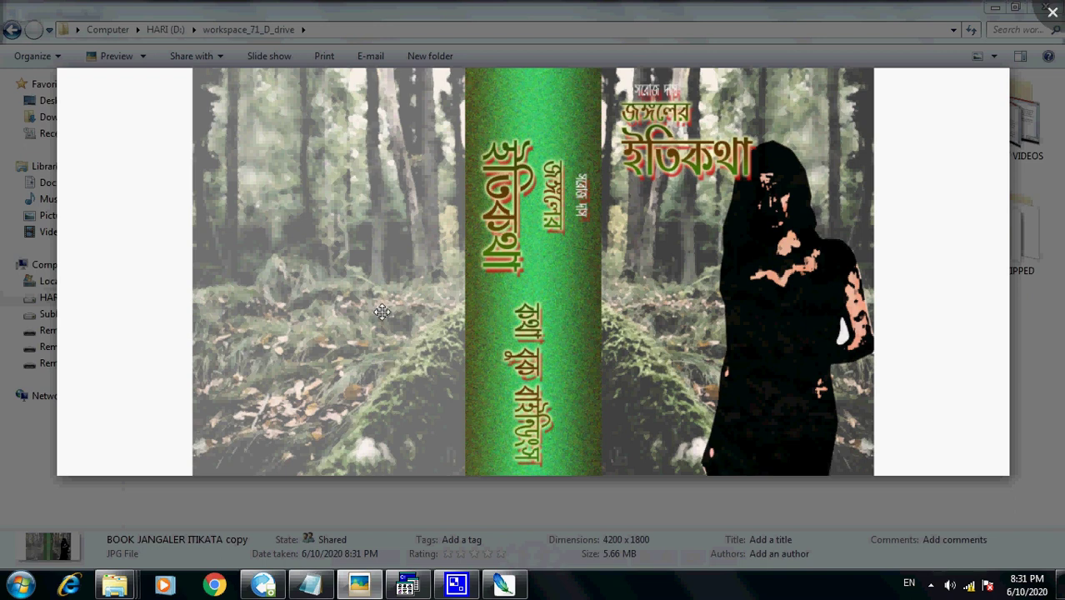
pyautogui.scroll(2, 382, 312)
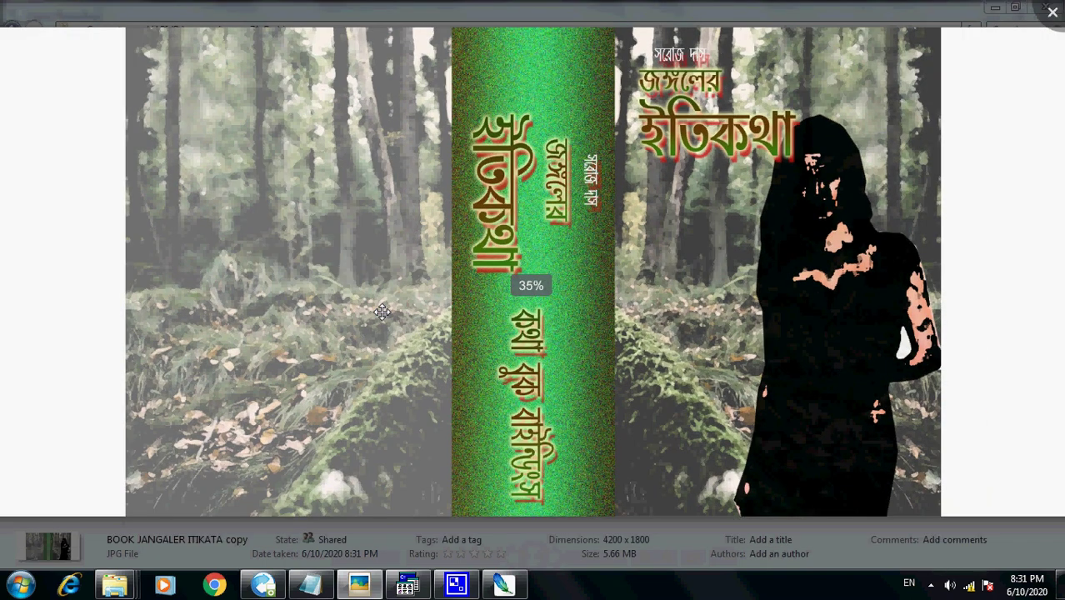
pyautogui.scroll(-2, 382, 312)
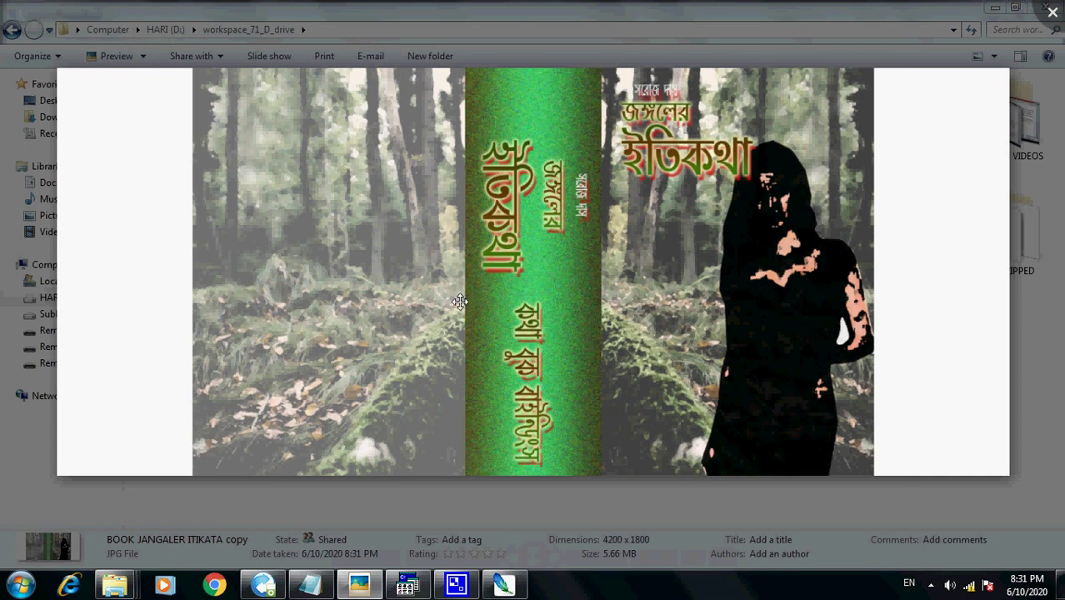
pyautogui.click(1053, 16)
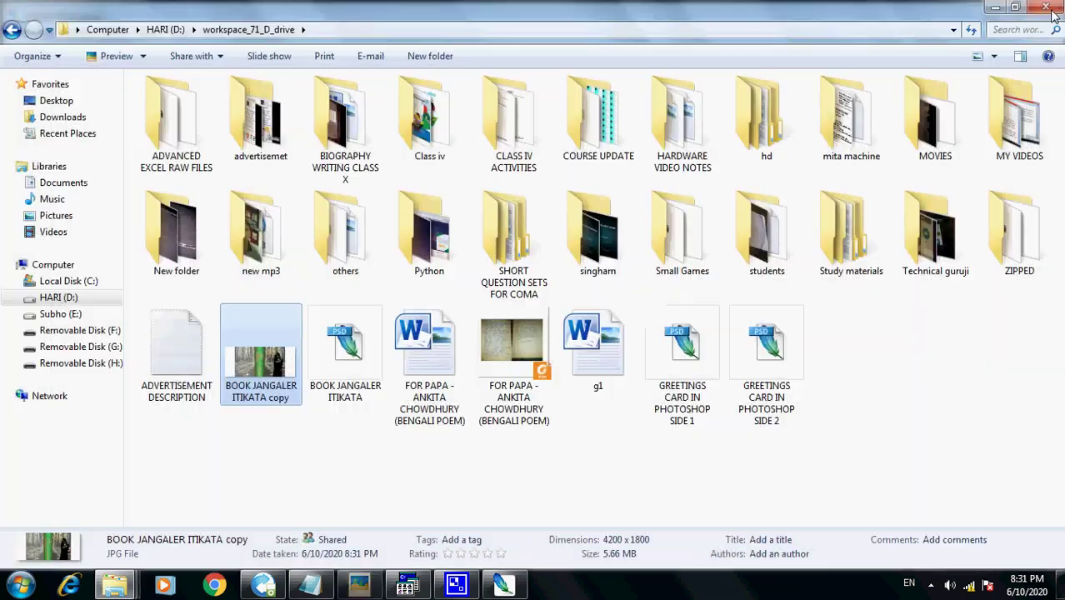
pyautogui.click(931, 586)
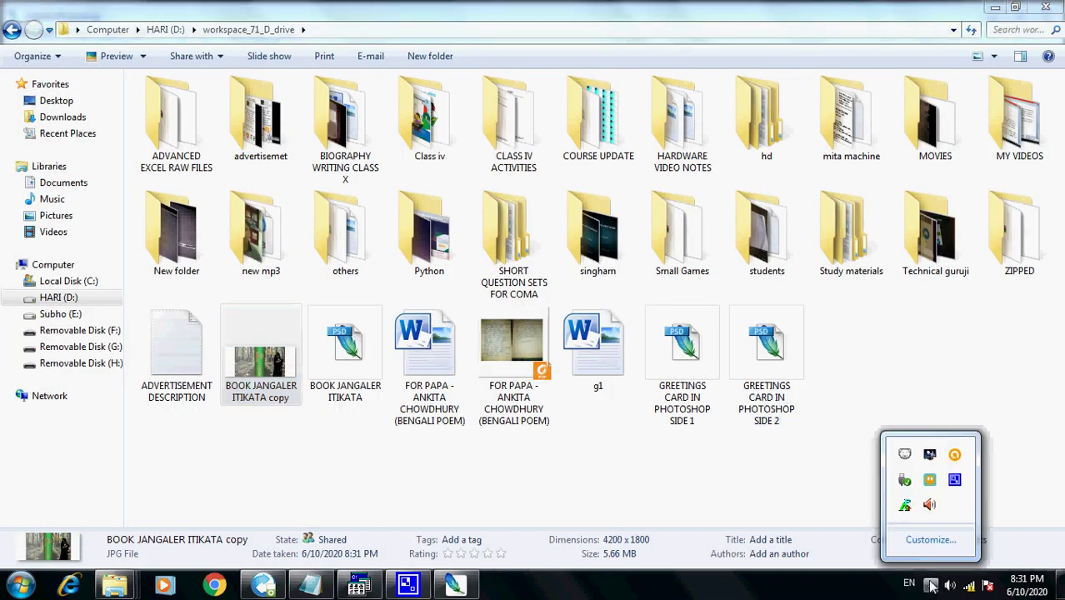